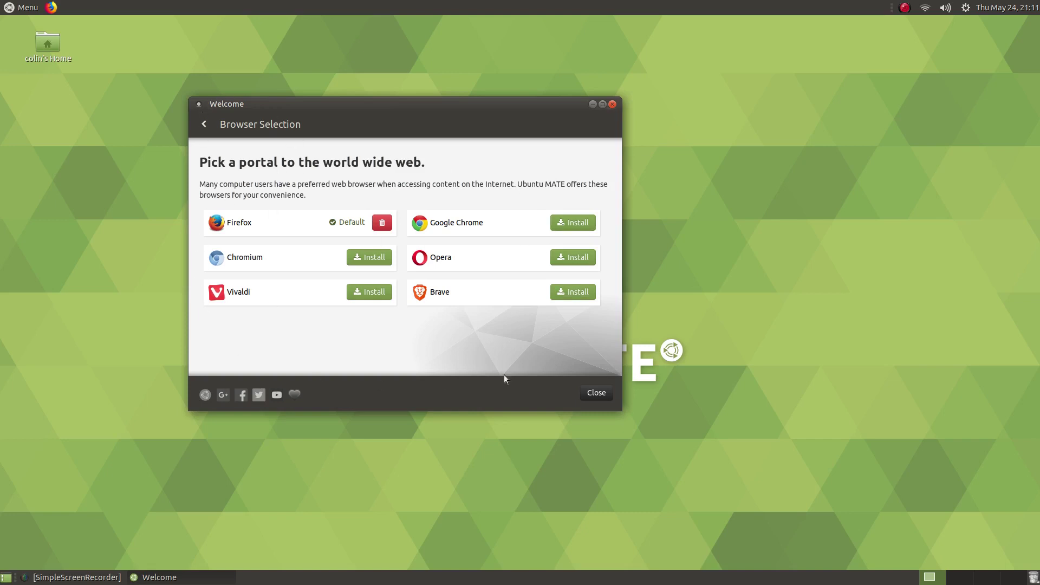
- Leave Browser Selection, open the Introduction page from the main menu, and maximize the Welcome window
left_click(207, 129)
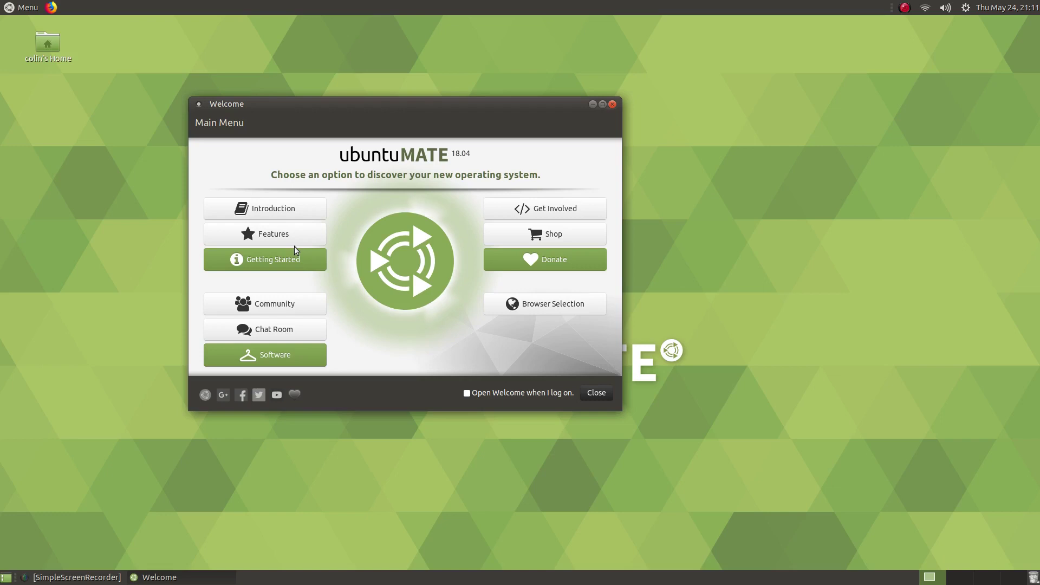
left_click(281, 209)
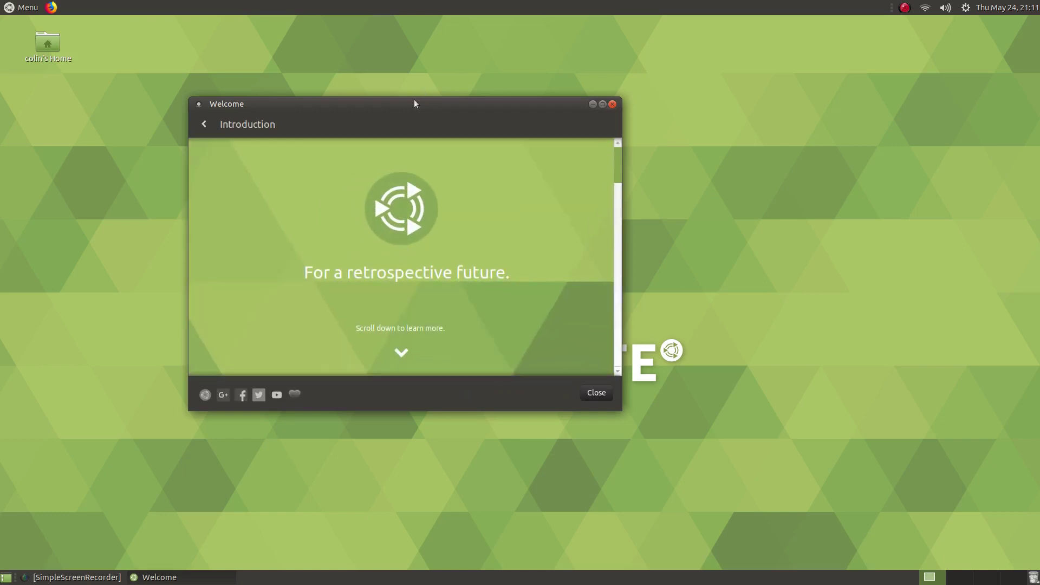
left_click(209, 122)
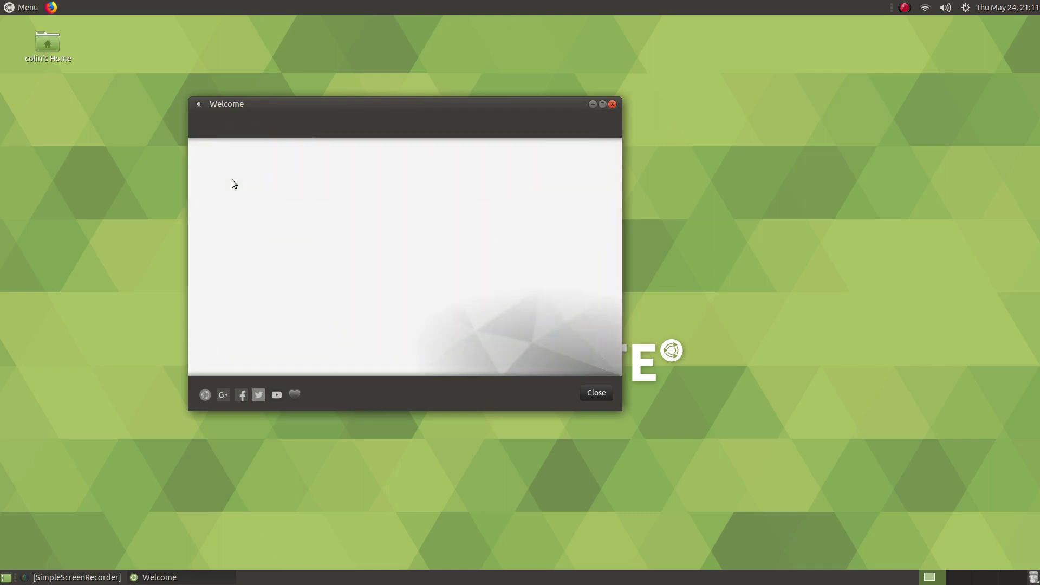
left_click(262, 214)
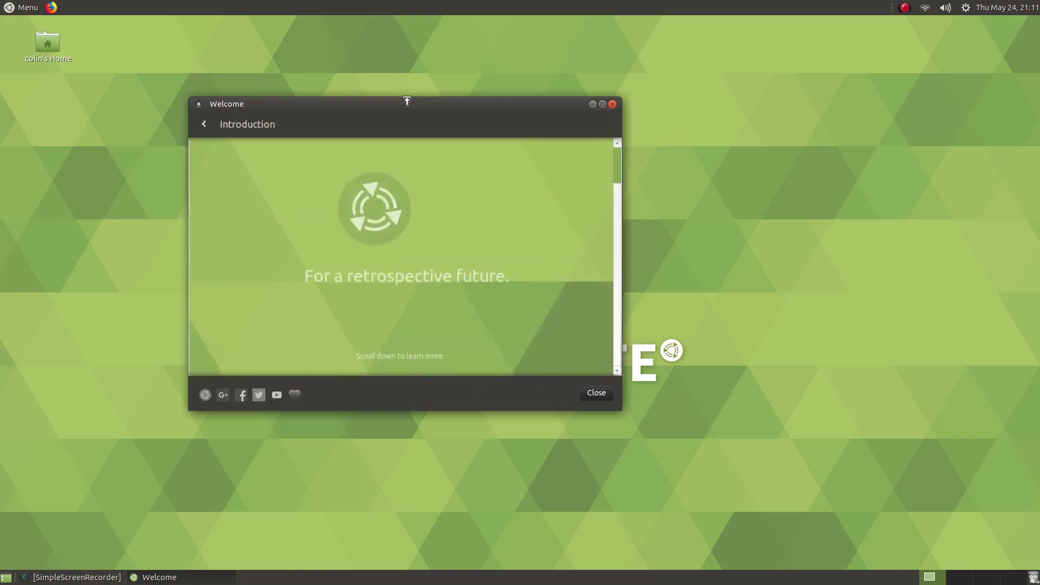
left_click_drag(446, 25, 525, 2)
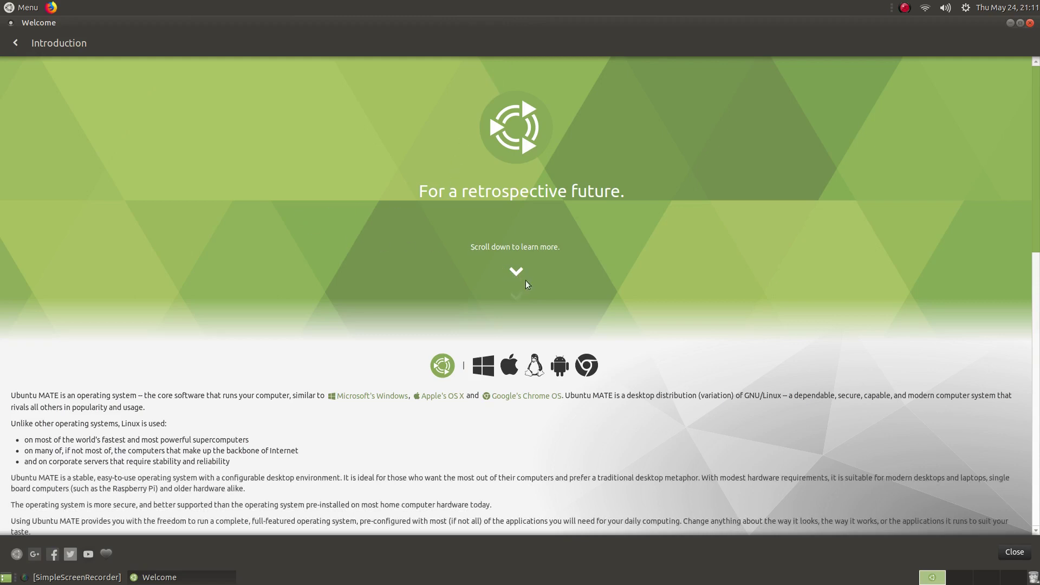
- Read the Introduction page through its Objectives, What is Ubuntu MATE? and Open Source sections, and return to the main menu
scroll(518, 274, "down", 3)
scroll(219, 312, "down", 10)
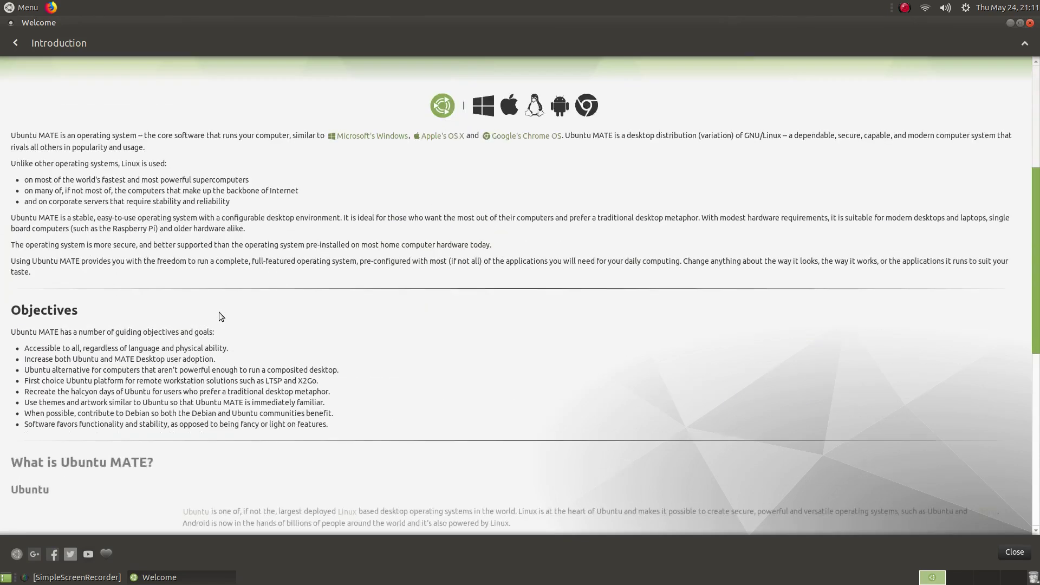
scroll(243, 299, "down", 5)
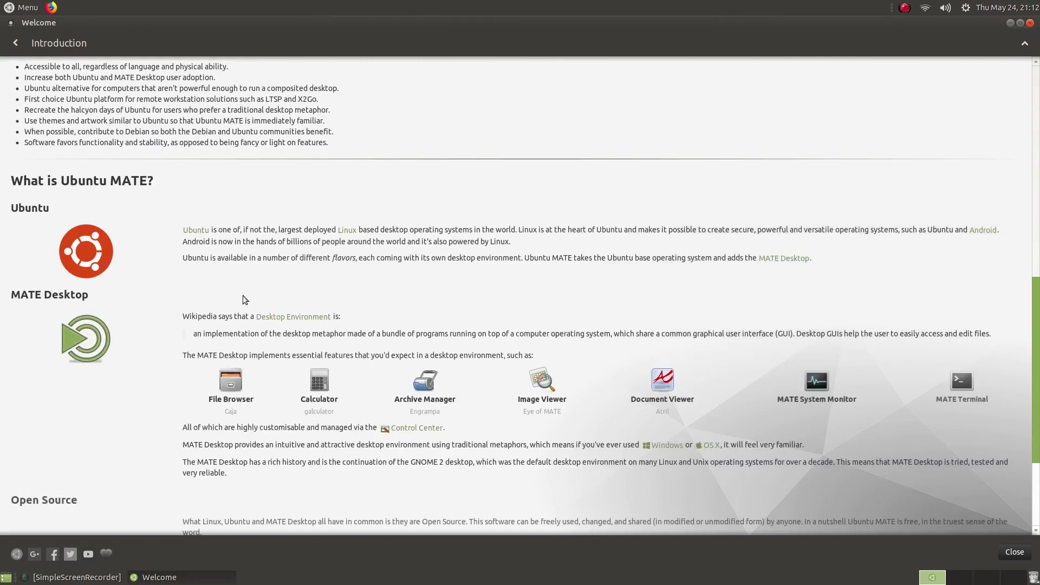
scroll(243, 299, "down", 5)
scroll(243, 300, "down", 1)
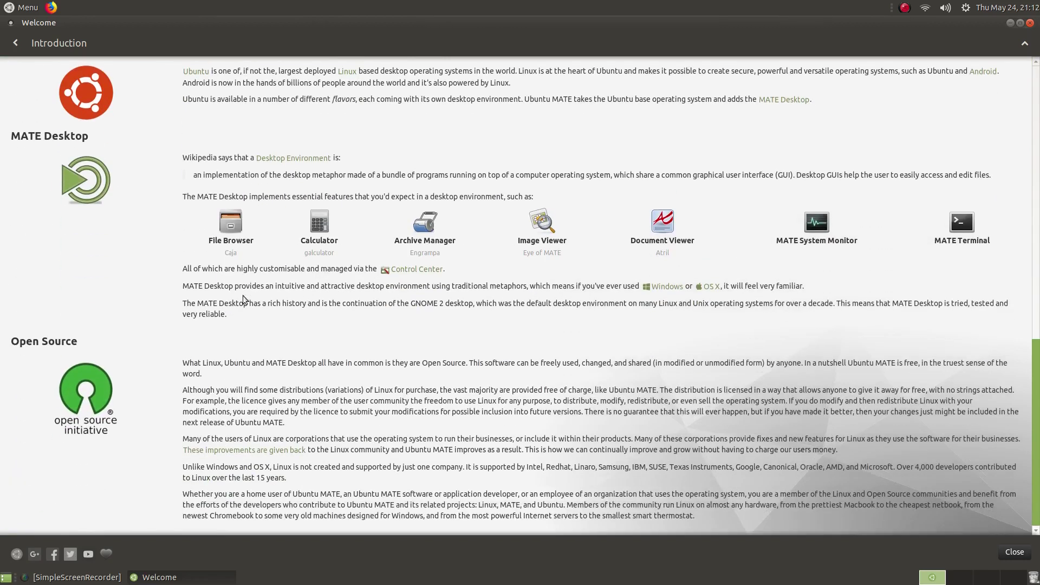
scroll(243, 295, "up", 17)
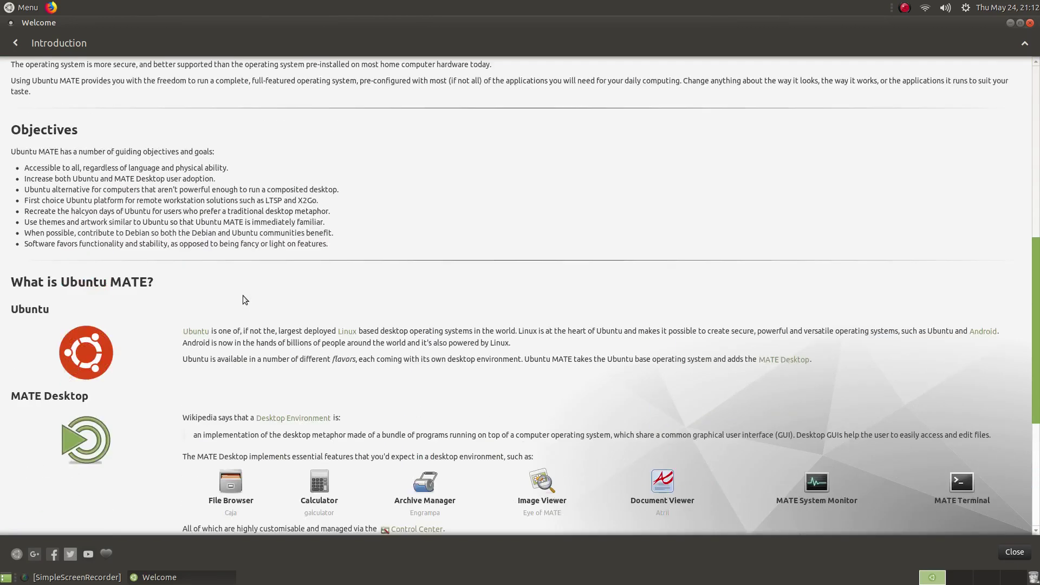
scroll(135, 350, "down", 5)
scroll(219, 354, "down", 6)
scroll(217, 352, "up", 18)
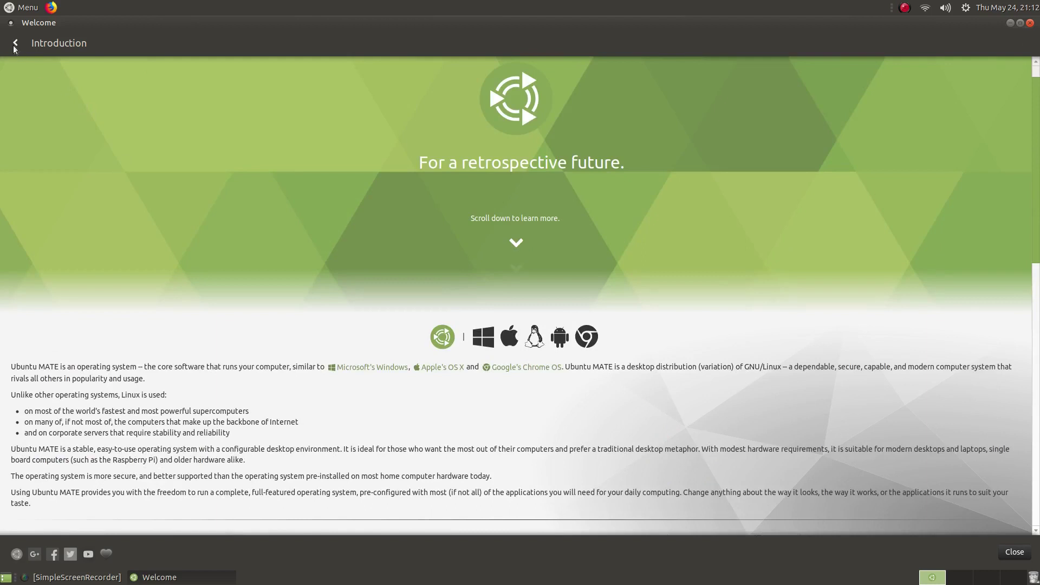
left_click(15, 43)
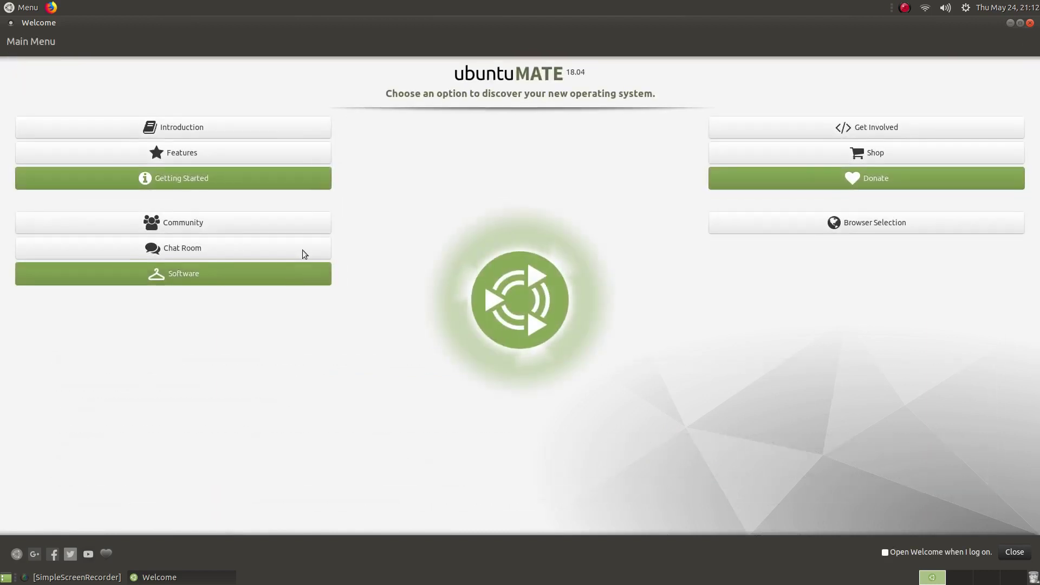
- Read the Features page from Built-In Security through Mobile Integration, and return to the main menu
left_click(187, 153)
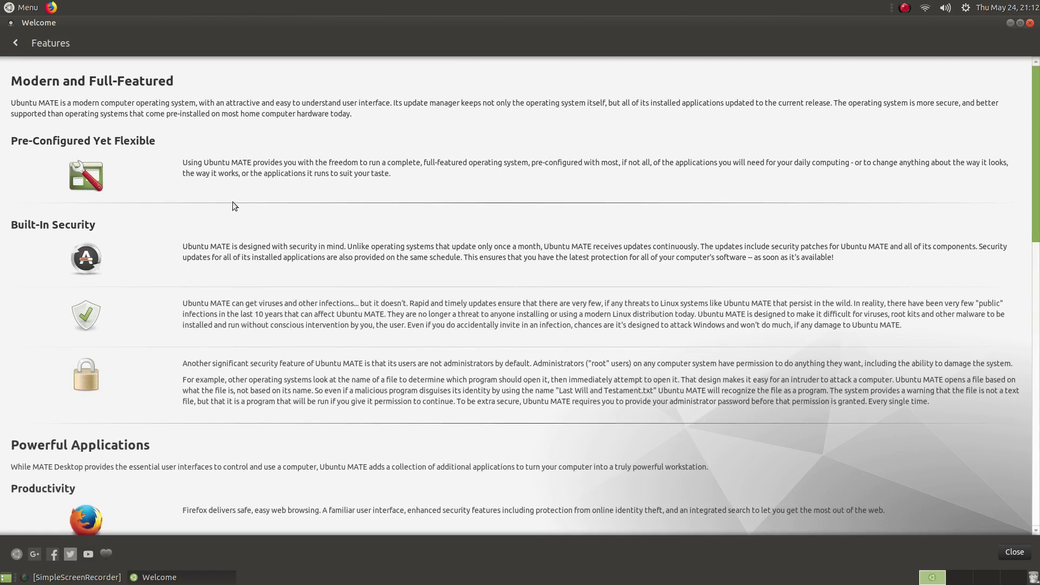
scroll(134, 211, "down", 5)
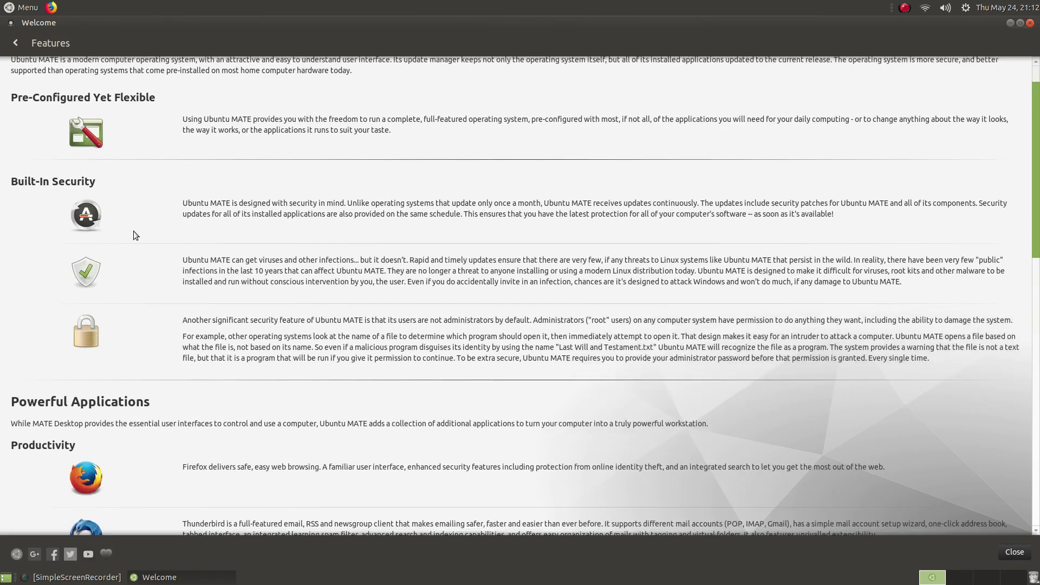
scroll(135, 237, "down", 5)
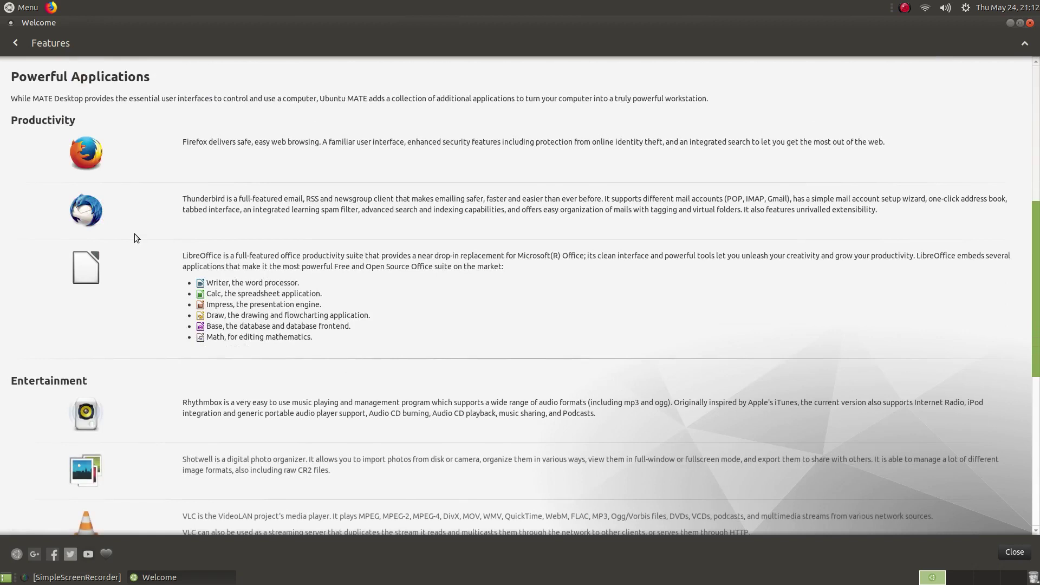
scroll(137, 238, "down", 3)
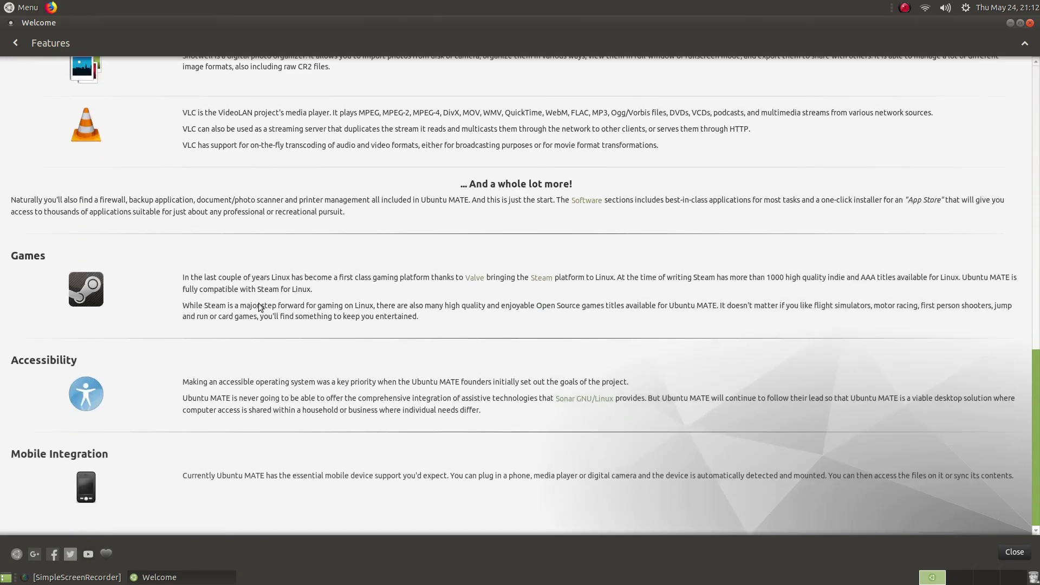
scroll(258, 304, "up", 10)
scroll(258, 305, "up", 3)
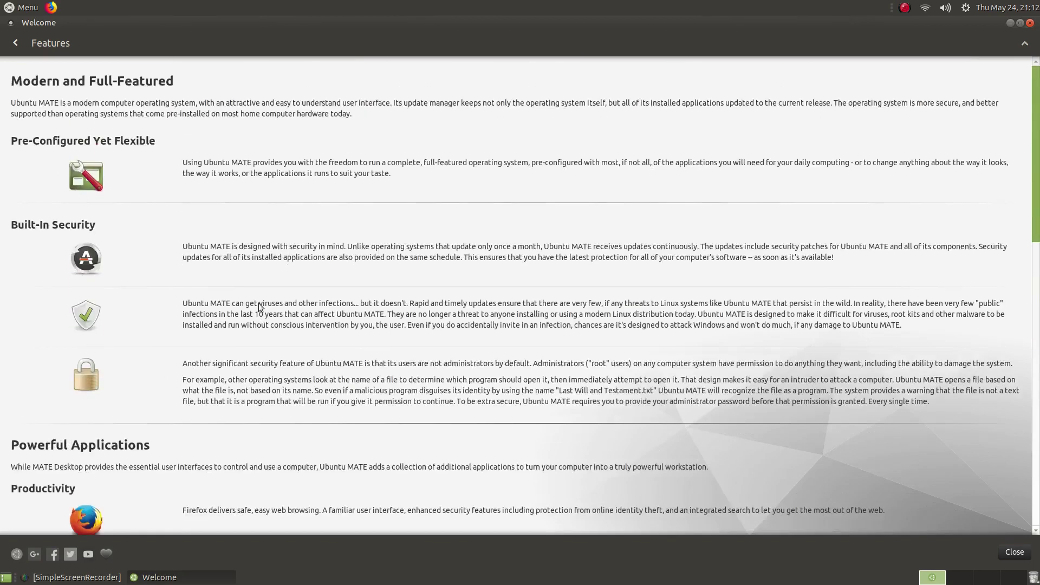
left_click(14, 44)
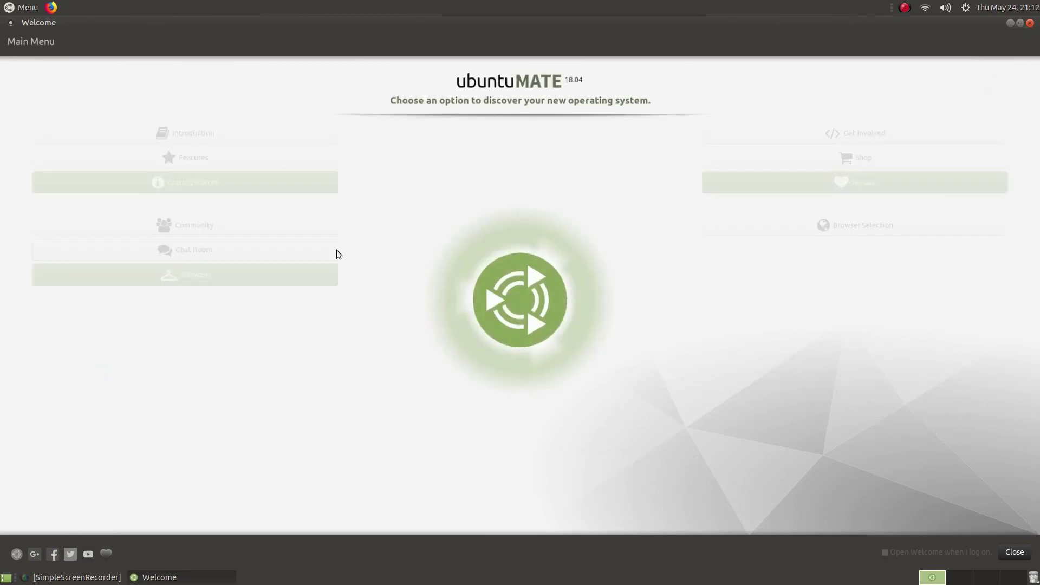
- View the forum and social network links on the Community page, and return to the main menu
left_click(210, 222)
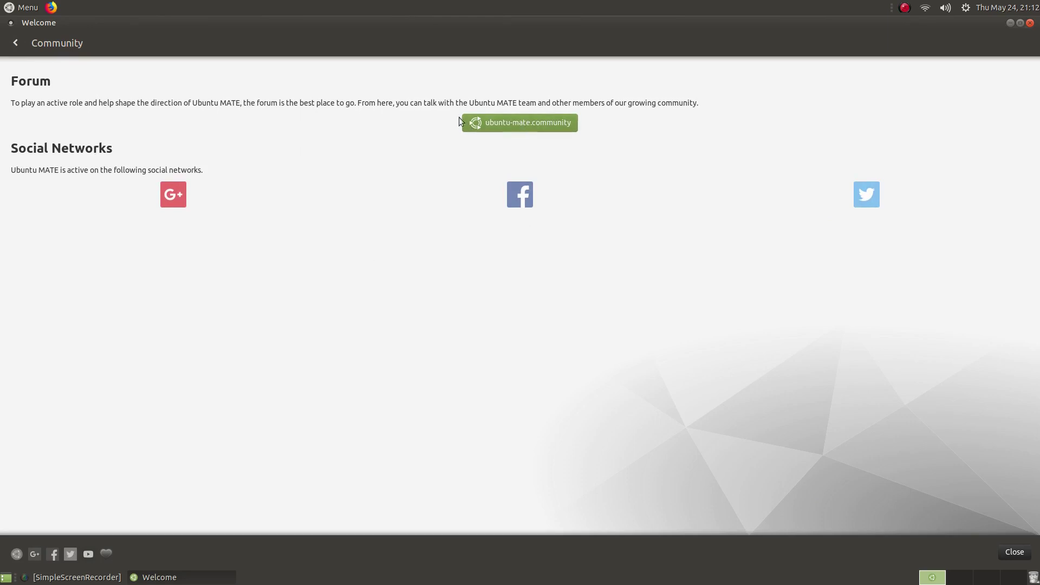
left_click(15, 39)
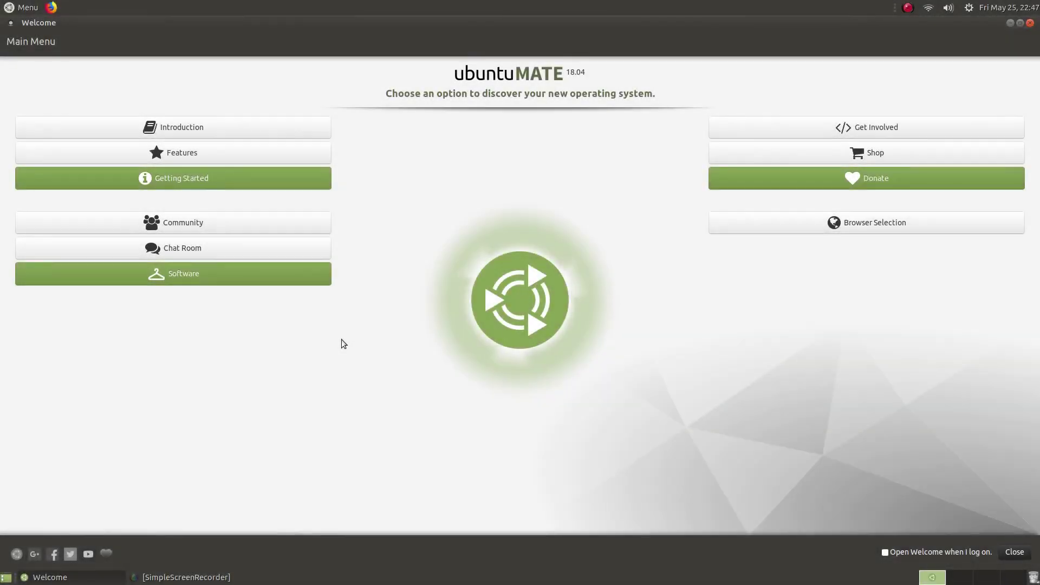
left_click(218, 180)
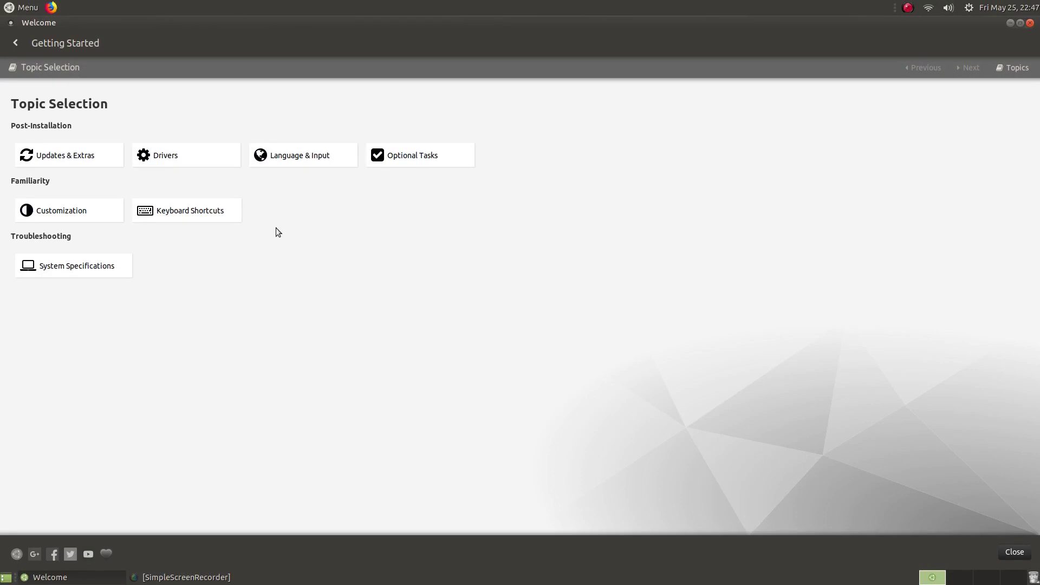
left_click(85, 160)
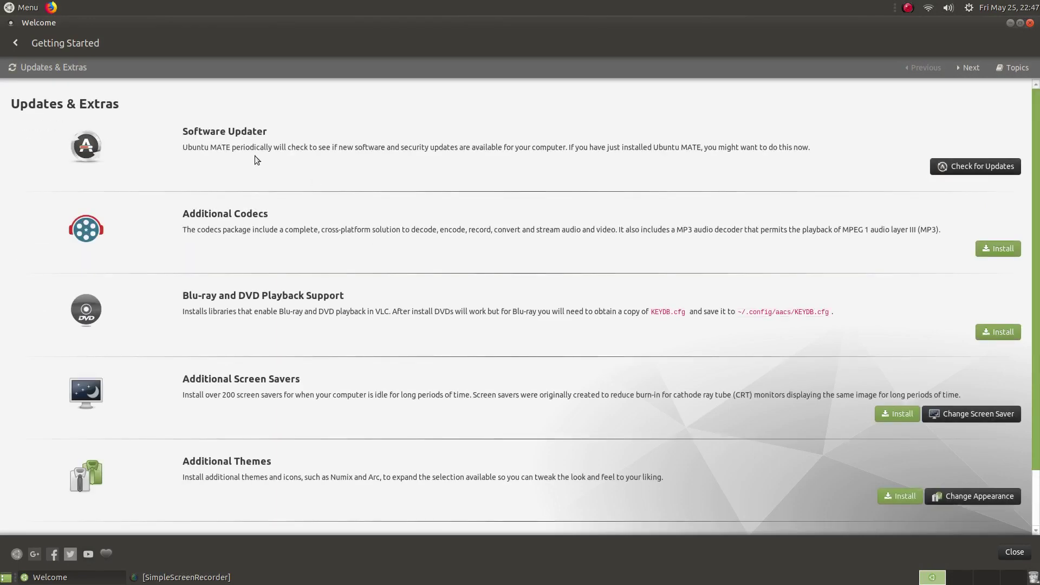
left_click(16, 44)
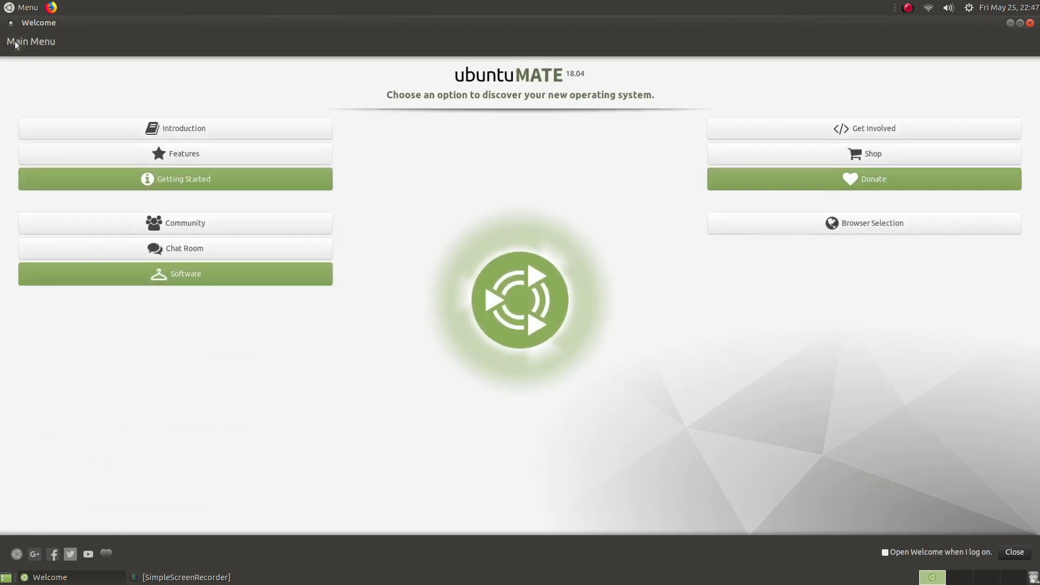
left_click(203, 181)
left_click(68, 159)
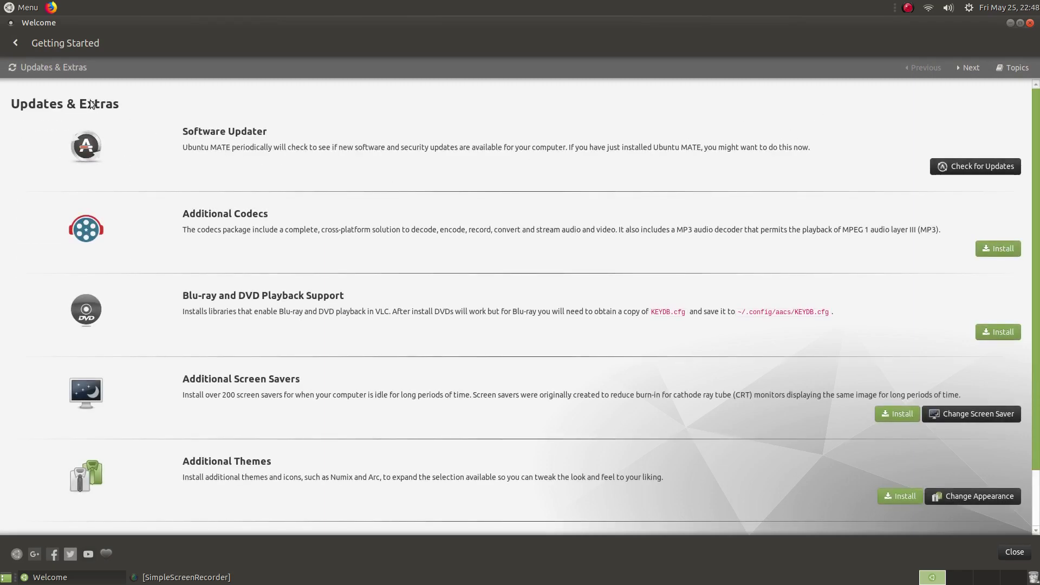
left_click(20, 44)
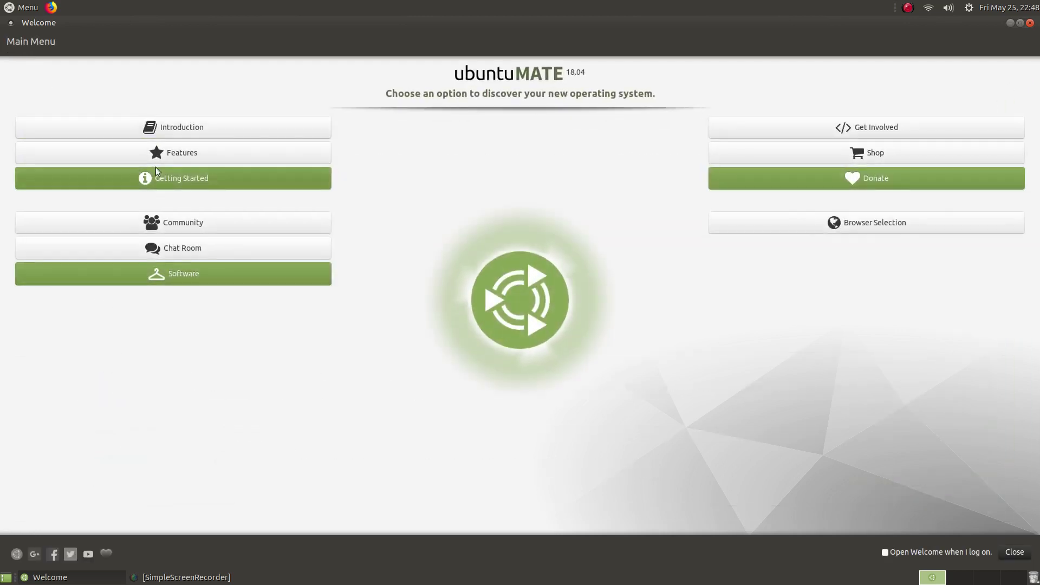
left_click(160, 174)
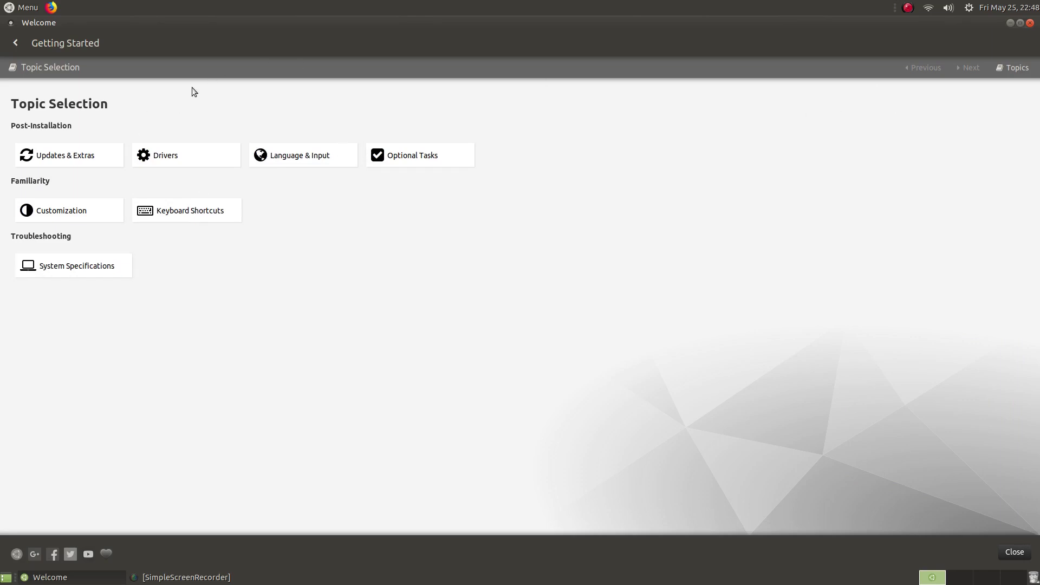
left_click(71, 155)
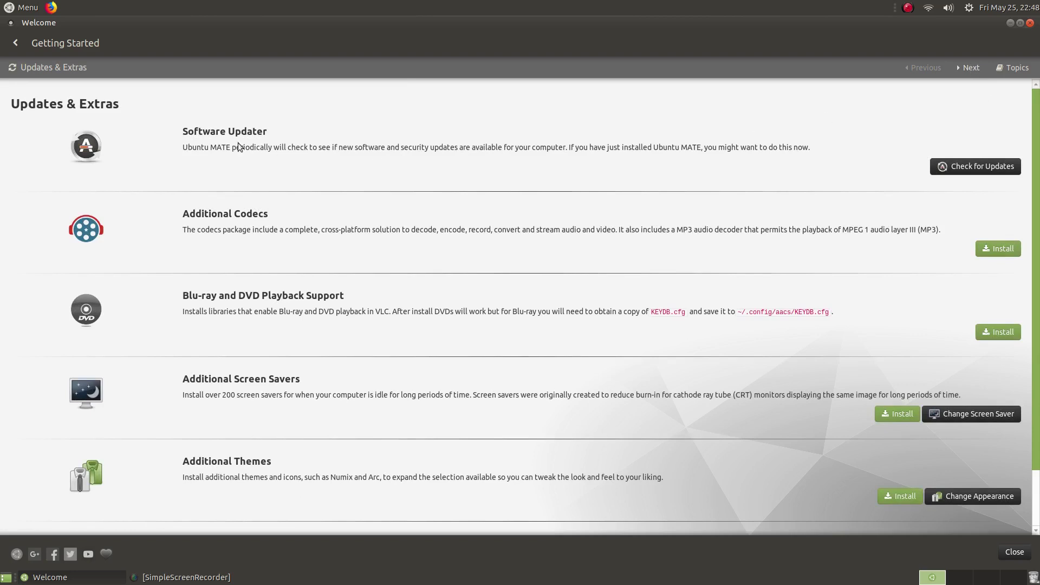
left_click(14, 45)
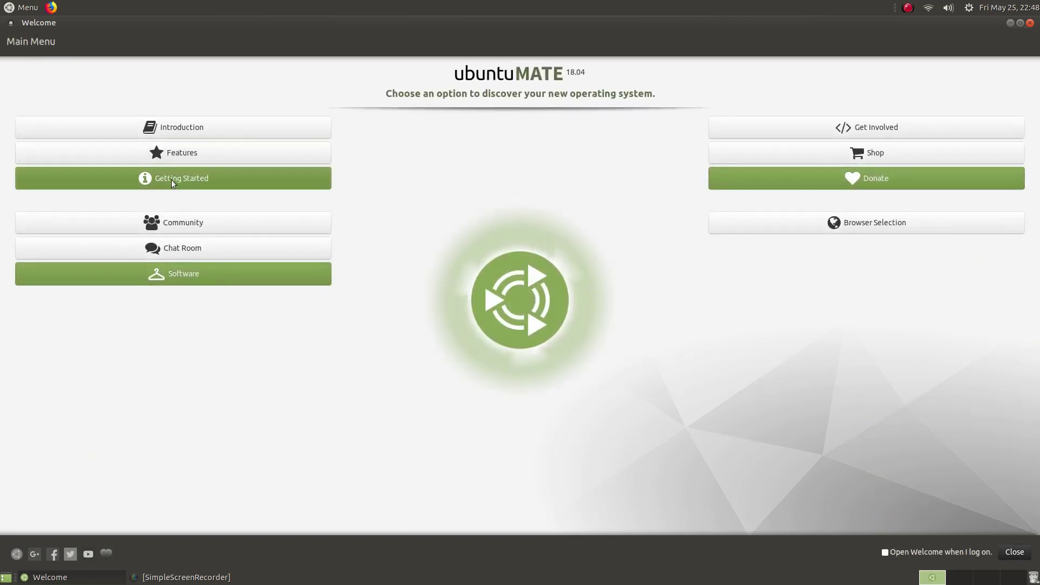
- Open the Updates & Extras topic in Getting Started and examine its entries from Software Updater to Additional Community Wallpapers
left_click(171, 180)
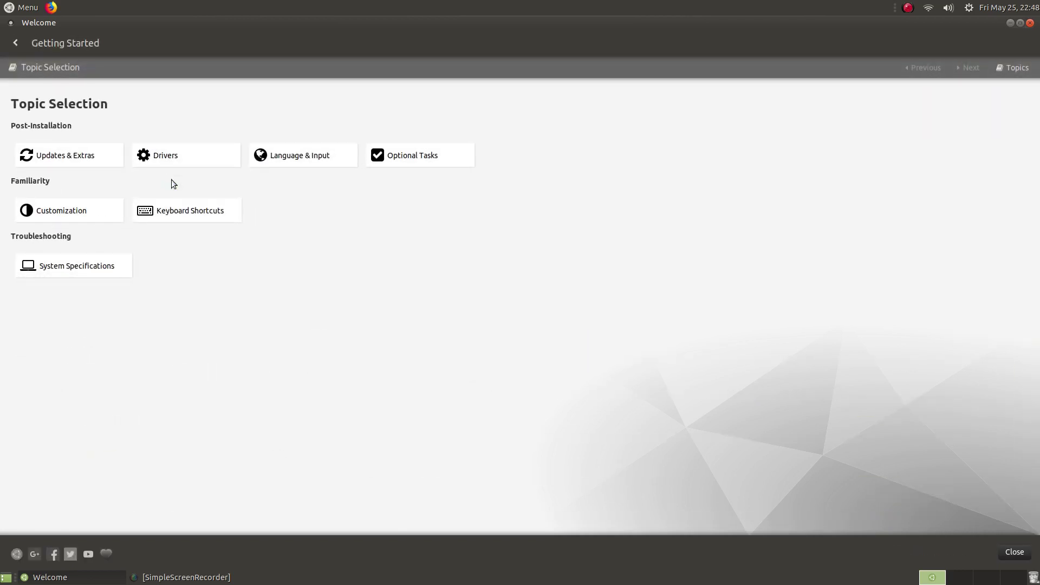
left_click(69, 157)
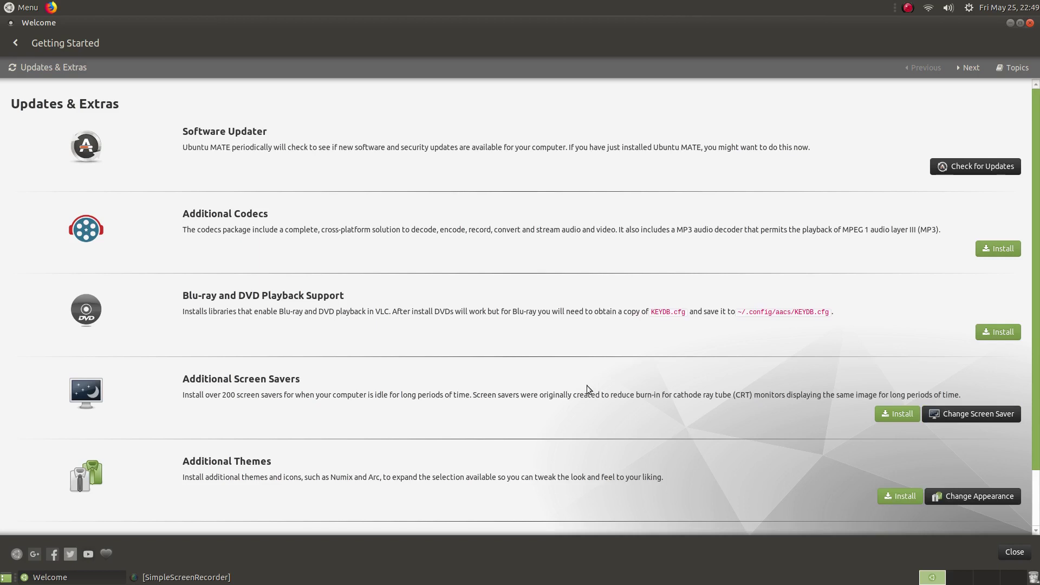
scroll(587, 385, "down", 3)
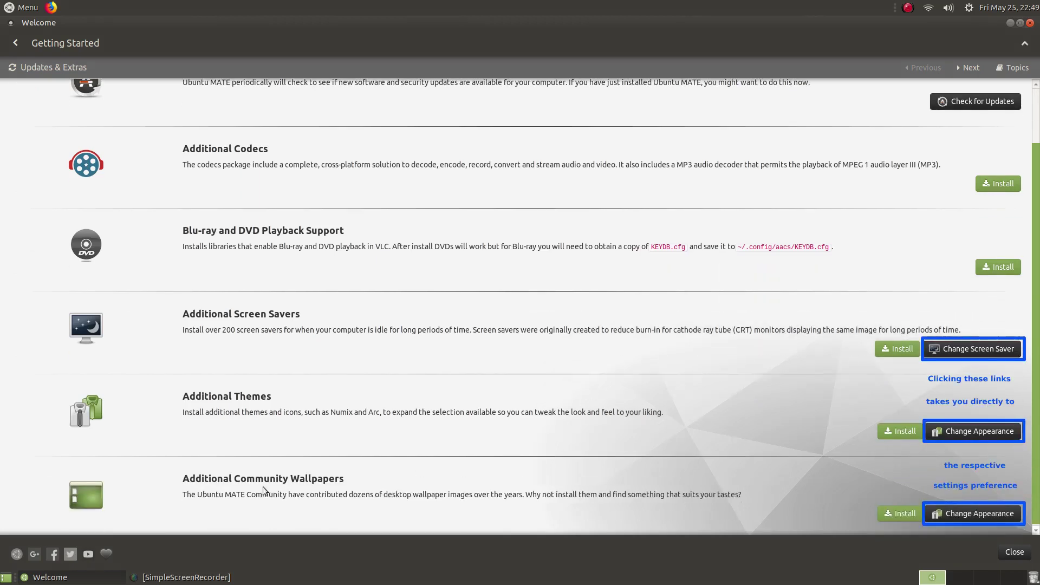
scroll(544, 414, "down", 1)
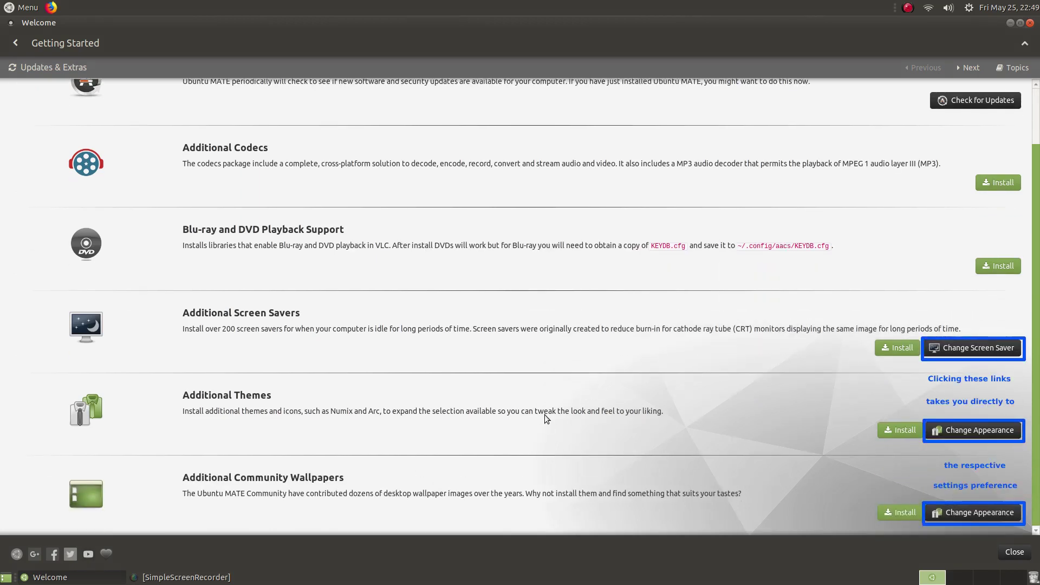
scroll(476, 394, "up", 3)
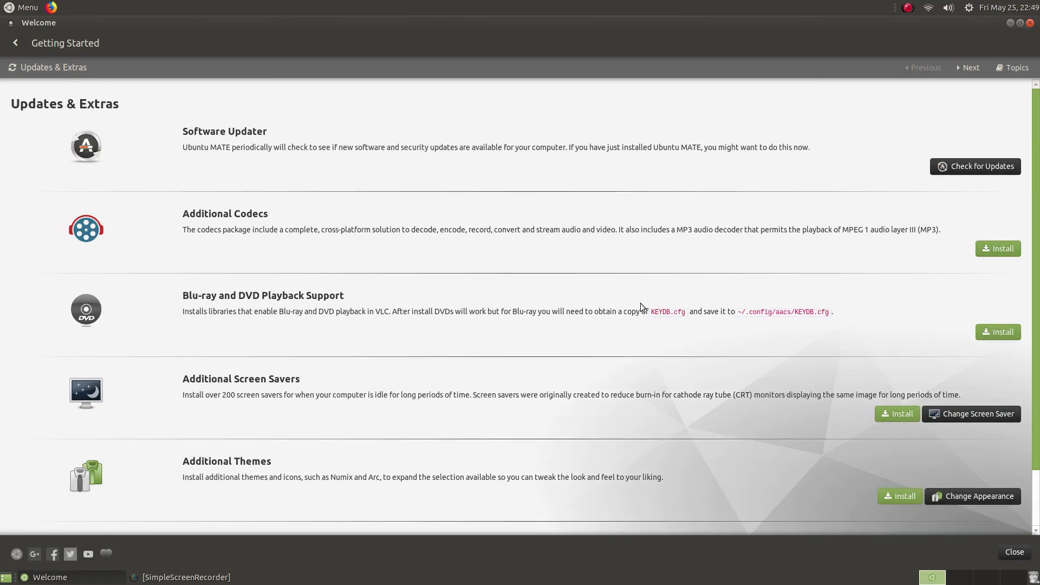
scroll(349, 313, "down", 3)
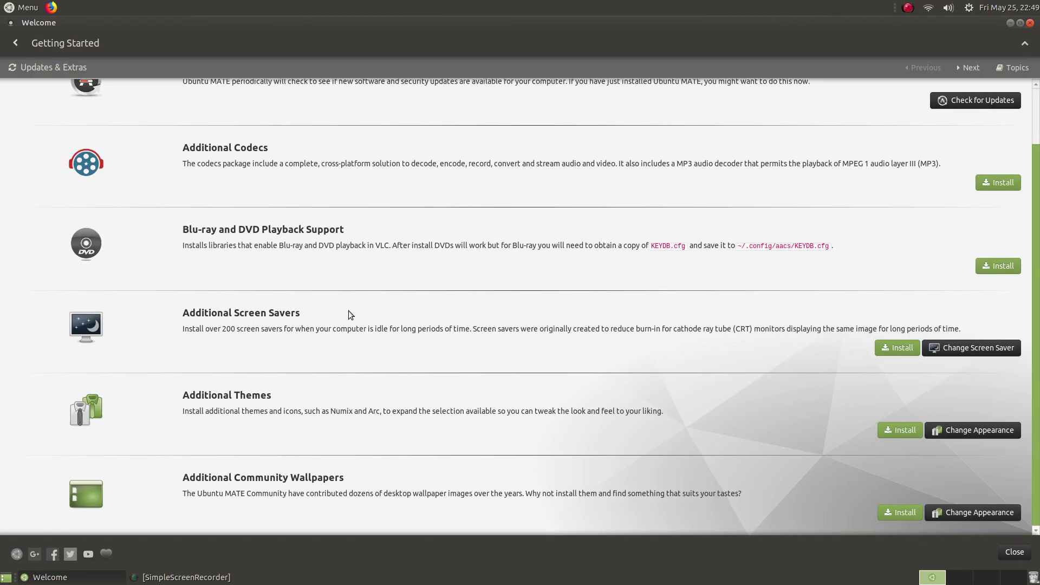
scroll(349, 311, "up", 3)
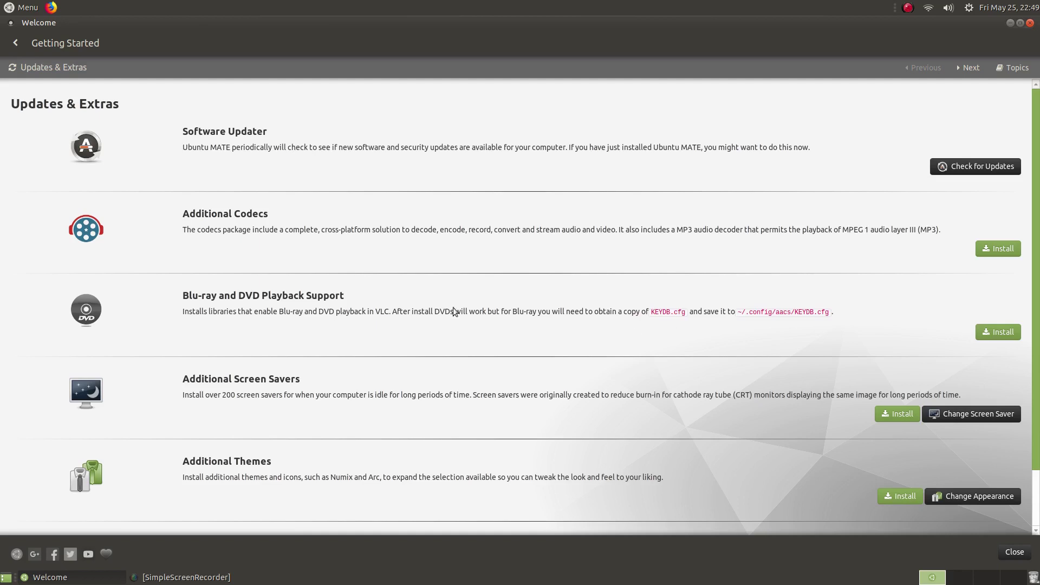
scroll(450, 306, "down", 3)
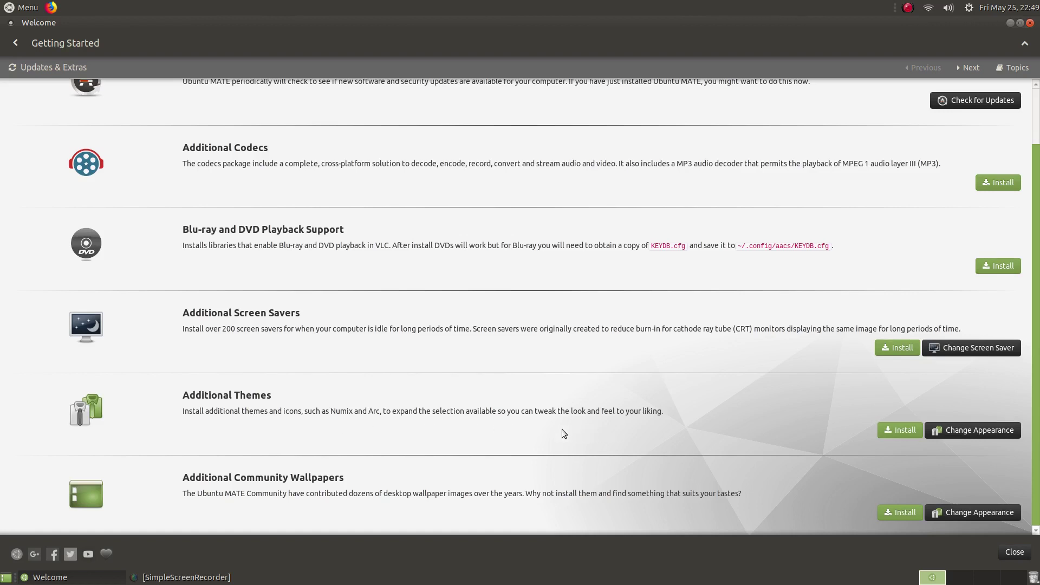
- View Additional Drivers from the Drivers topic and search the installed applications for "soft", closing Software & Updates when done
left_click(966, 67)
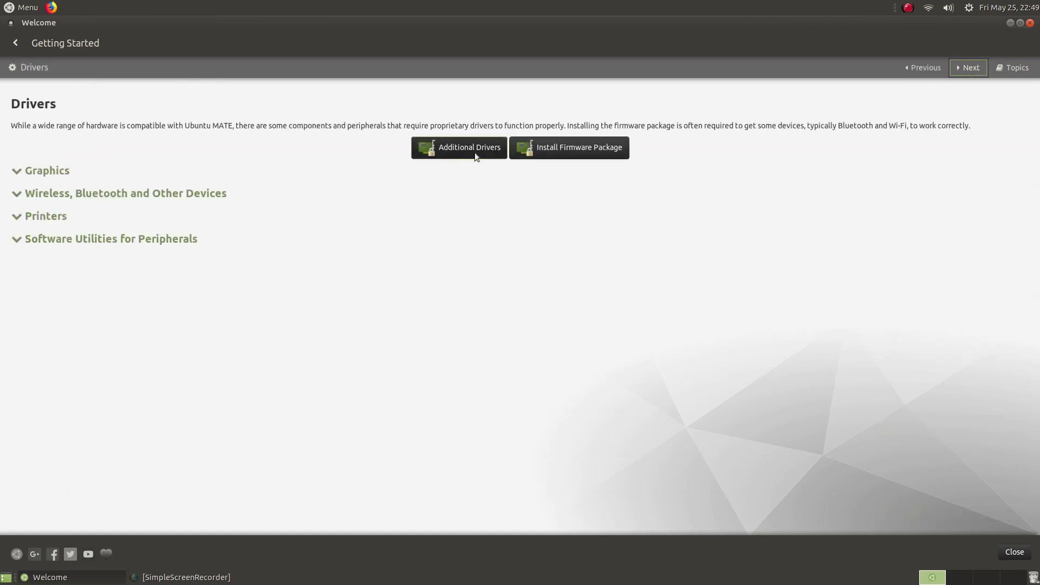
left_click(459, 148)
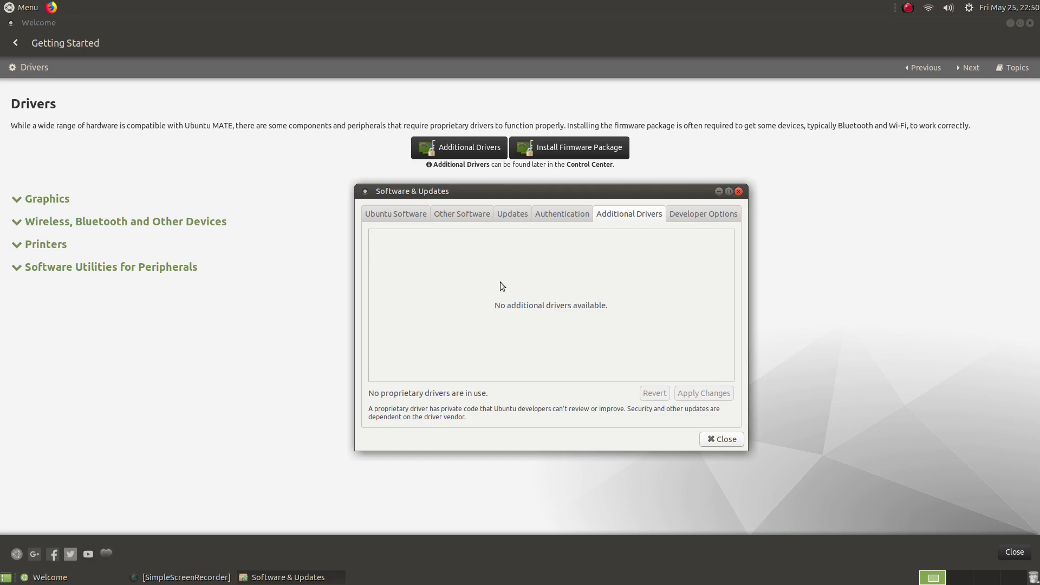
left_click(7, 8)
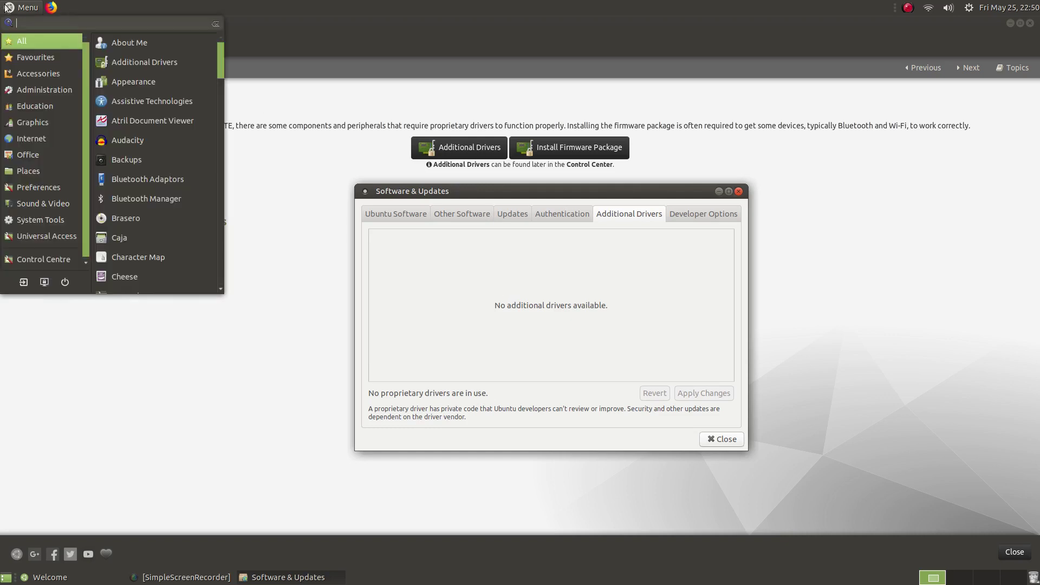
type("soft")
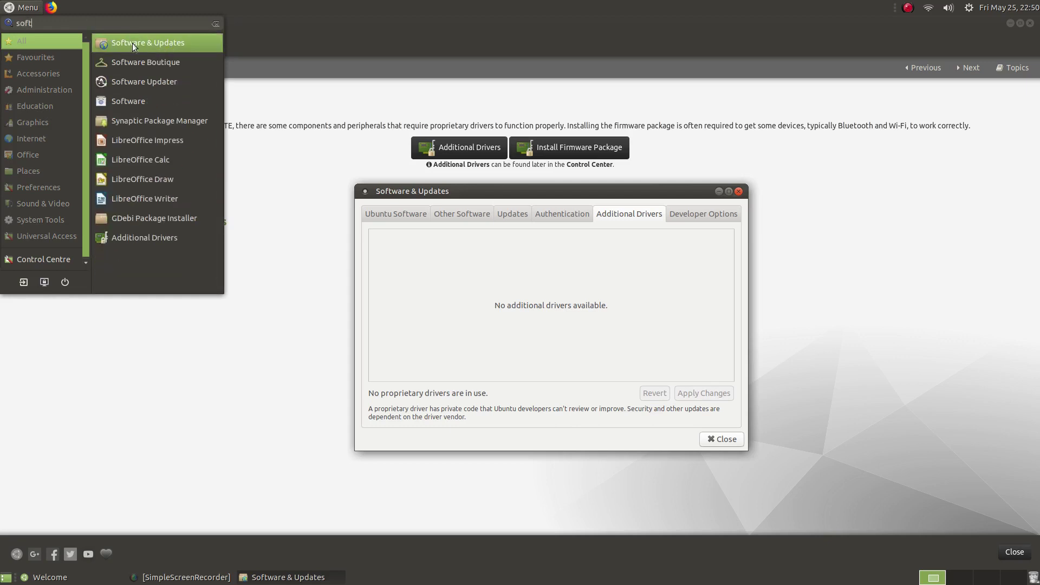
left_click(32, 8)
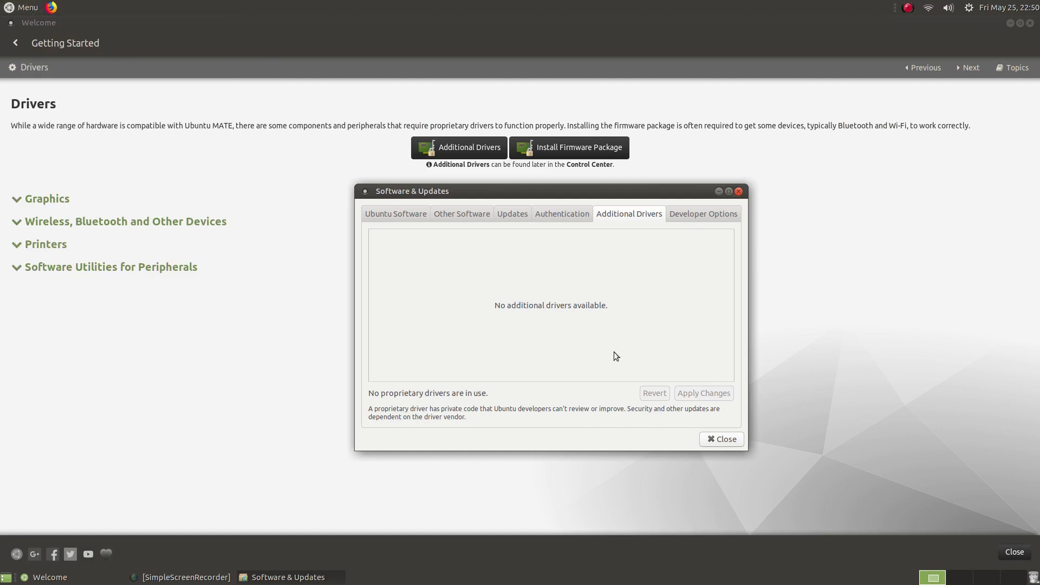
left_click(726, 439)
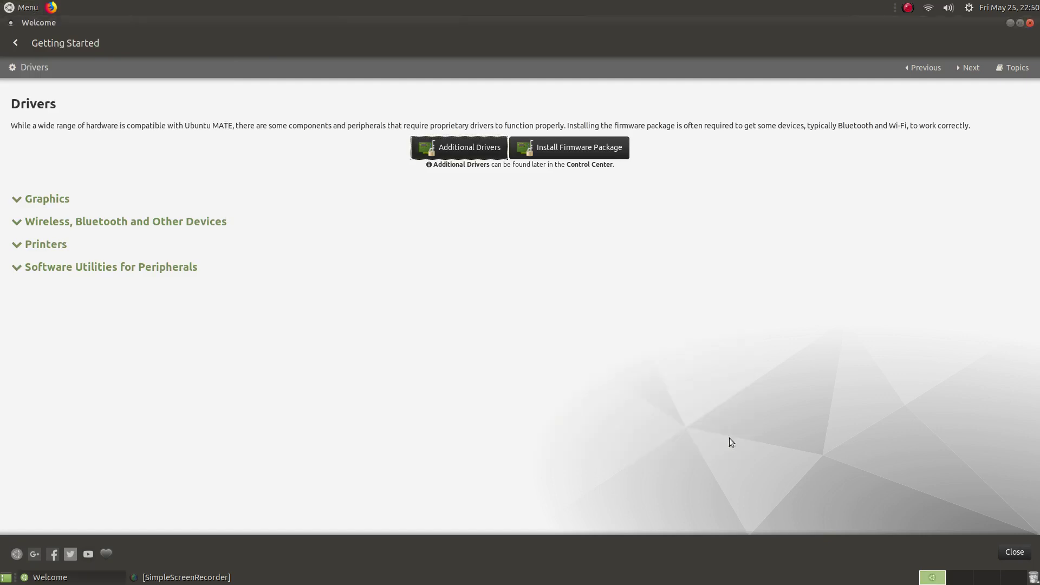
- Read the Drivers sections from Graphics through Software Utilities for Peripherals, including a brief look at the Printers utility
left_click(25, 200)
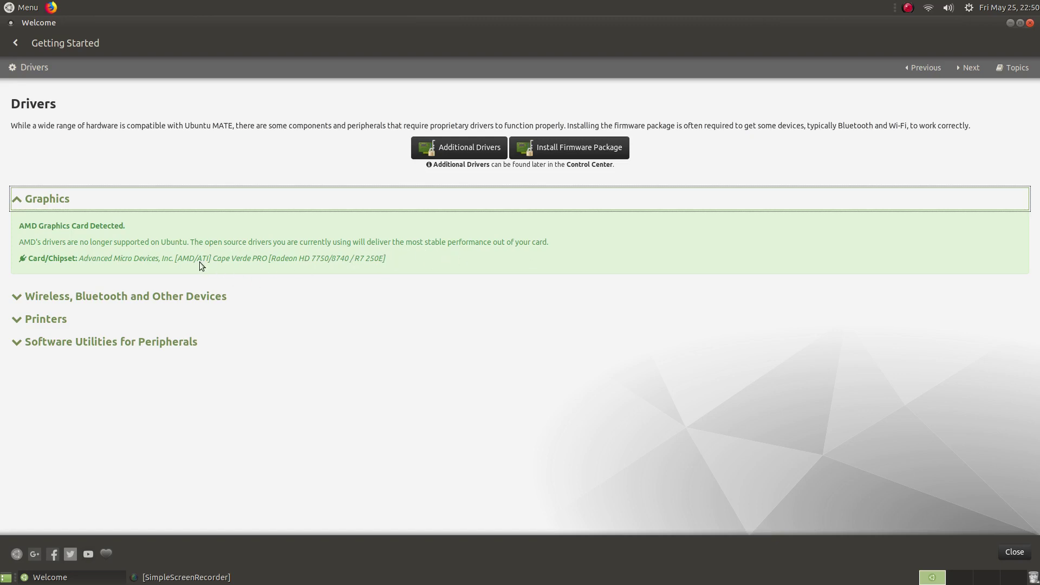
left_click(16, 298)
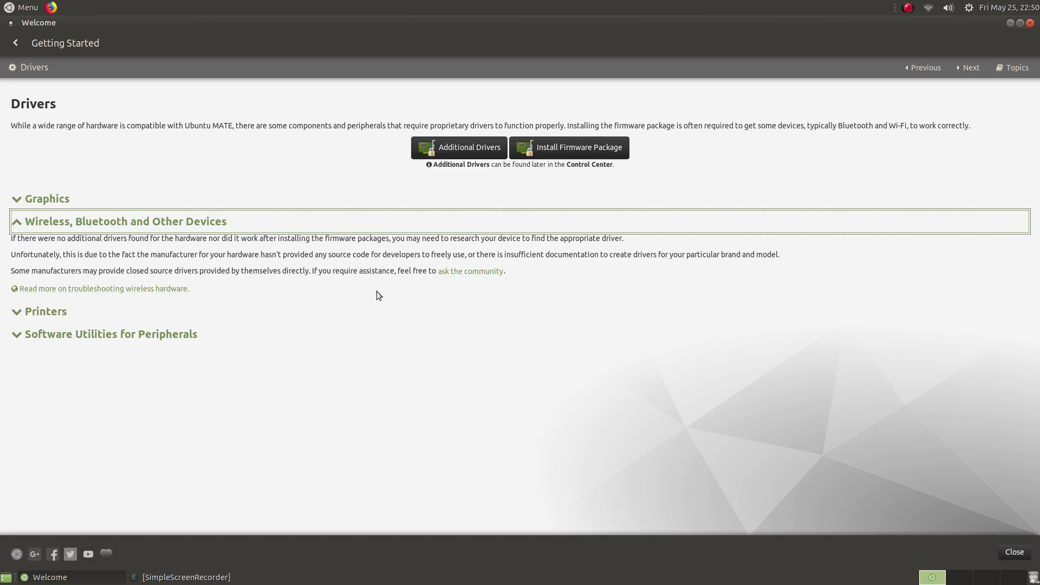
left_click(20, 313)
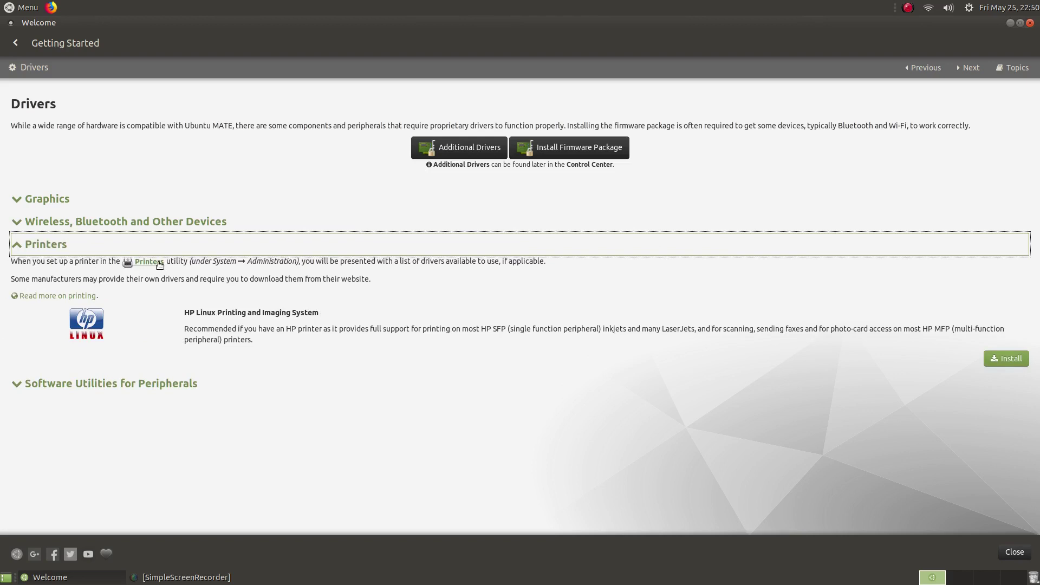
left_click(148, 263)
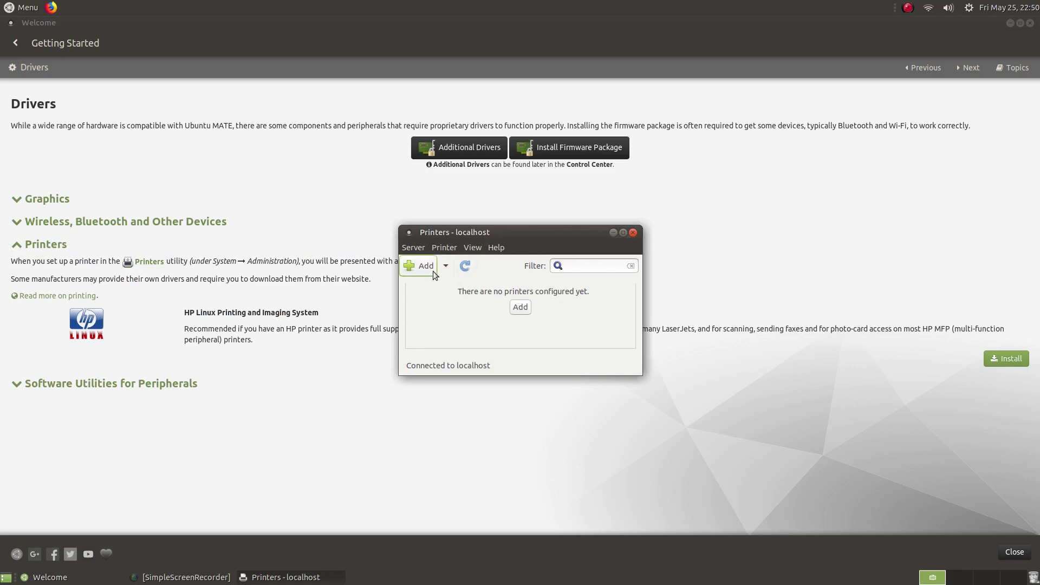
left_click(633, 233)
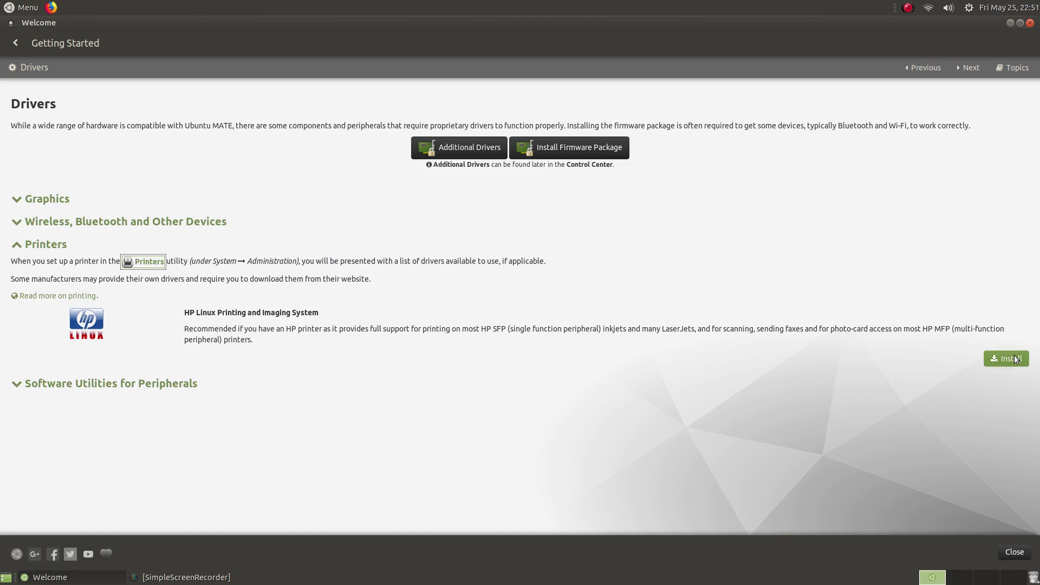
left_click(18, 383)
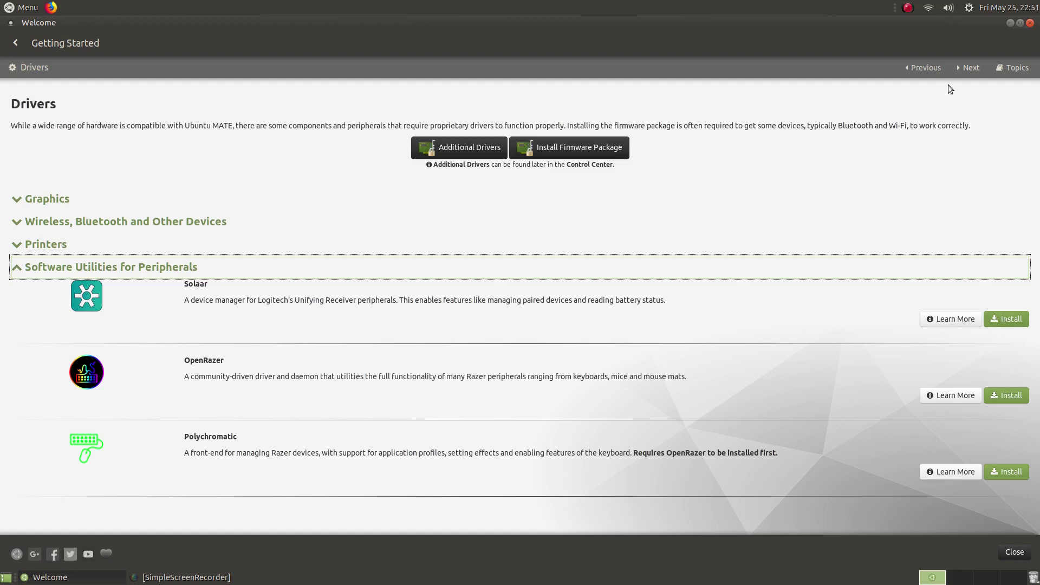
- View the Language & Input topic and read the Optional Tasks topic from Backups to Users
left_click(964, 68)
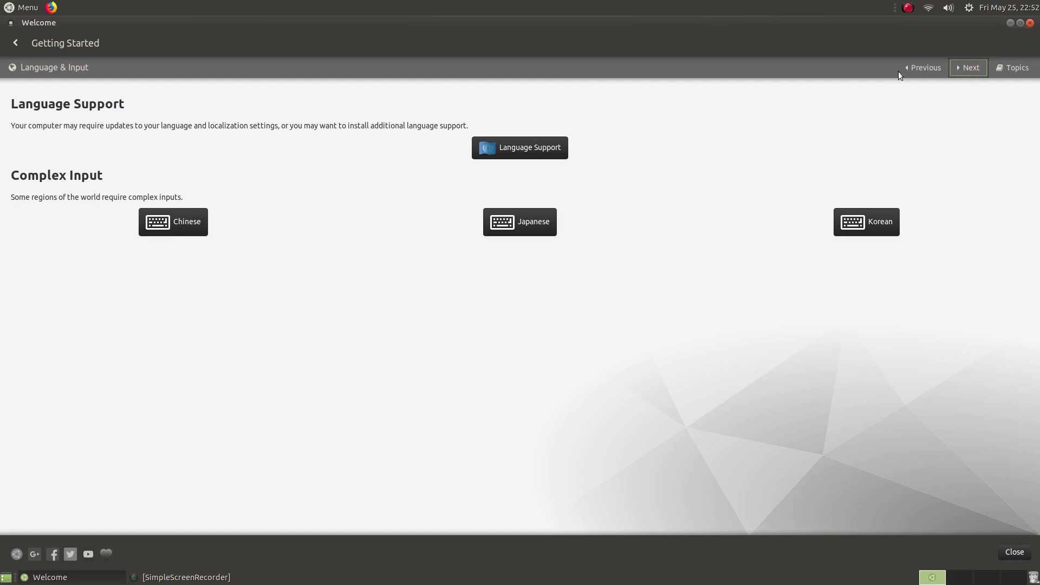
left_click(969, 67)
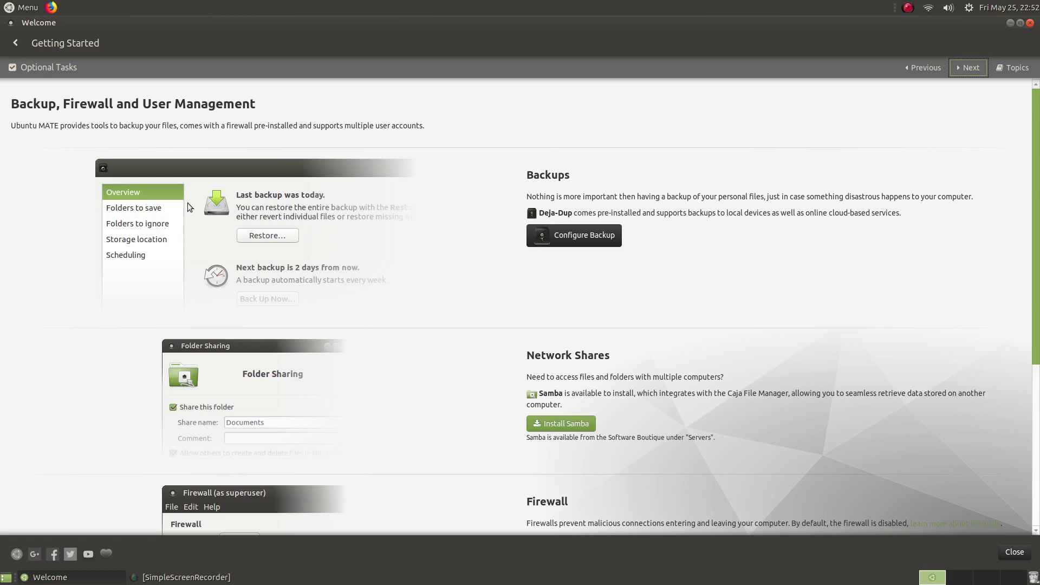
scroll(187, 202, "down", 3)
scroll(188, 202, "up", 2)
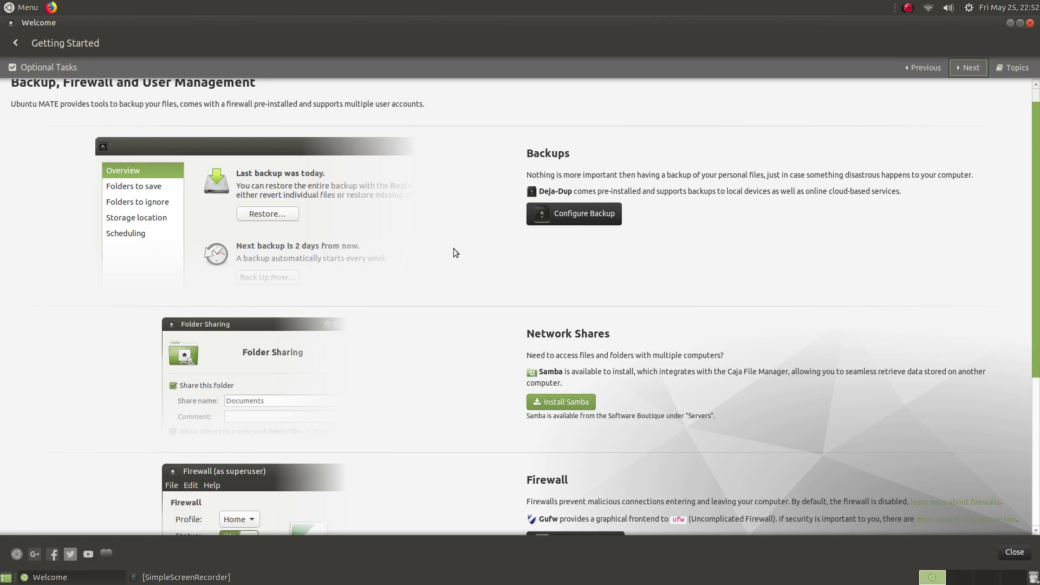
scroll(454, 252, "down", 1)
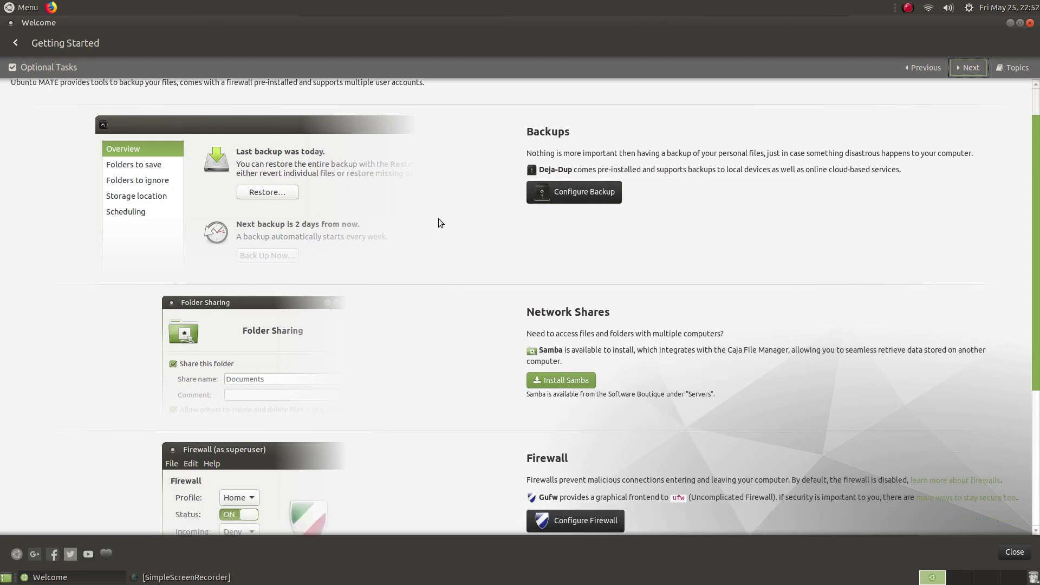
scroll(440, 224, "down", 5)
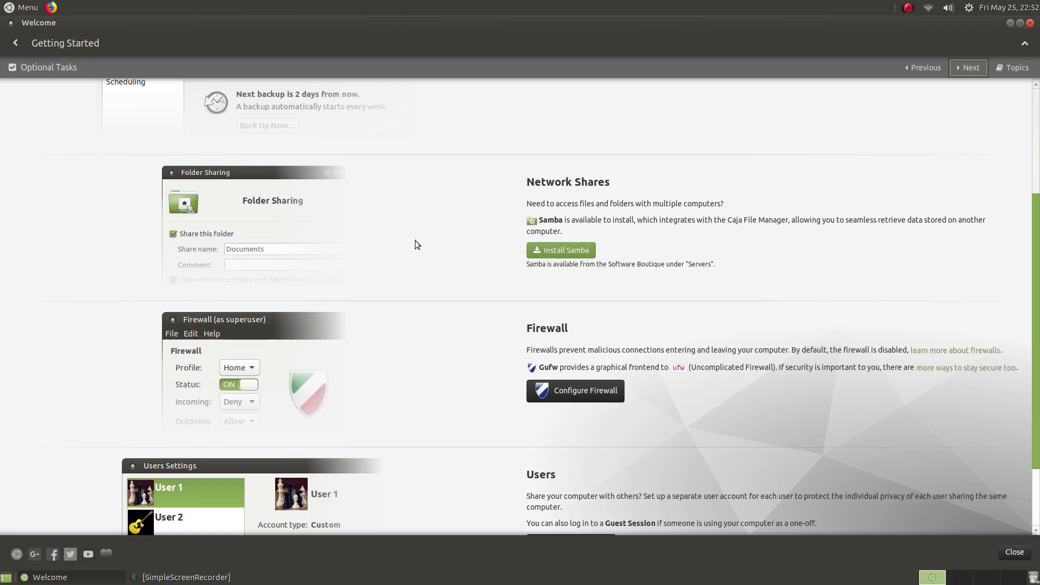
scroll(415, 240, "down", 3)
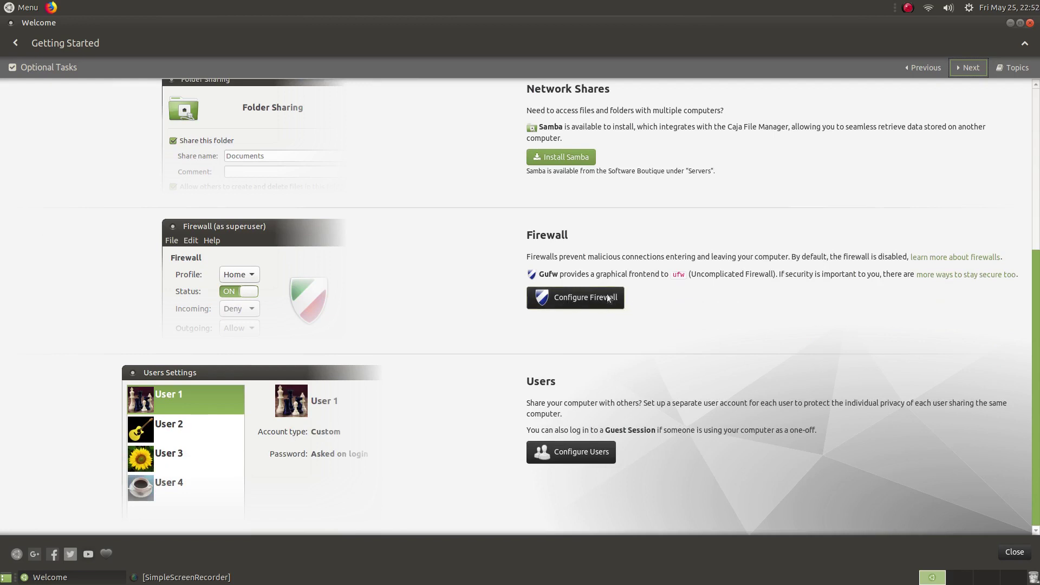
- Find Firewall Configuration by searching the applications for "fire", enter the account password to view it, and close it
left_click(586, 301)
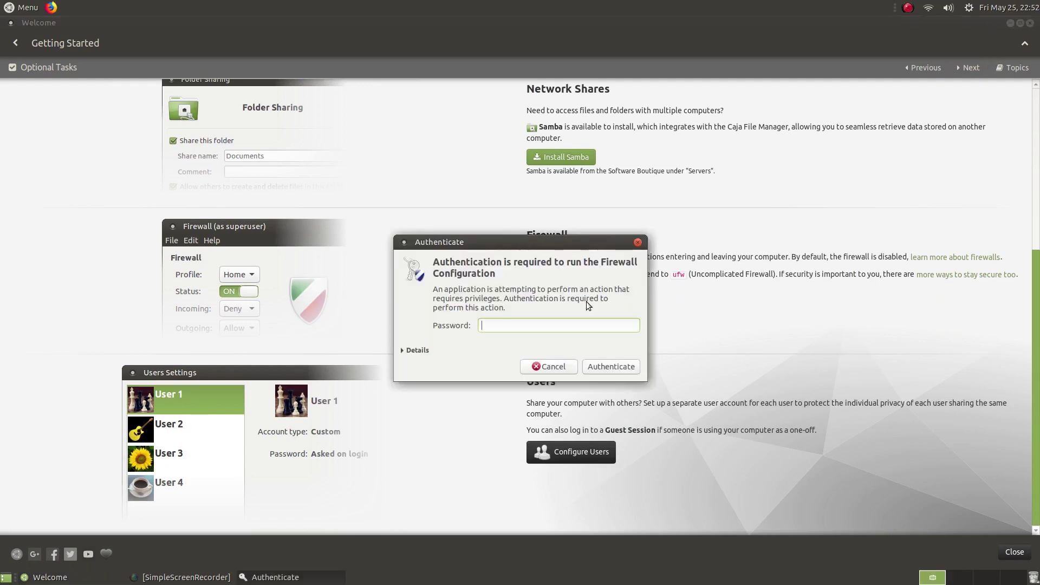
left_click(553, 370)
left_click(24, 9)
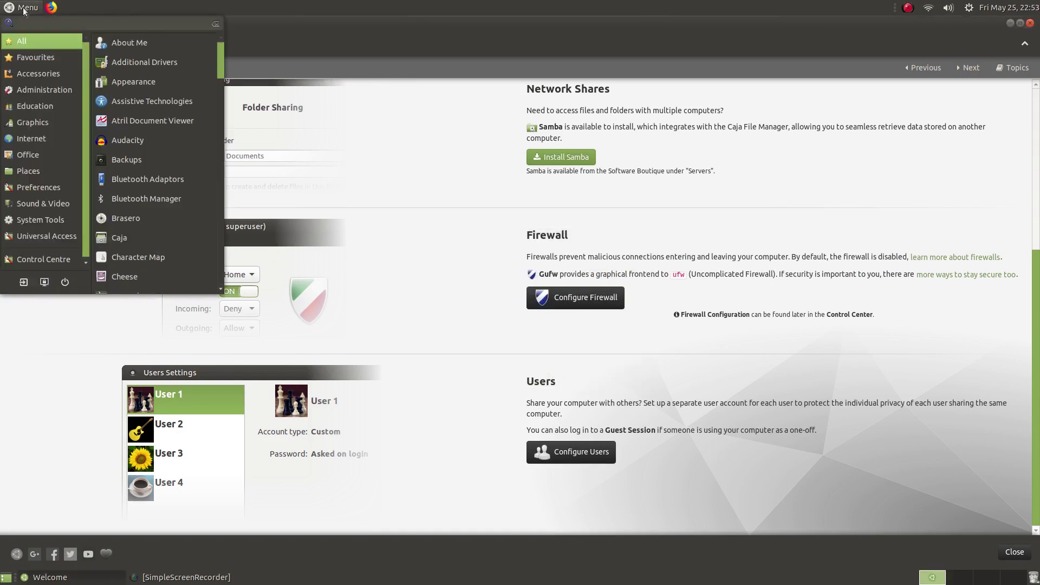
type("fire")
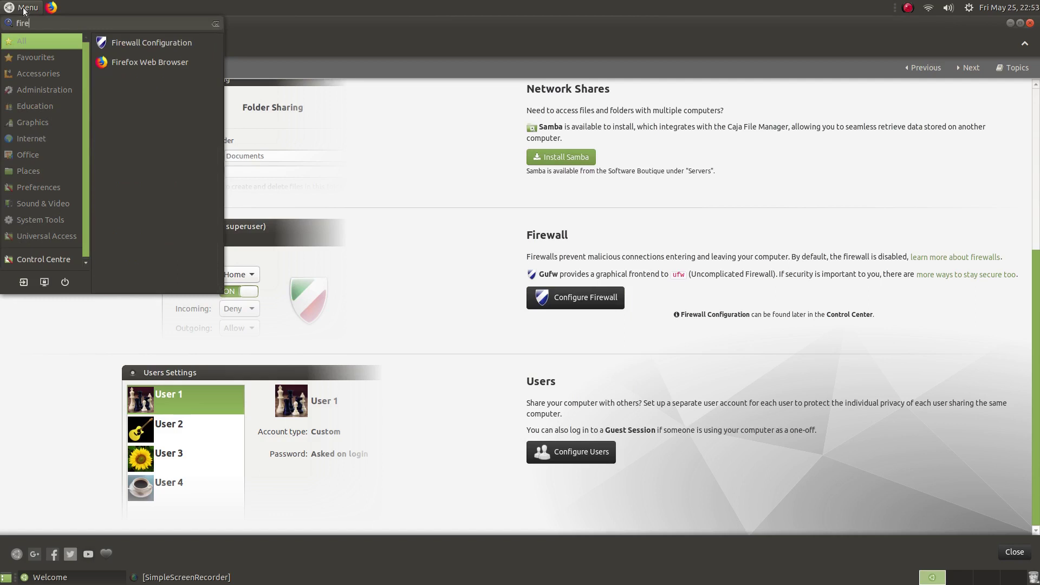
left_click(162, 43)
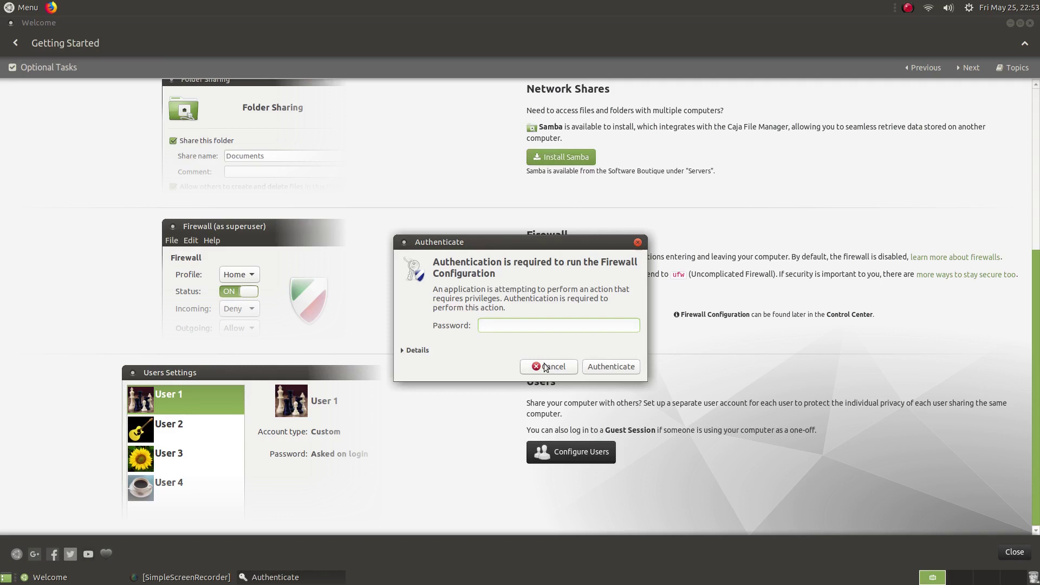
type("••••••••")
key("Return")
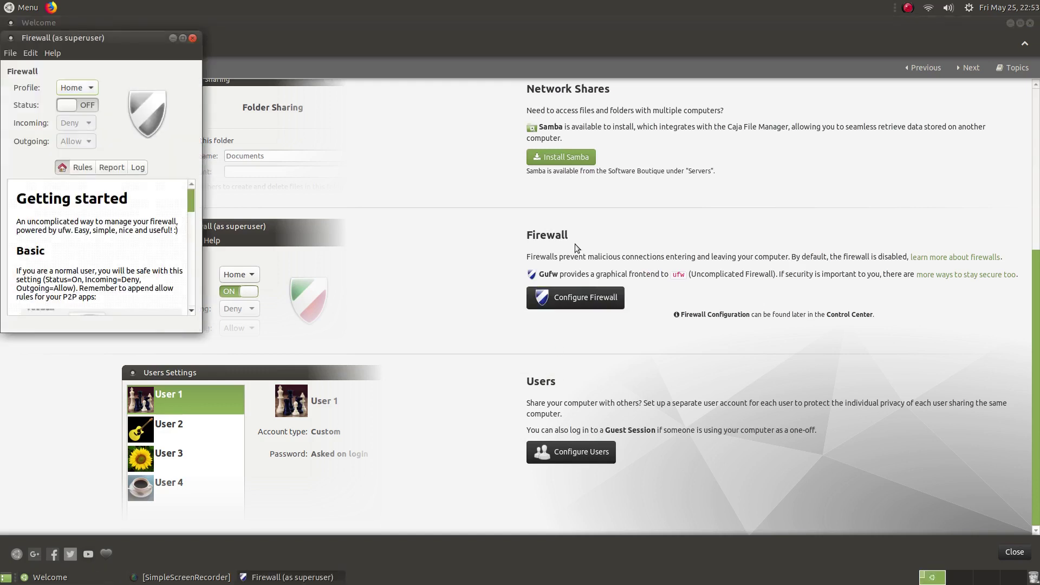
left_click(192, 39)
- Reopen the firewall configuration from Optional Tasks with the account password, switch the firewall status on, and close it
left_click(573, 293)
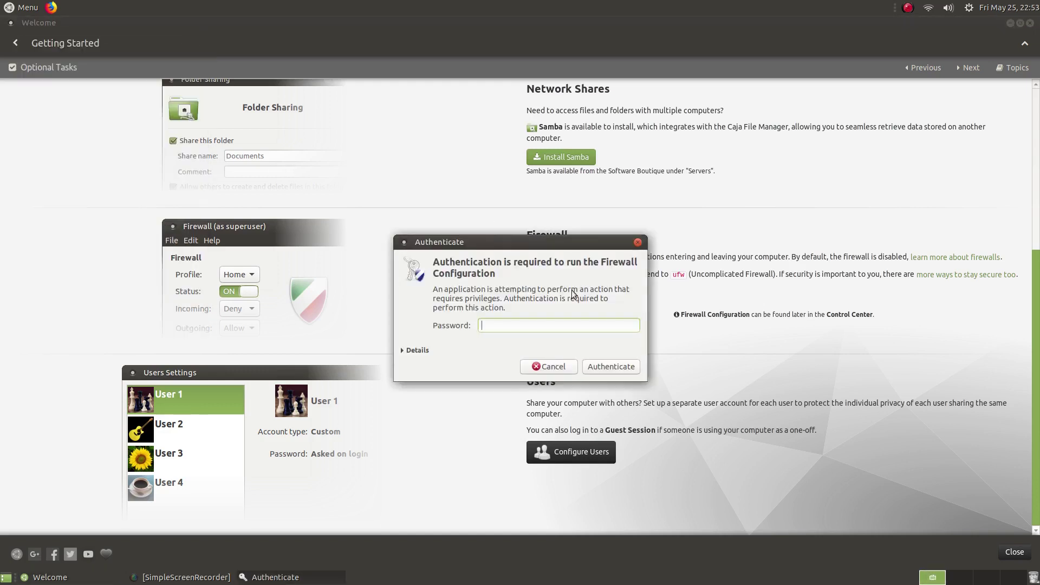
type("••••••")
key("Return")
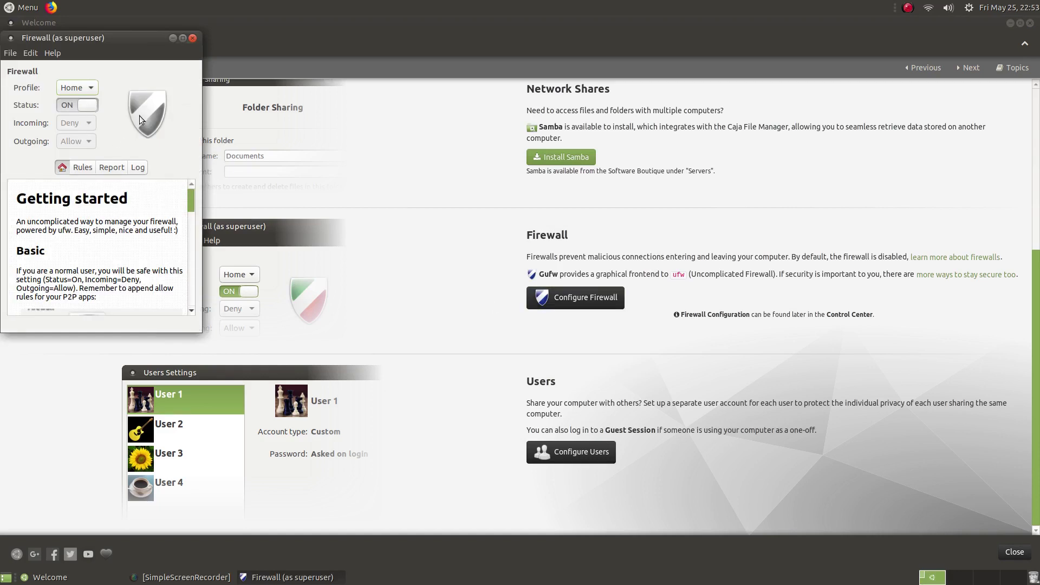
left_click(71, 106)
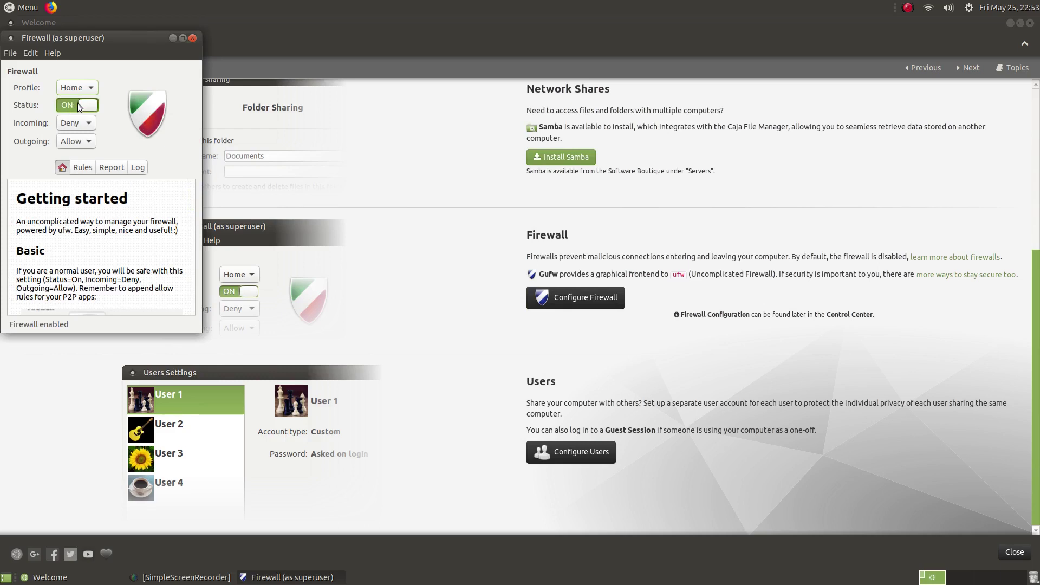
left_click(192, 39)
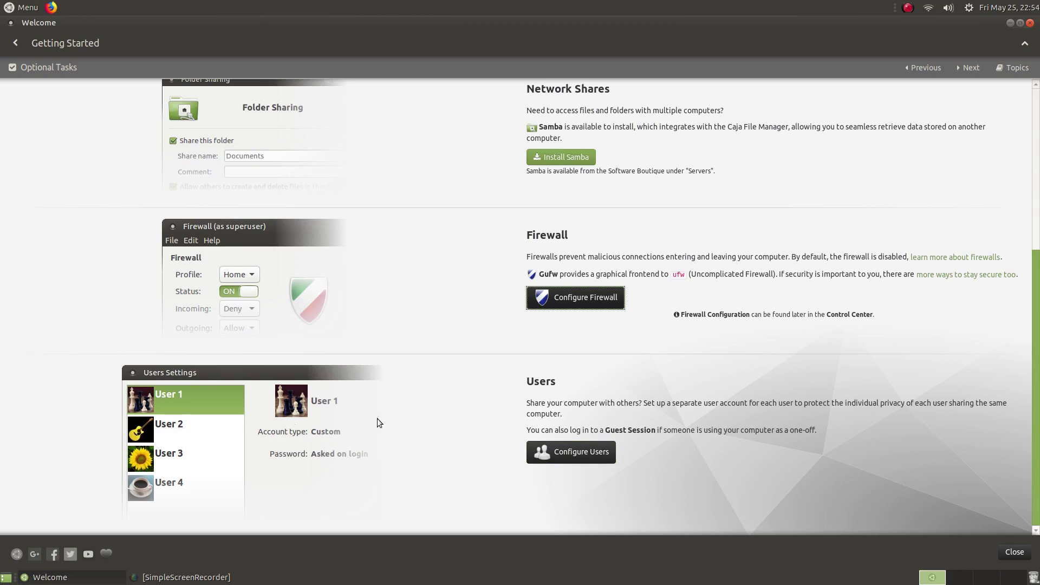
- Open the Control Center from the Customisation topic, examine its settings groups from Administration to Personal, and close it
left_click(970, 68)
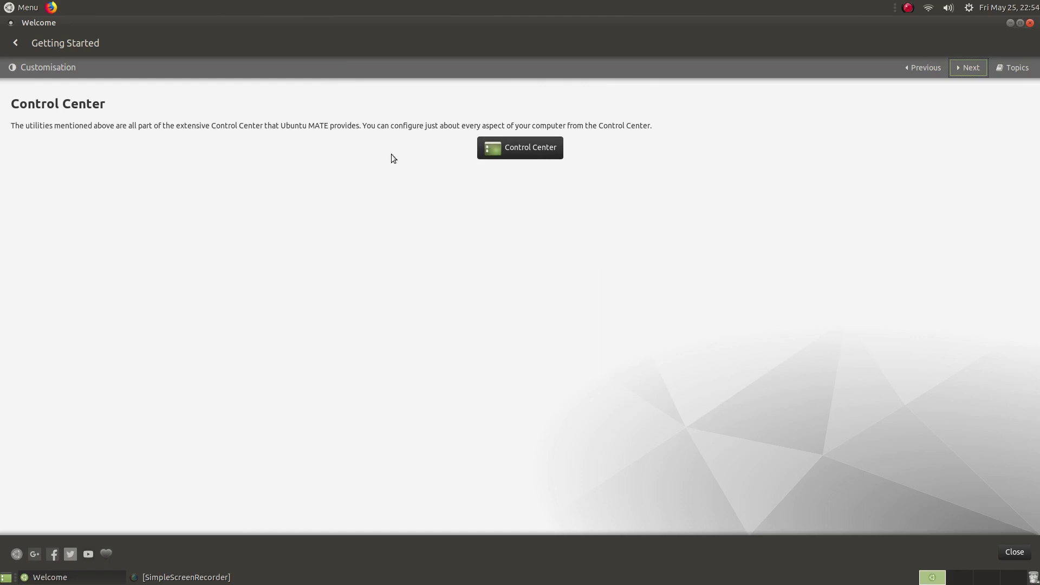
left_click(512, 149)
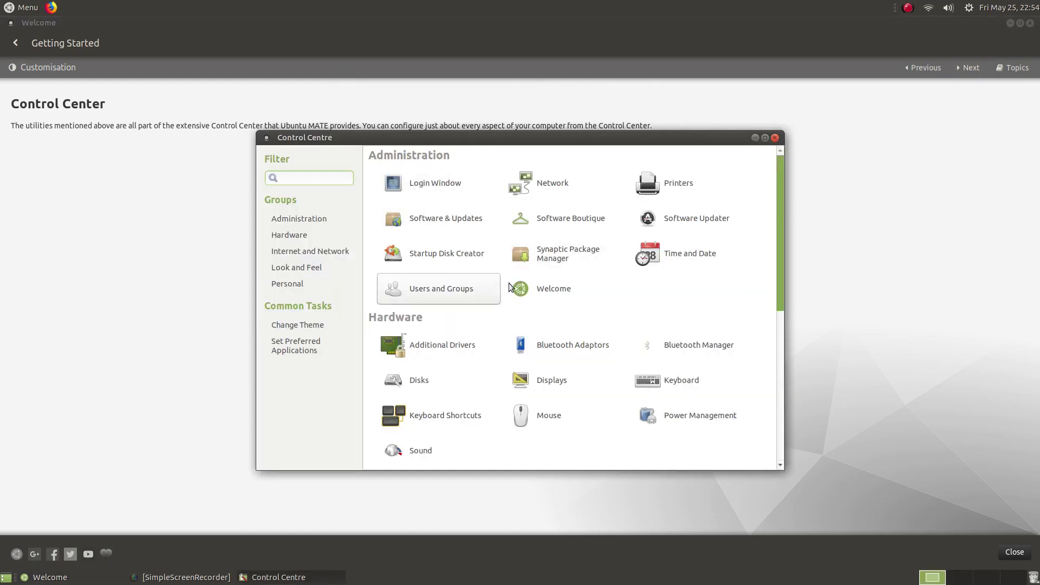
scroll(520, 261, "down", 5)
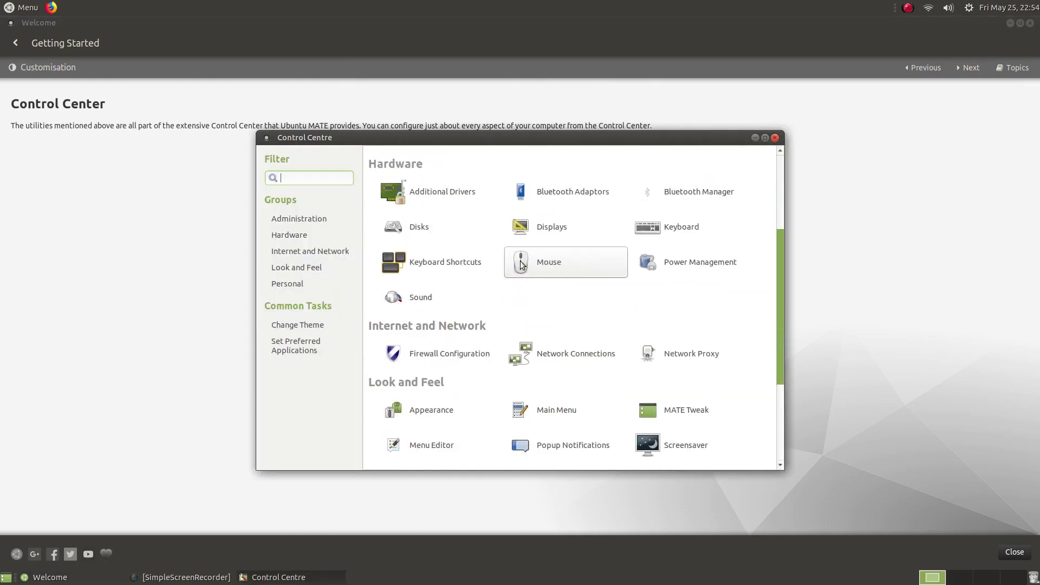
scroll(520, 261, "down", 5)
scroll(520, 261, "up", 2)
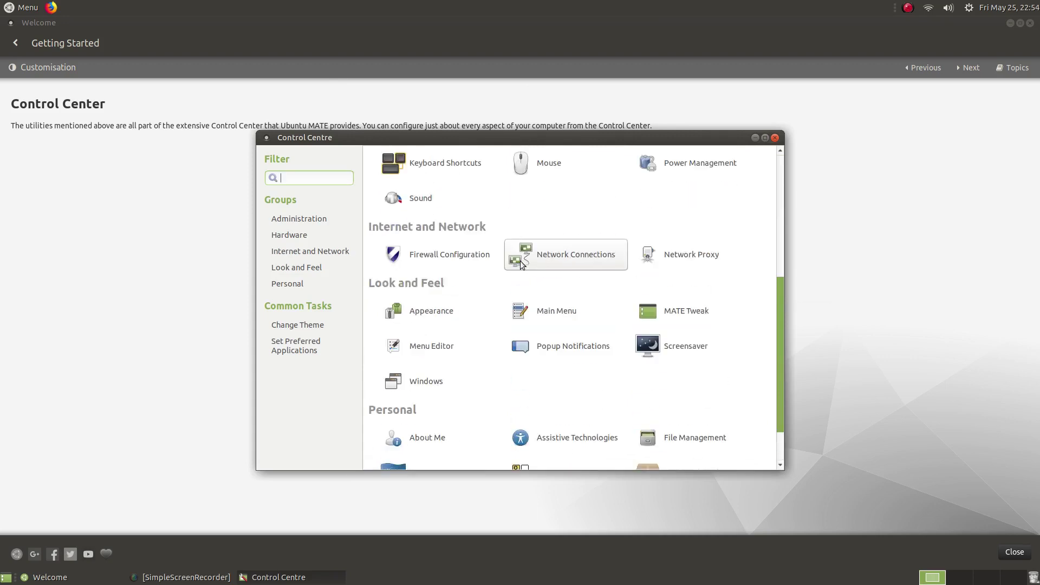
scroll(520, 261, "up", 8)
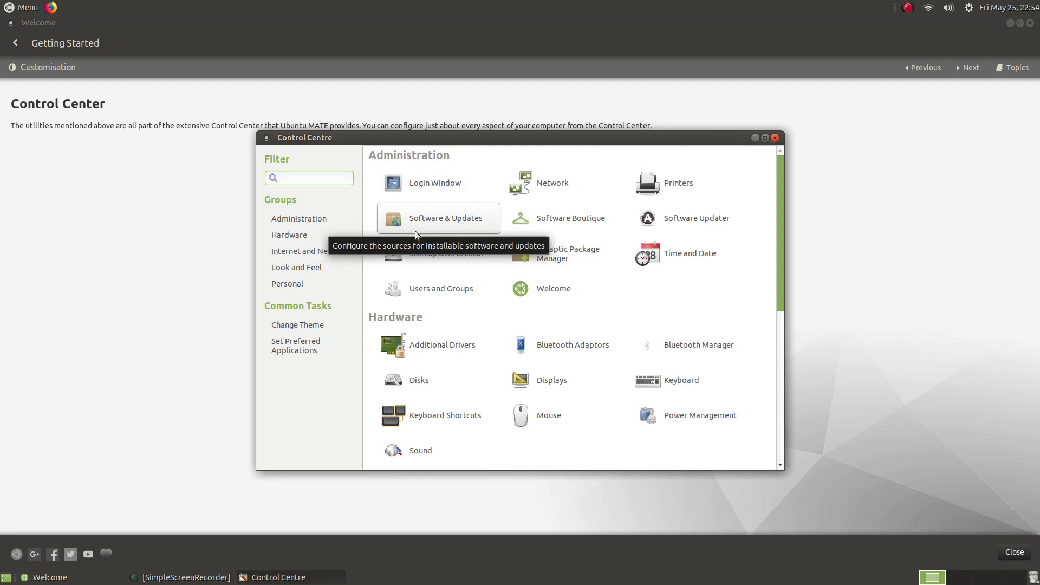
scroll(414, 230, "down", 8)
scroll(415, 230, "up", 8)
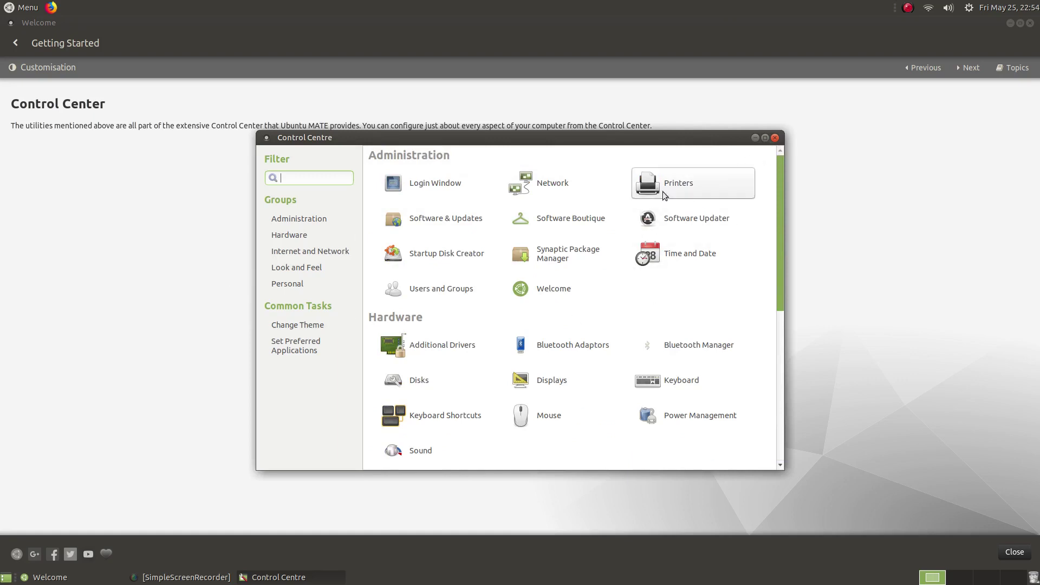
scroll(447, 274, "down", 8)
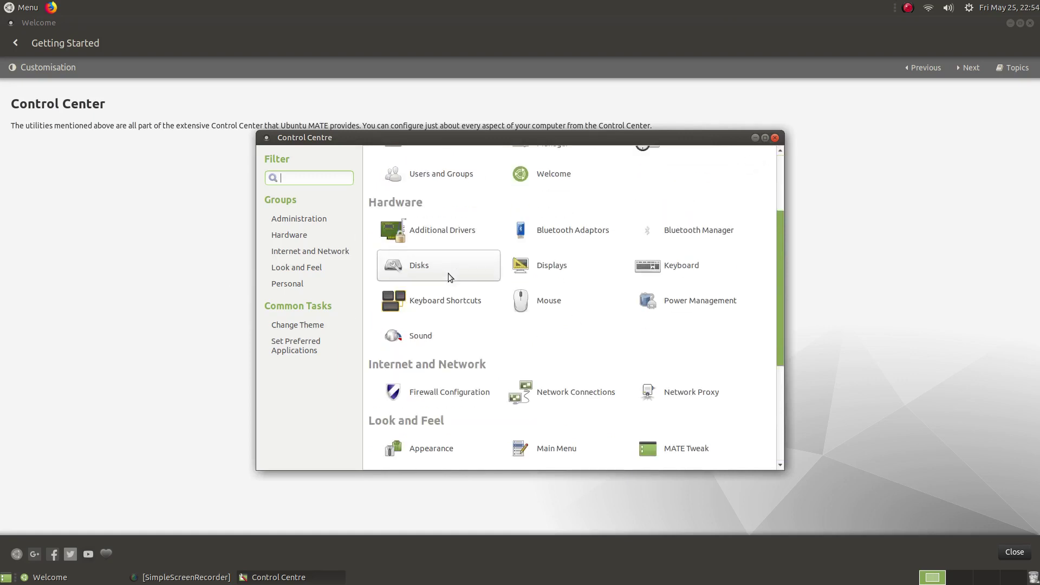
left_click(774, 138)
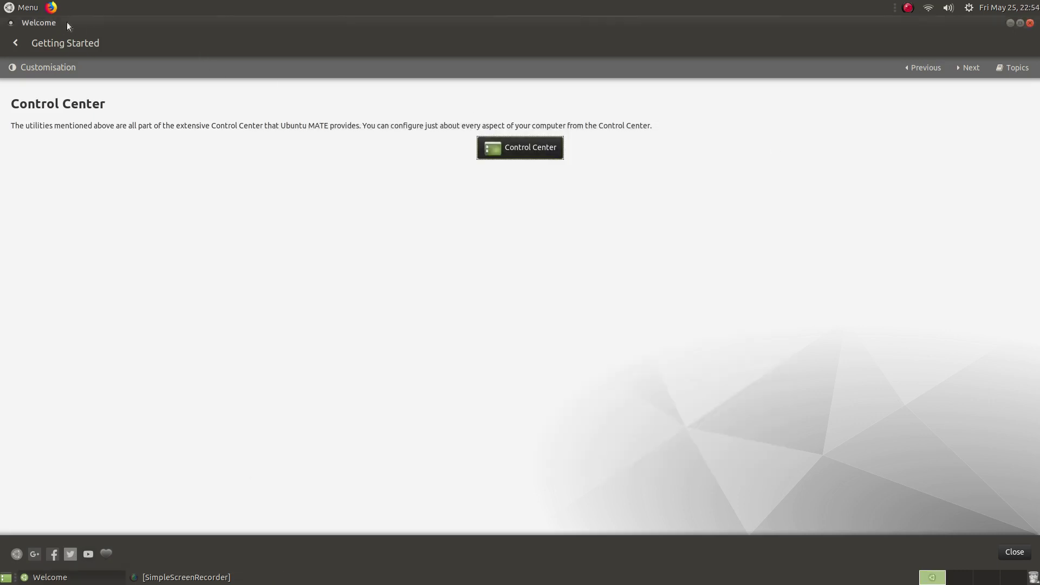
- Open the Control Centre from the applications menu to view its settings, and close it
left_click(30, 8)
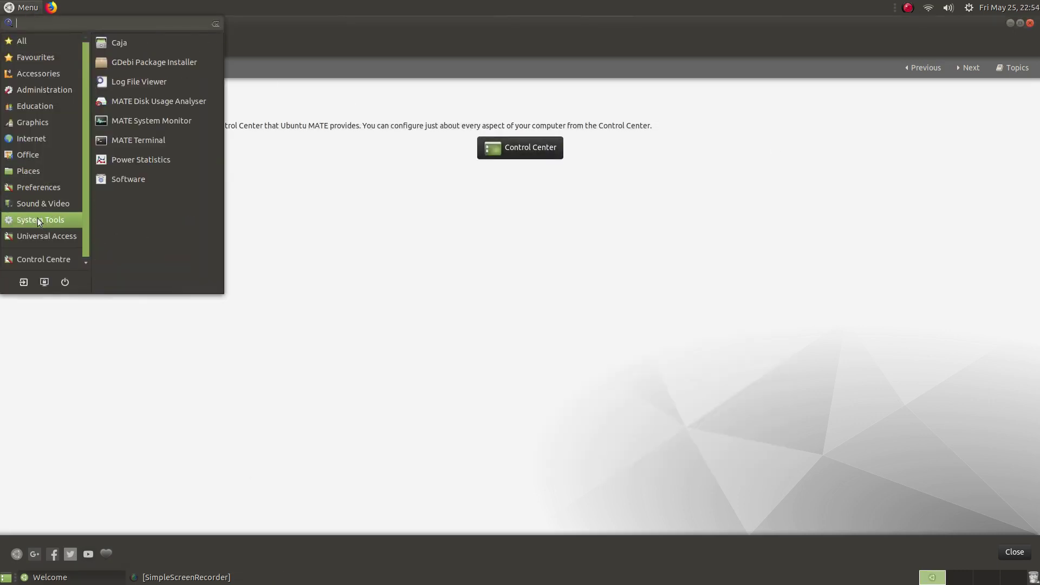
left_click(43, 259)
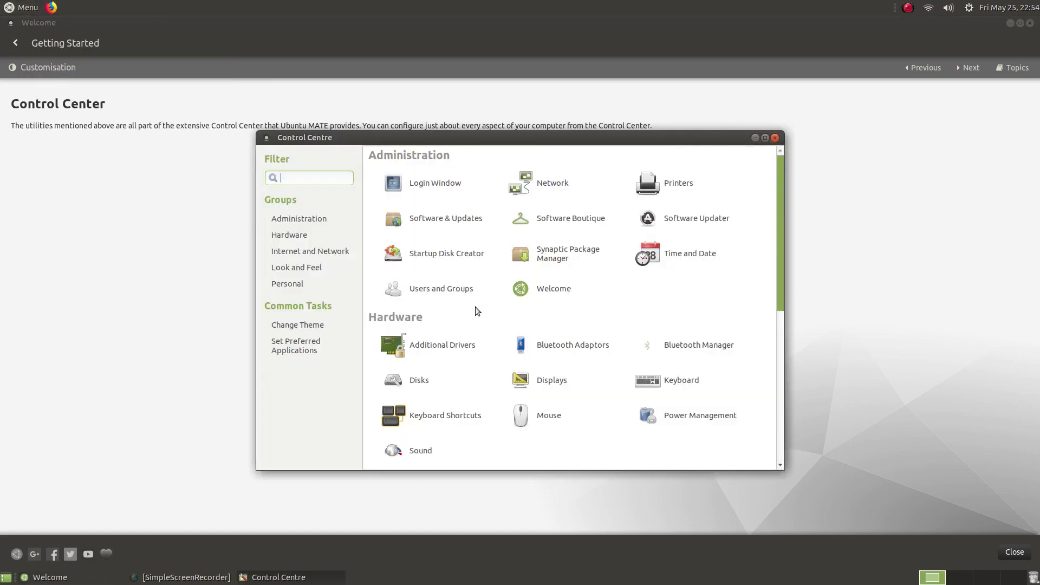
left_click(774, 138)
- Go to the Keyboard & Mouse Shortcuts topic and read its application, desktop, window, mouse and Compiz effects shortcuts
left_click(975, 66)
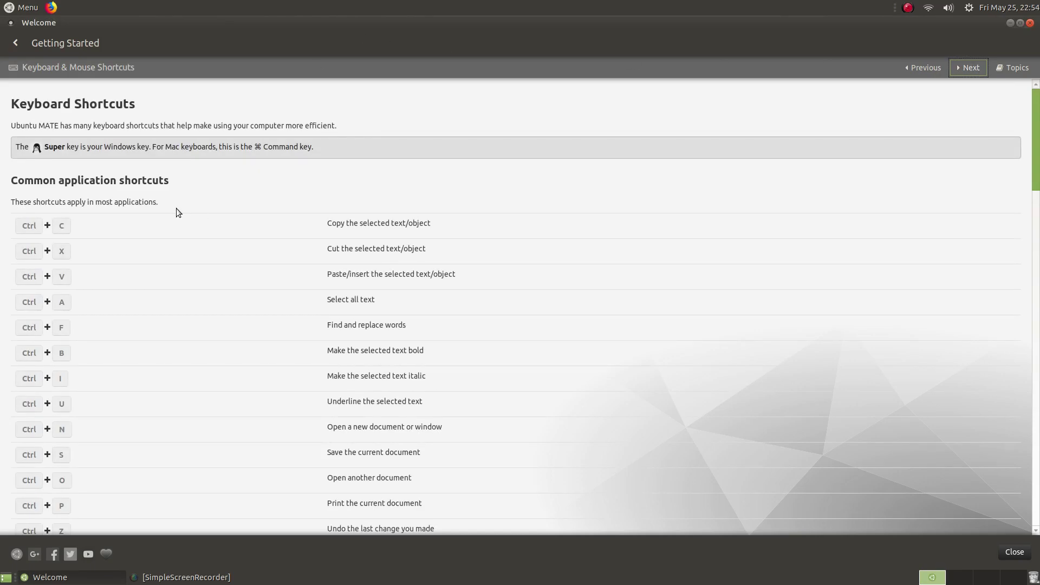
scroll(177, 212, "down", 5)
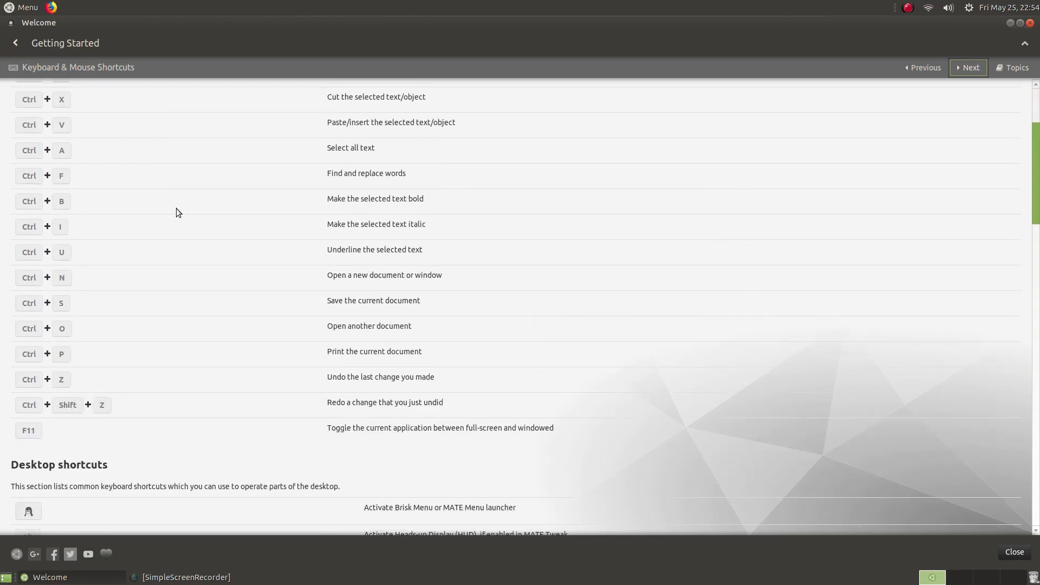
scroll(176, 213, "down", 15)
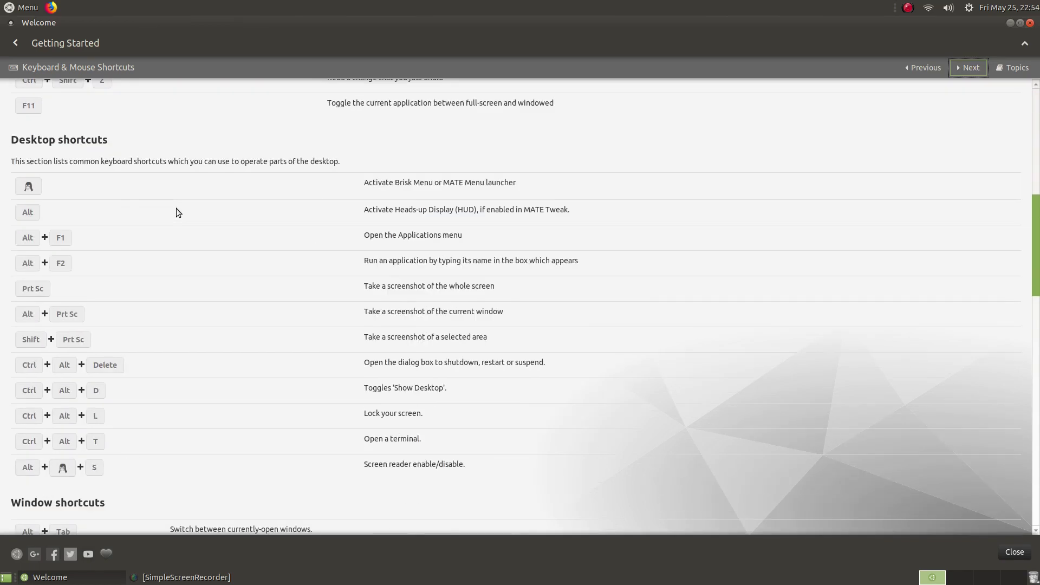
scroll(176, 208, "down", 20)
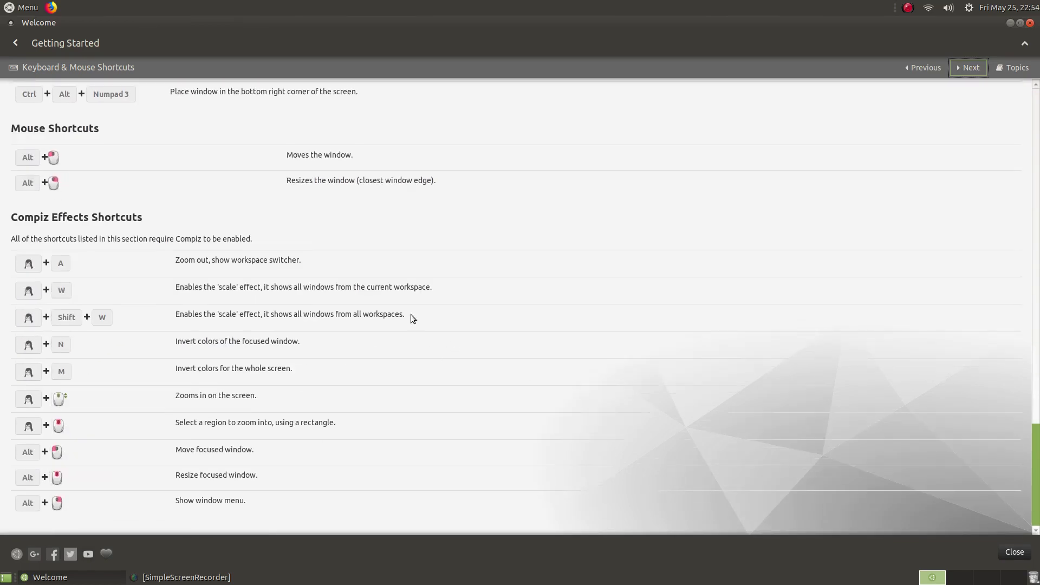
scroll(410, 314, "up", 5)
scroll(410, 314, "up", 5)
scroll(365, 265, "down", 4)
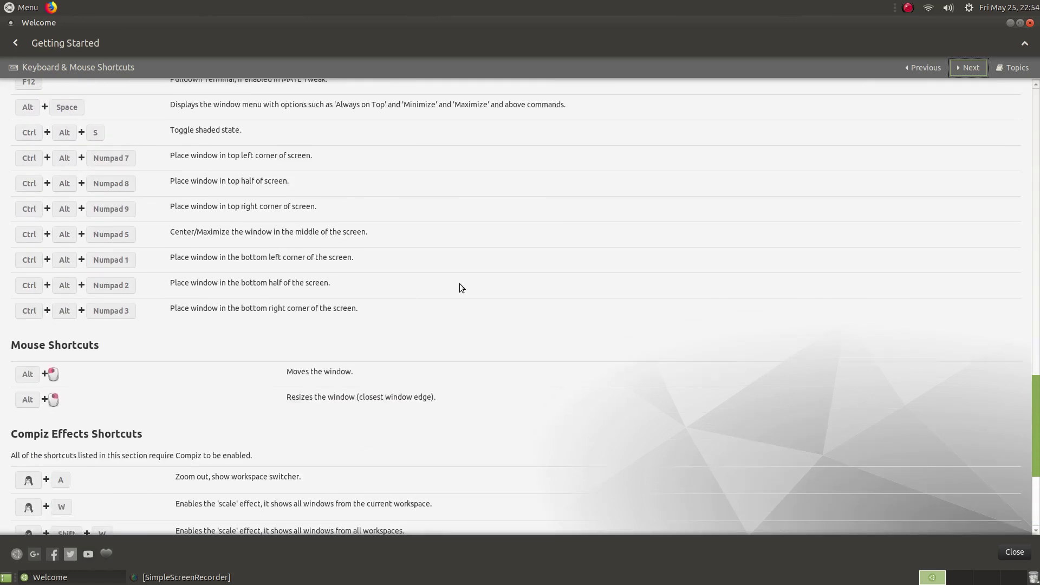
scroll(459, 287, "up", 1)
scroll(459, 284, "down", 7)
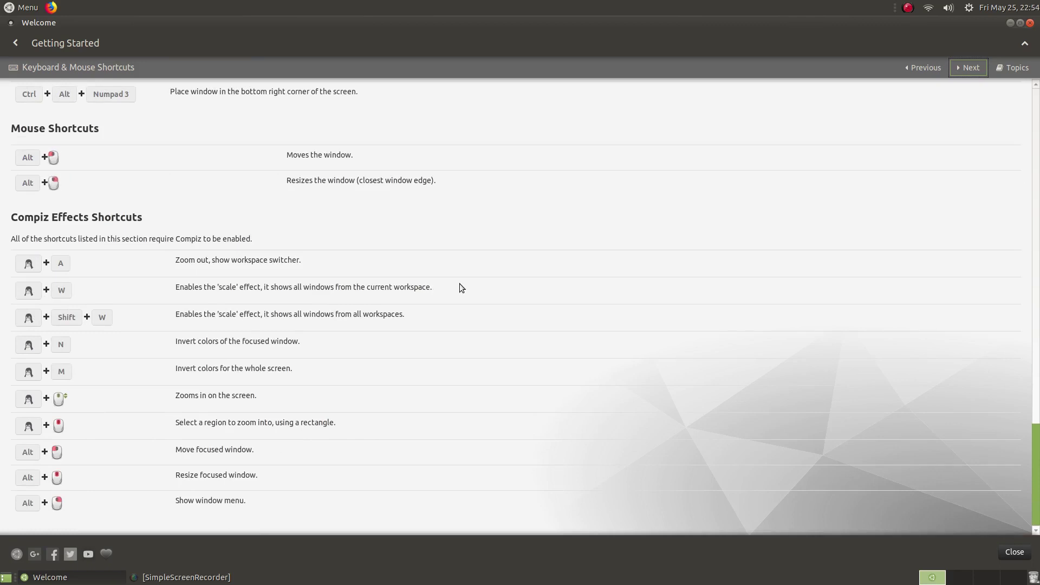
scroll(373, 268, "up", 12)
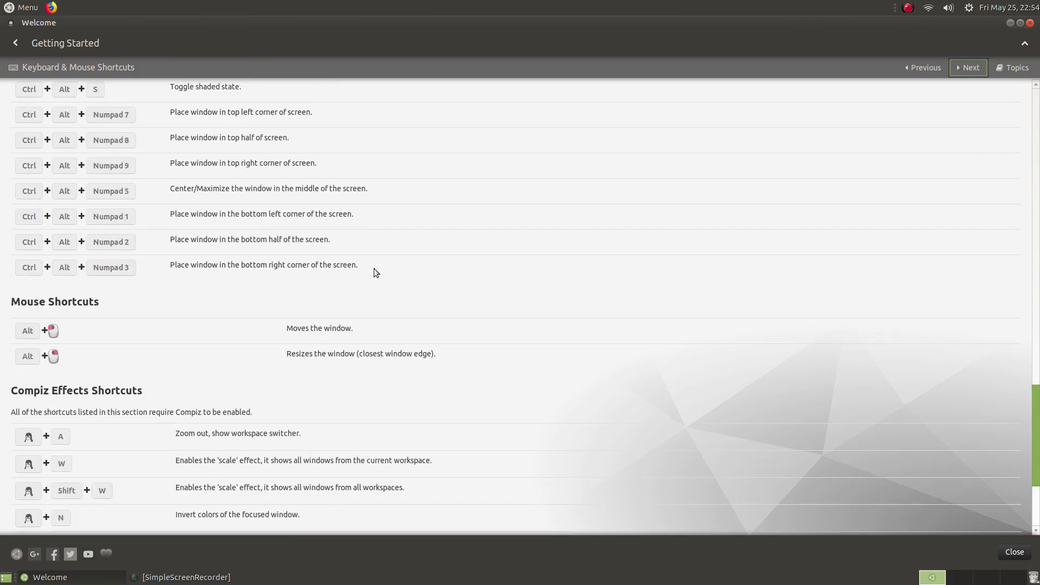
scroll(374, 268, "up", 3)
- Open Keyboard Shortcuts from the Control Centre and examine the list of actions down to the window and workspace shortcuts
left_click(25, 8)
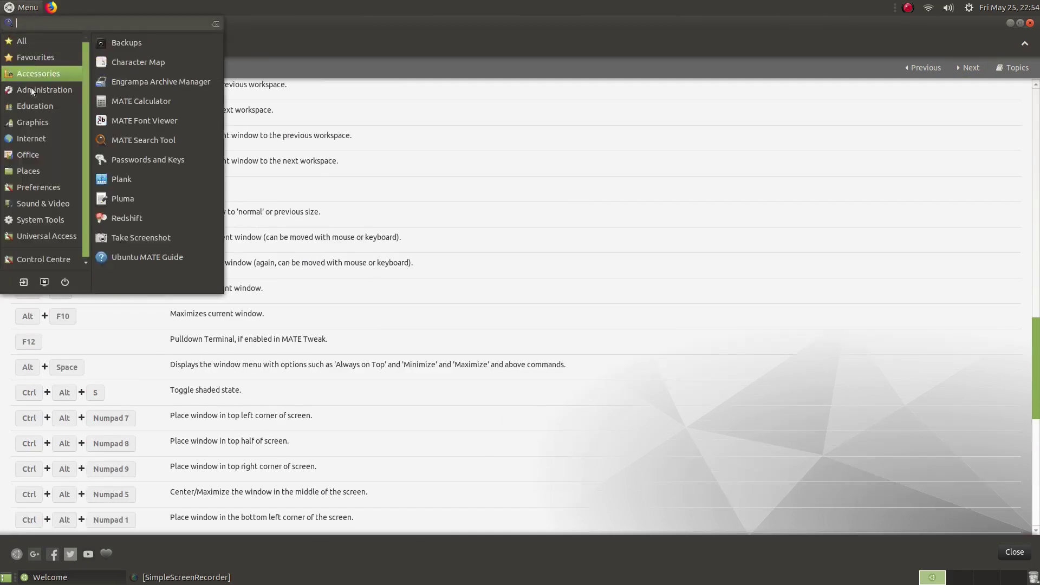
left_click(42, 258)
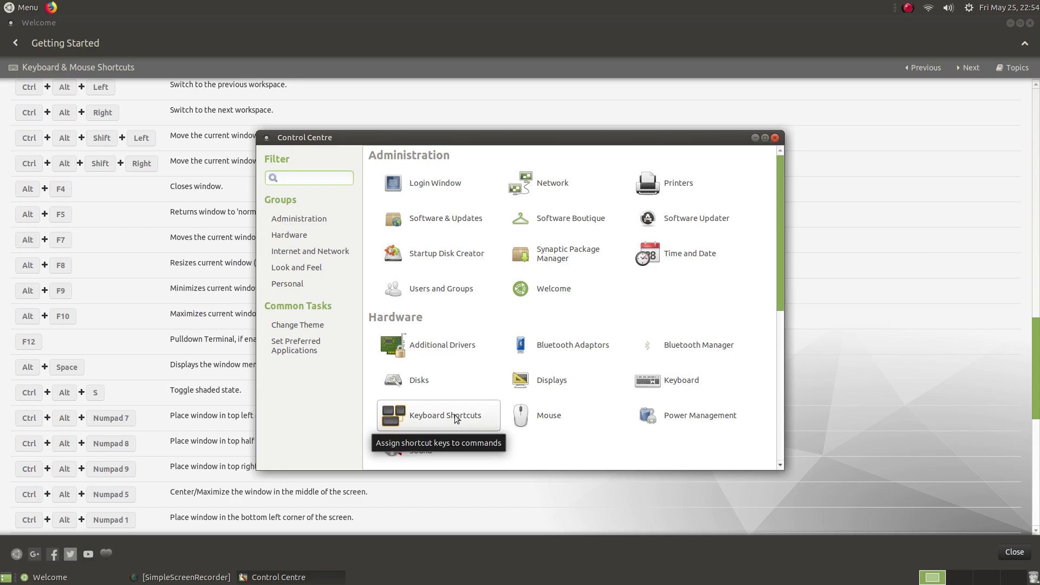
left_click(433, 415)
scroll(232, 161, "down", 10)
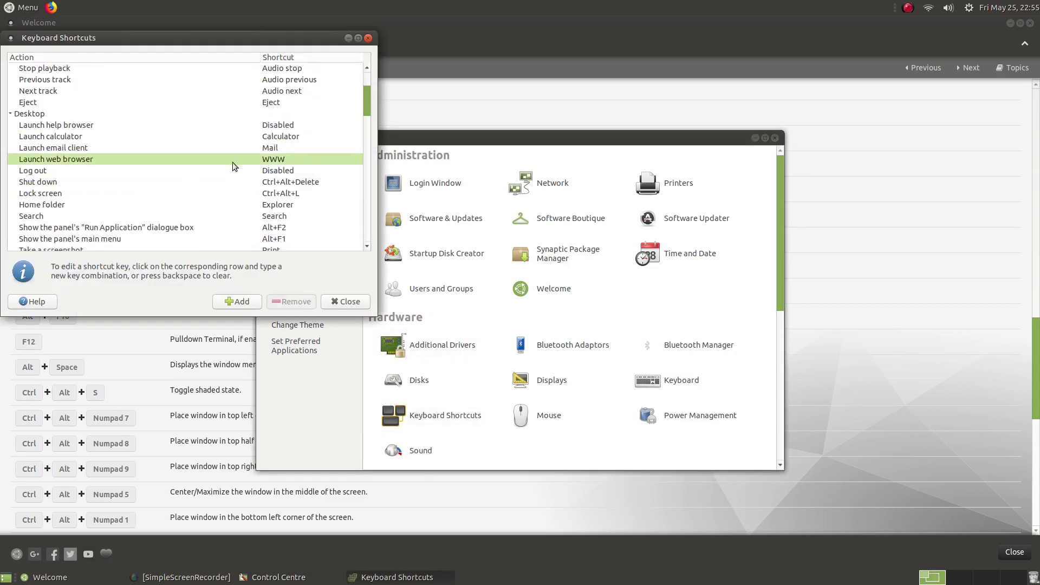
scroll(197, 241, "down", 15)
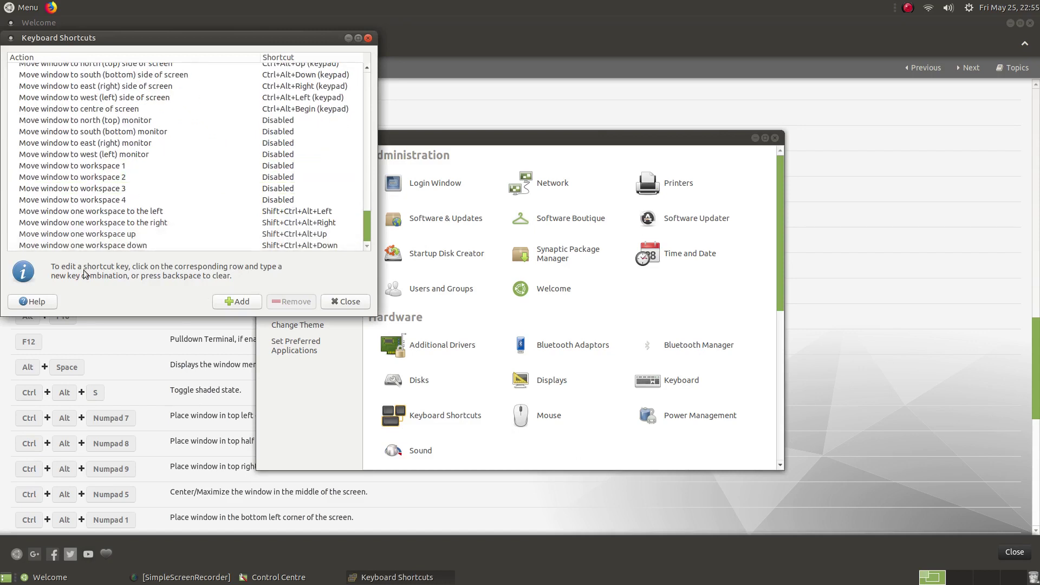
- View the form for adding a custom shortcut, cancel it, and close Keyboard Shortcuts and the Control Centre
left_click(237, 302)
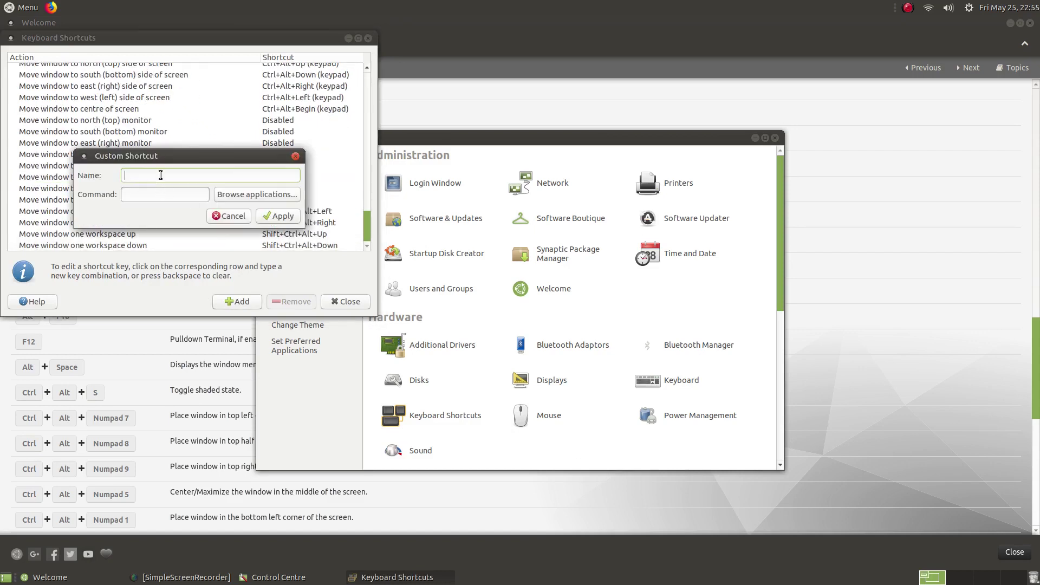
left_click(239, 217)
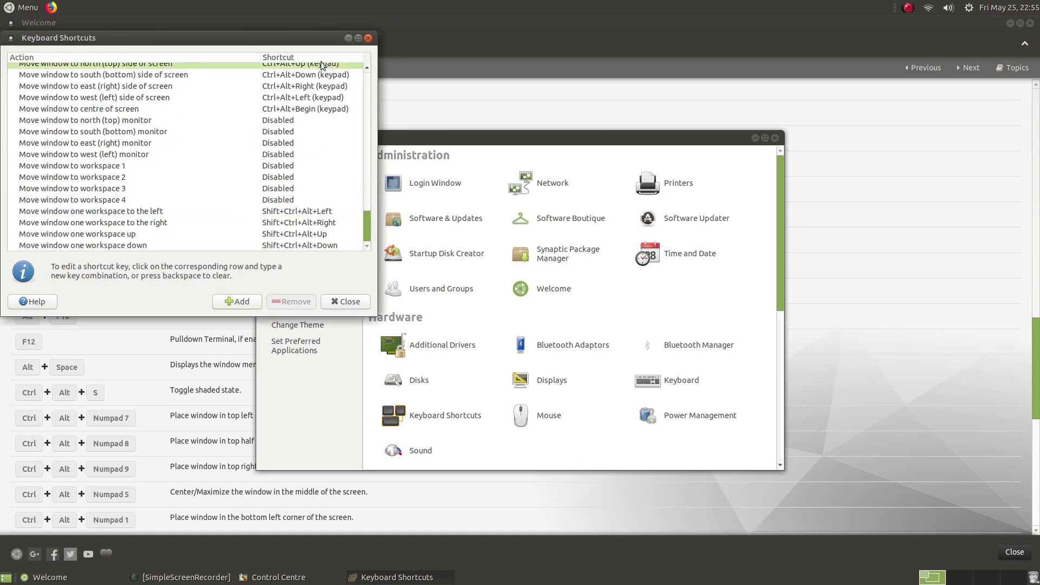
left_click(368, 38)
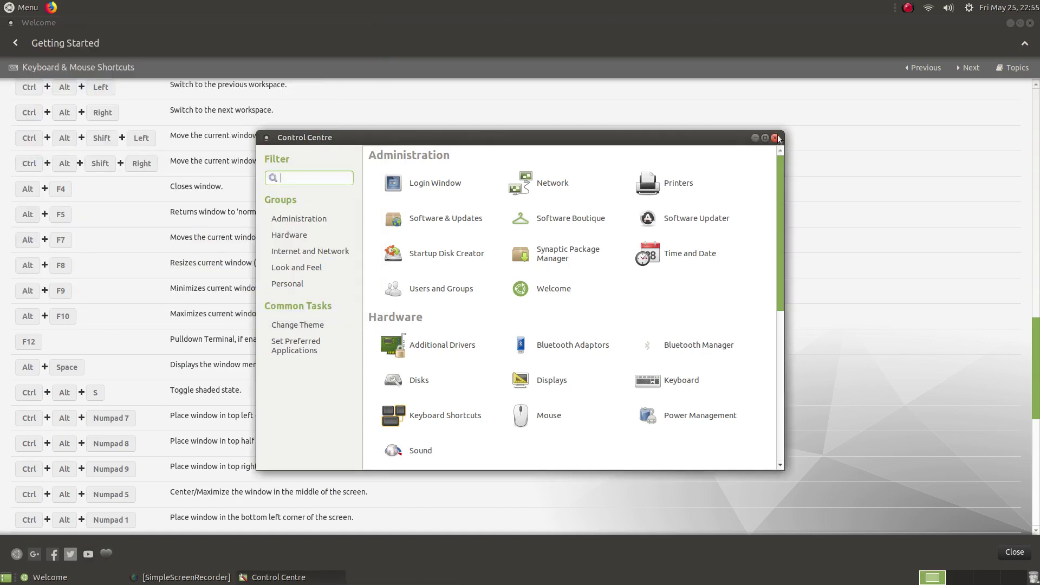
left_click(772, 138)
- Go to the System Specifications topic, read the Basic information from System to Storage, and view the Utilities list
left_click(972, 68)
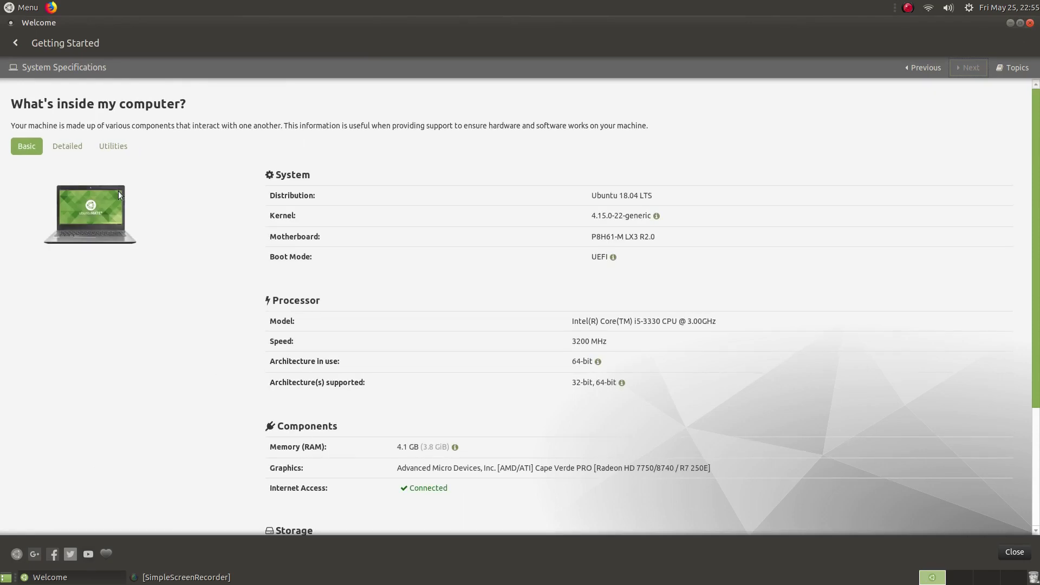
scroll(202, 219, "down", 3)
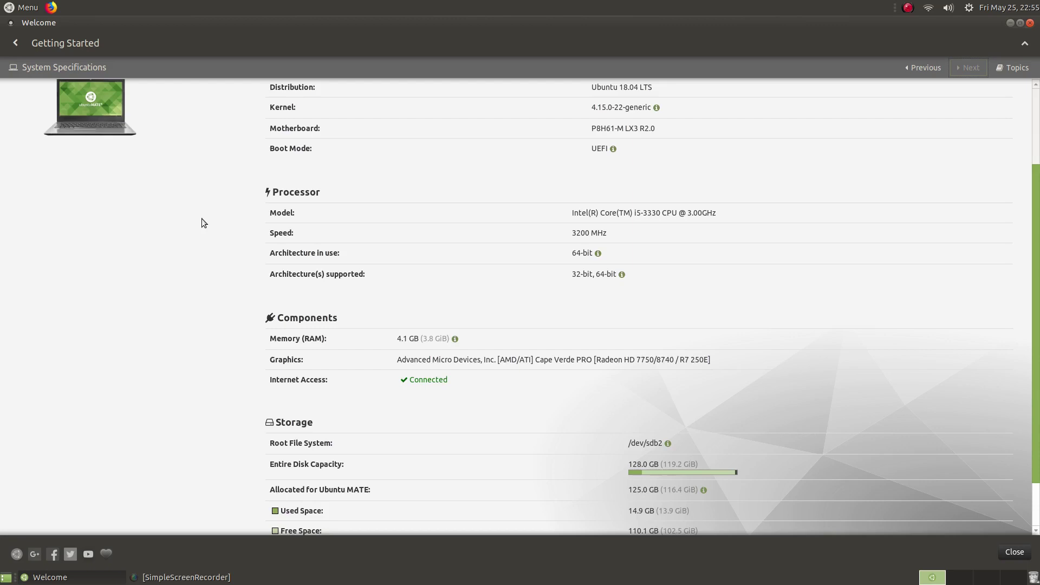
scroll(201, 219, "down", 2)
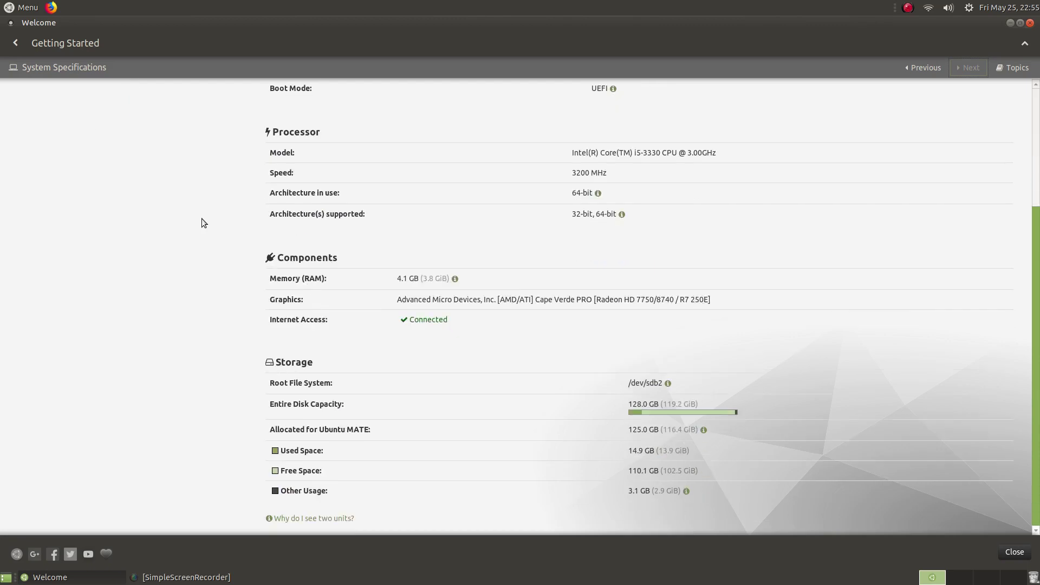
scroll(201, 219, "up", 5)
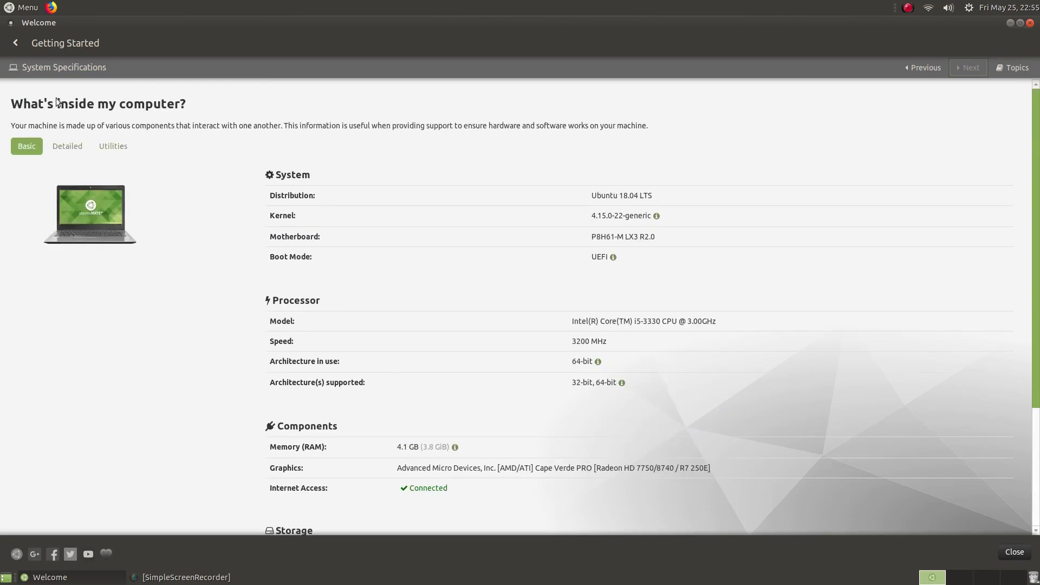
left_click(62, 149)
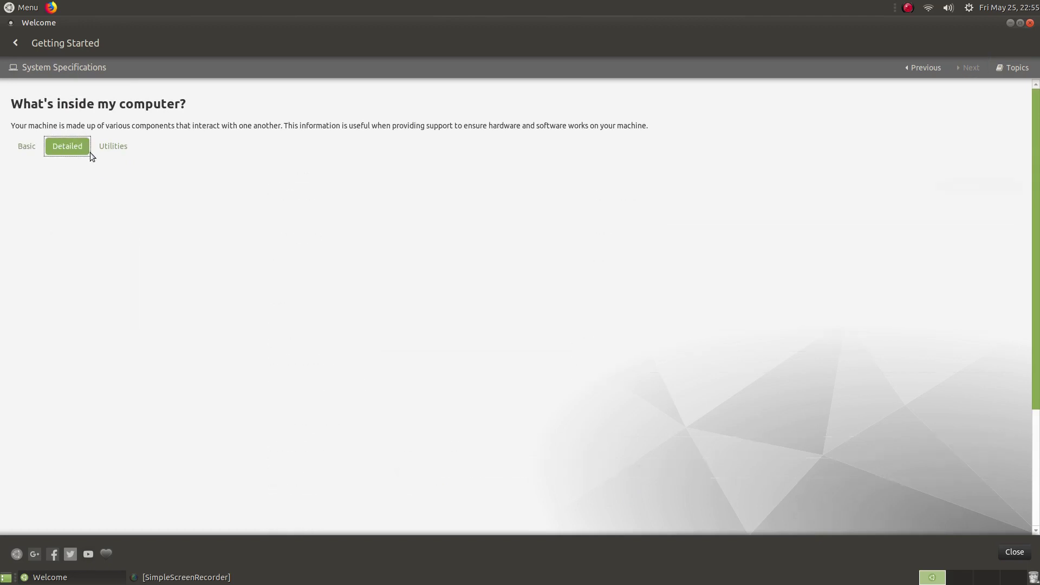
left_click(111, 147)
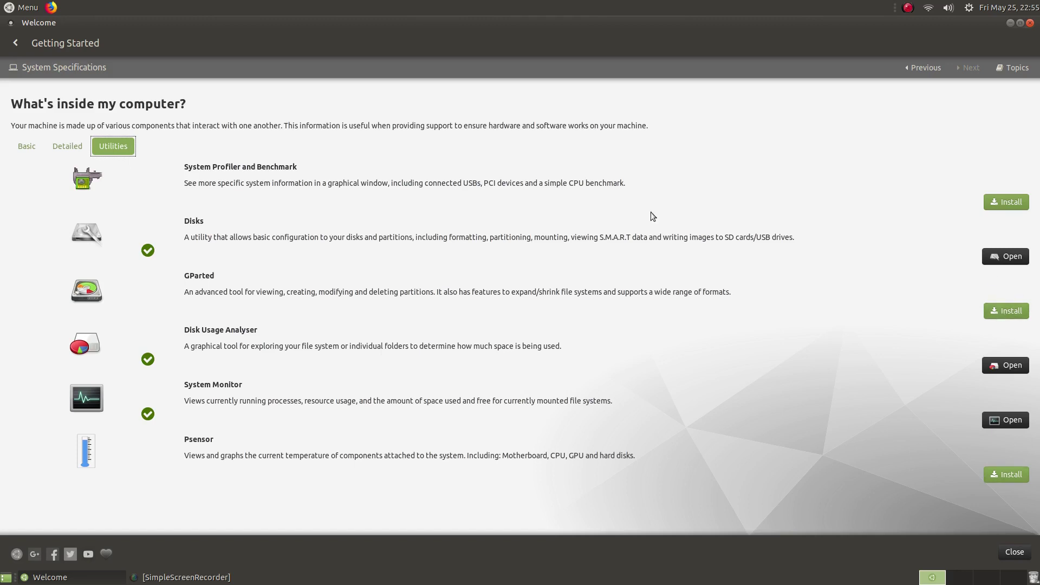
- Examine the Detailed system specifications, from the System entry through audio, network and drives to the Info entry
left_click(65, 147)
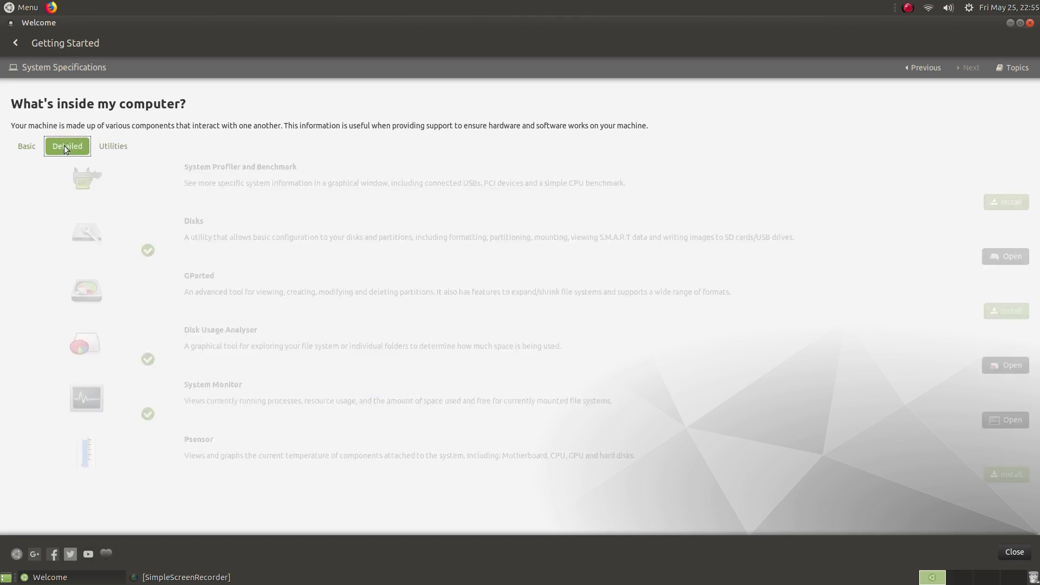
scroll(307, 245, "down", 5)
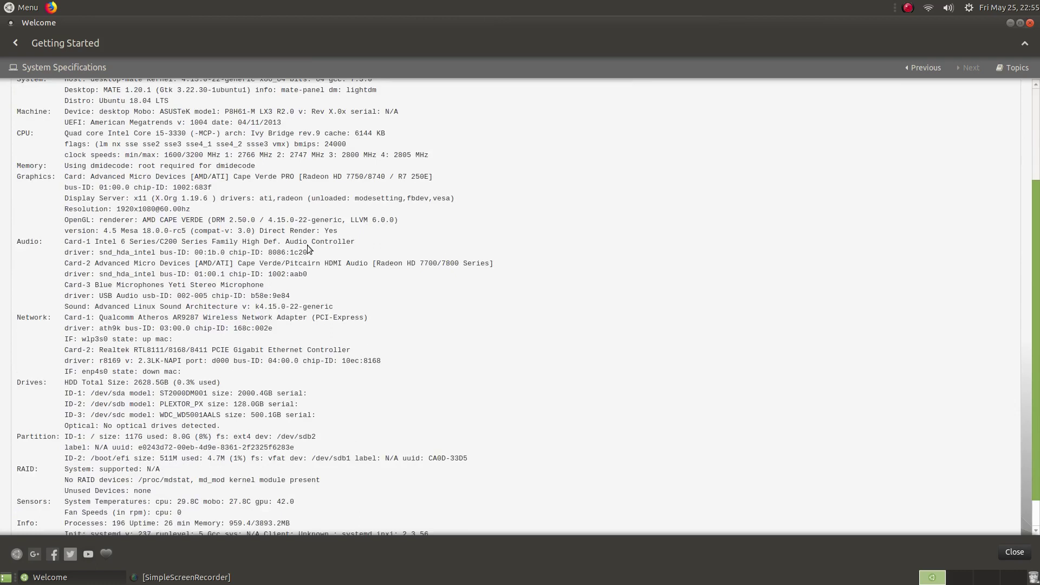
scroll(308, 245, "up", 3)
scroll(308, 245, "up", 1)
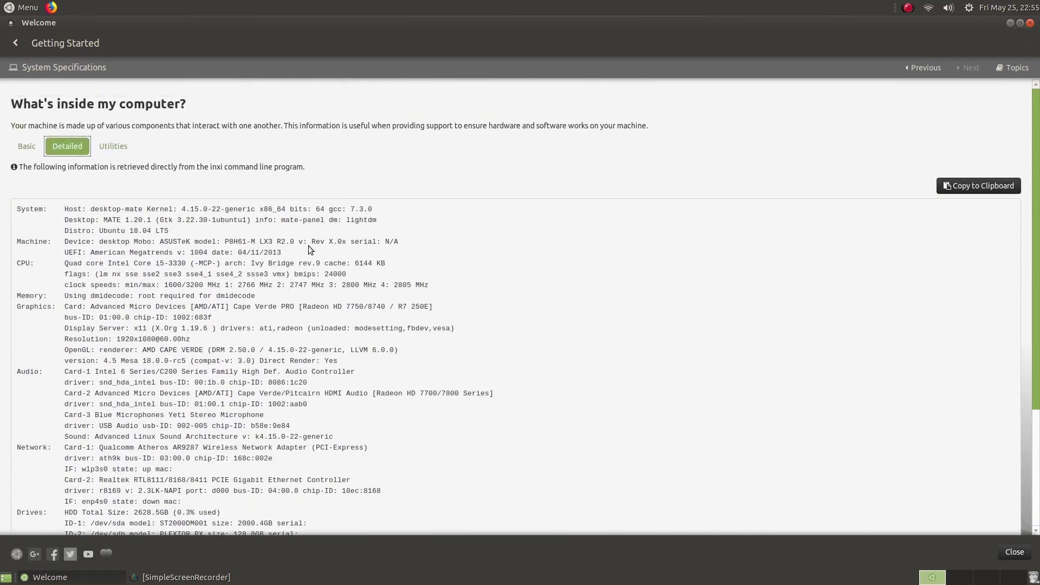
scroll(108, 266, "down", 5)
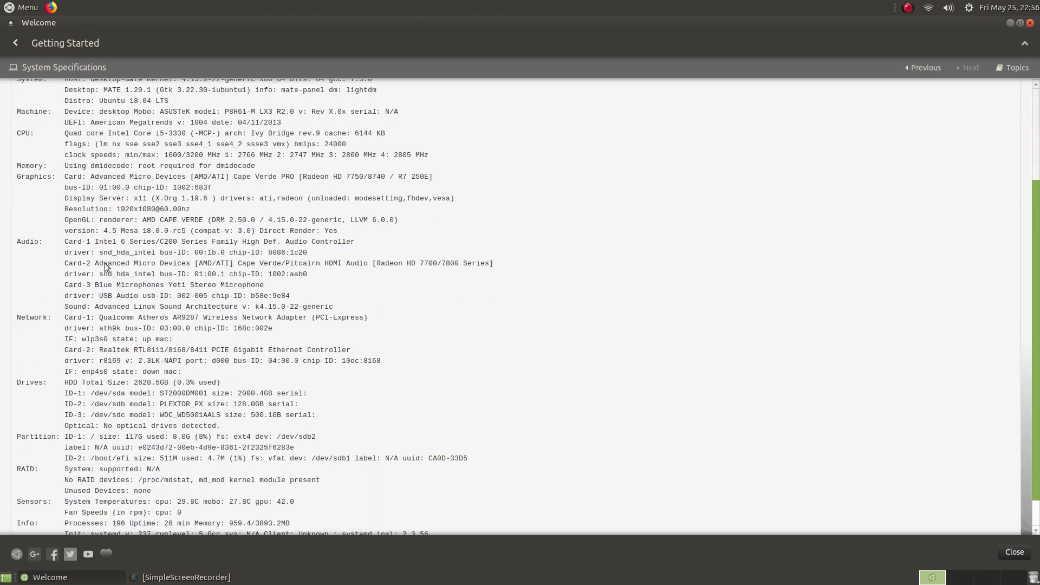
scroll(141, 259, "up", 5)
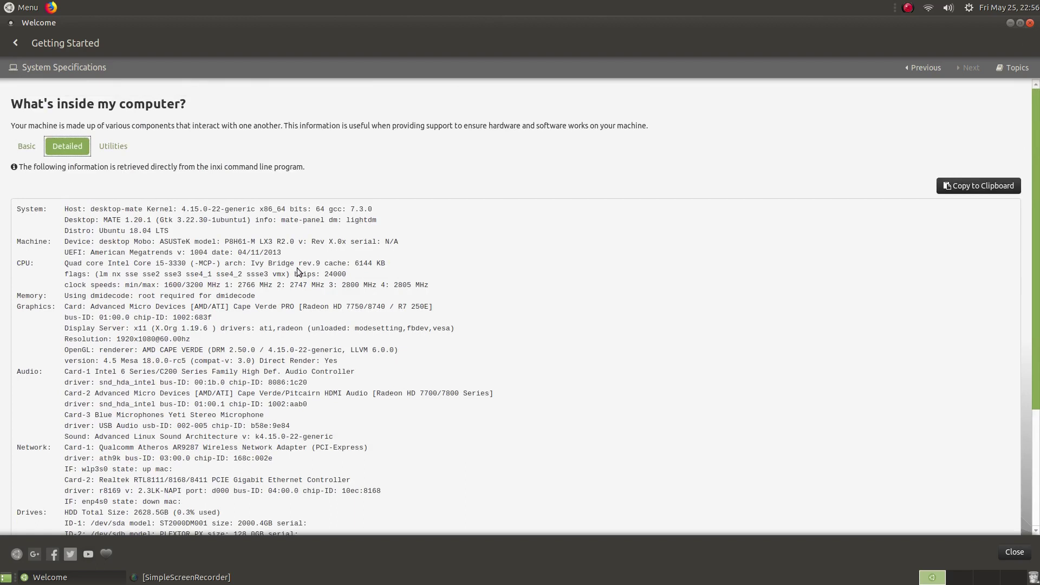
scroll(181, 244, "down", 5)
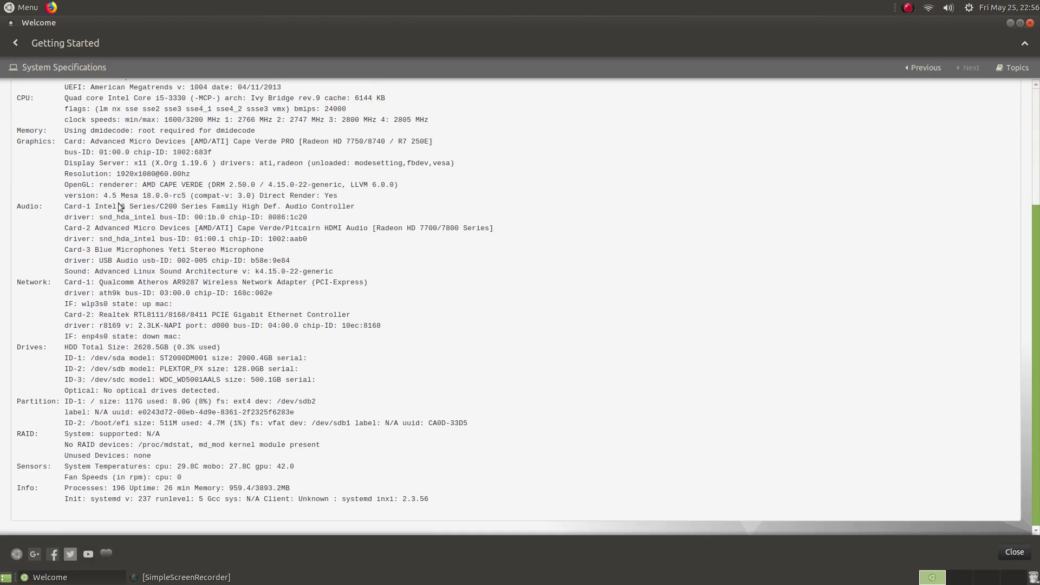
scroll(177, 371, "up", 5)
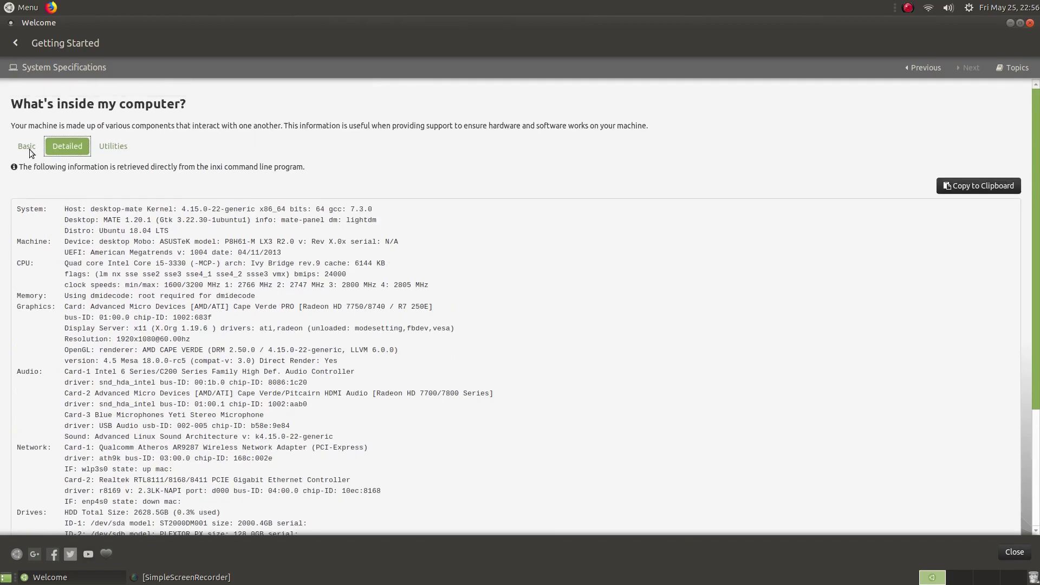
- Review the Basic system specifications again and return to the Getting Started topic selection
left_click(30, 146)
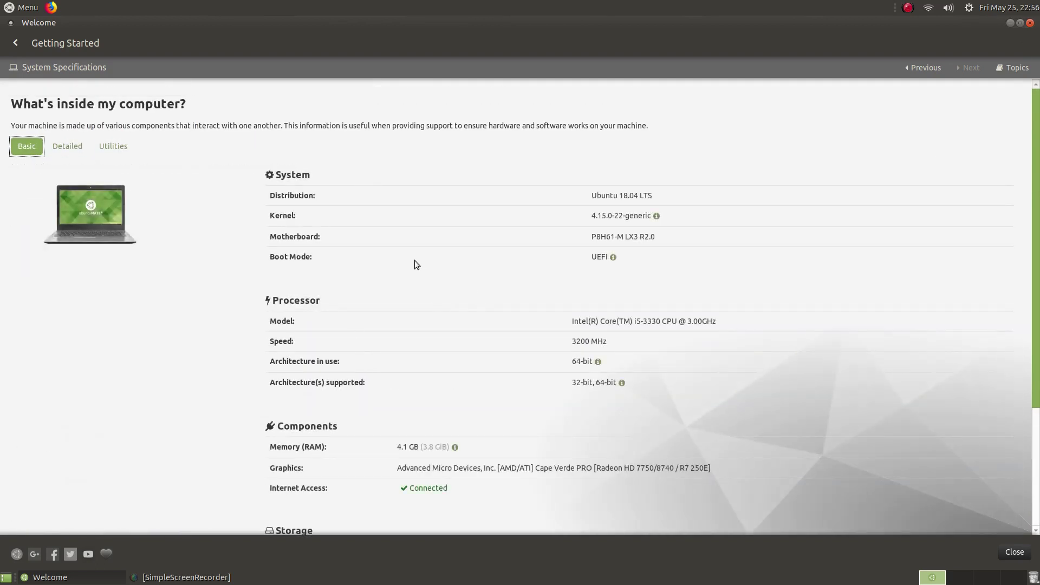
scroll(415, 260, "down", 3)
scroll(415, 260, "up", 3)
left_click(1013, 68)
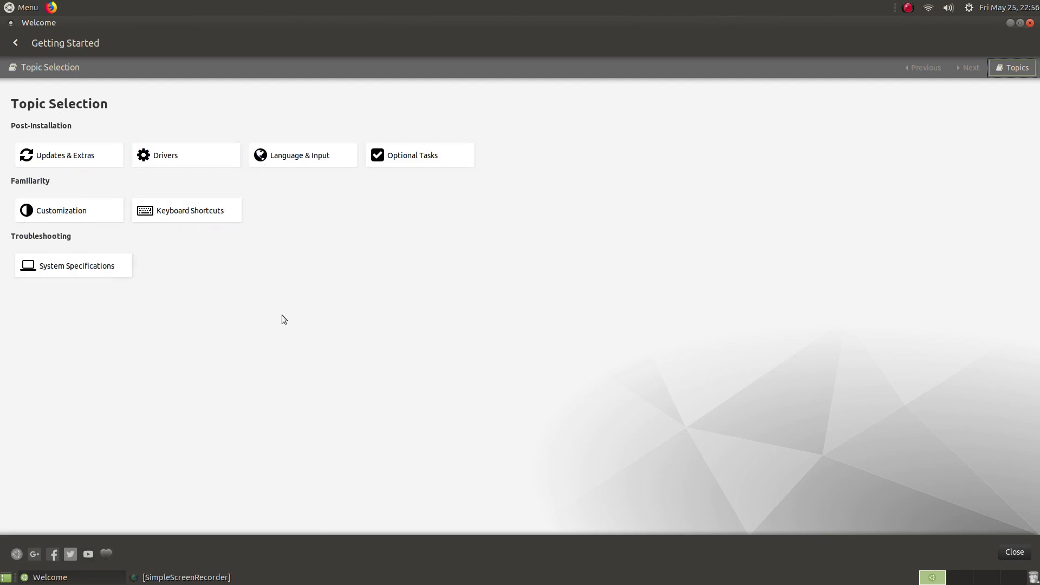
- Go back to the Welcome main menu and view the Get Involved and Shop pages
left_click(16, 43)
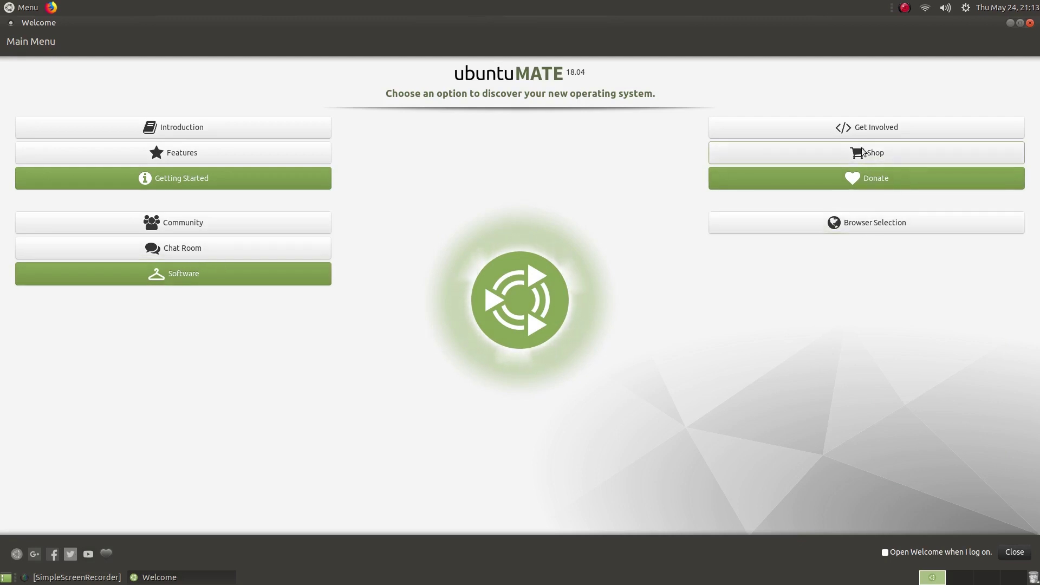
left_click(863, 122)
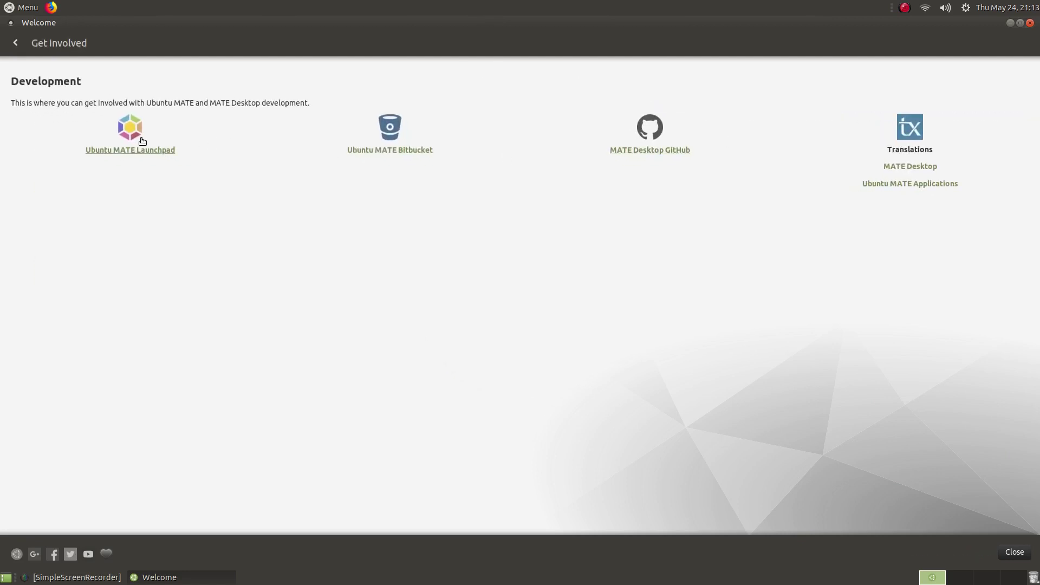
left_click(15, 44)
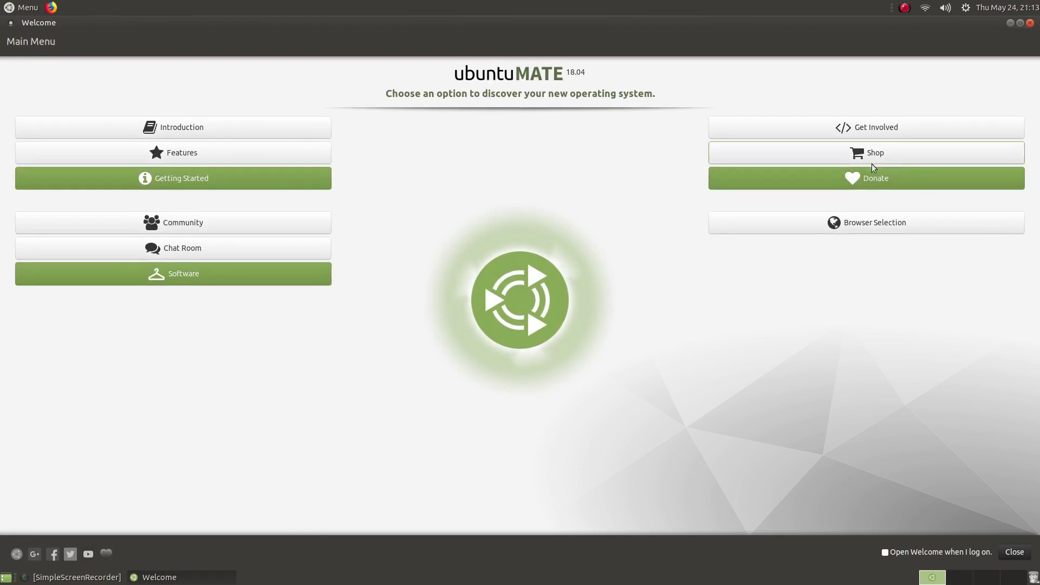
left_click(868, 157)
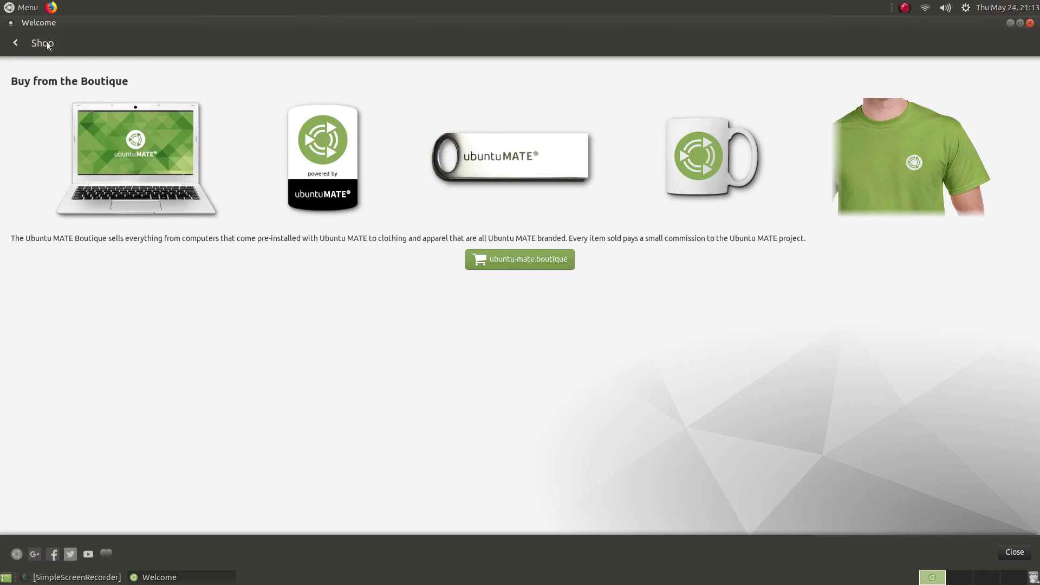
- Return to the Welcome main menu, view the Software Boutique page, and go back to the main menu
left_click(15, 43)
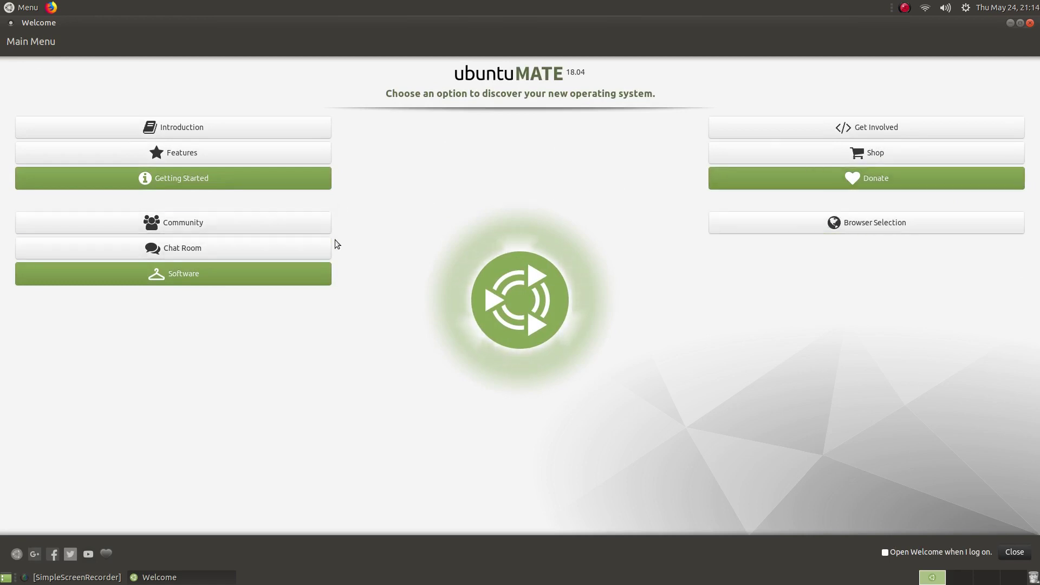
left_click(138, 275)
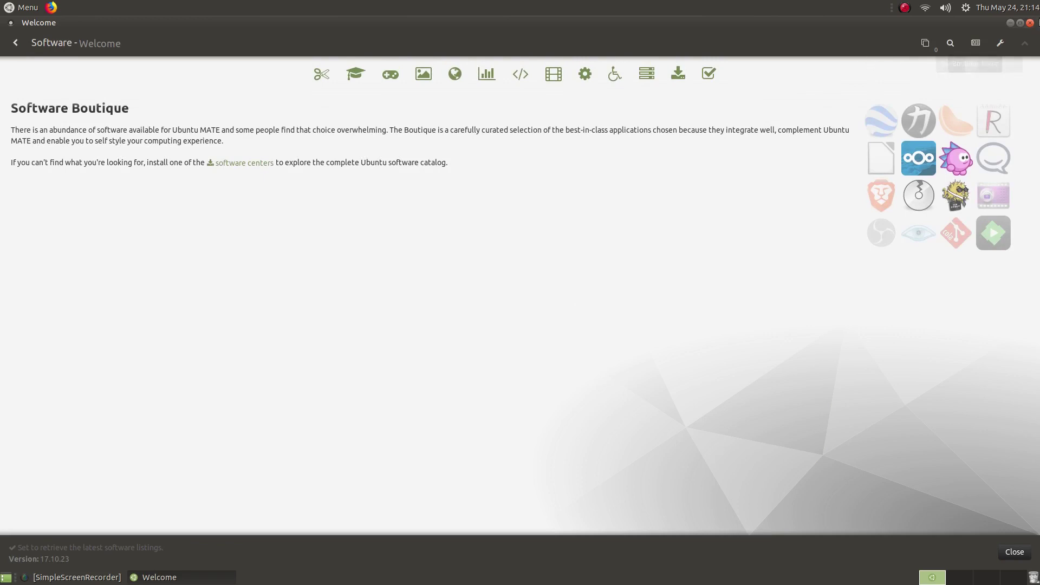
left_click(15, 43)
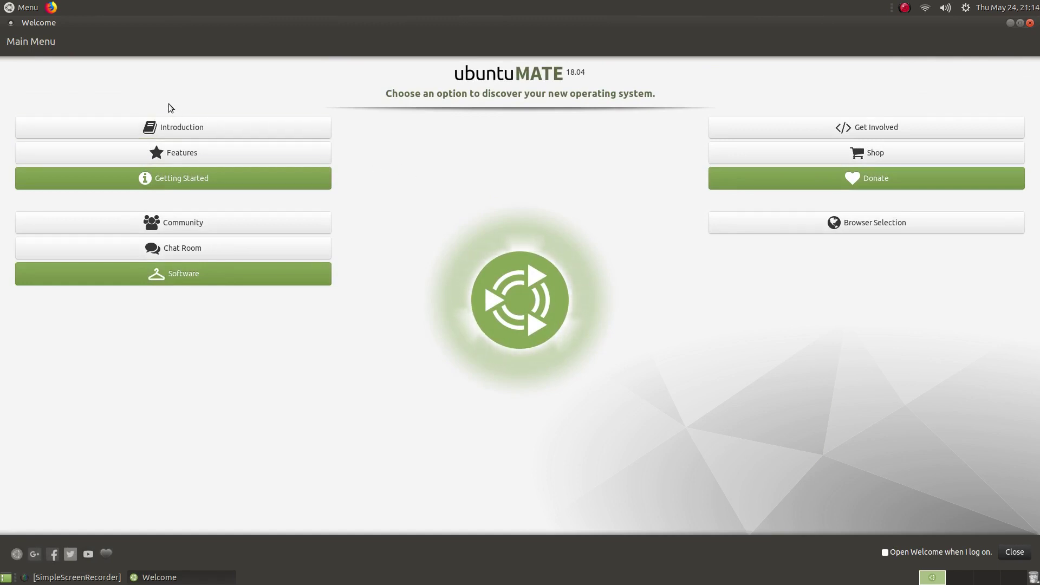
left_click_drag(568, 22, 445, 130)
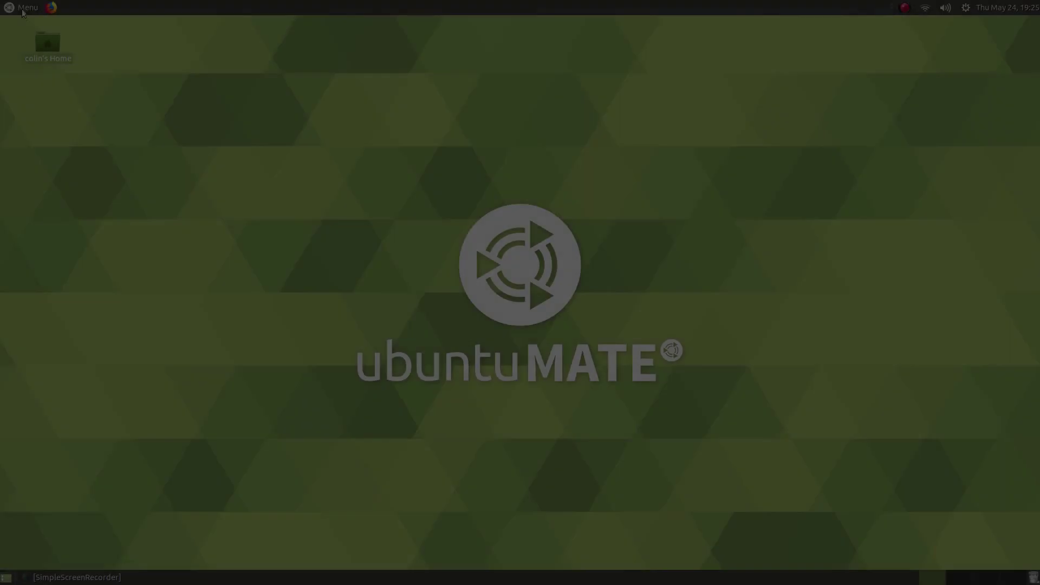
- View the desktop's full application list, dismiss it, and close the Control Centre window
left_click(19, 6)
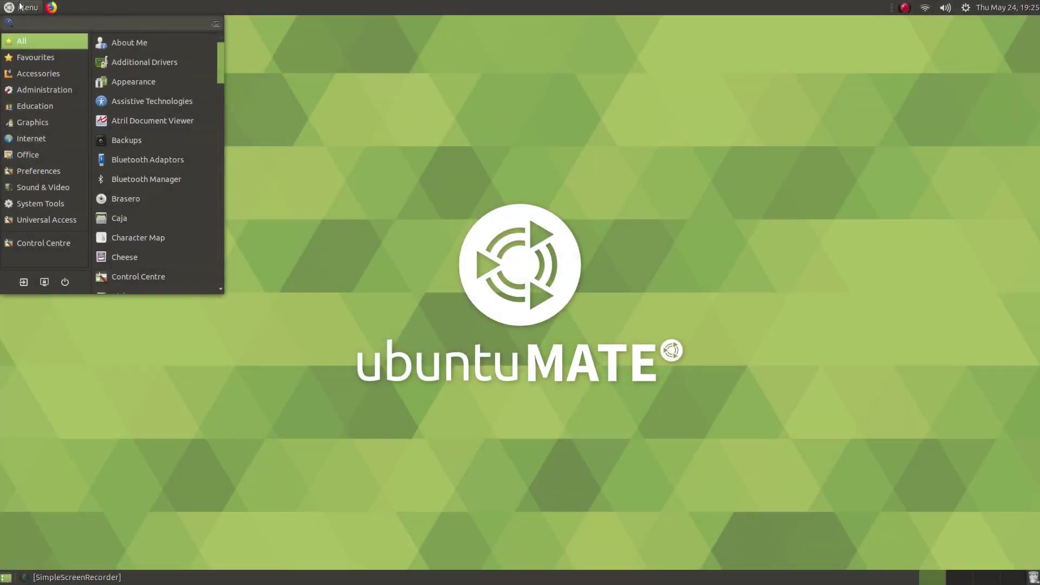
left_click(289, 213)
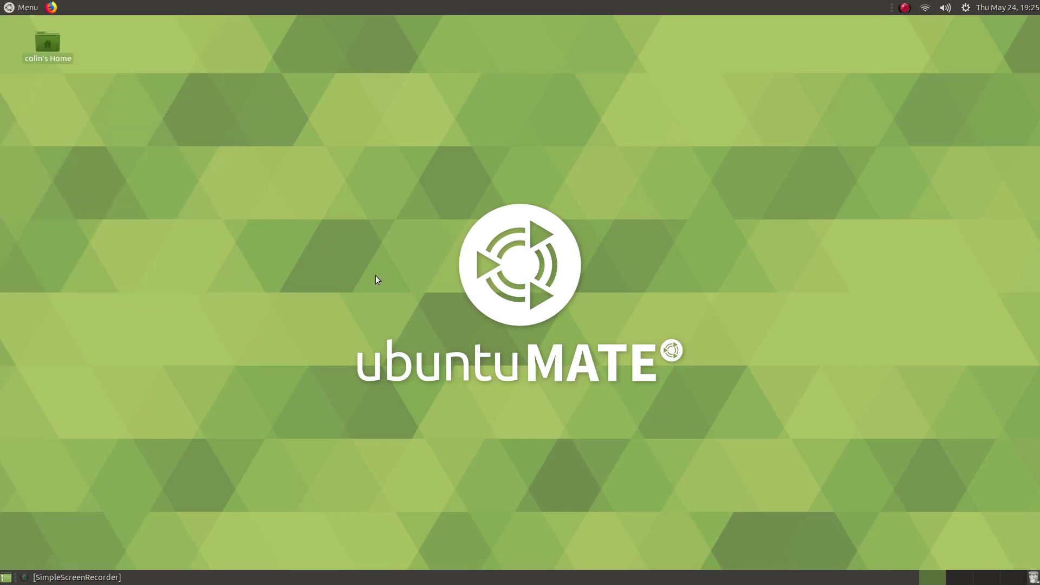
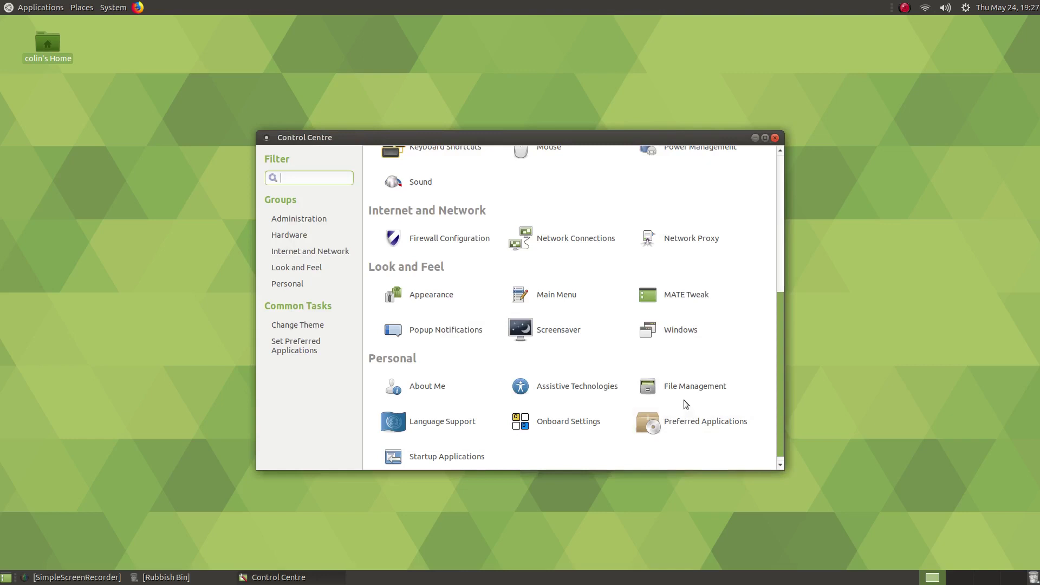
left_click(774, 138)
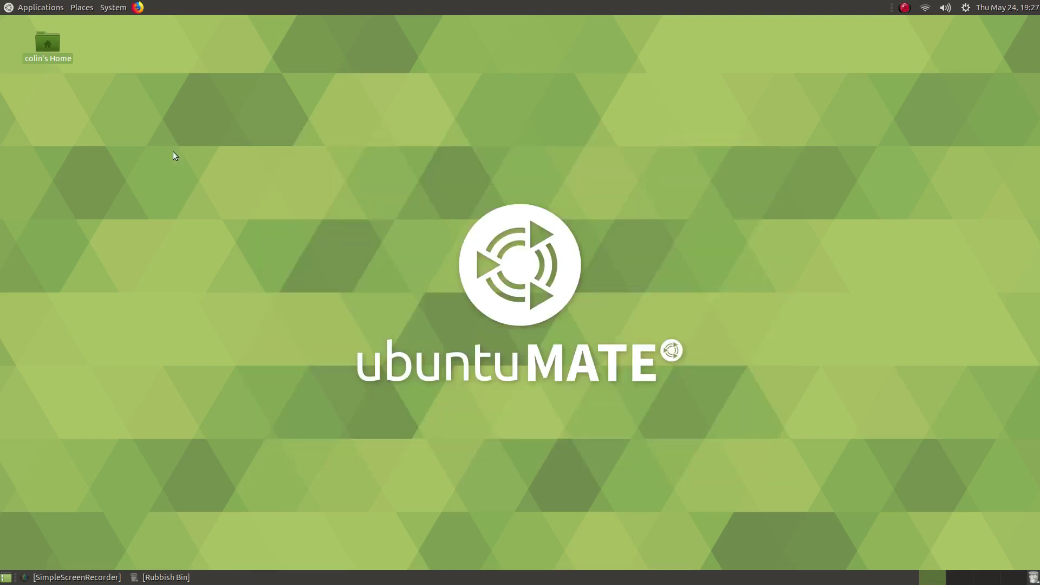
- Examine the Applications, Places and System entries of the Traditional panel layout and dismiss them
left_click(30, 11)
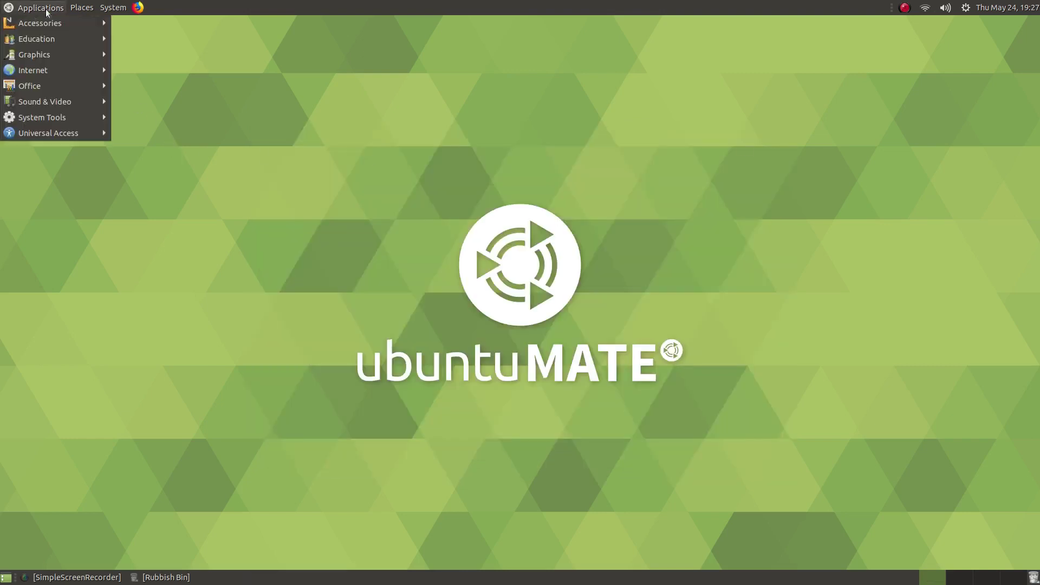
mouse_move(117, 9)
mouse_move(32, 8)
left_click(179, 67)
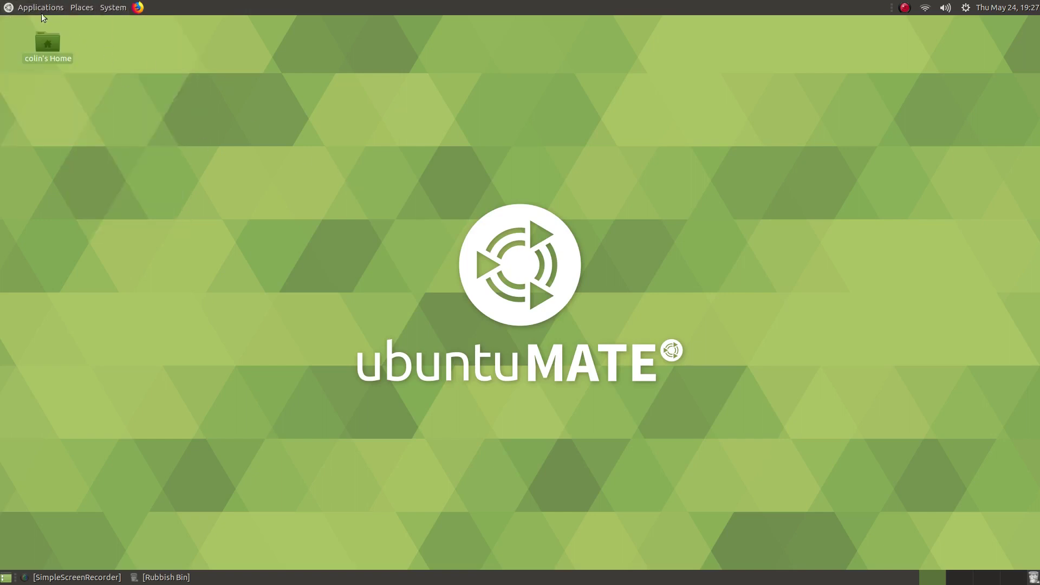
left_click(25, 8)
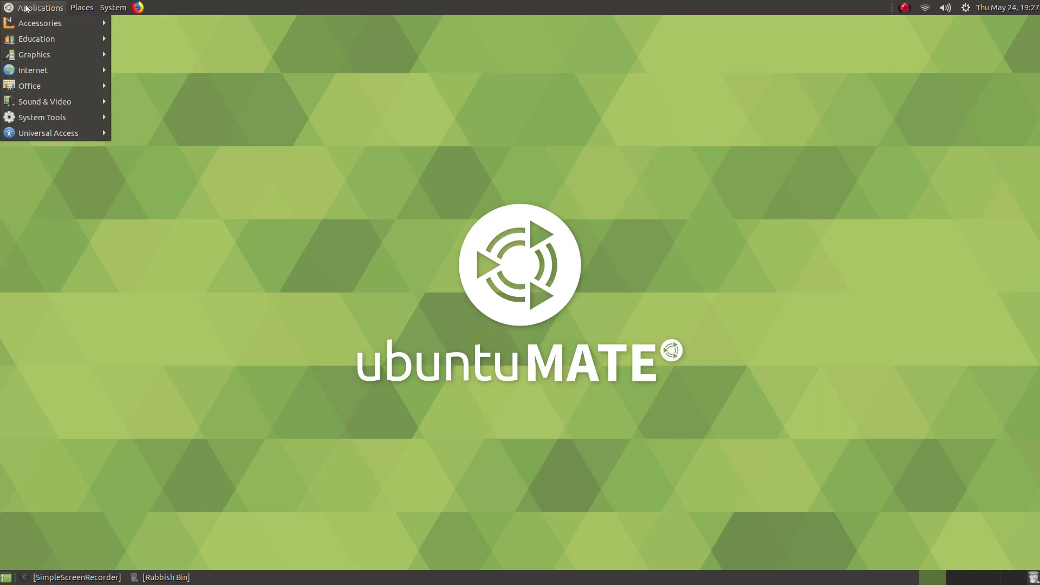
left_click(27, 8)
left_click(29, 10)
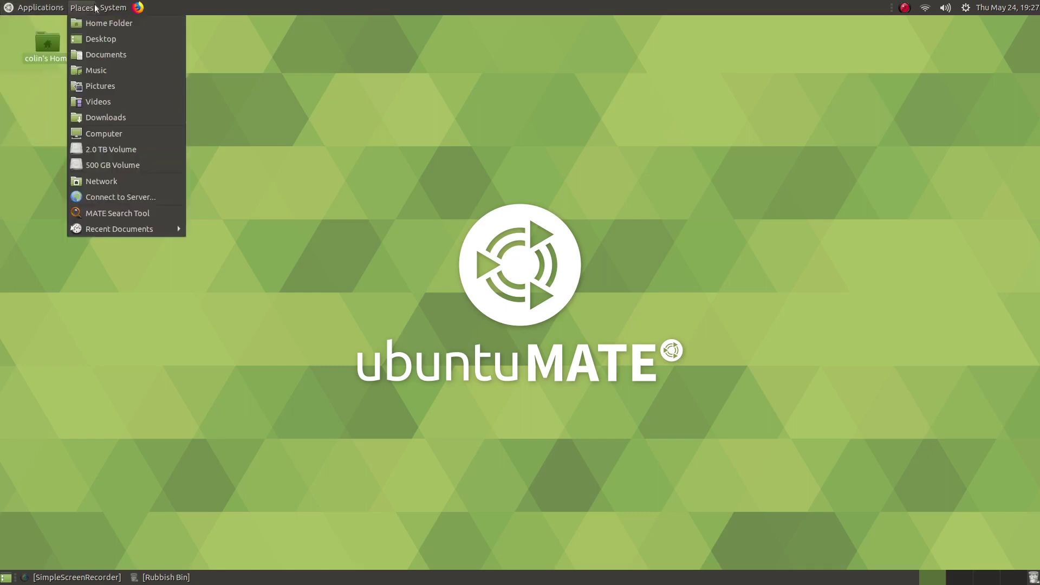
mouse_move(109, 7)
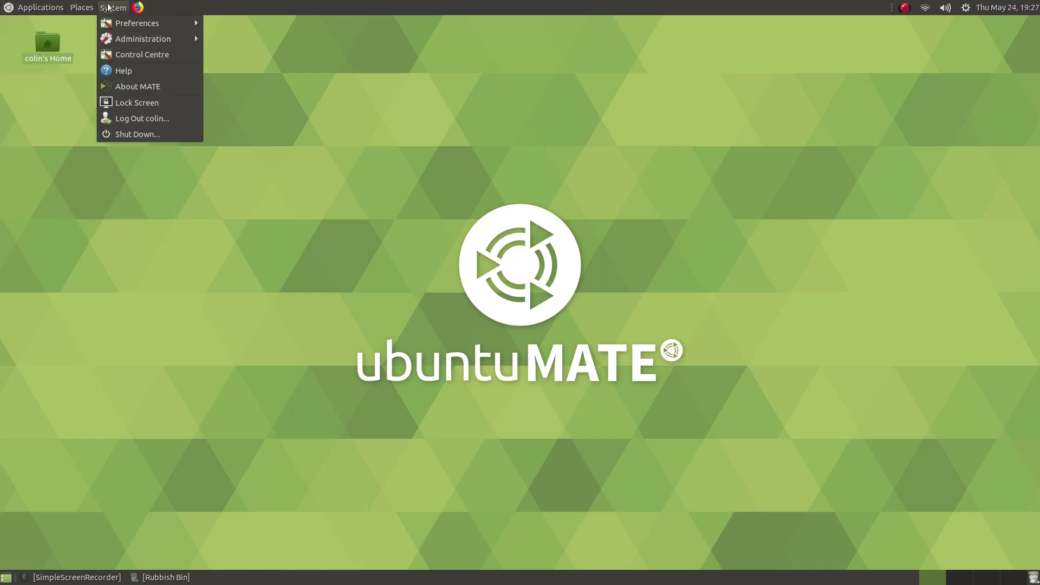
left_click(244, 221)
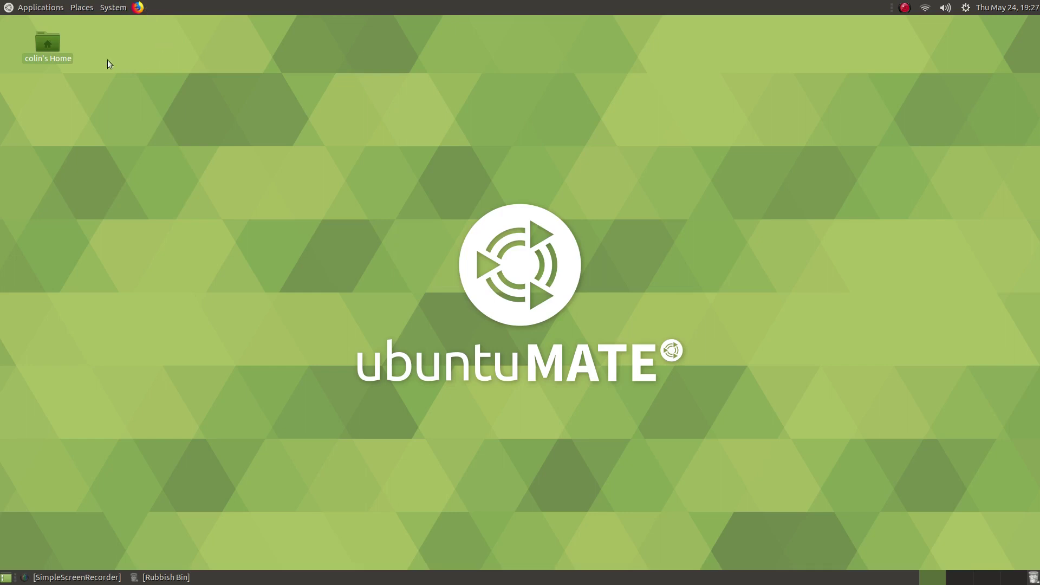
left_click(35, 8)
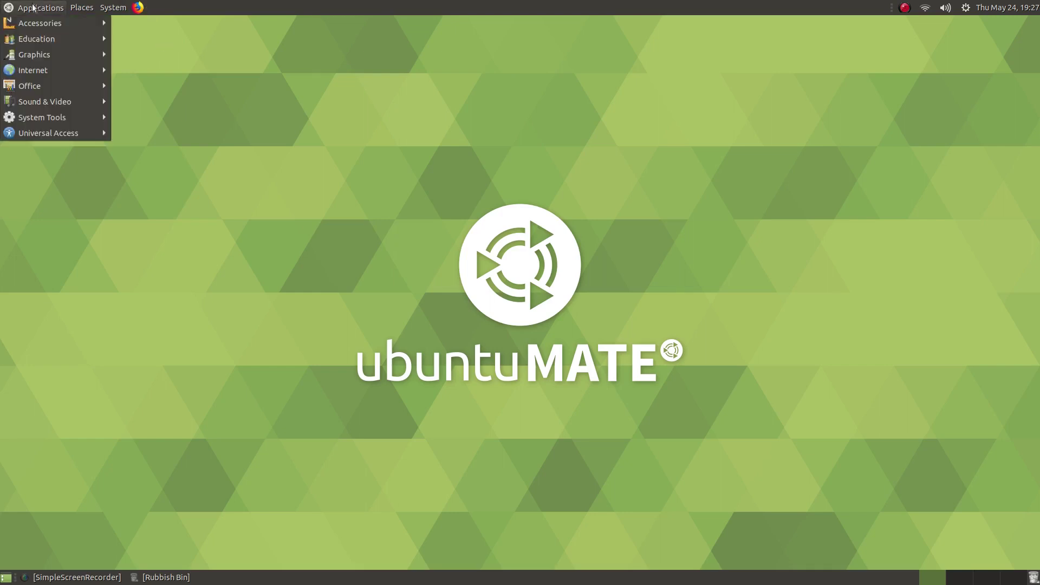
mouse_move(34, 27)
mouse_move(87, 11)
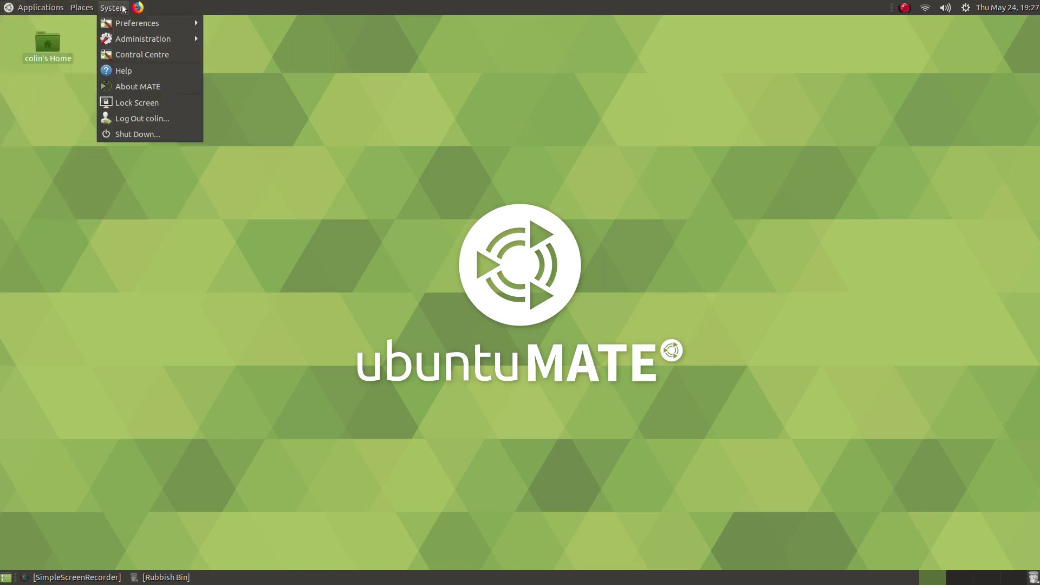
left_click(515, 88)
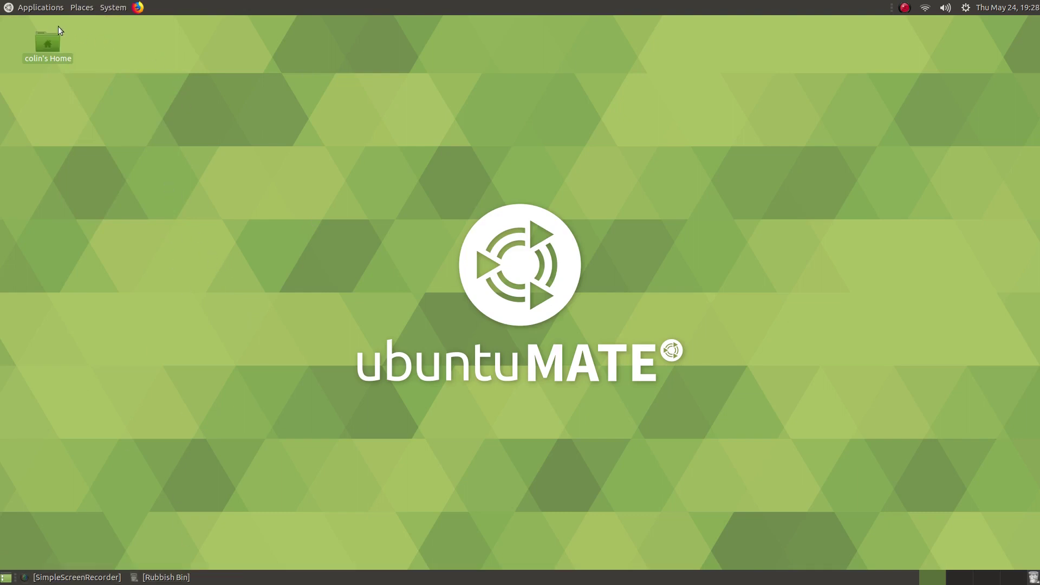
- Open MATE Tweak from the Look and Feel preferences, change the panel layout to Contemporary, confirm the replacement, and close the tool
left_click(113, 8)
mouse_move(131, 25)
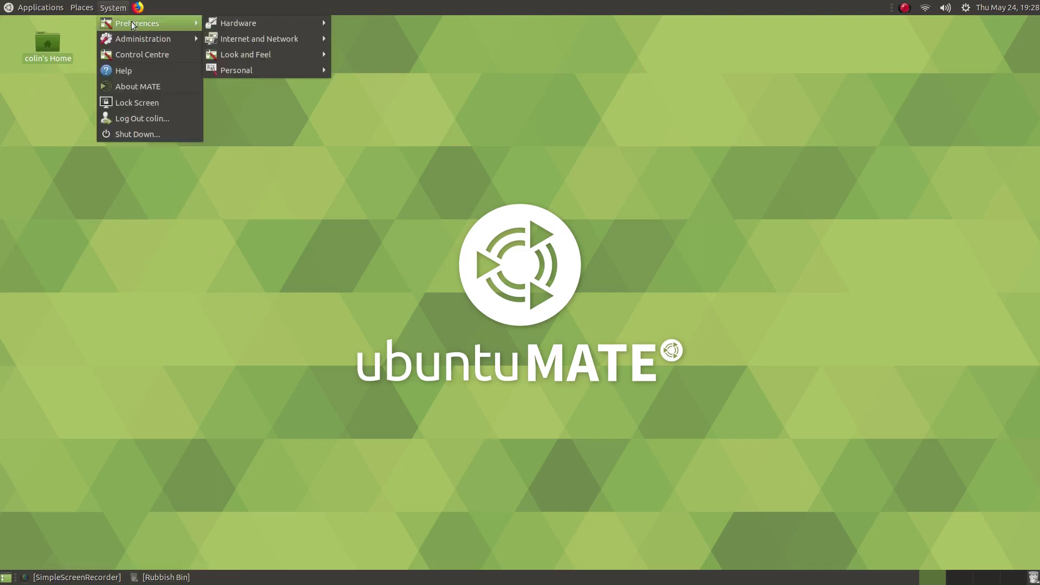
mouse_move(264, 44)
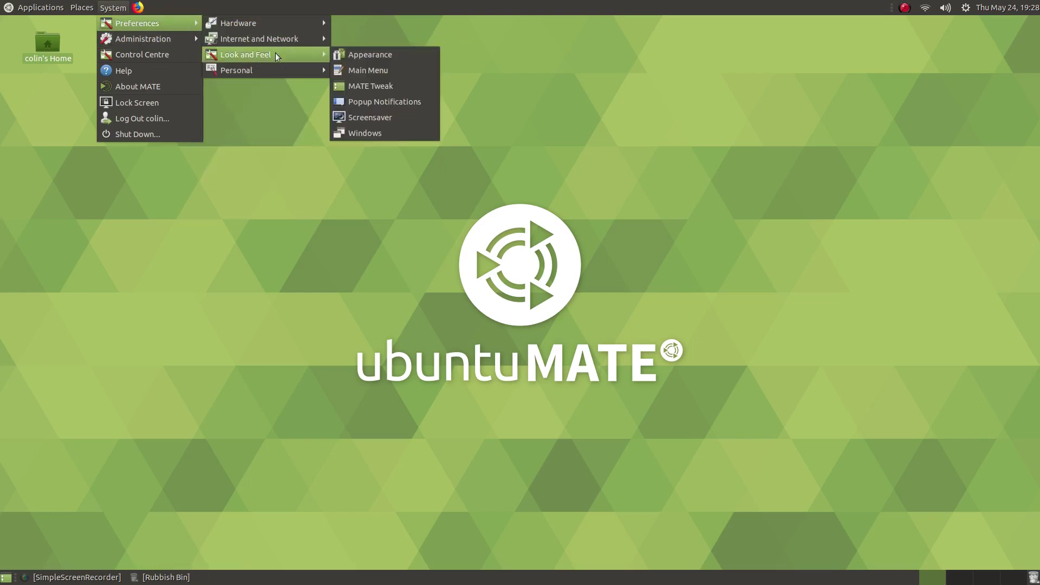
left_click(364, 86)
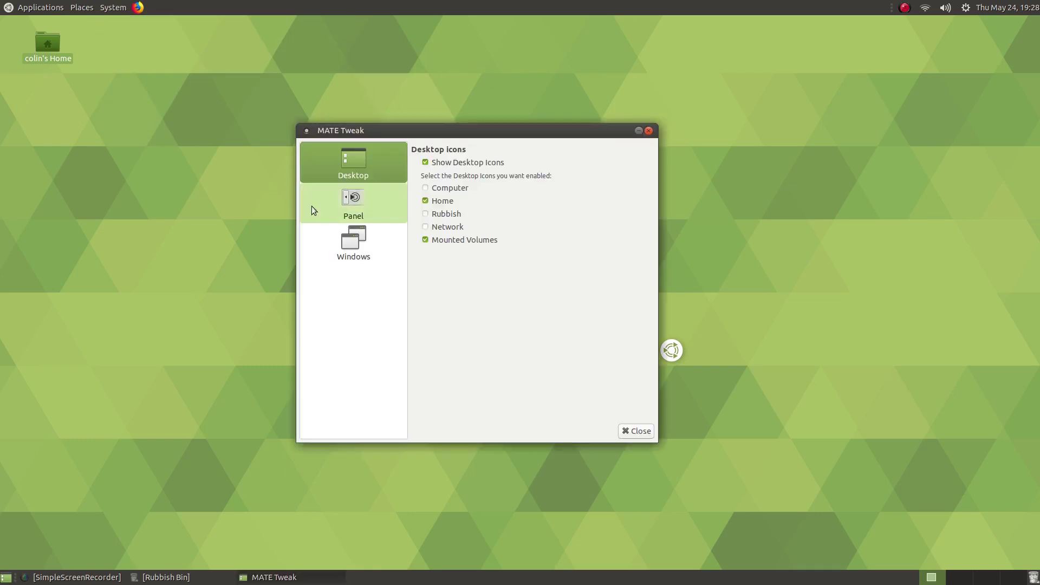
left_click(334, 203)
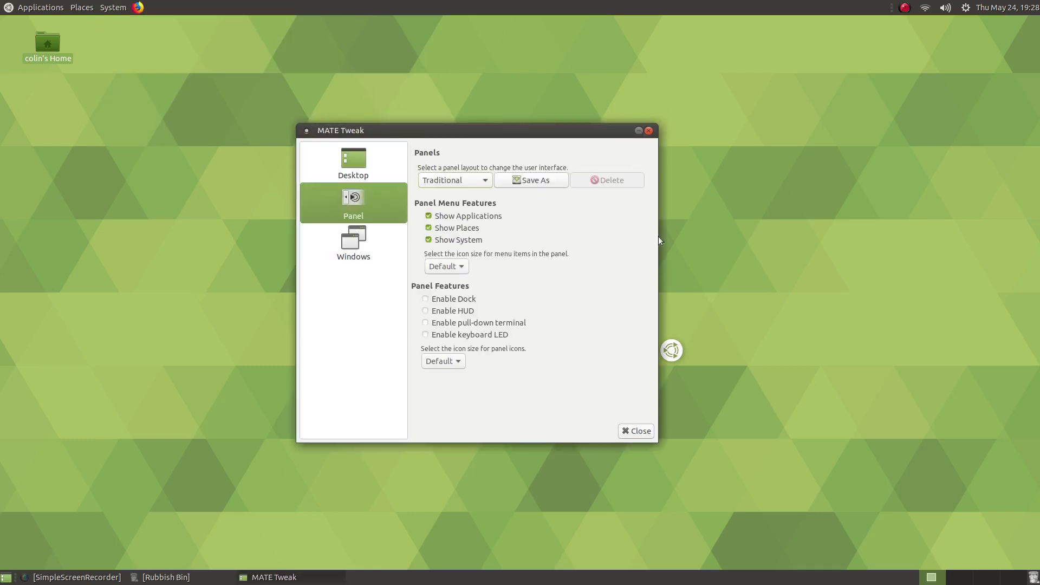
left_click(471, 180)
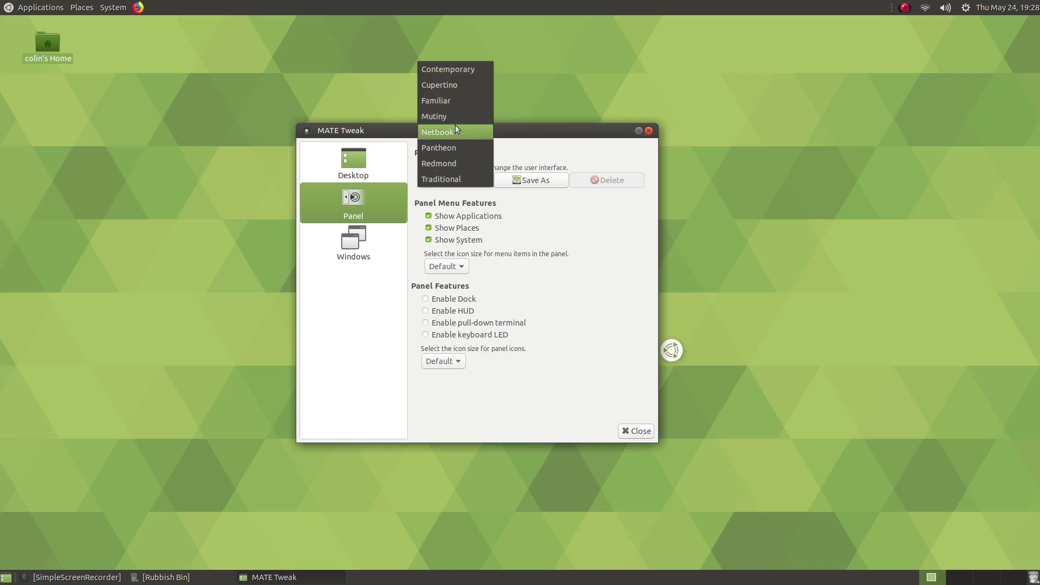
left_click(445, 71)
left_click(686, 320)
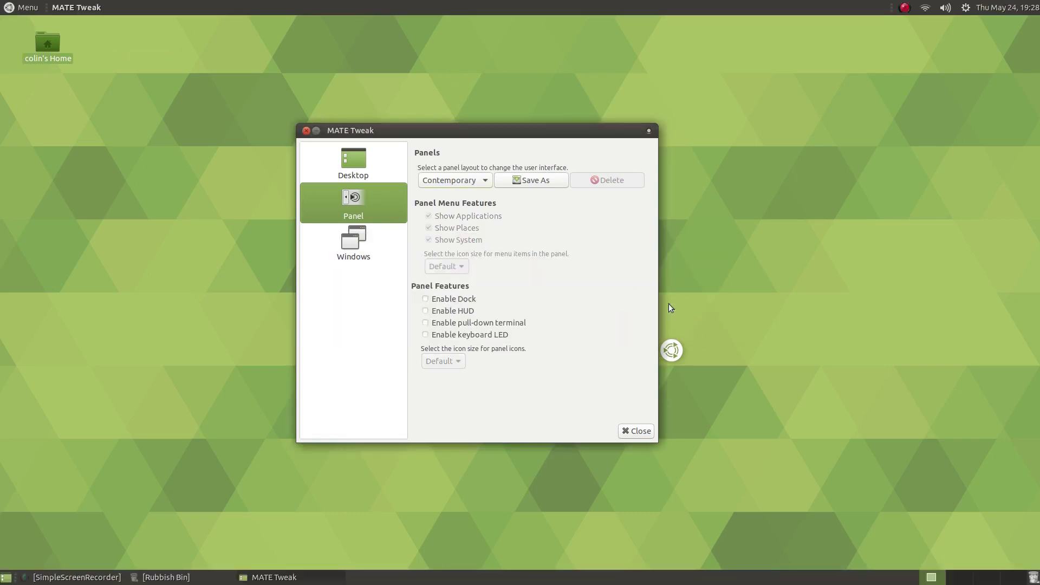
left_click(638, 430)
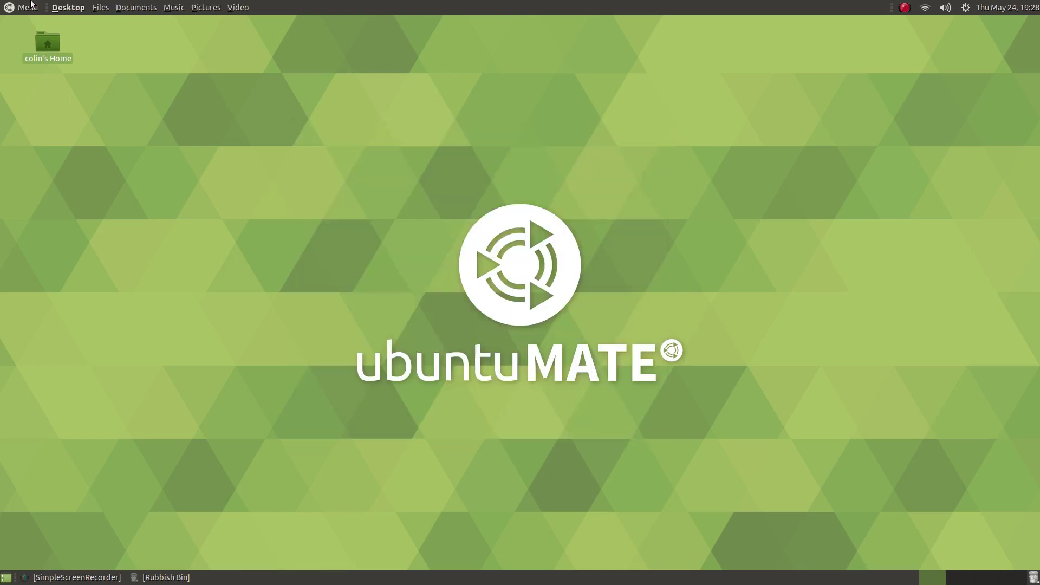
- View the application list and the home folder window under the Contemporary layout, and close the folder
left_click(28, 7)
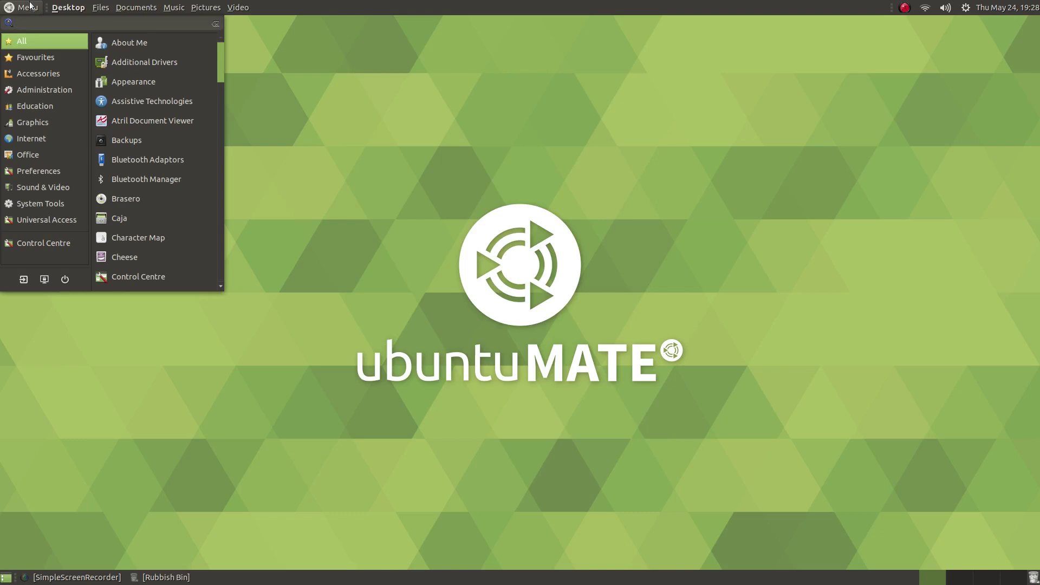
left_click(30, 6)
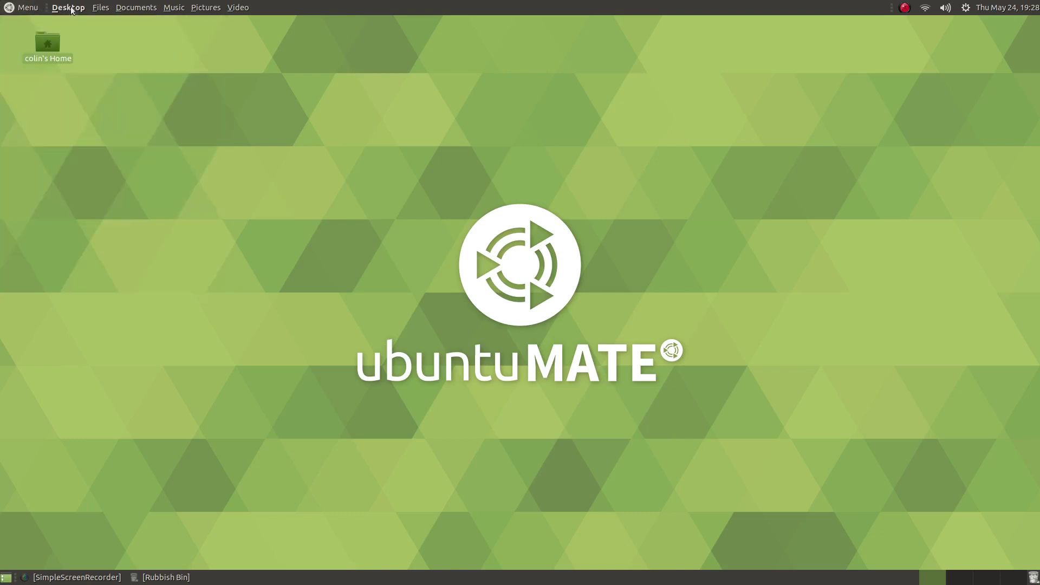
double_click(42, 49)
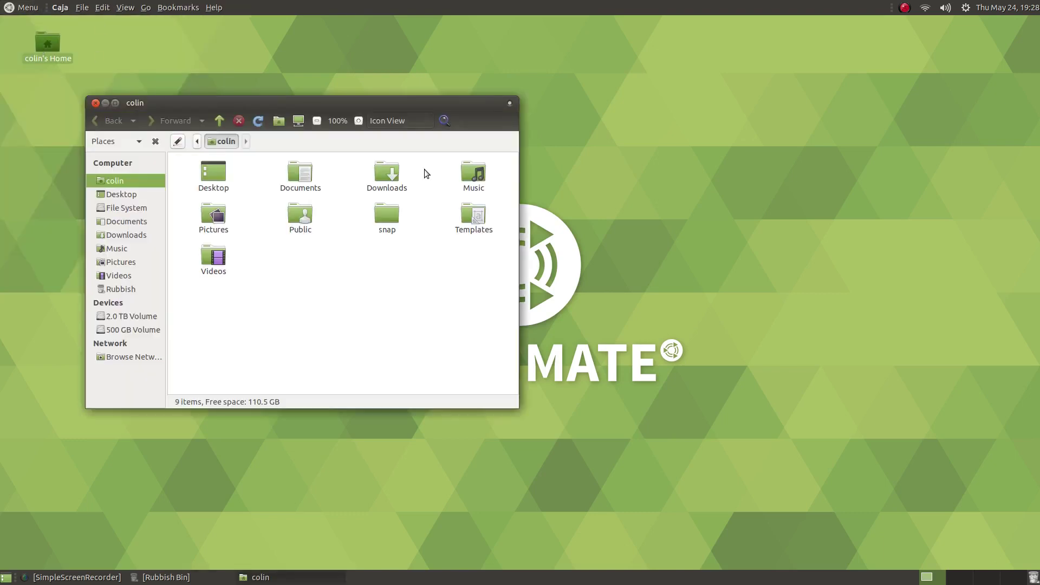
left_click(95, 103)
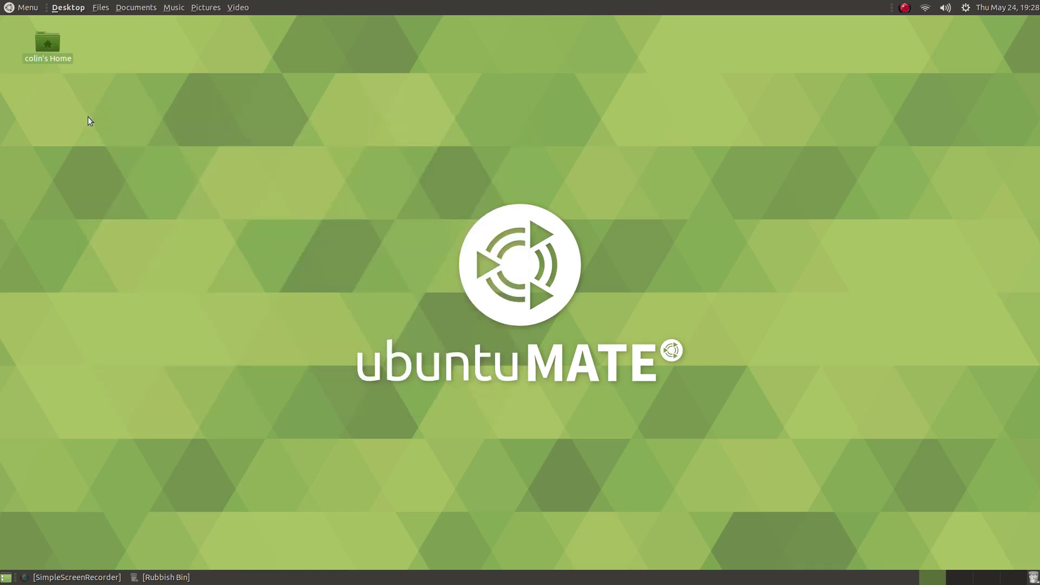
- Find MATE Tweak by searching for "twe", change the panel layout to Familiar, confirm the replacement, and close the tool
left_click(26, 7)
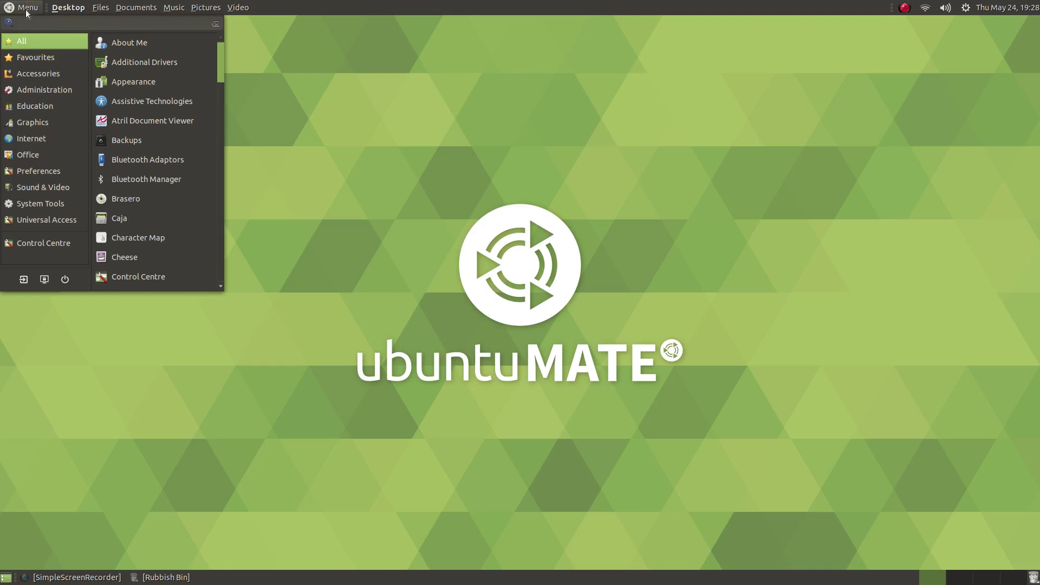
type("twe")
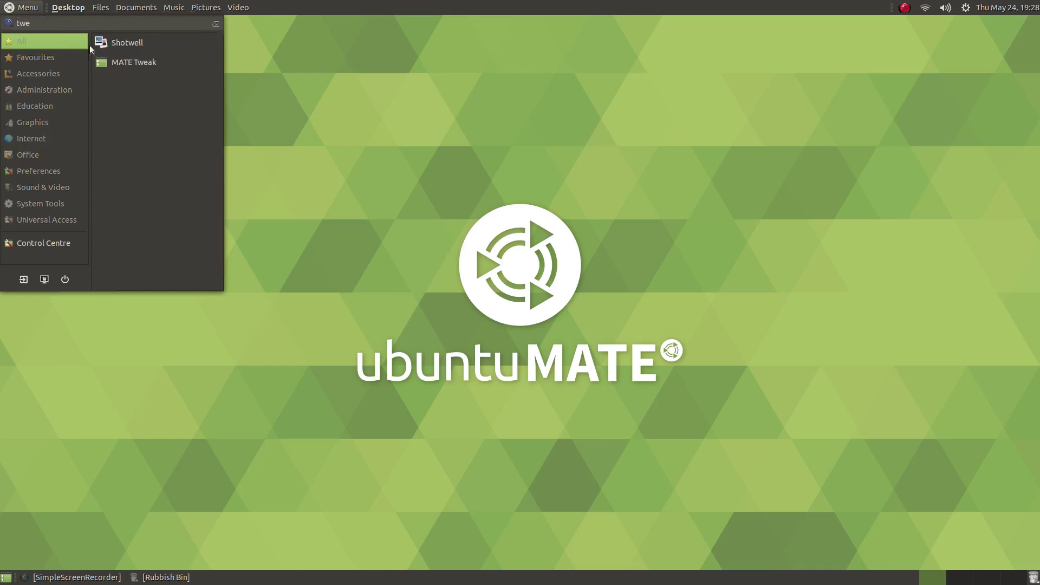
left_click(118, 57)
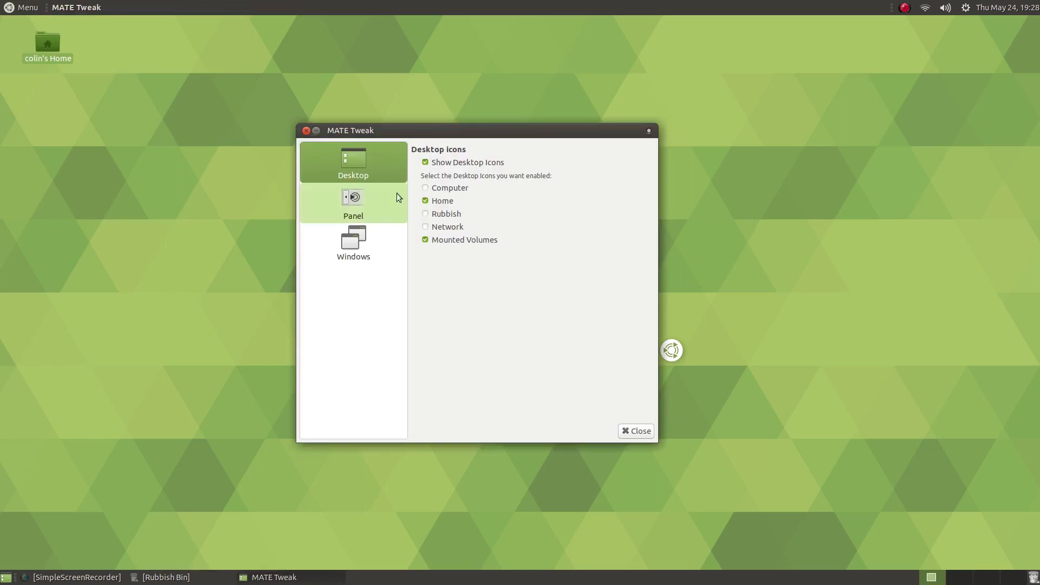
left_click(364, 203)
left_click(453, 184)
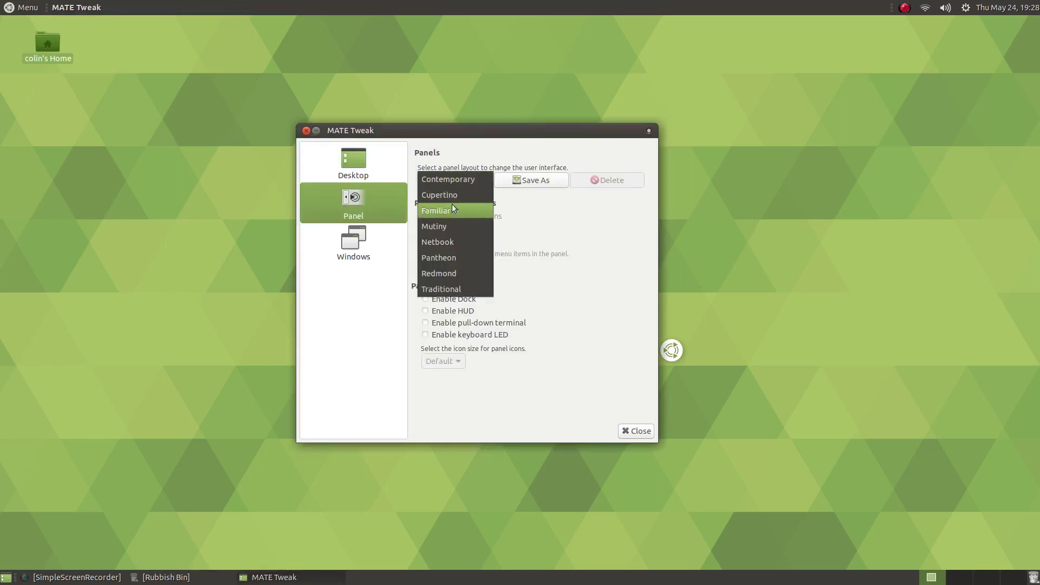
left_click(452, 209)
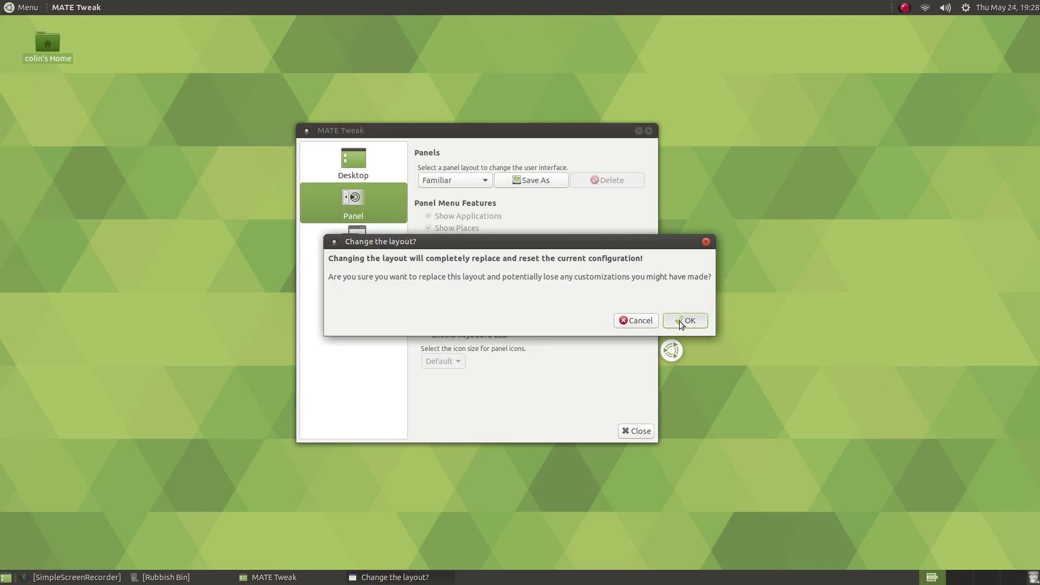
left_click(683, 320)
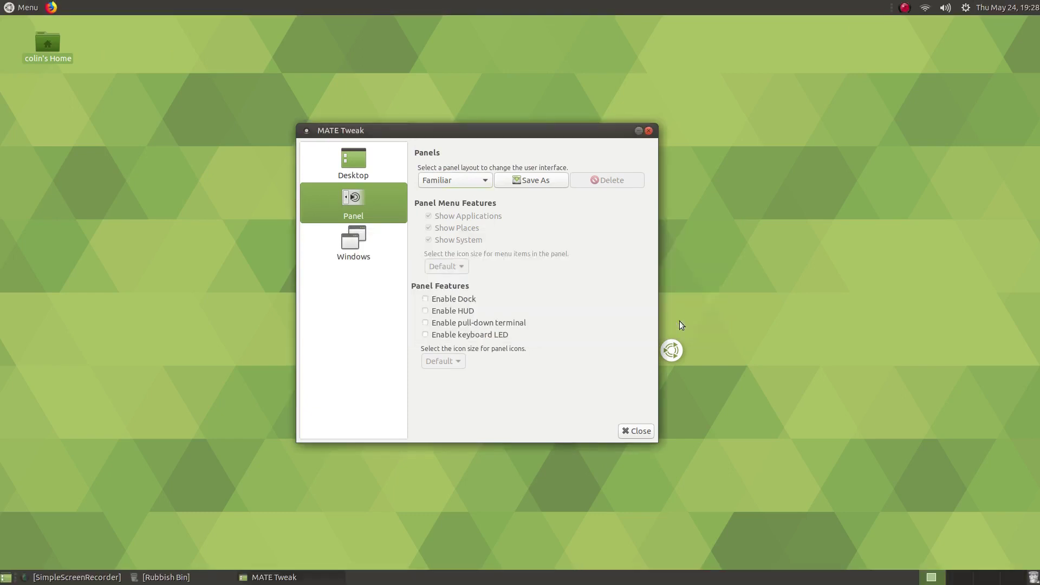
left_click(637, 432)
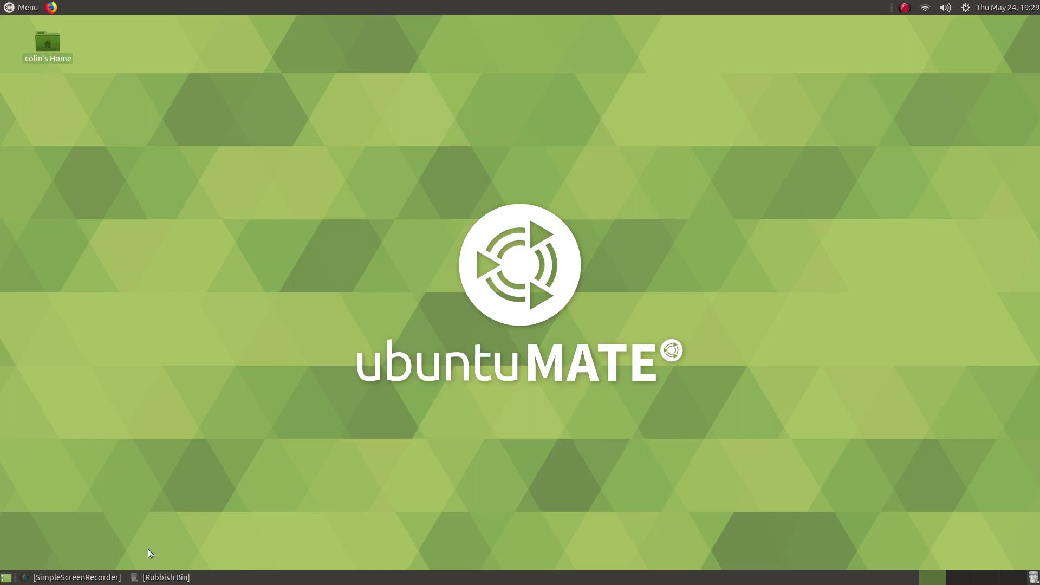
- Open the home folder, move its window toward the middle of the desktop, and view the About Caja information
double_click(48, 44)
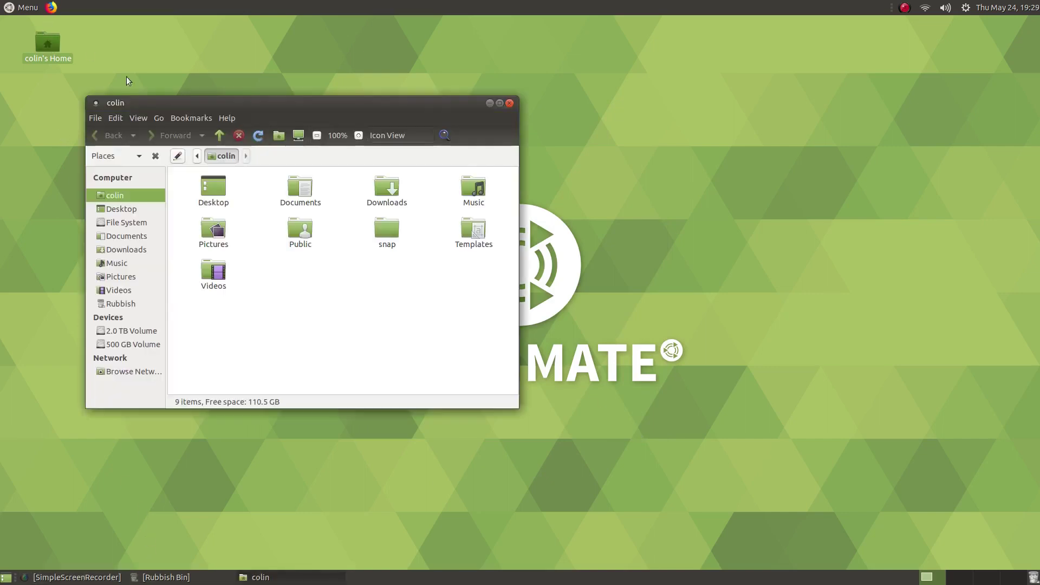
left_click_drag(293, 107, 558, 104)
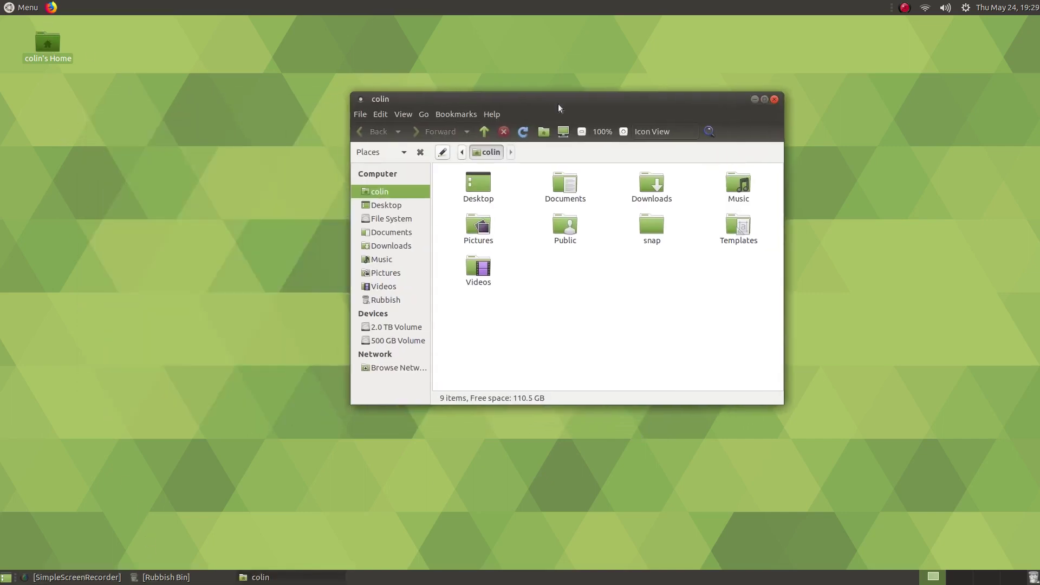
left_click(493, 115)
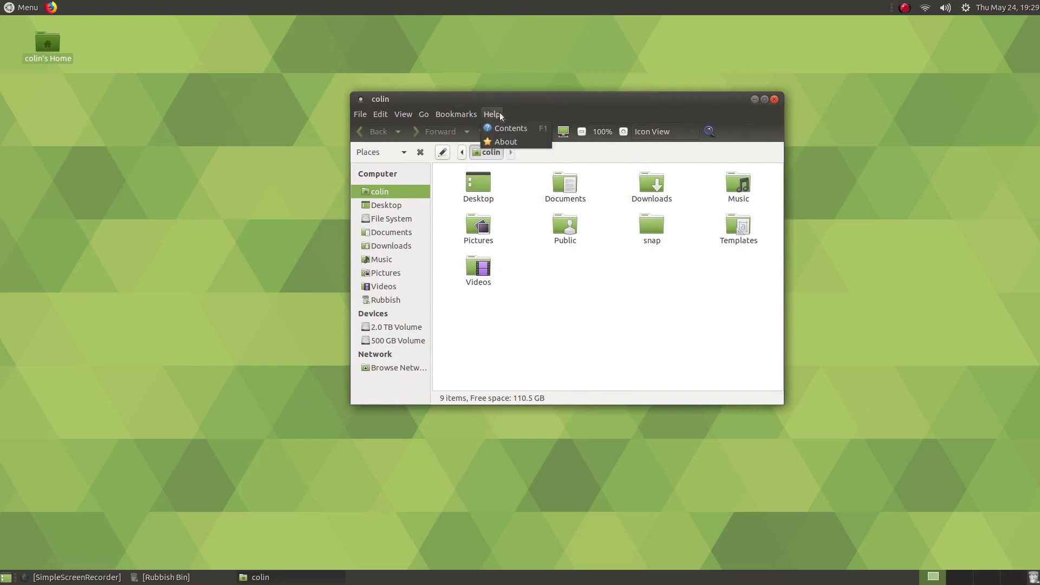
left_click(501, 142)
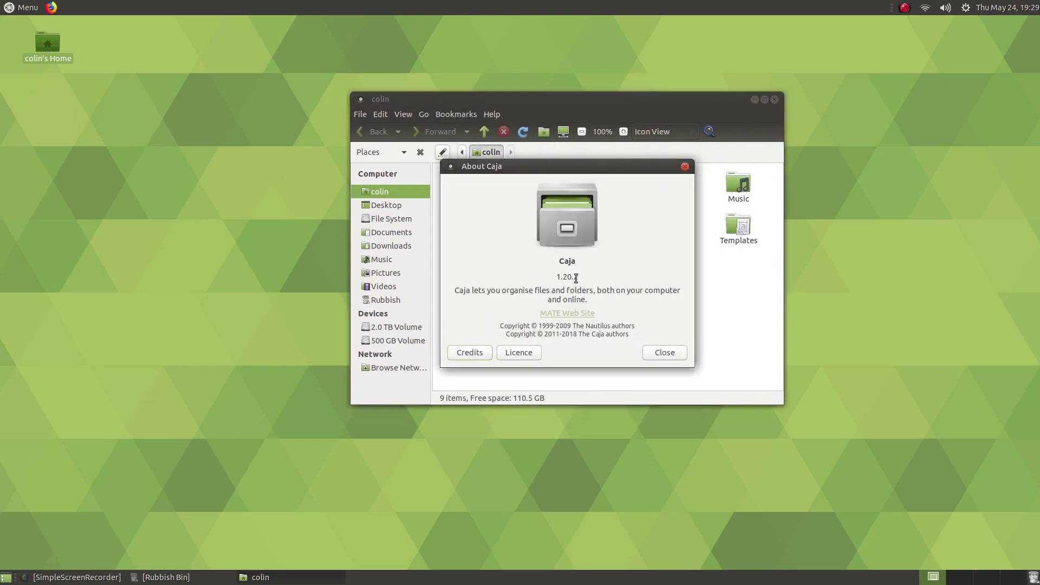
left_click(664, 353)
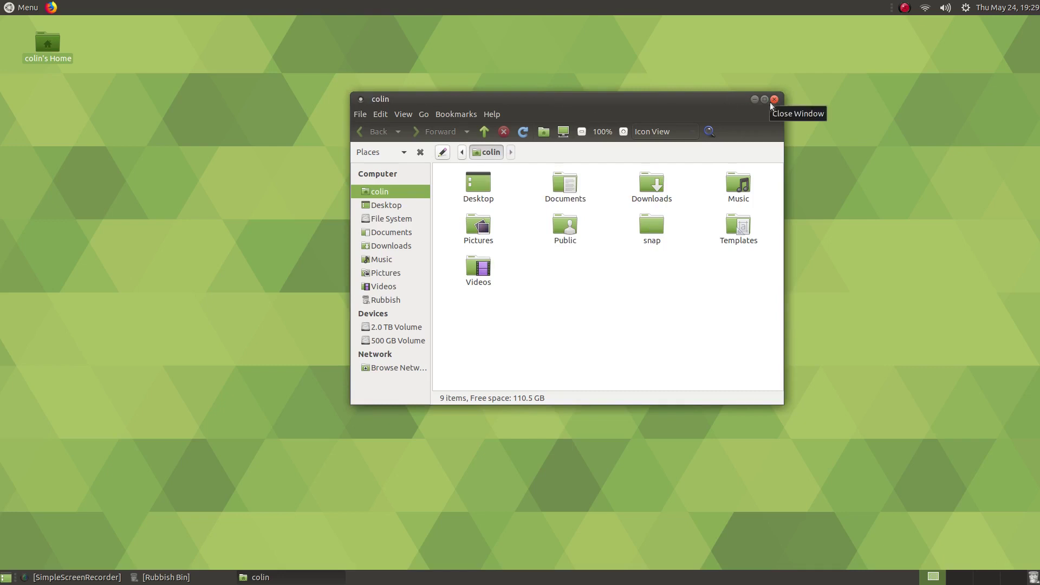
- Look through the menus of the home folder window and close the window
left_click(366, 113)
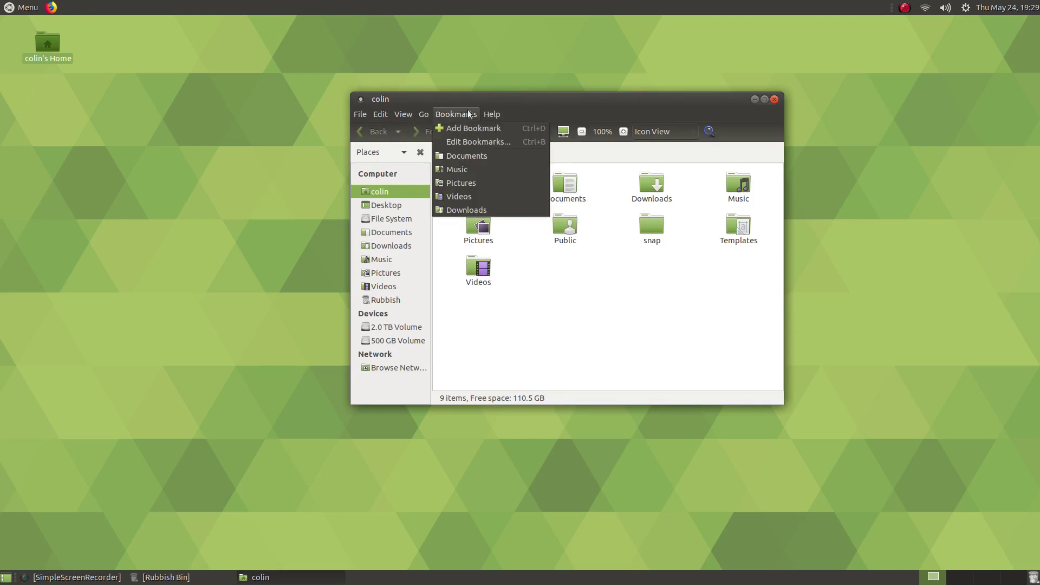
mouse_move(366, 117)
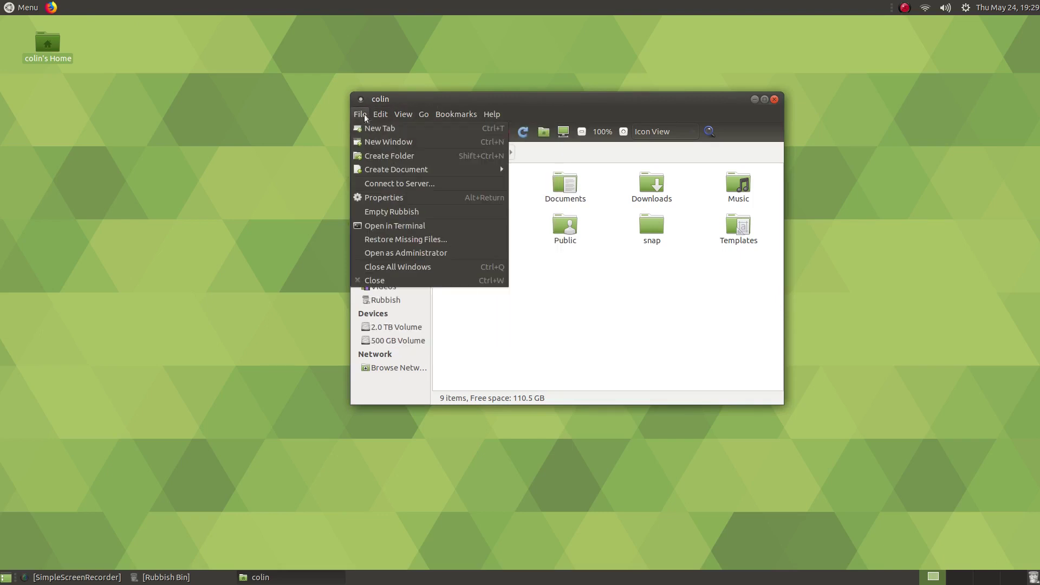
left_click(450, 102)
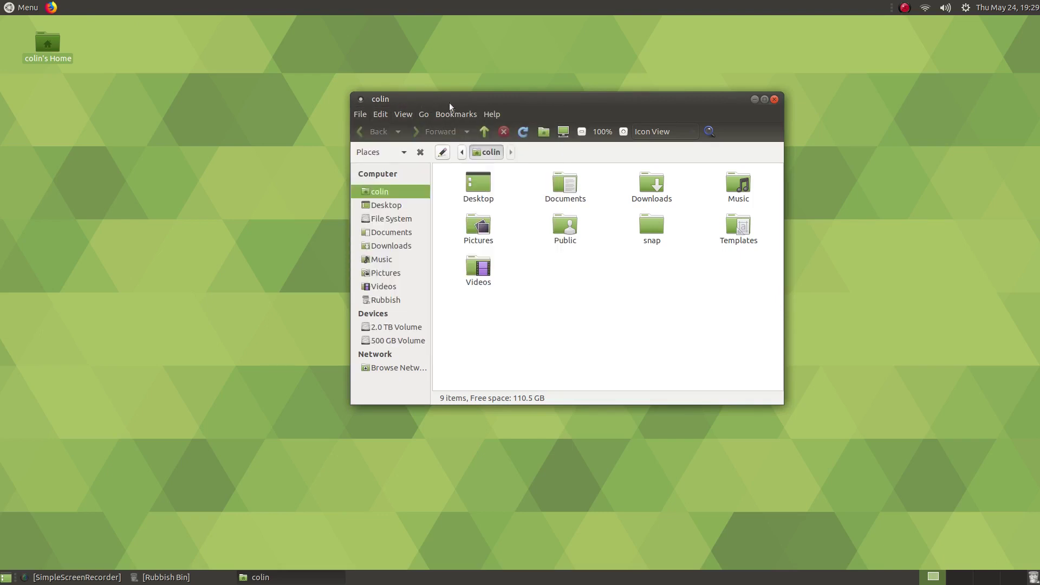
left_click(774, 99)
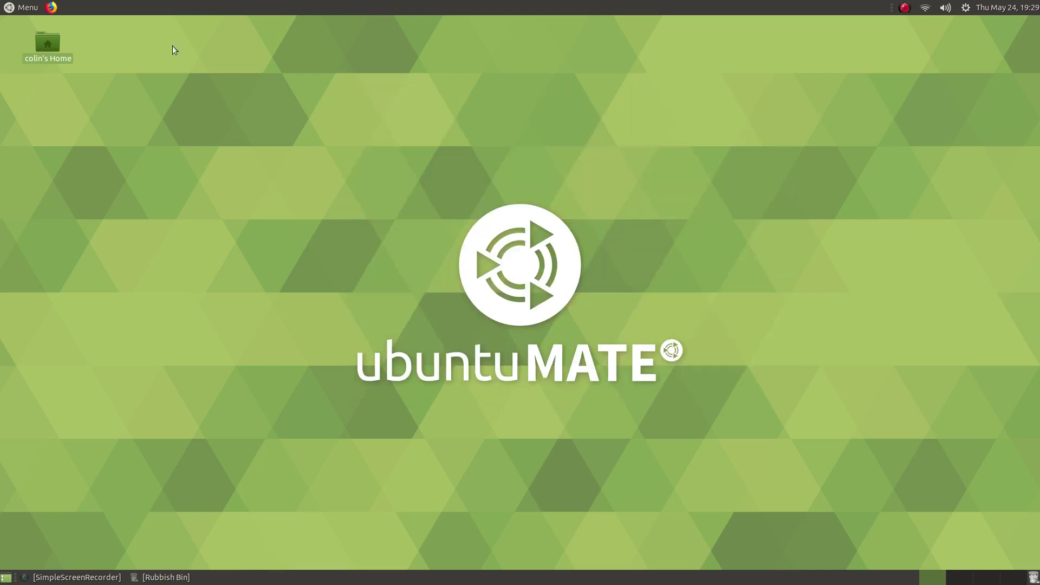
- Search the installed applications for "twea" and open MATE Tweak
left_click(29, 10)
left_click(26, 72)
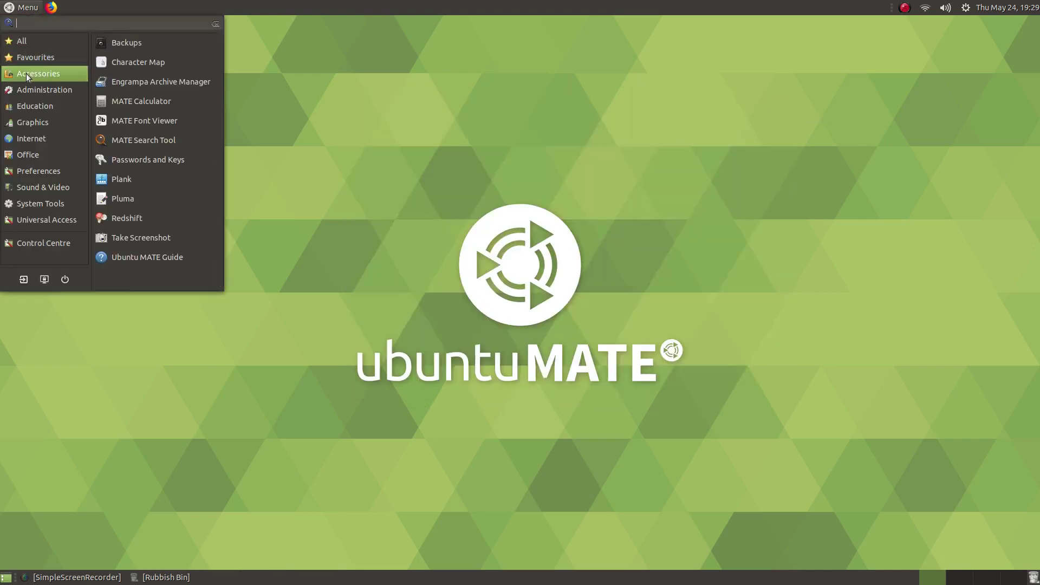
type("twea")
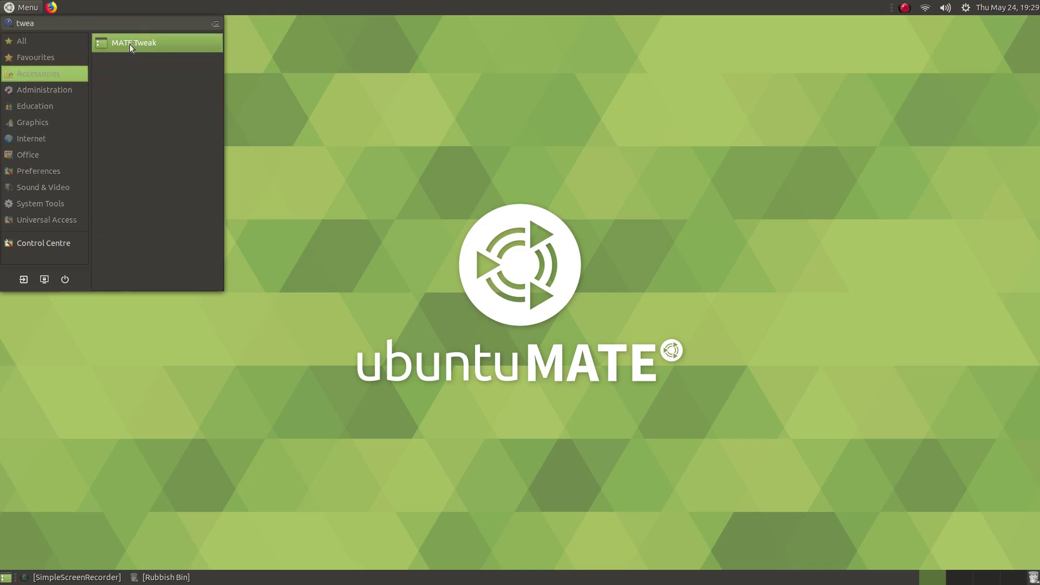
right_click(129, 44)
left_click(156, 51)
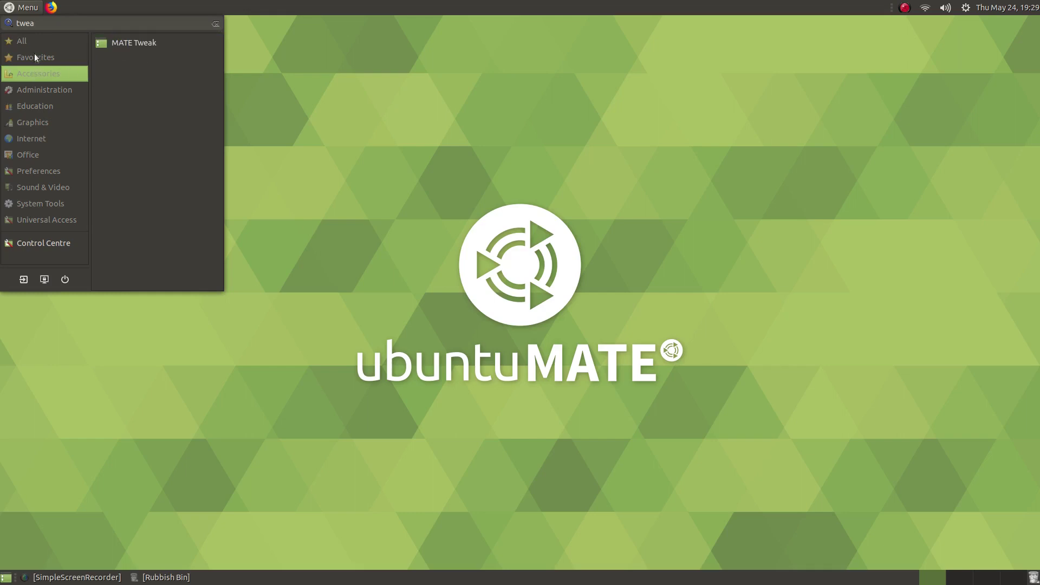
left_click(125, 44)
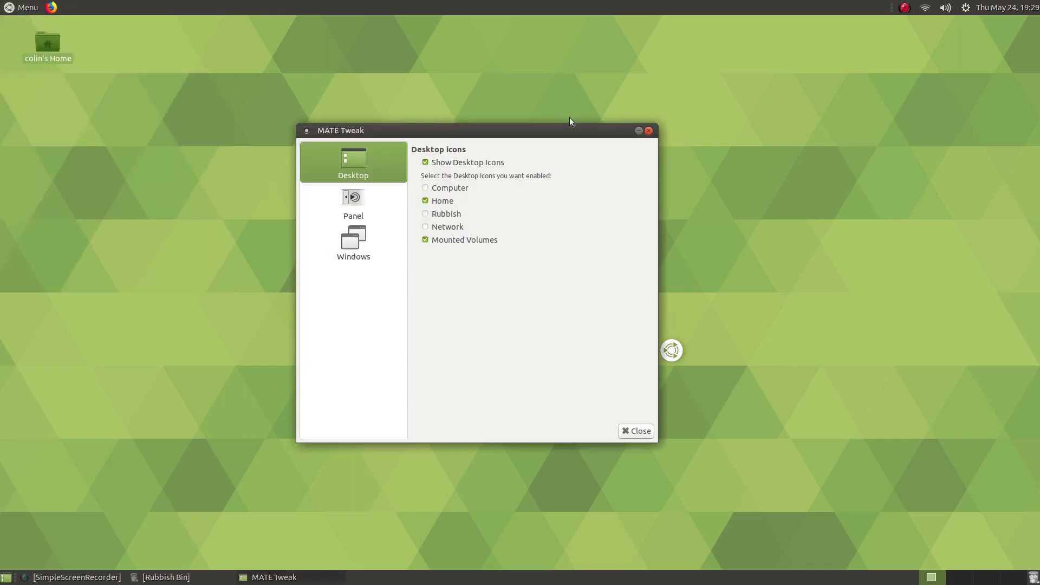
- Change the panel layout to Traditional, confirm the replacement, and minimise MATE Tweak
left_click(352, 199)
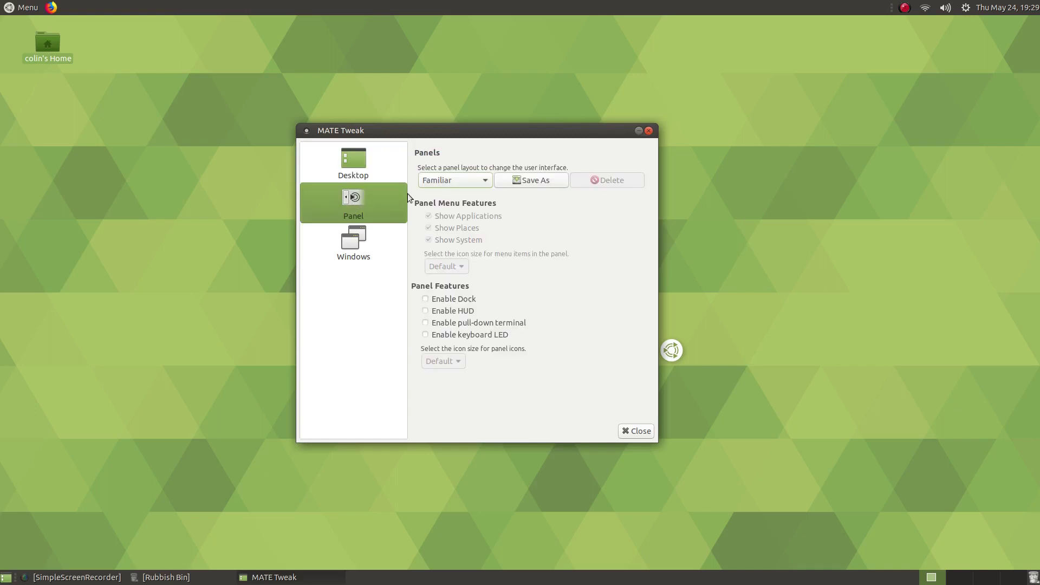
left_click(442, 181)
left_click(443, 257)
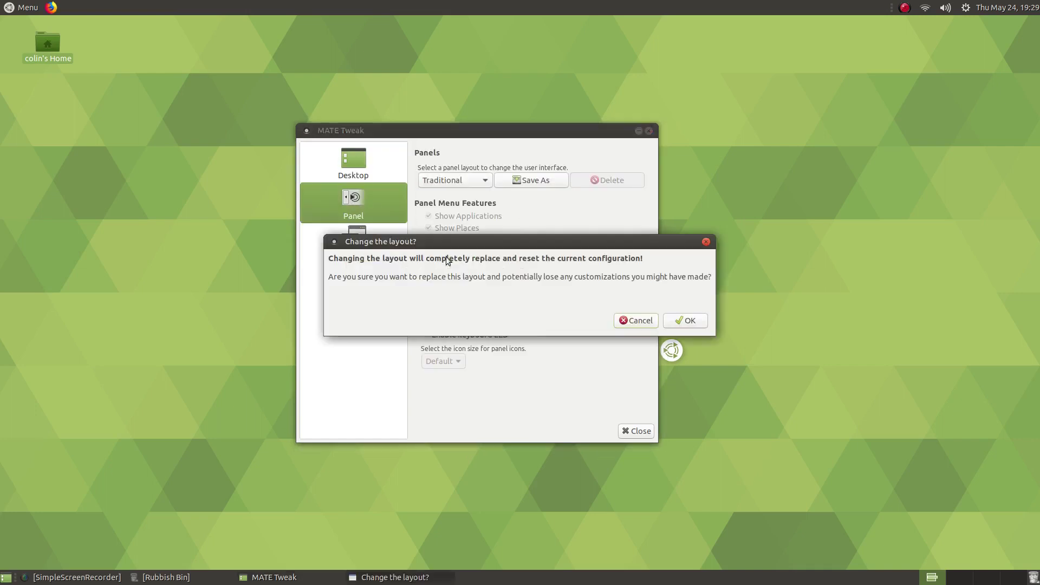
left_click(670, 320)
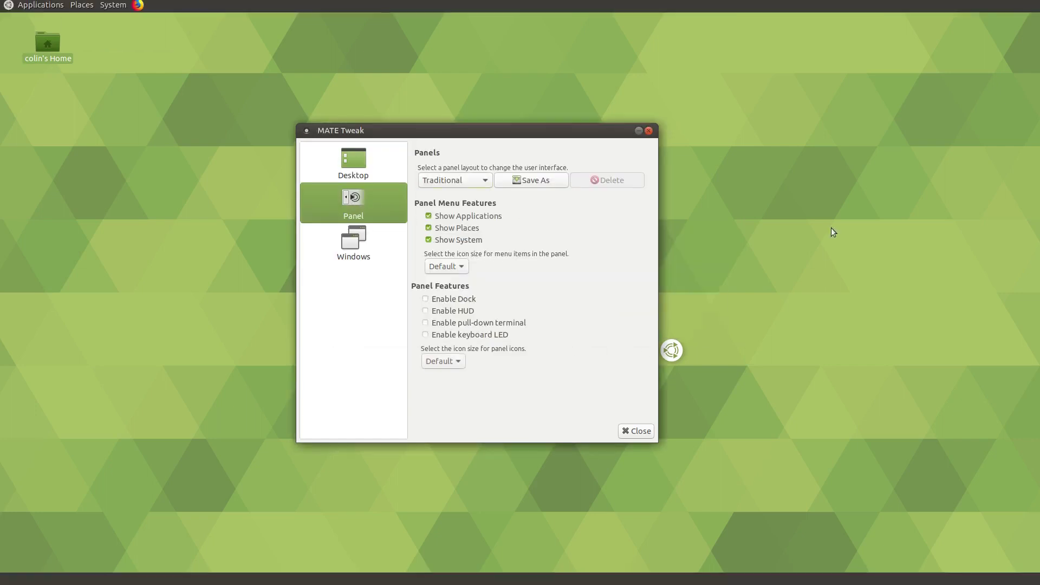
left_click(638, 131)
- Open the home folder, centre its window on the desktop, and look through its menus under the Traditional layout
double_click(53, 38)
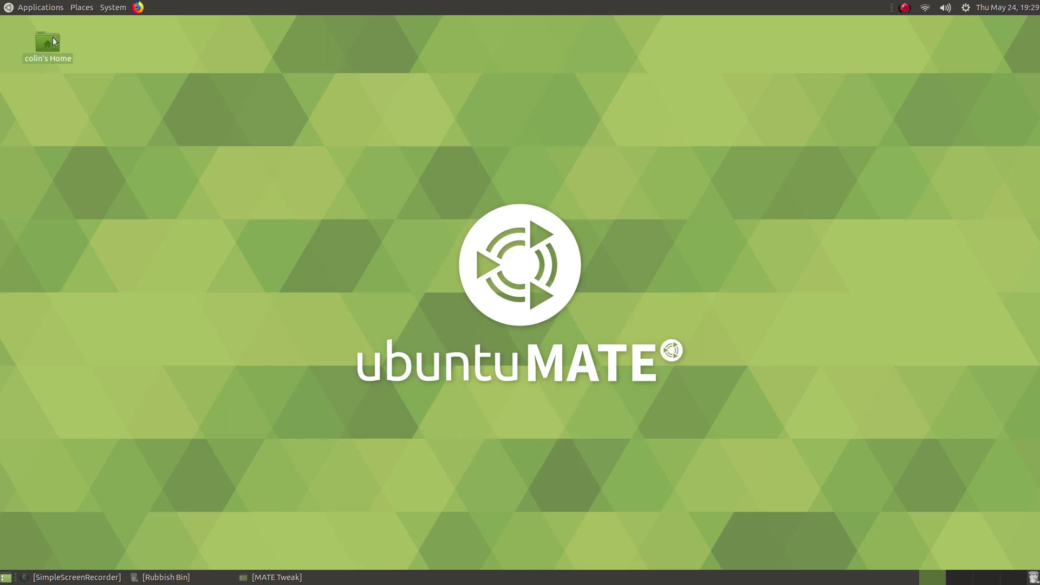
left_click_drag(312, 104, 513, 125)
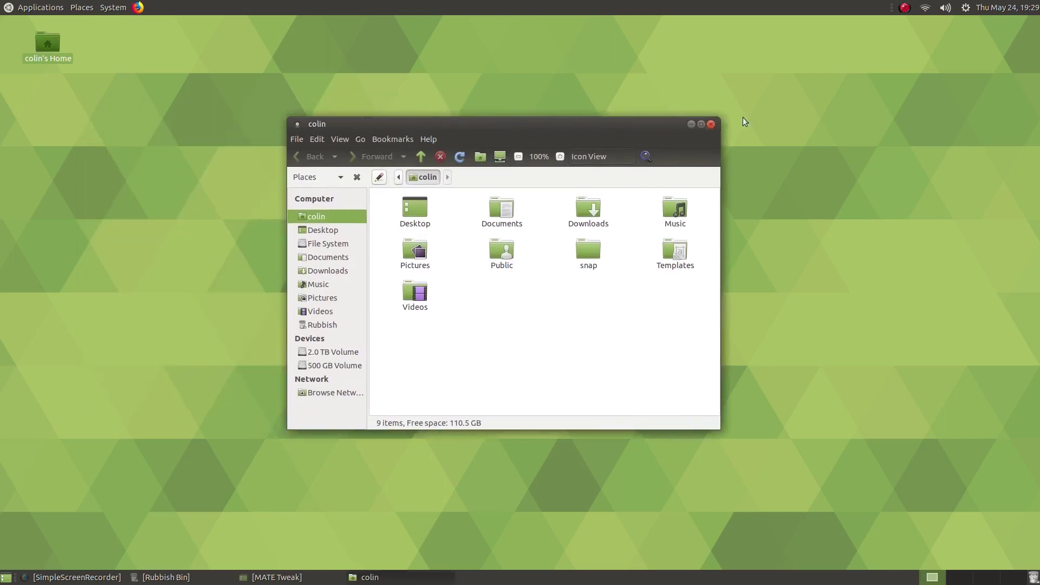
left_click(296, 139)
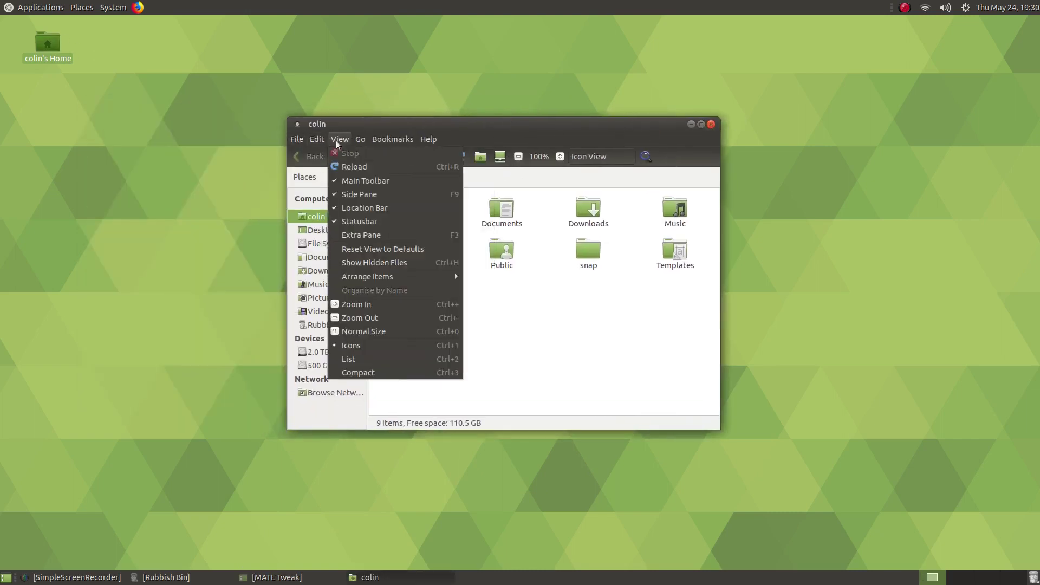
mouse_move(394, 142)
left_click(498, 123)
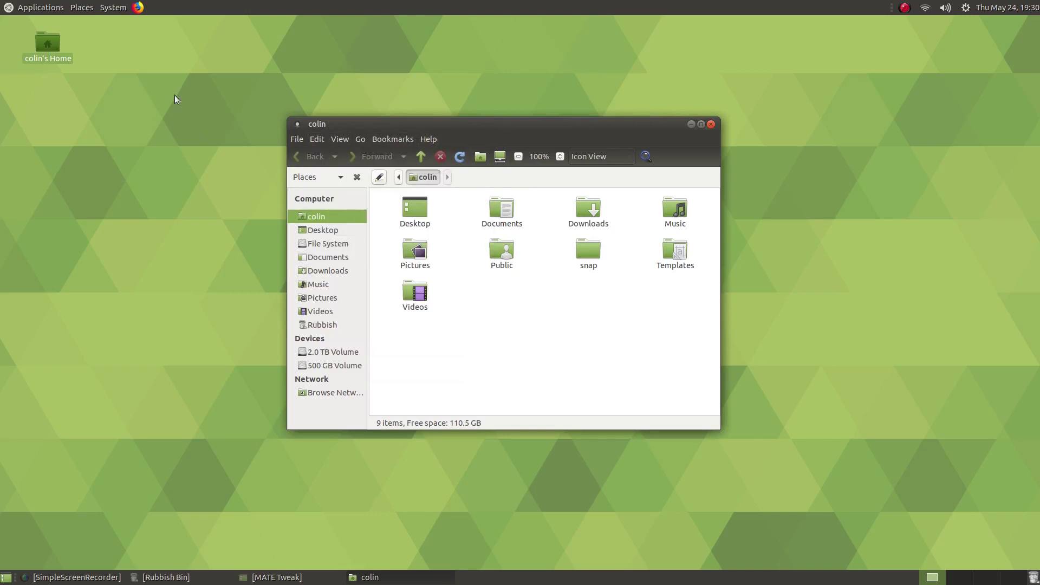
- View the Applications categories of the Traditional layout, dismiss them, and minimise the home folder window
left_click(35, 8)
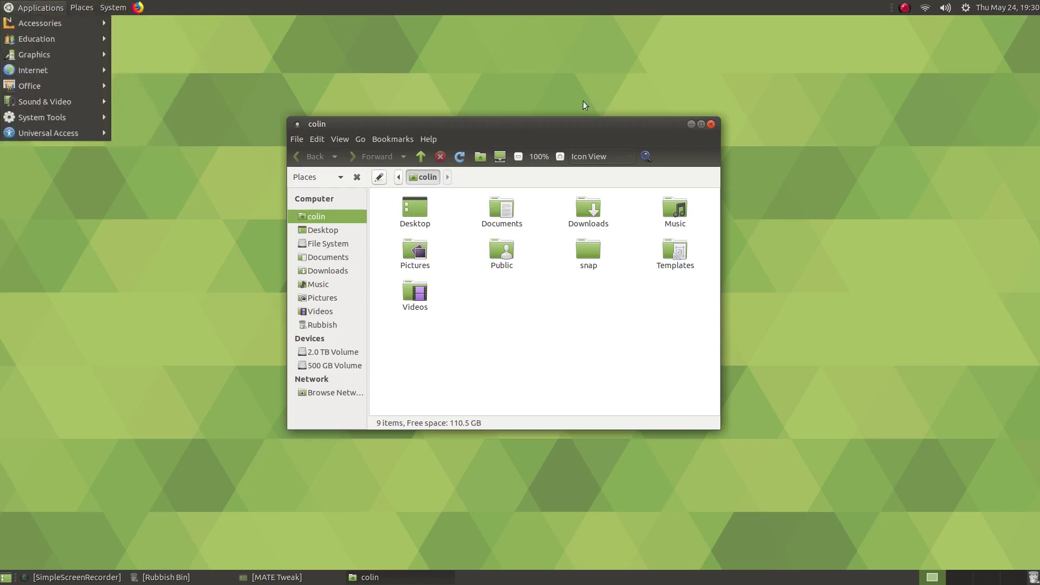
left_click(504, 58)
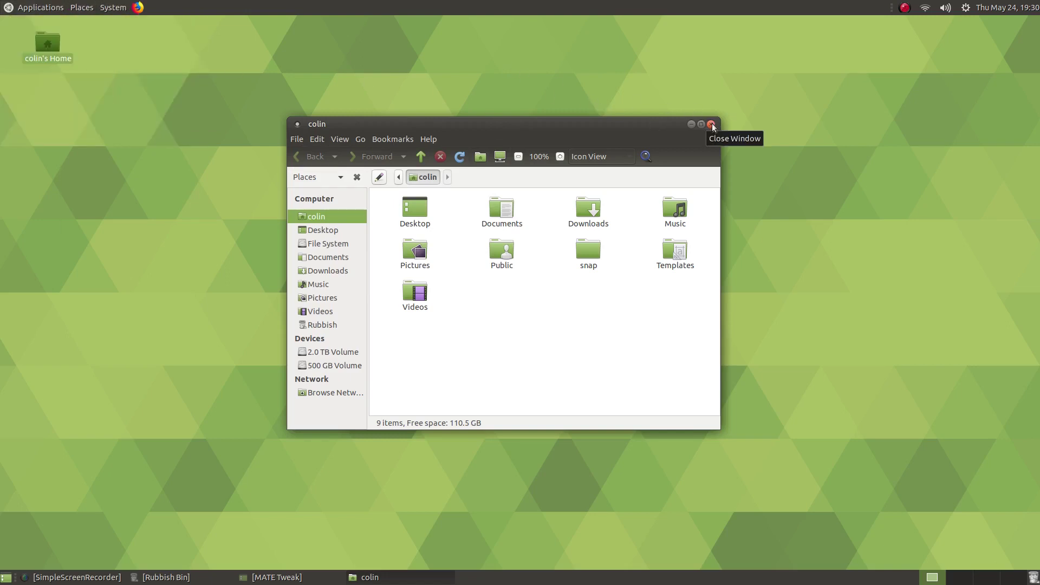
left_click(691, 125)
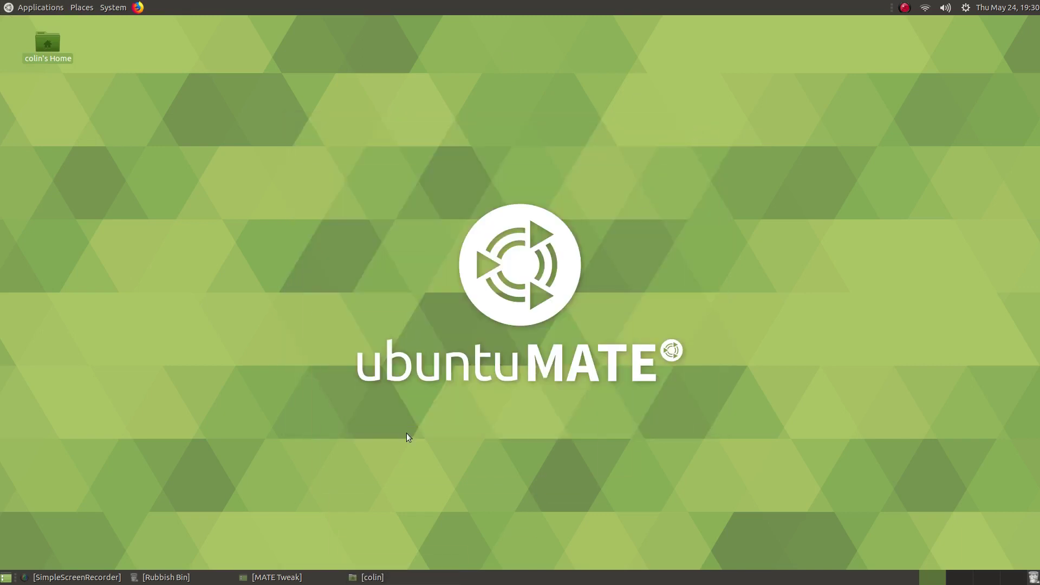
- Restore MATE Tweak, change the panel layout to Contemporary, confirm the replacement, and minimise the tool
left_click(274, 577)
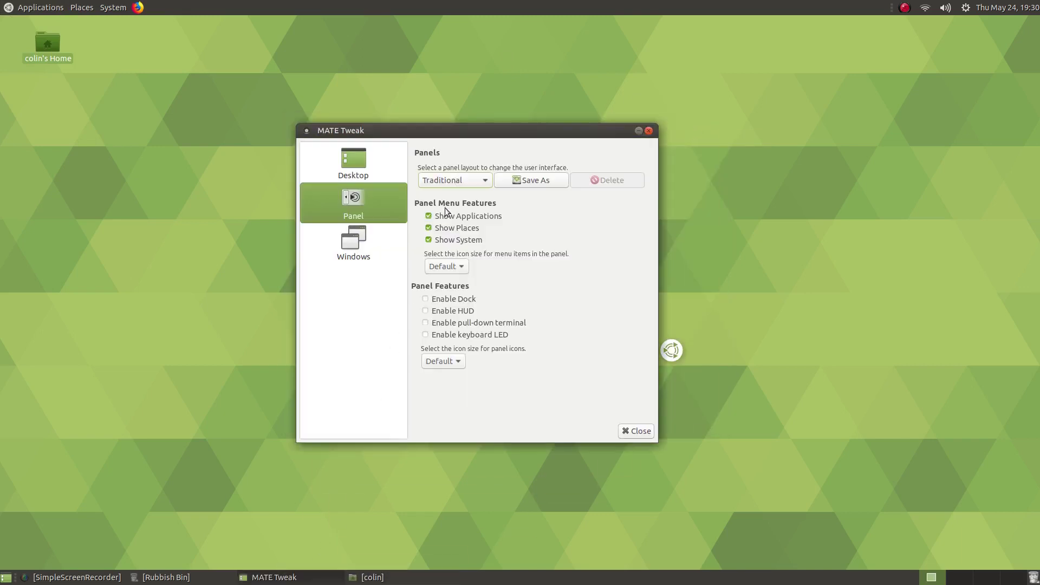
left_click(450, 180)
left_click(439, 75)
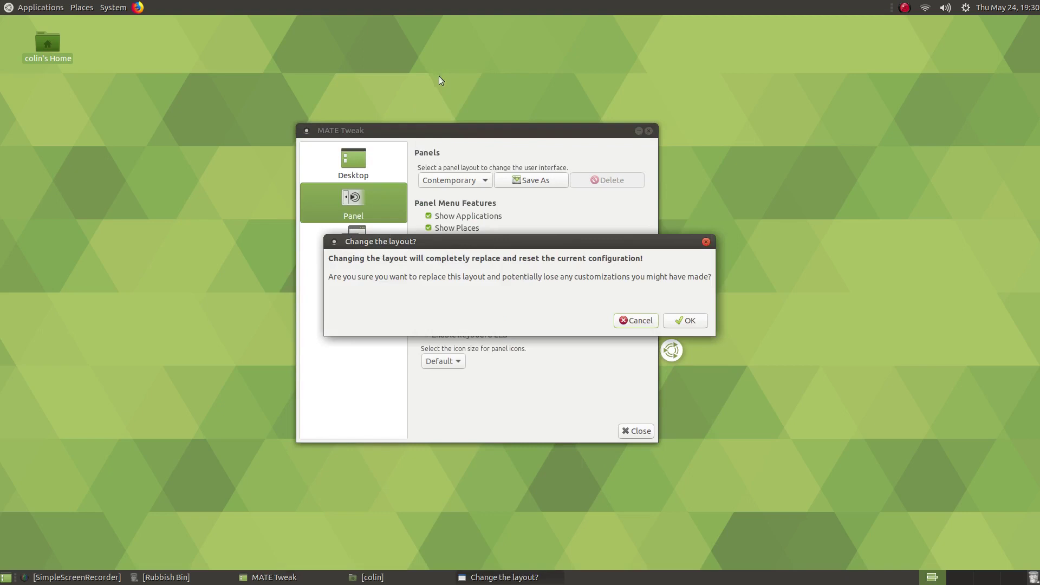
left_click(683, 320)
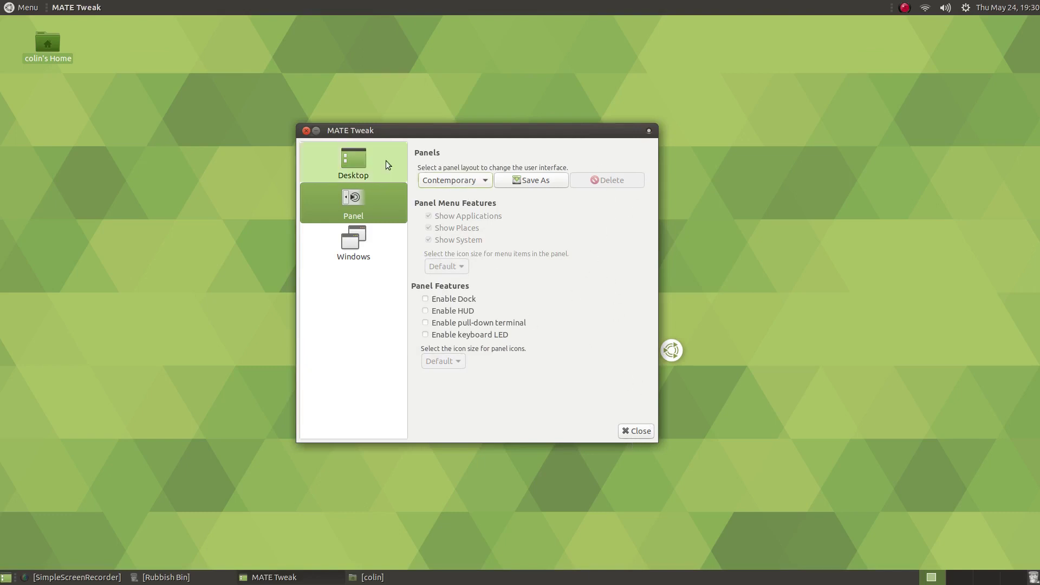
left_click_drag(440, 128, 306, 107)
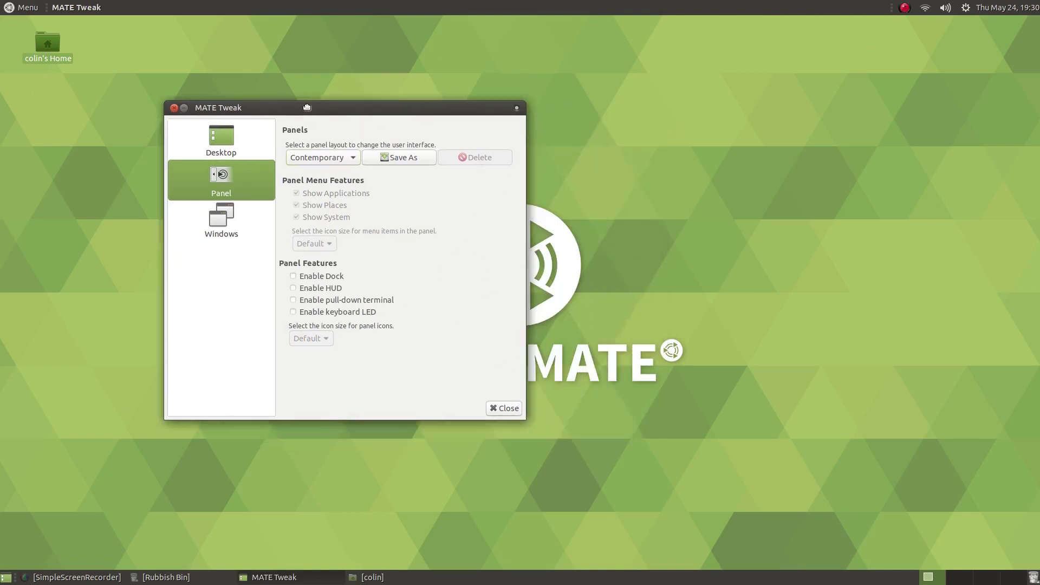
left_click(184, 107)
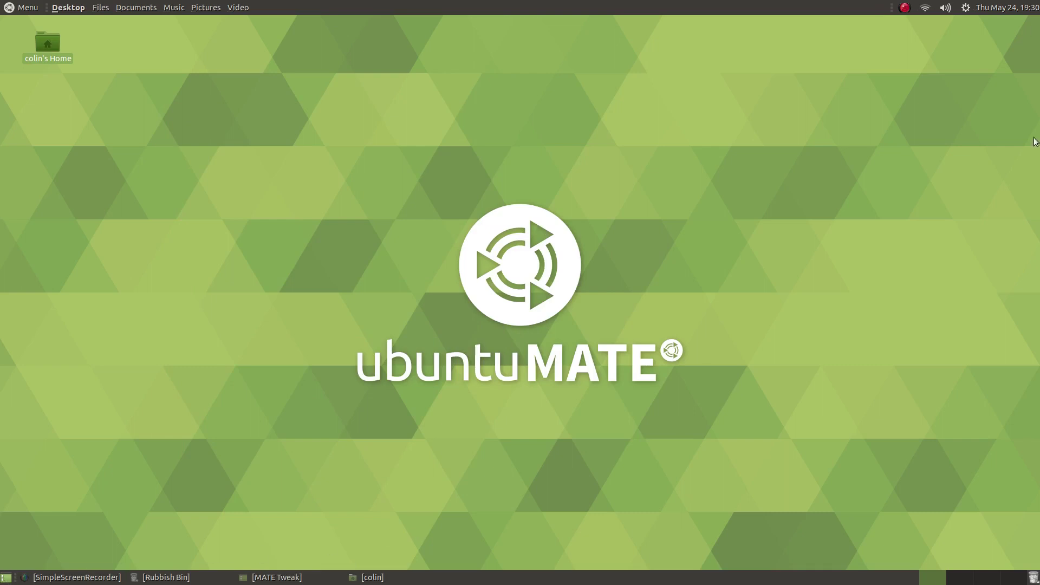
- View the application list and the home folder's global menus under the Contemporary layout, and minimise the folder window
left_click(19, 5)
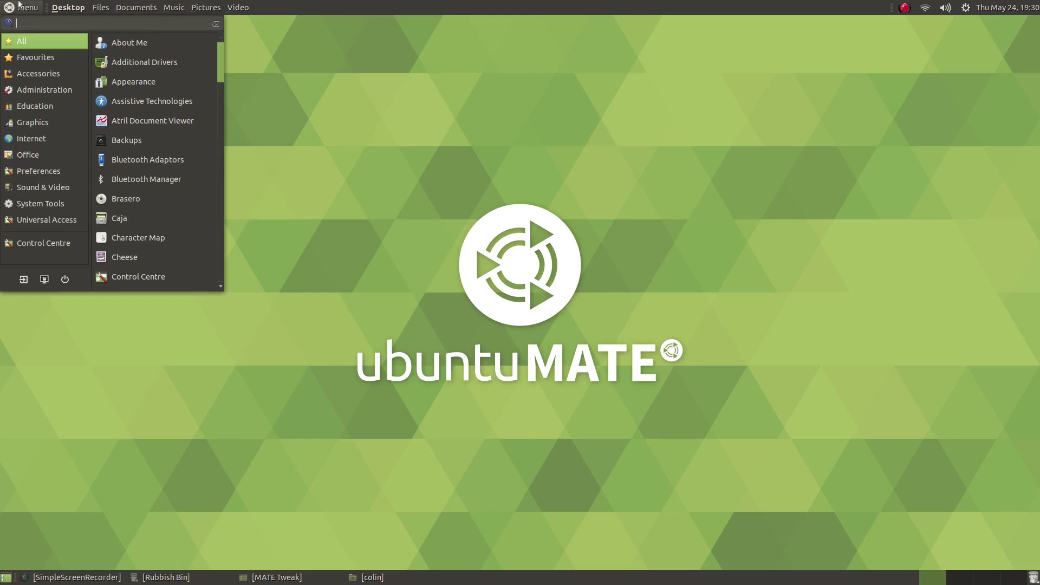
left_click(20, 6)
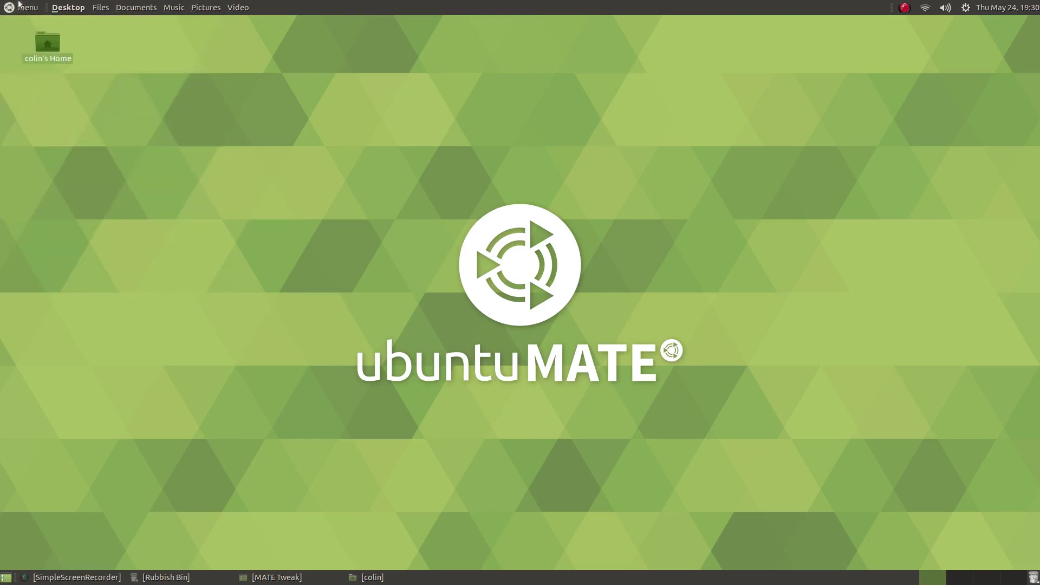
left_click(372, 577)
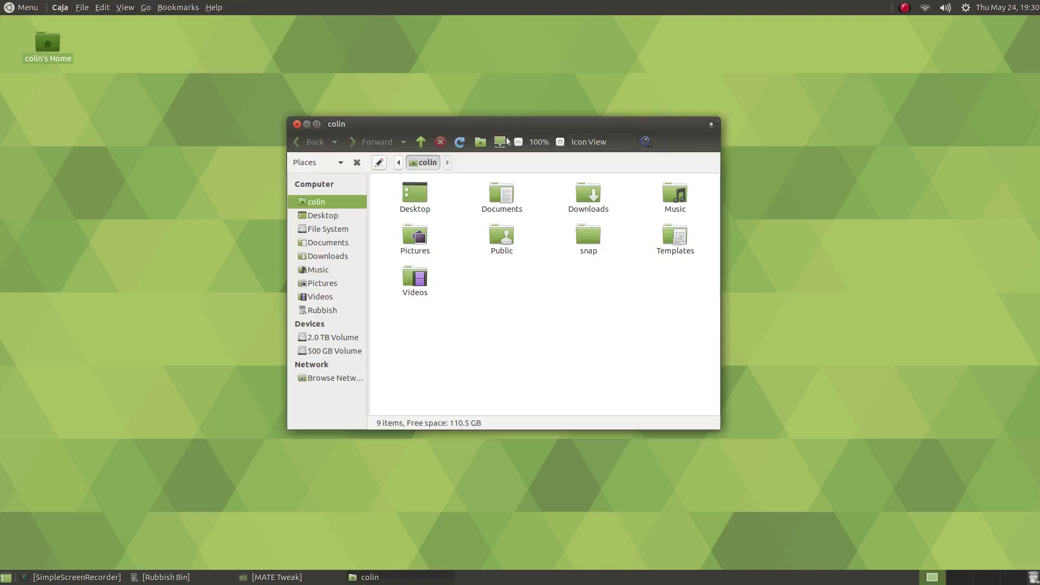
left_click(84, 9)
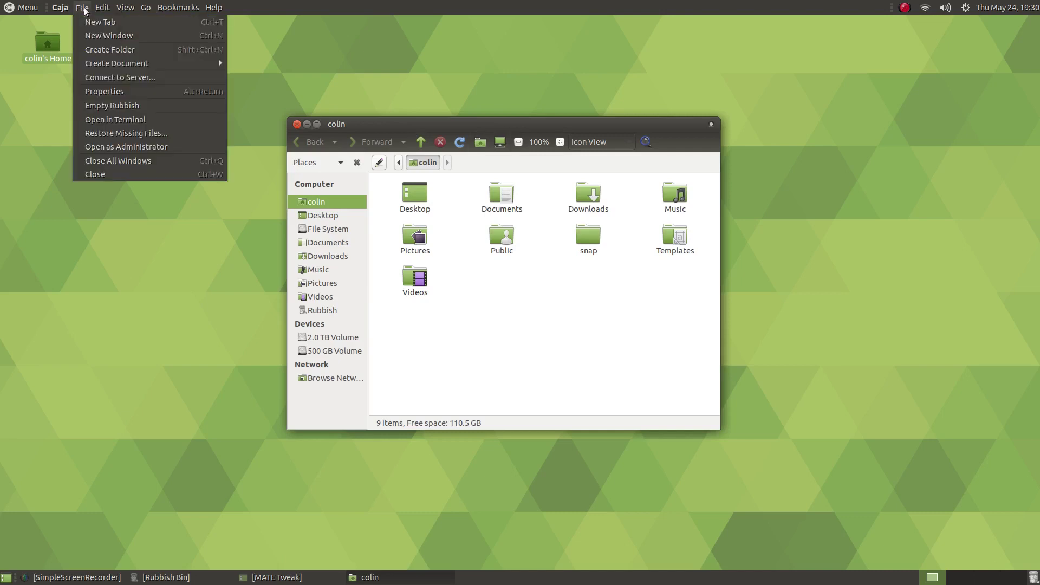
mouse_move(60, 10)
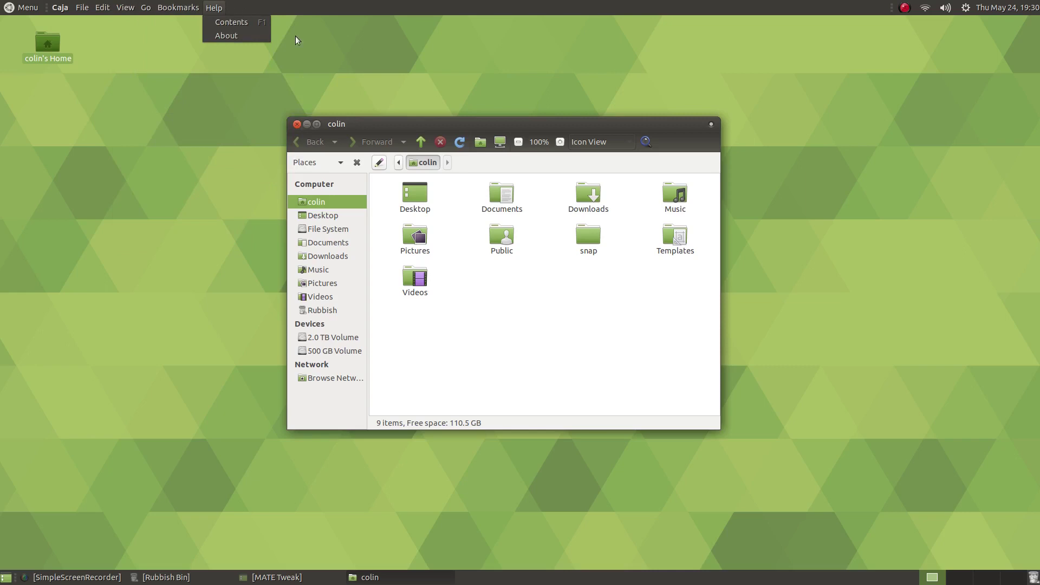
left_click(353, 51)
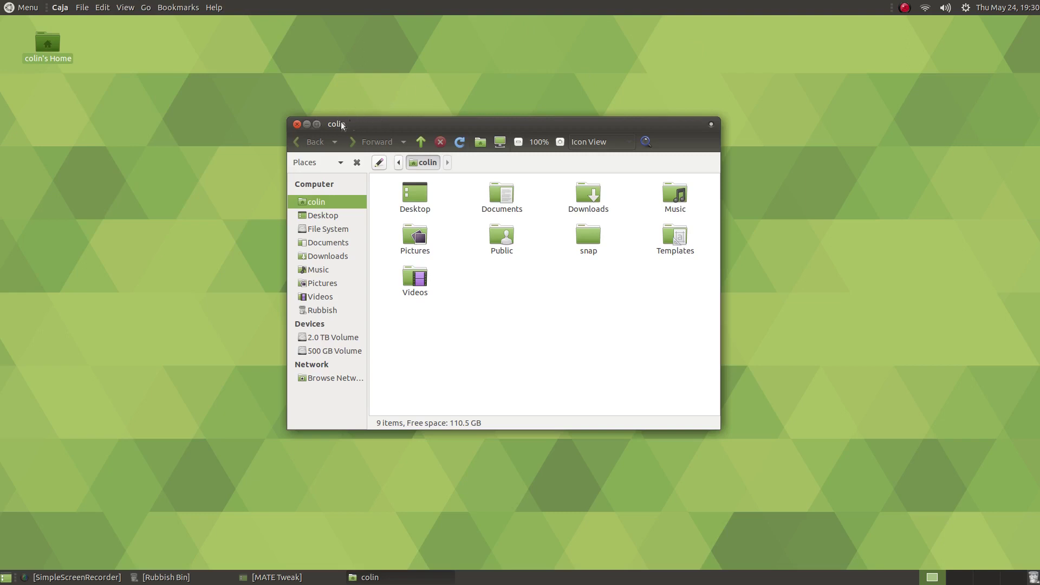
left_click(307, 124)
- Restore MATE Tweak, change the panel layout to Cupertino, confirm the replacement, and minimise the tool
left_click(271, 577)
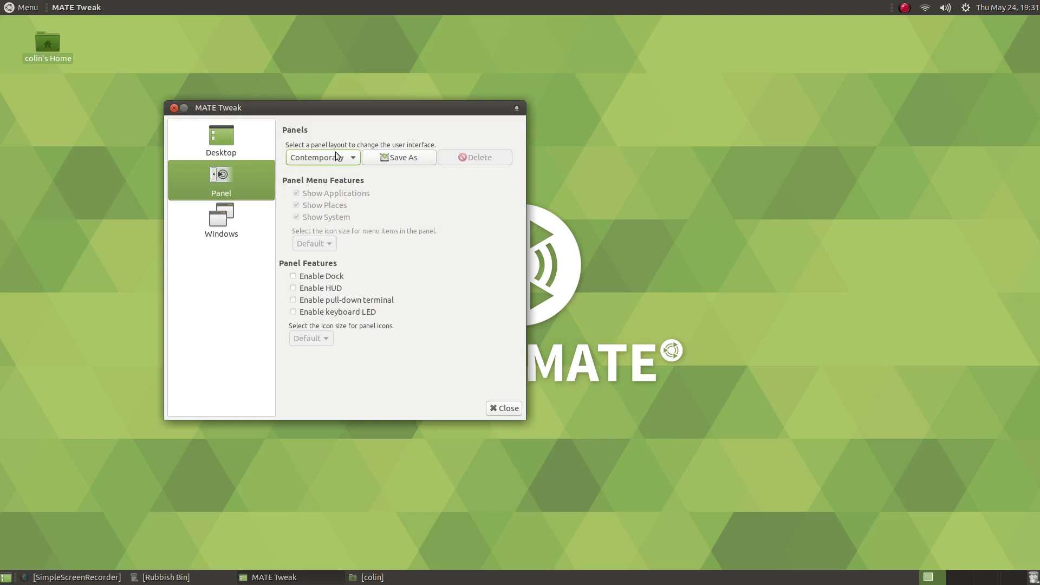
left_click(336, 156)
left_click(322, 172)
left_click(685, 321)
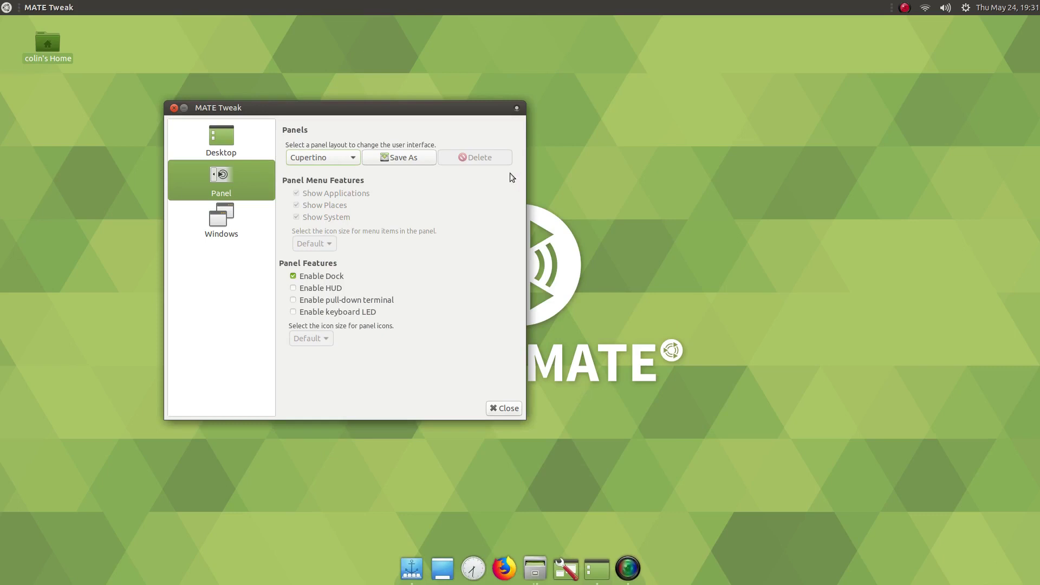
left_click(174, 107)
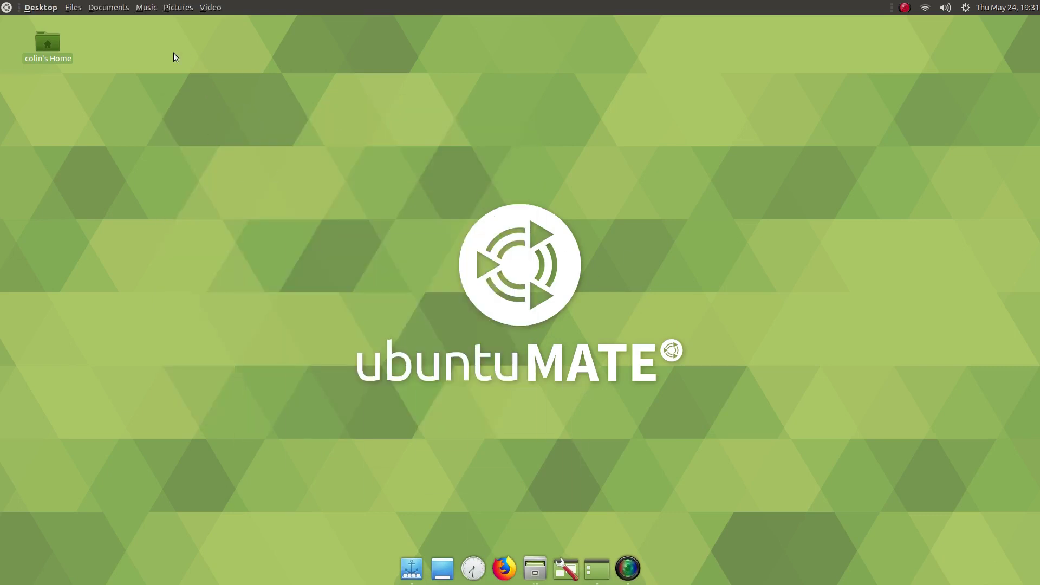
- View the full-screen application launcher of the Cupertino layout twice, dismissing it each time
left_click(2, 8)
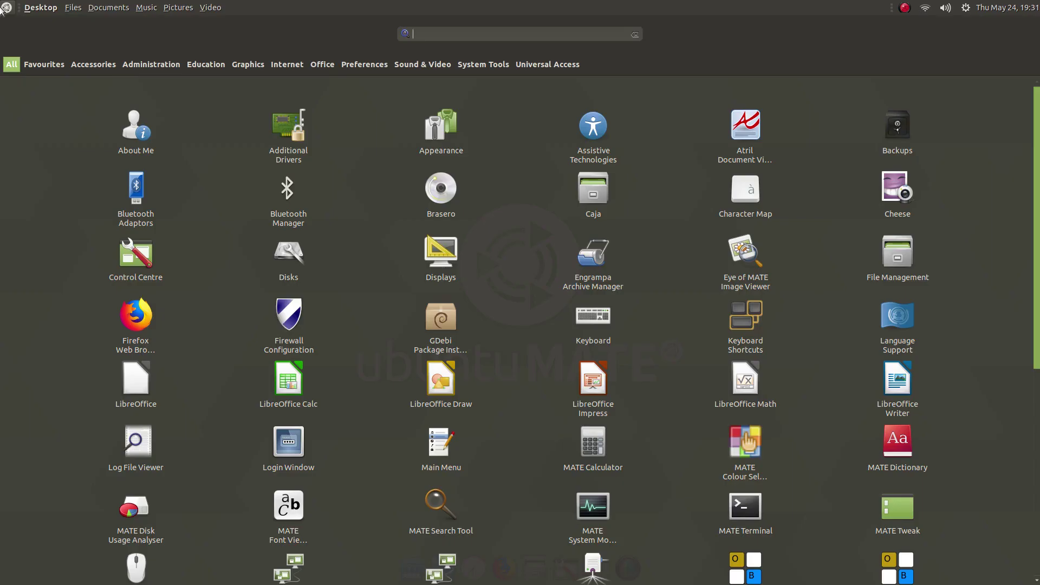
left_click(2, 8)
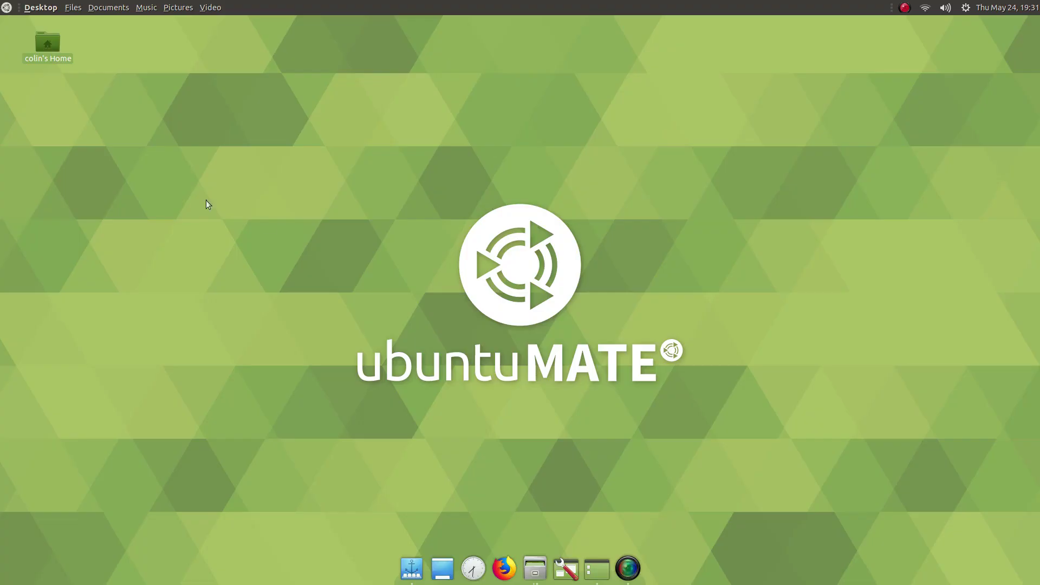
left_click(7, 8)
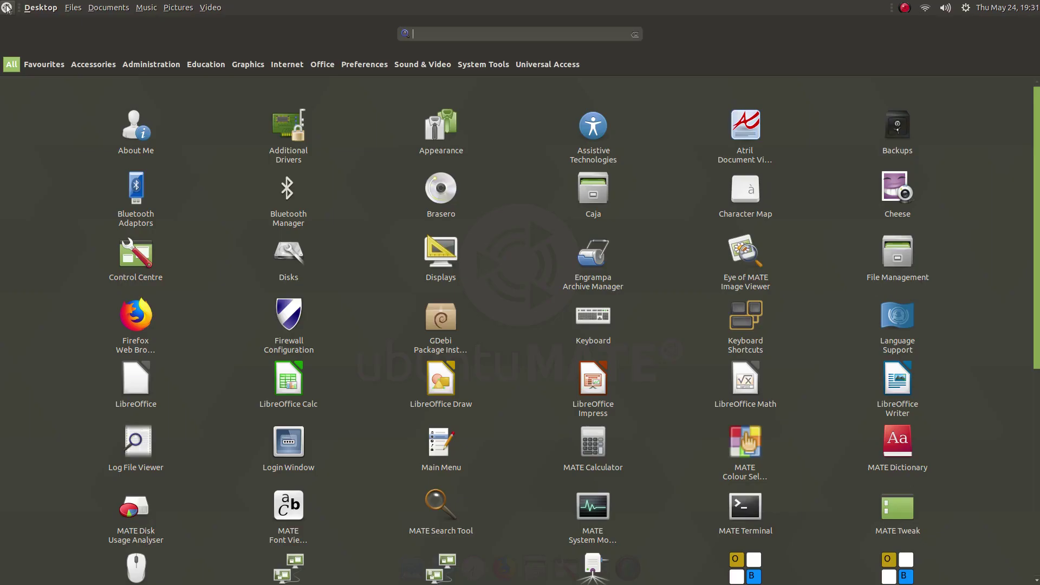
left_click(7, 8)
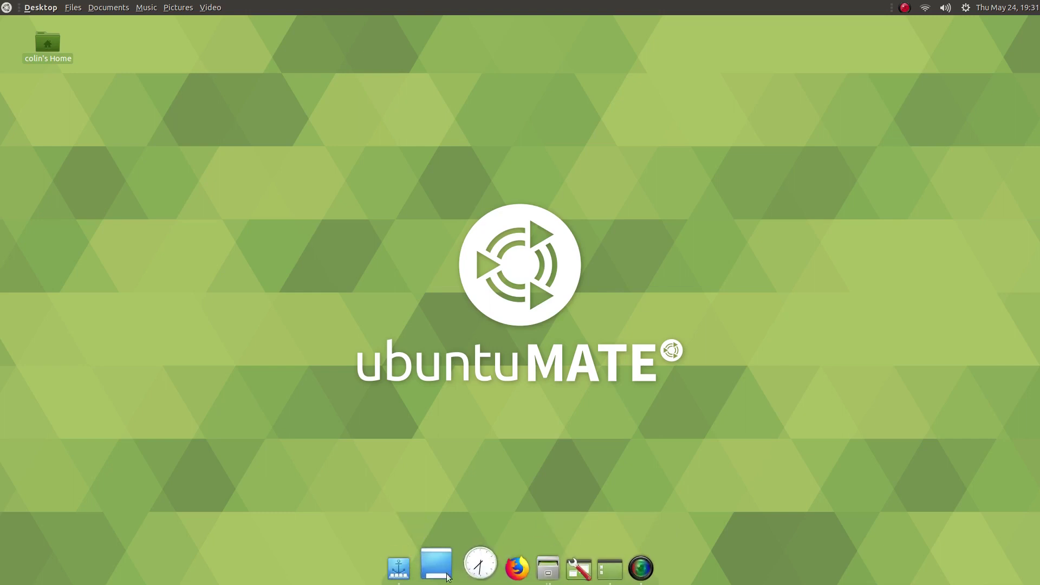
- View the Plank dock's appearance preferences and close them without making changes
right_click(404, 572)
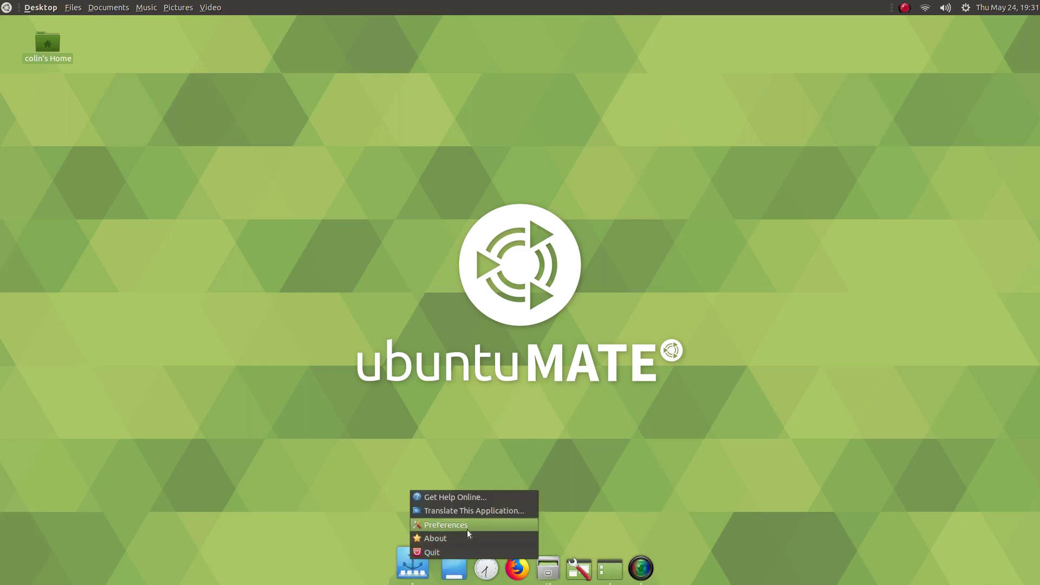
left_click(484, 522)
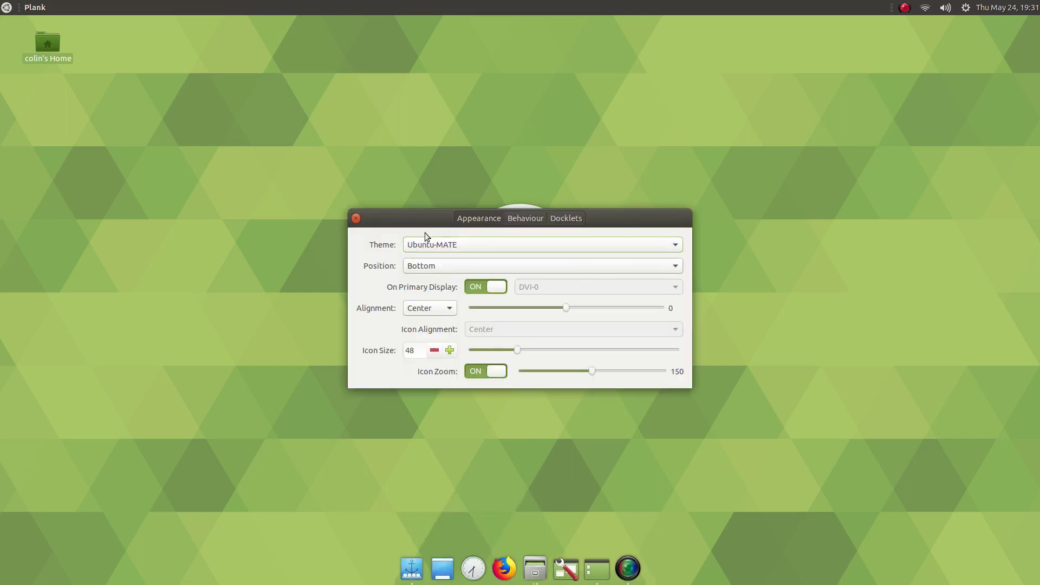
left_click(356, 218)
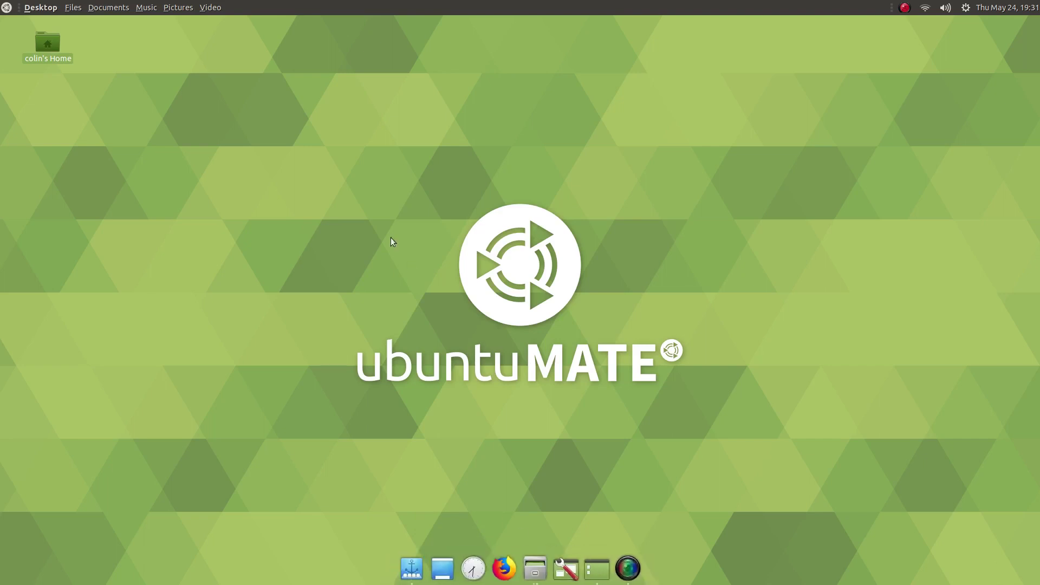
- Look through the application launcher's categories, including Office, Universal Access and All, and dismiss the launcher
left_click(5, 7)
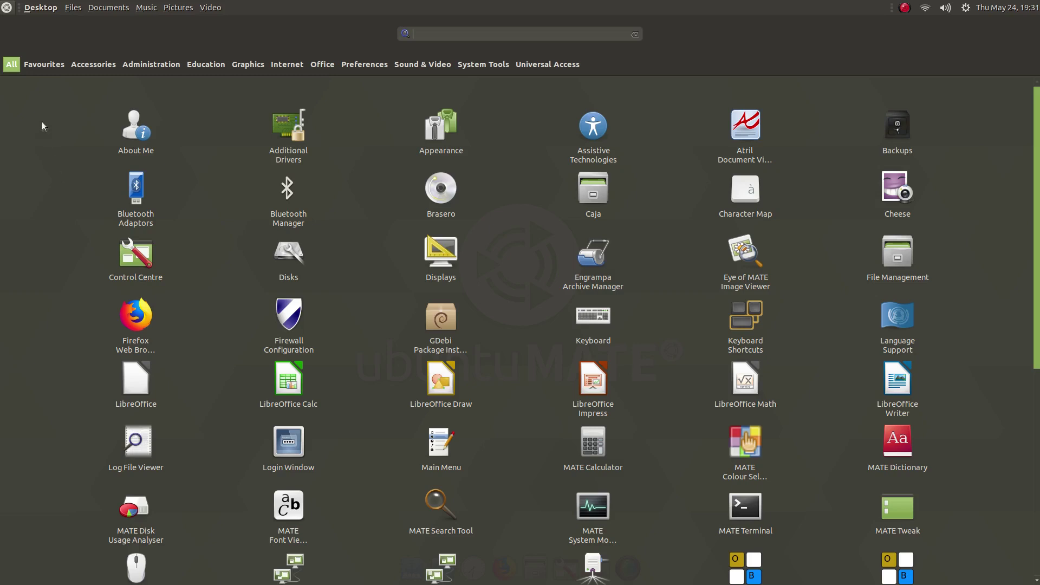
mouse_move(312, 64)
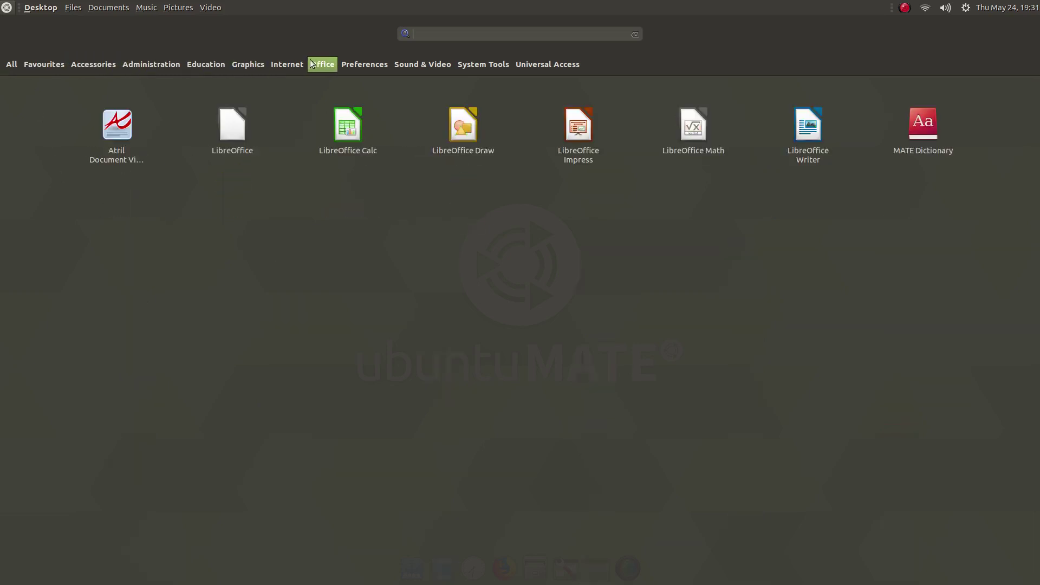
mouse_move(540, 68)
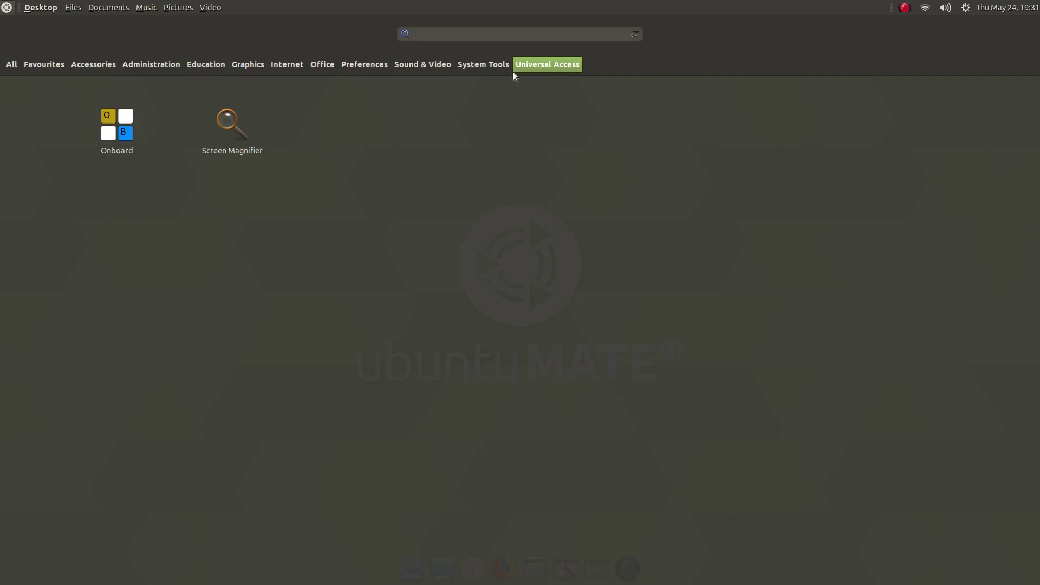
mouse_move(14, 69)
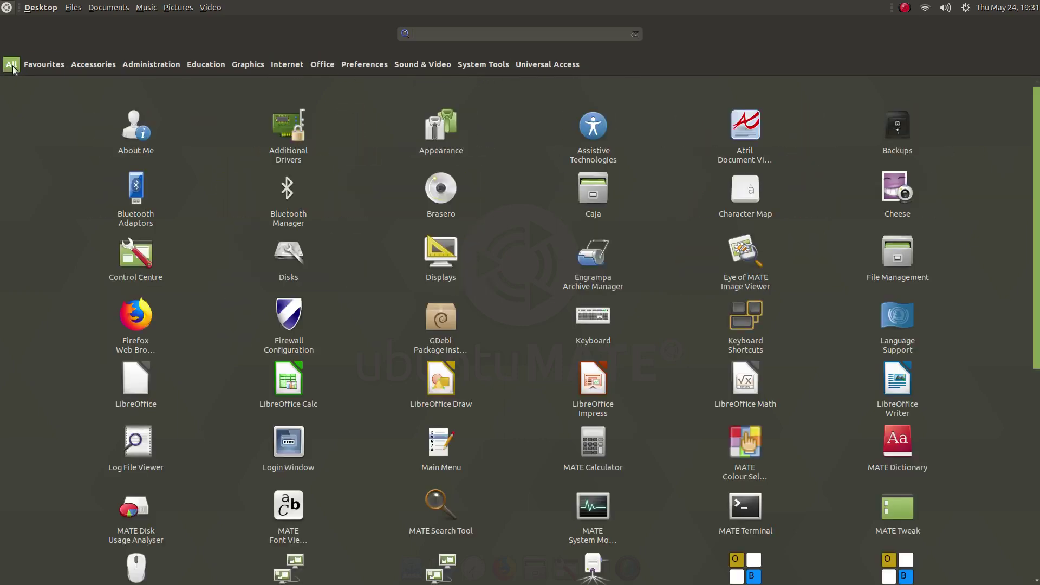
left_click(282, 4)
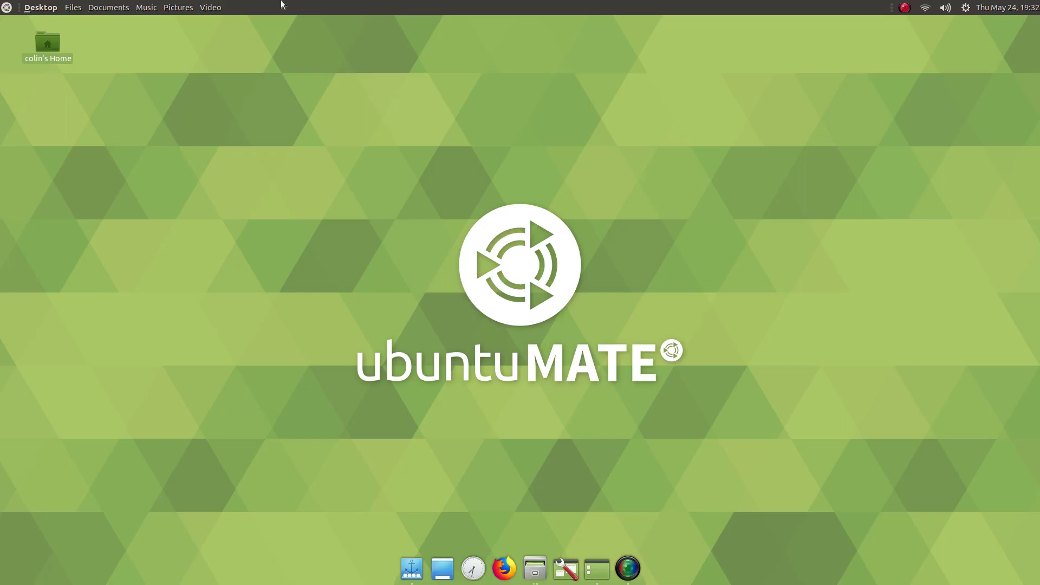
- Search the application launcher for "twe" and for "bout", clear each search, and dismiss the launcher
key("super")
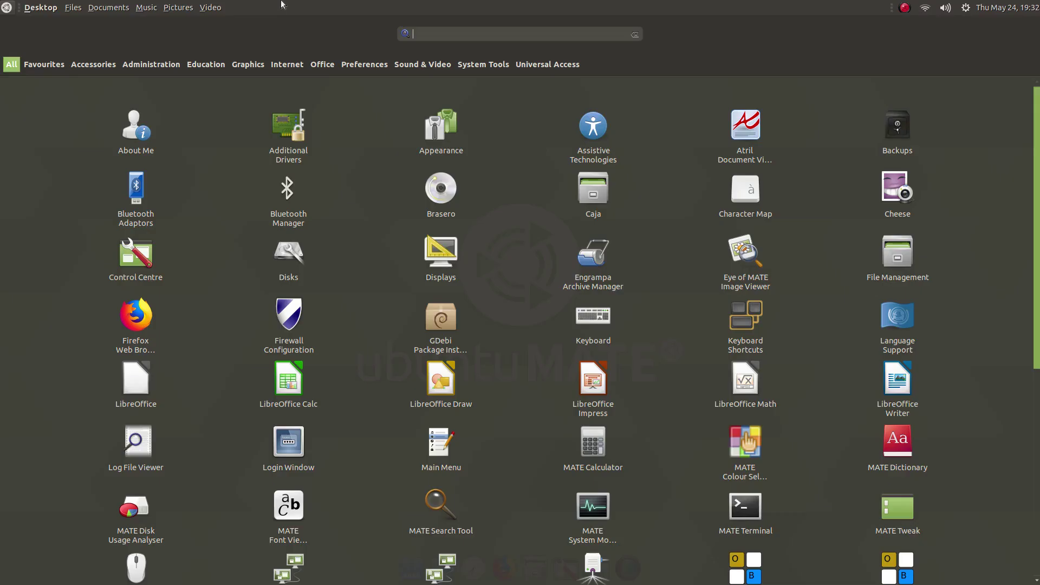
type("twe")
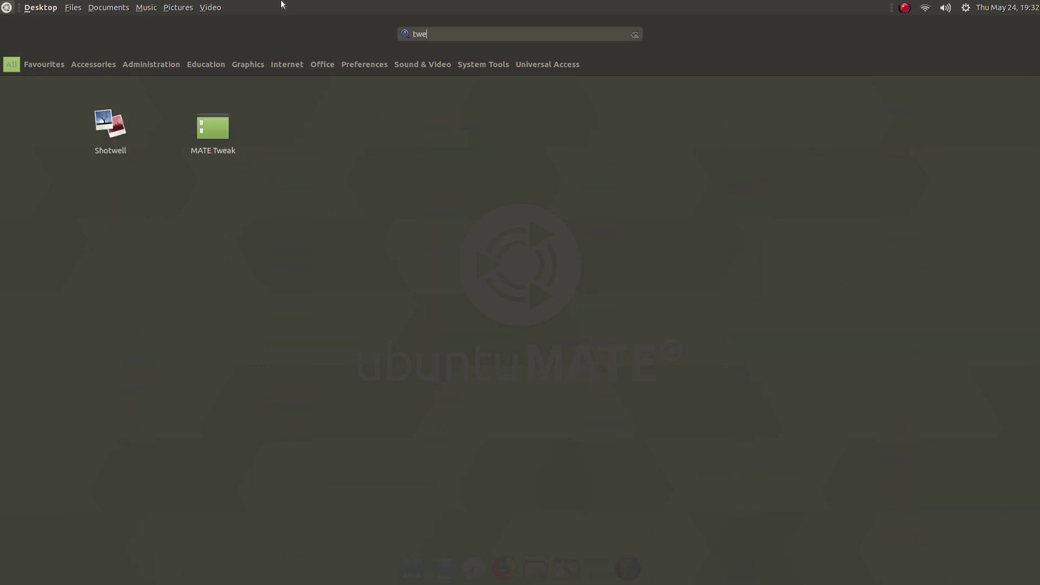
key("BackSpace")
key("BackSpace")
key("BackSpace")
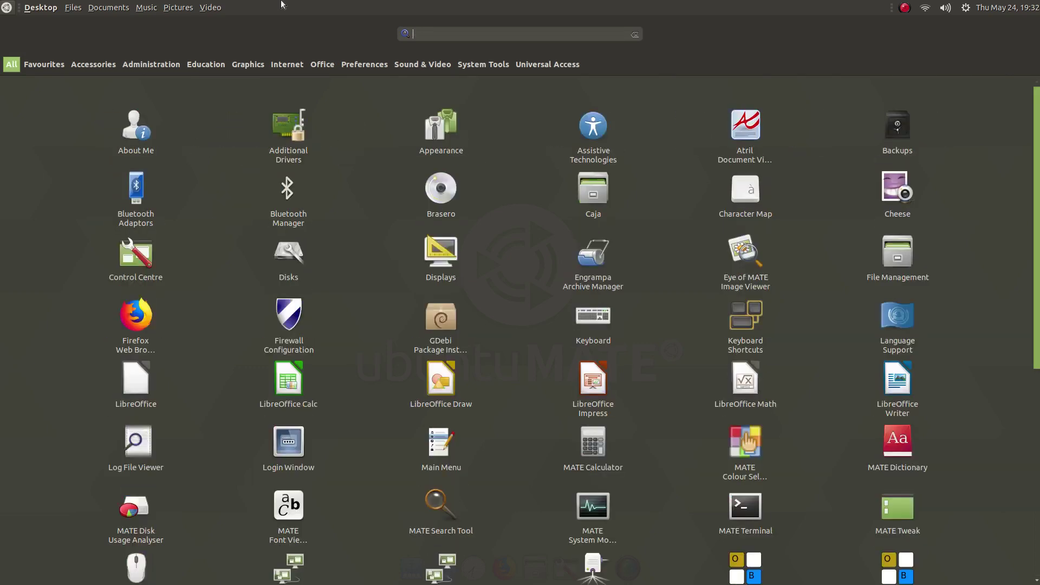
type("bout")
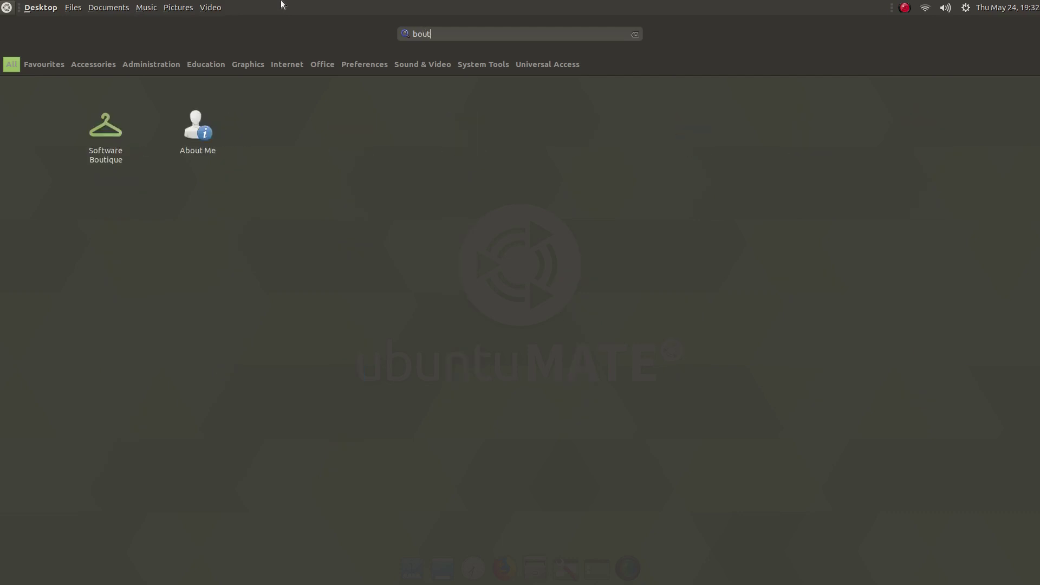
key("BackSpace")
key("BackSpace")
key("BackSpace")
key("BackSpace")
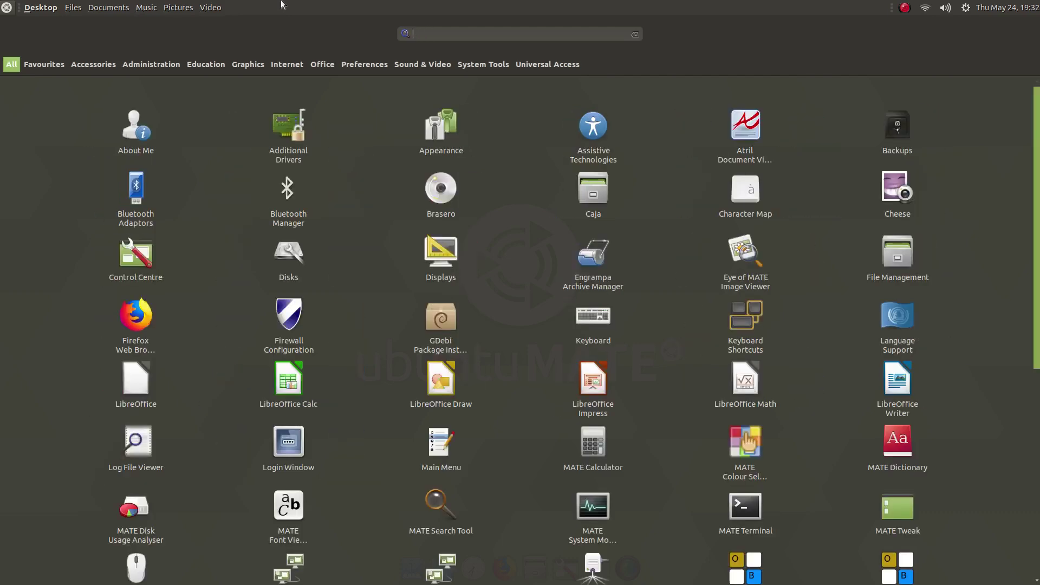
key("Escape")
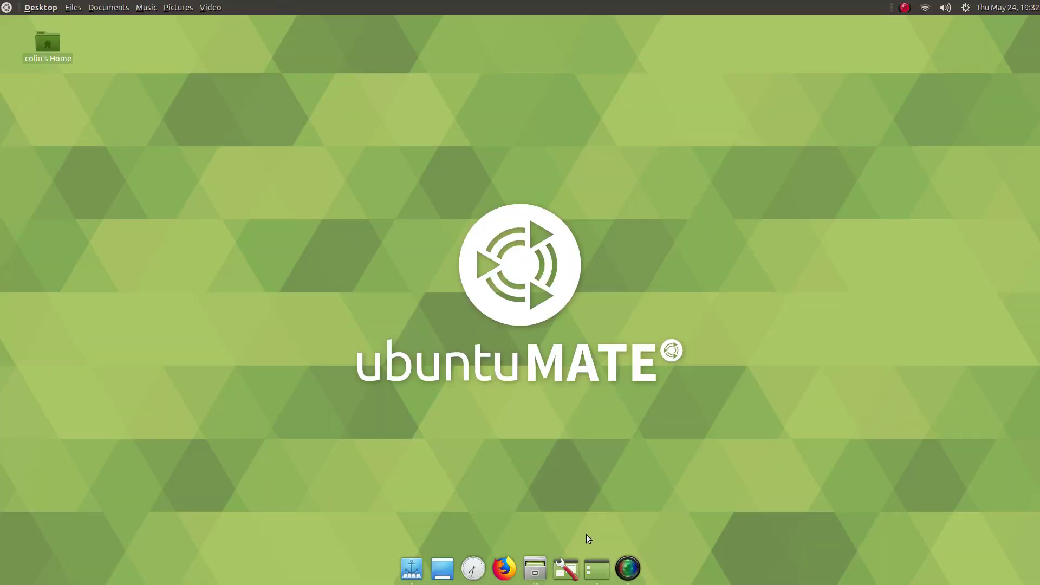
- Bring back the file manager windows, maximise and unmaximise the home folder window, and minimise both it and the Rubbish Bin
left_click(535, 569)
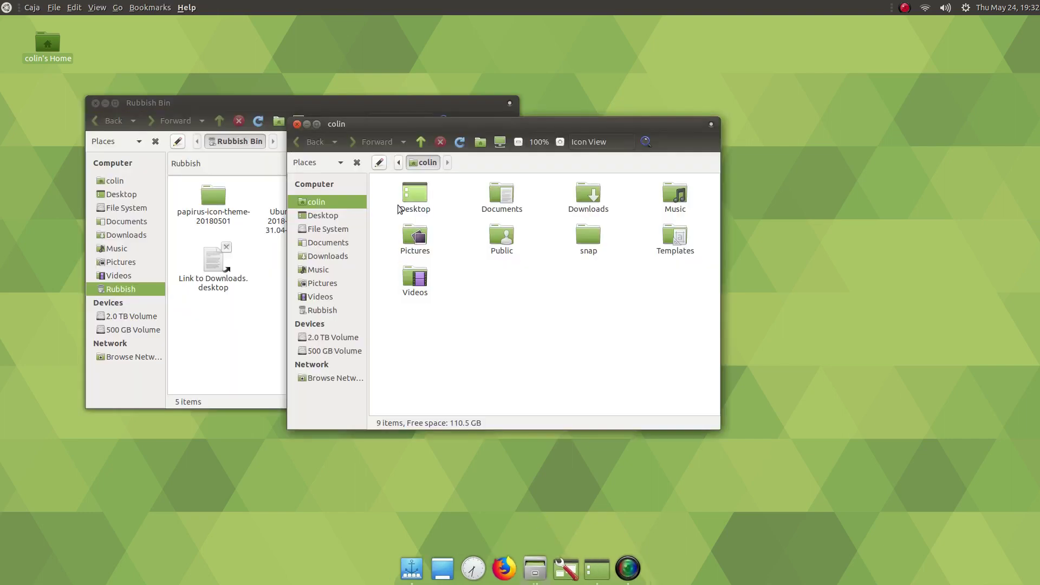
double_click(471, 124)
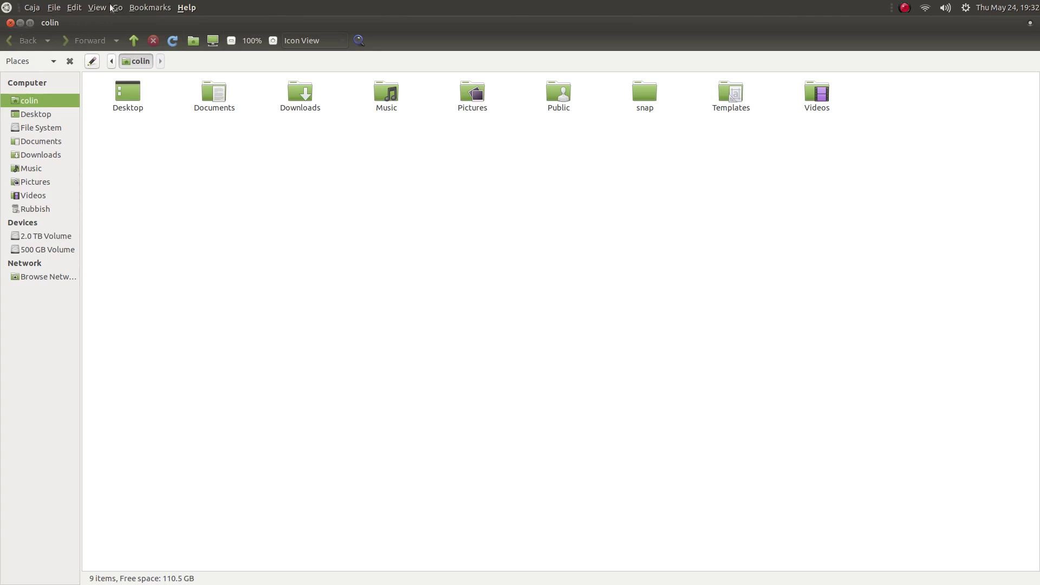
left_click_drag(462, 22, 689, 128)
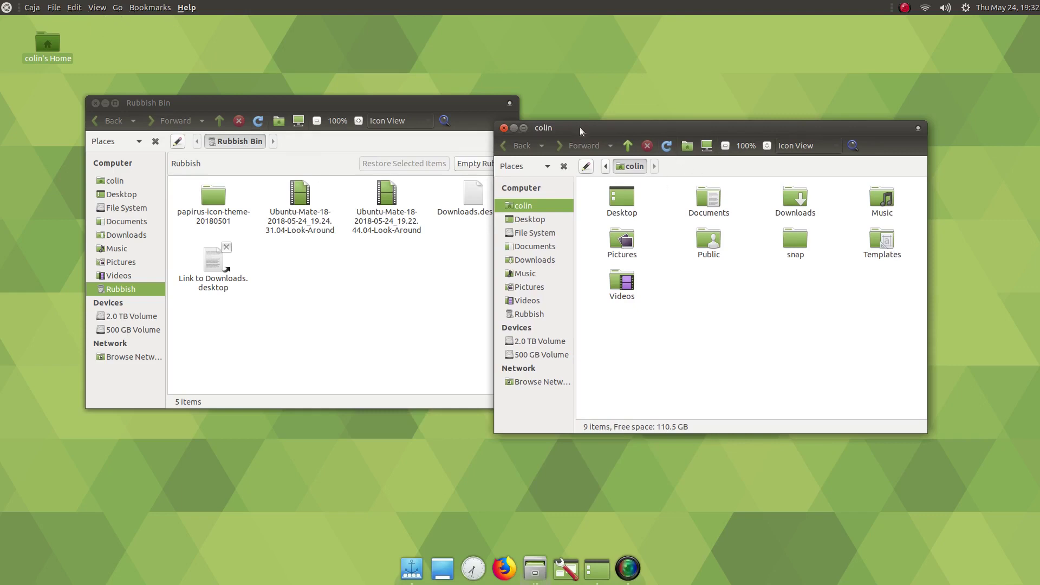
left_click(513, 127)
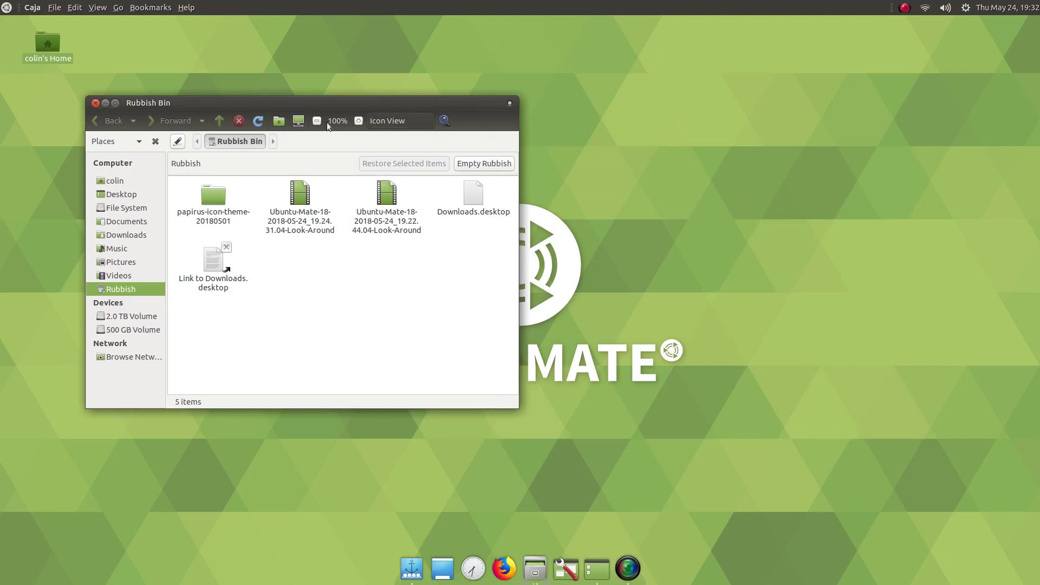
left_click(105, 104)
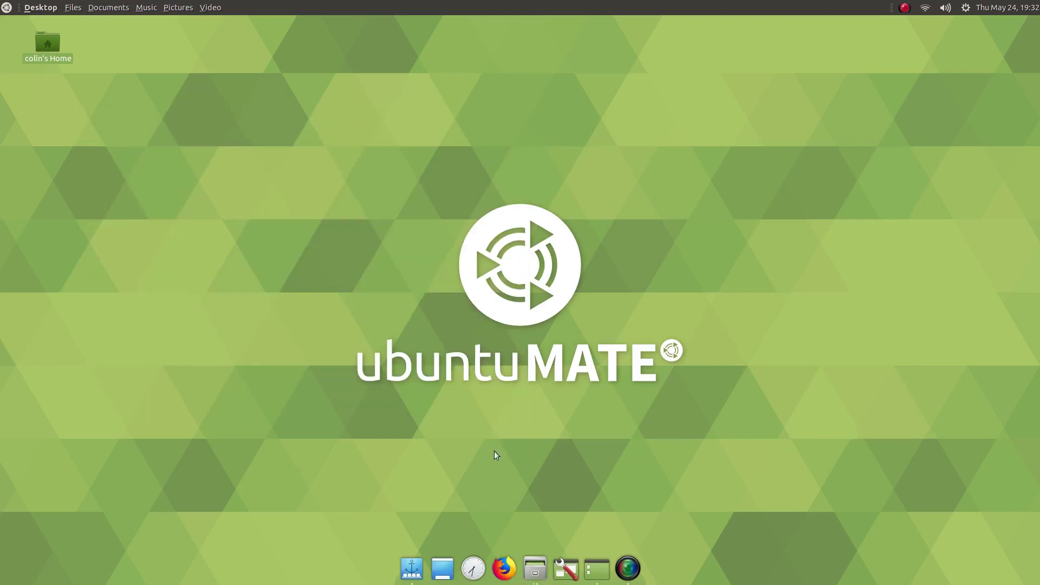
- Restore MATE Tweak, change the panel layout to Mutiny, and confirm replacing the current configuration
left_click(598, 566)
left_click(324, 157)
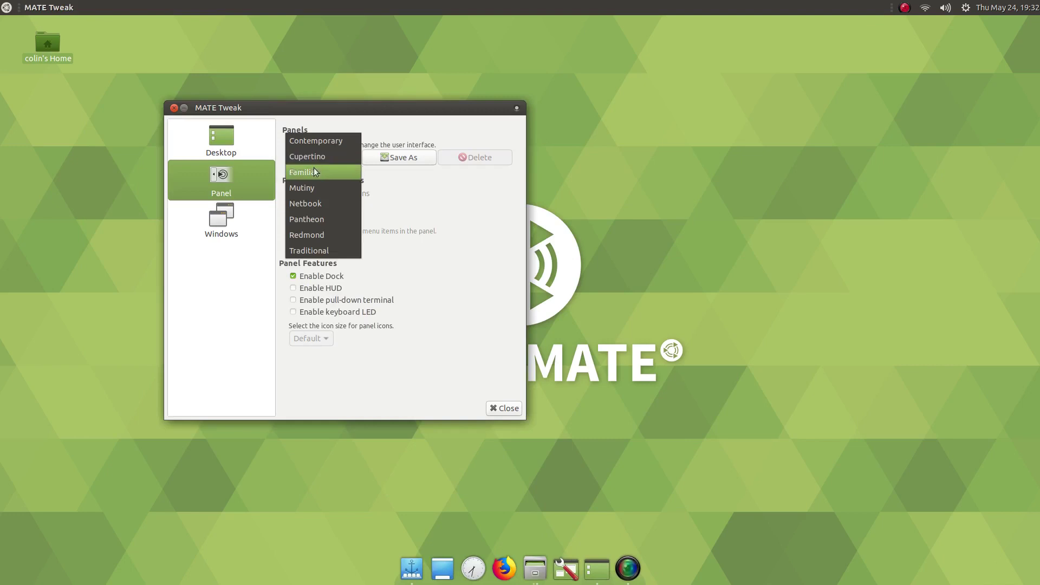
left_click(307, 189)
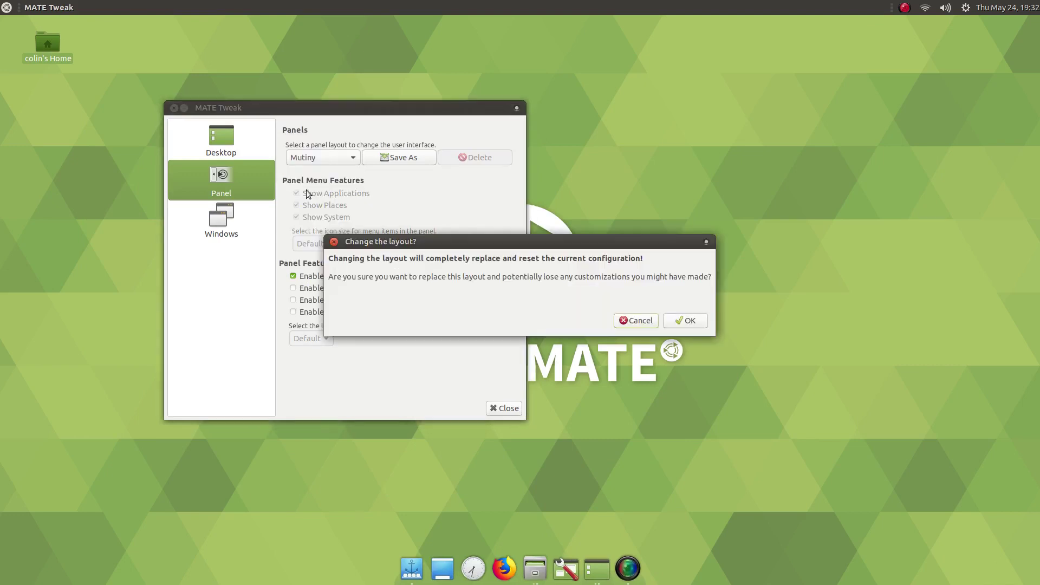
left_click(677, 321)
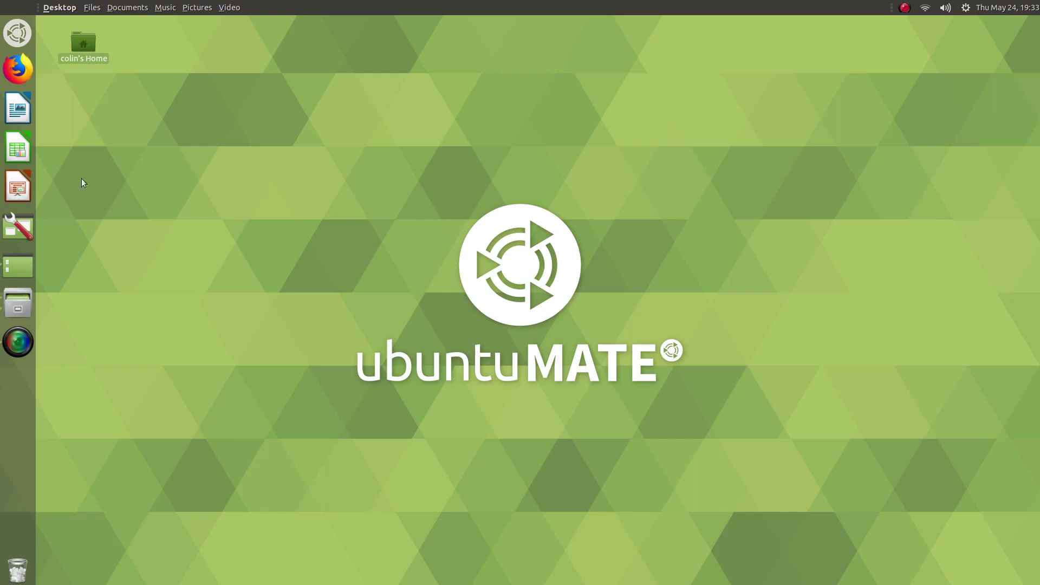
- Check the top panel's context options, look through the items available to add to the panel, and close the list without adding any
right_click(370, 6)
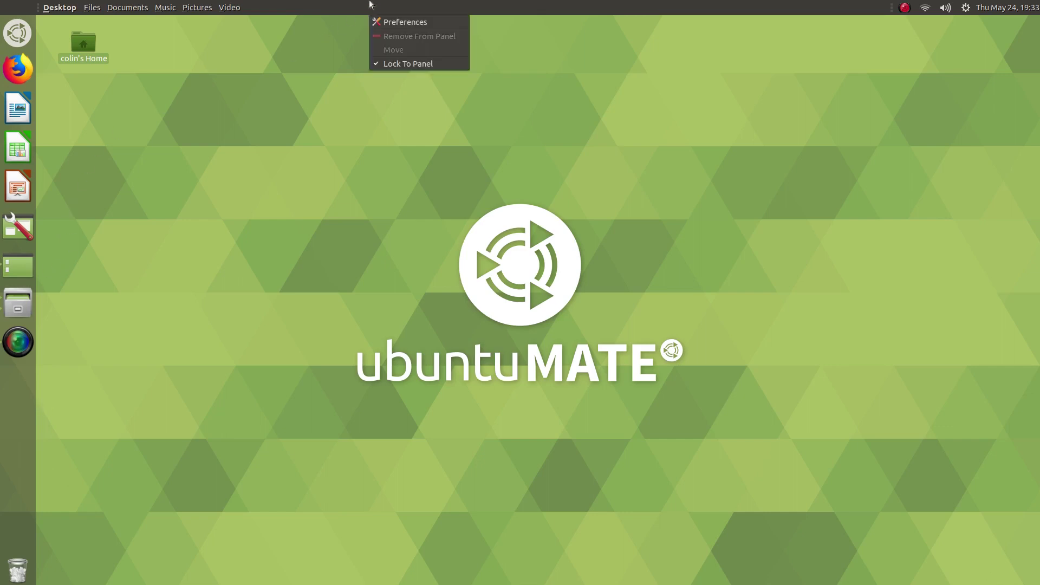
left_click(524, 71)
right_click(6, 9)
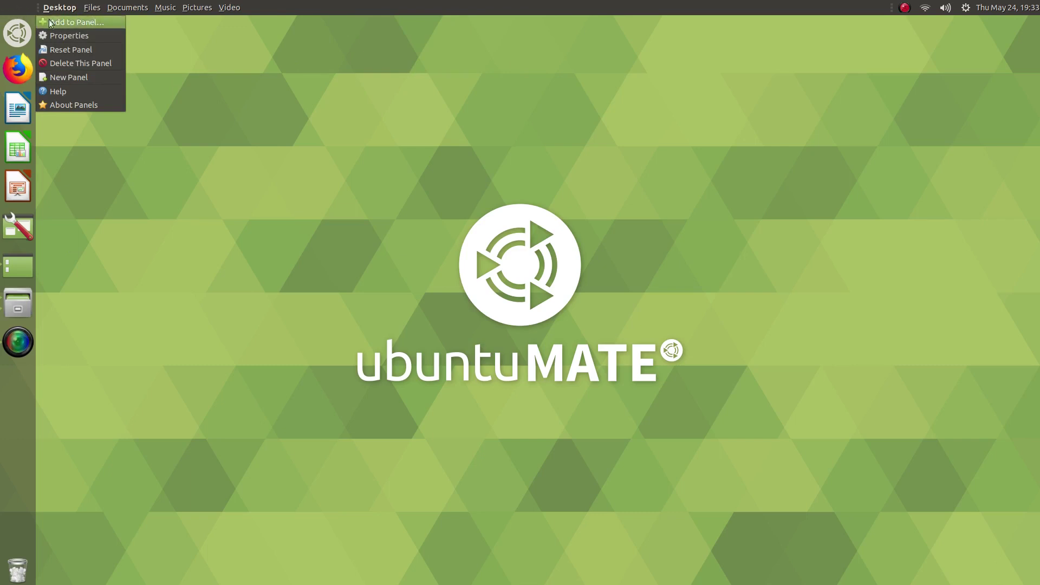
left_click(69, 25)
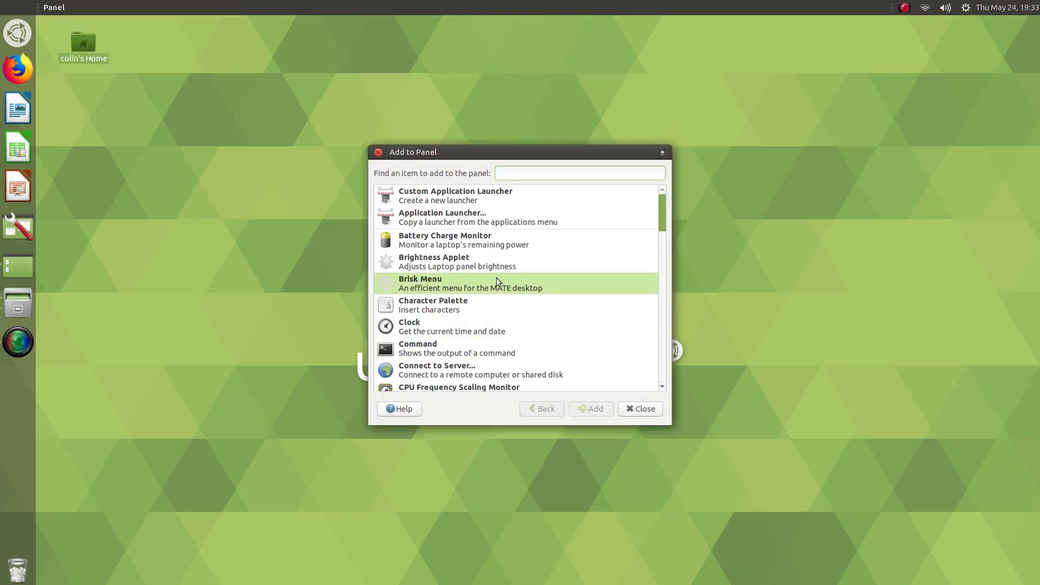
scroll(496, 279, "down", 3)
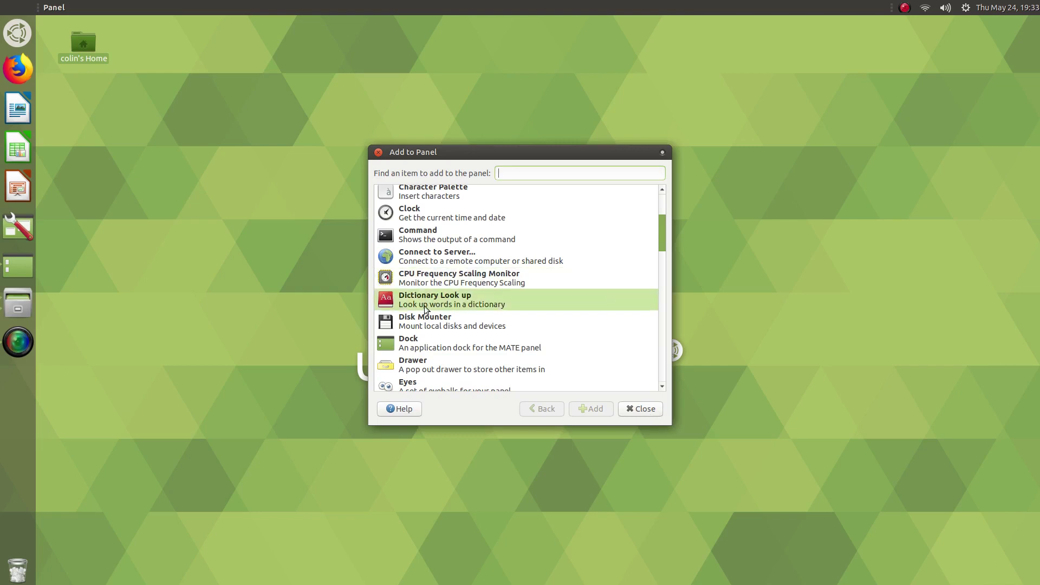
scroll(451, 264, "up", 3)
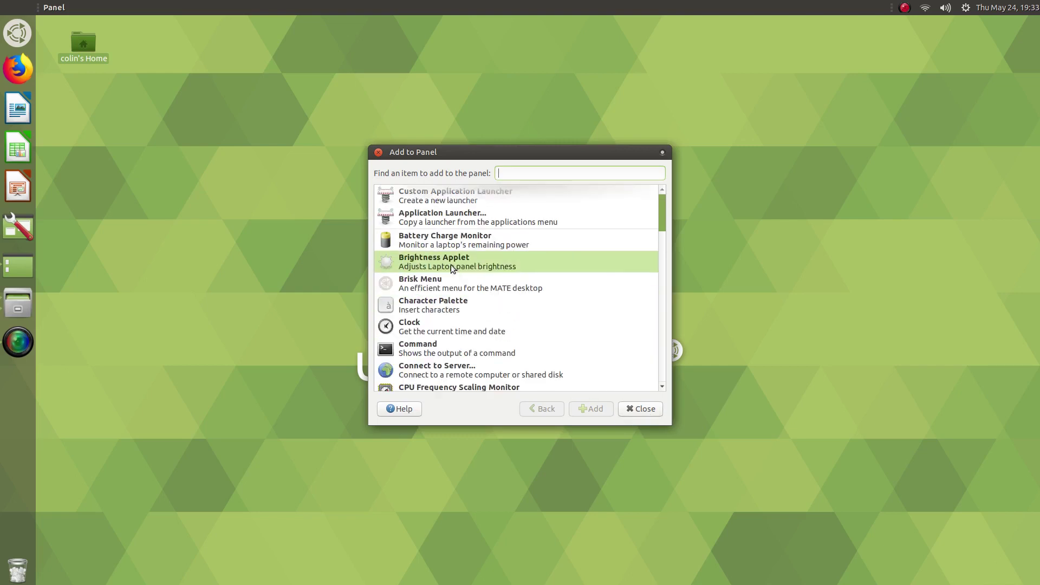
scroll(451, 264, "down", 1)
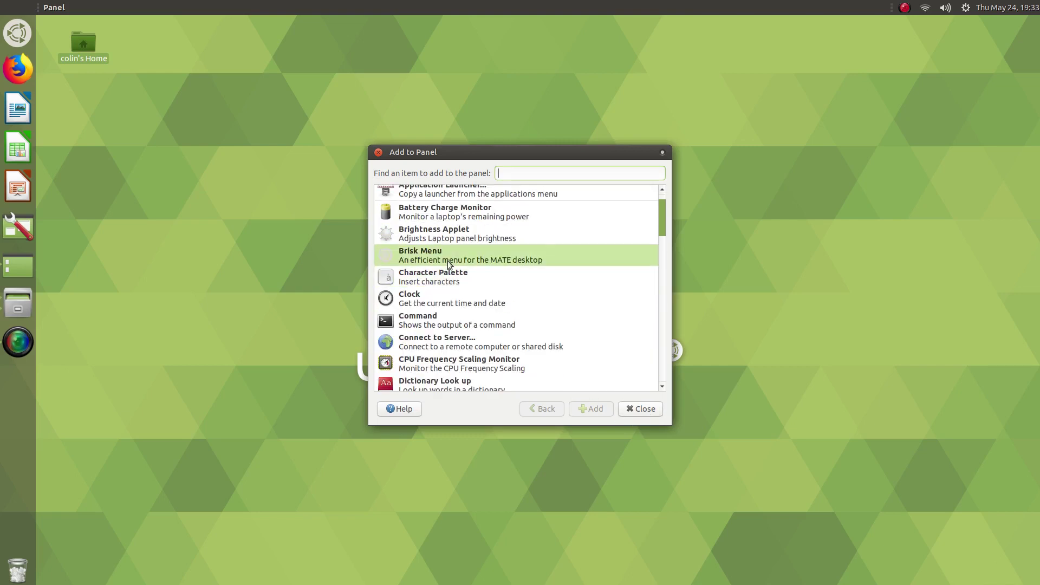
scroll(448, 263, "down", 3)
scroll(446, 261, "down", 11)
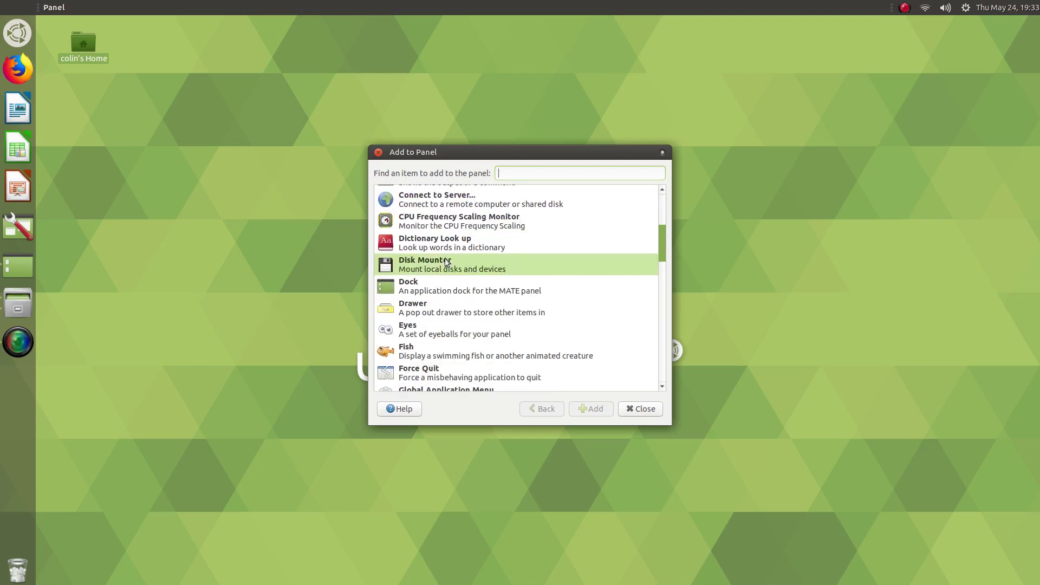
scroll(444, 258, "down", 5)
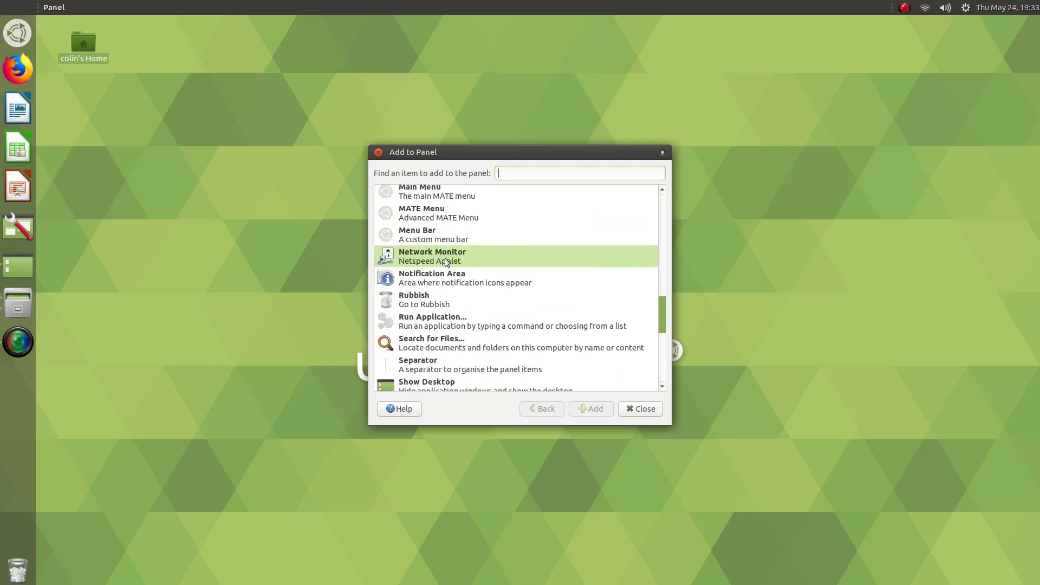
scroll(483, 275, "up", 2)
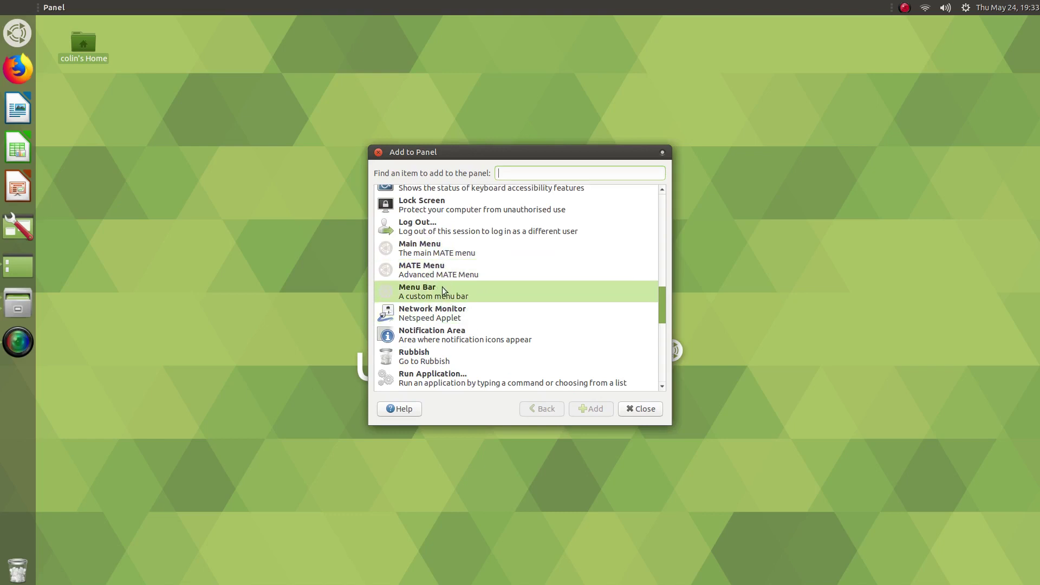
left_click(642, 408)
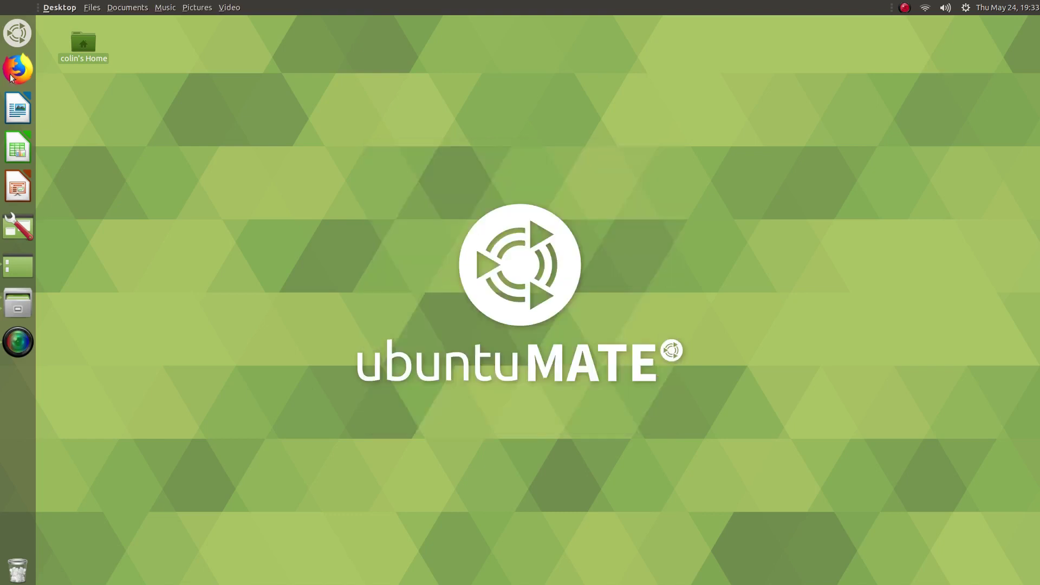
- View the Brisk Menu launcher's About details, browse the launcher's System Tools category, and dismiss the launcher
right_click(11, 42)
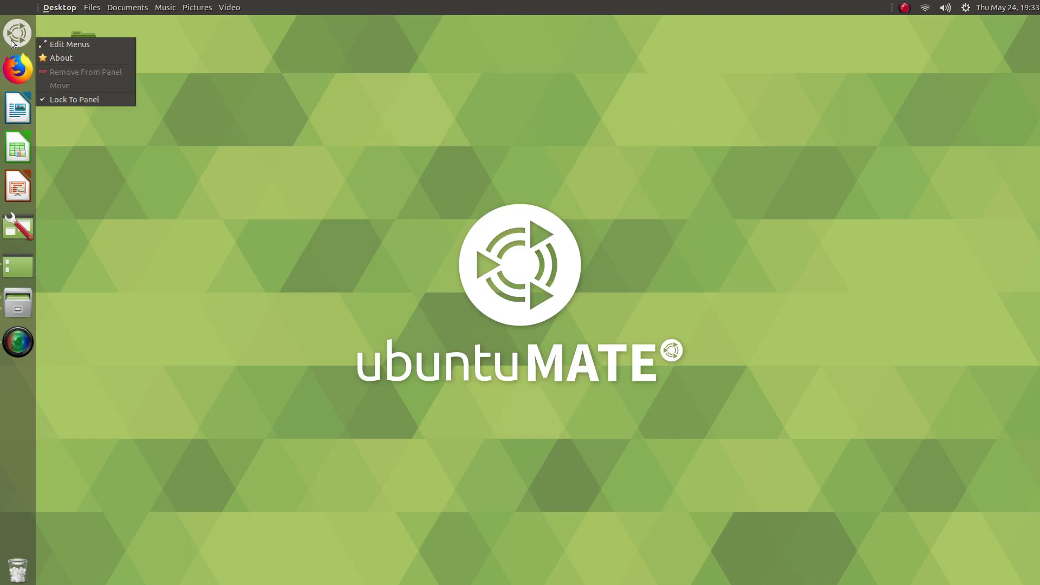
left_click(57, 58)
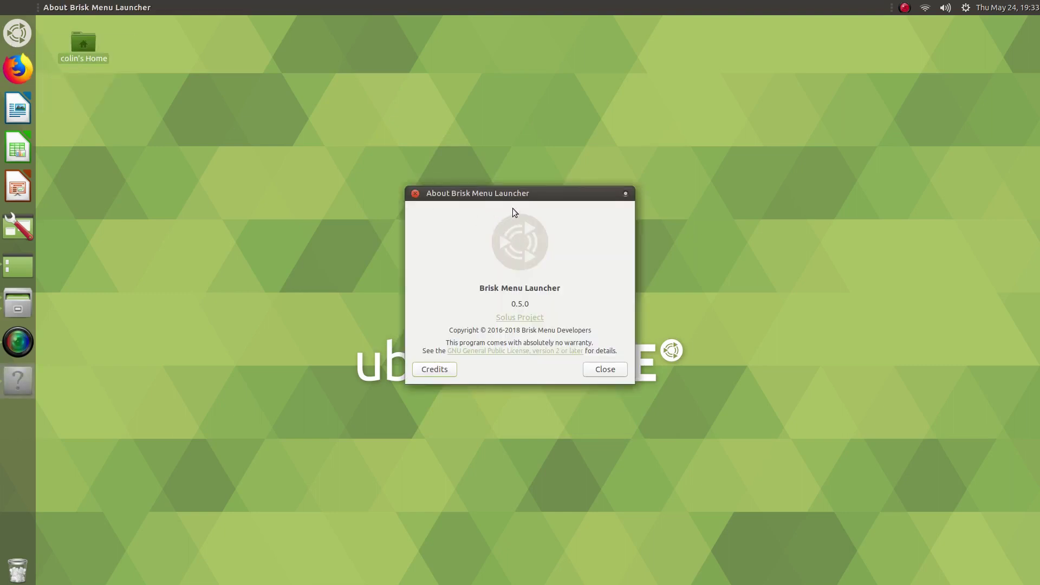
left_click(605, 369)
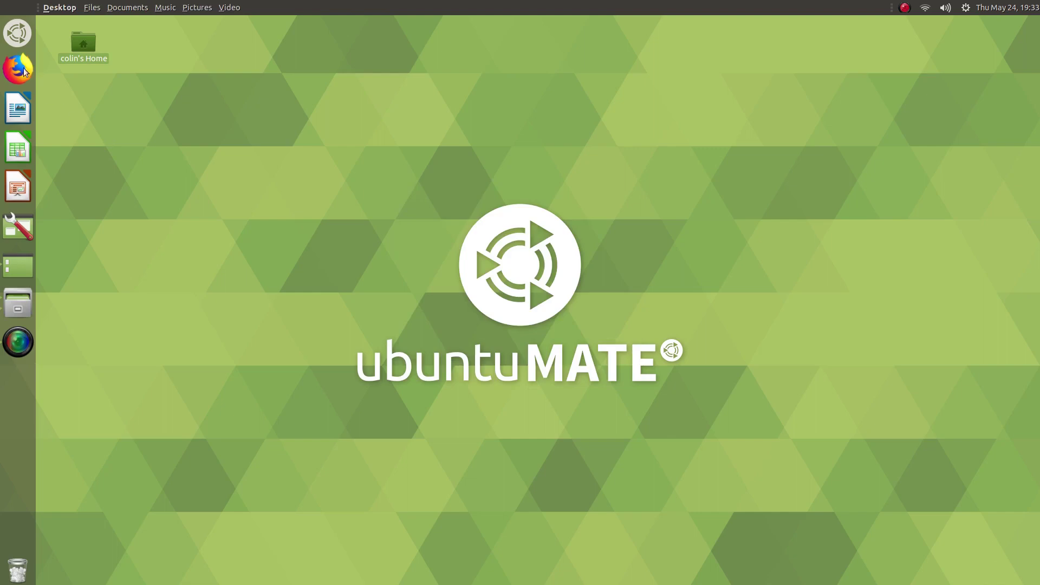
left_click(17, 33)
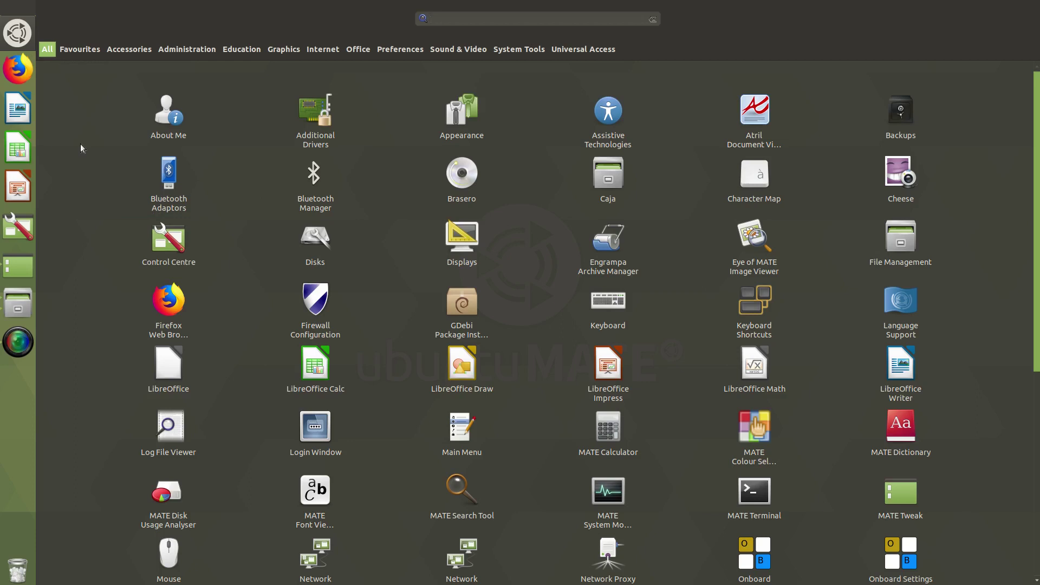
left_click(502, 48)
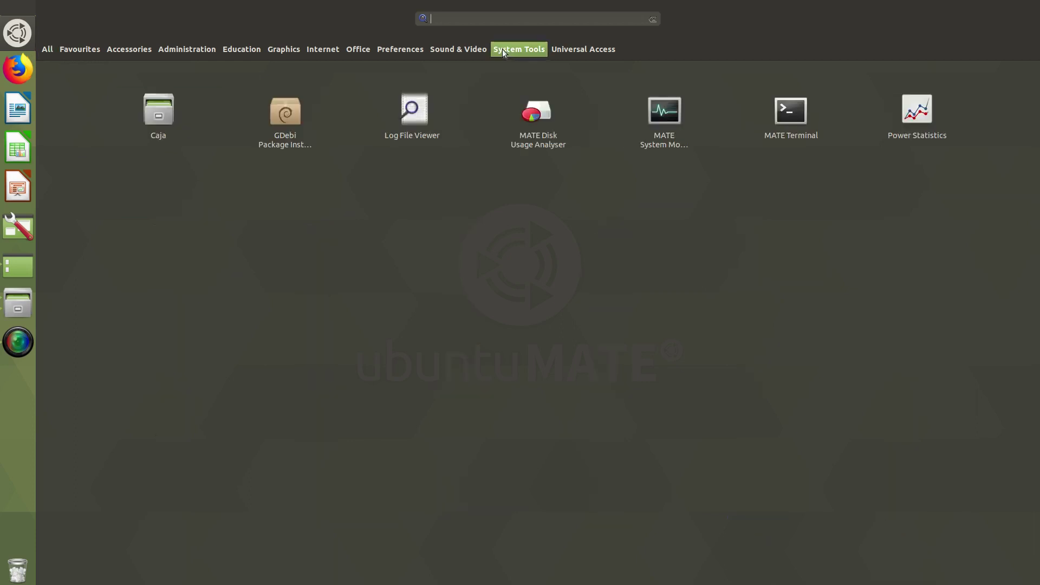
key("Escape")
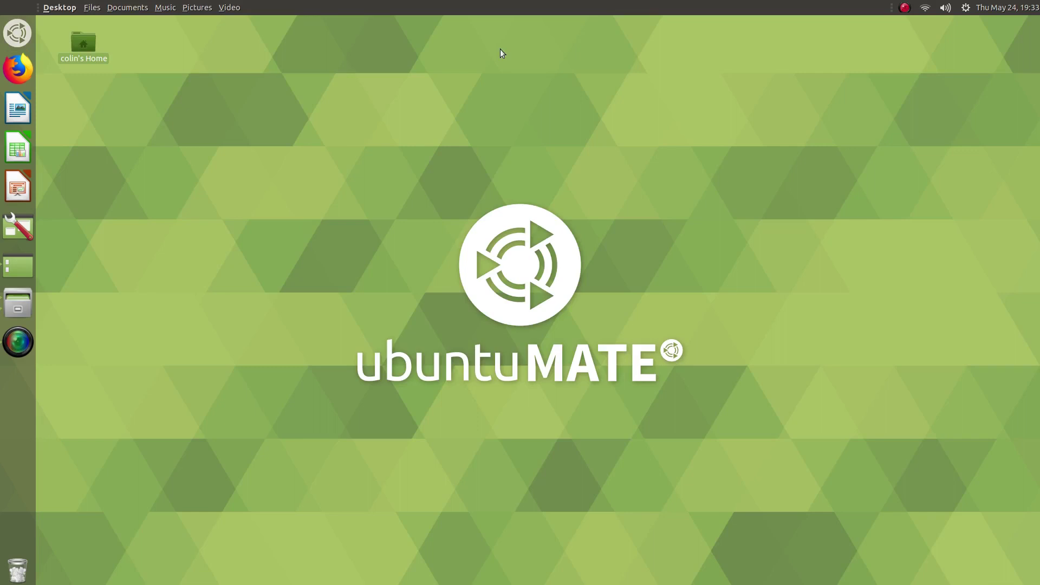
- Check the Brisk Menu launcher's About details again, and show and dismiss the full-screen launcher
right_click(19, 35)
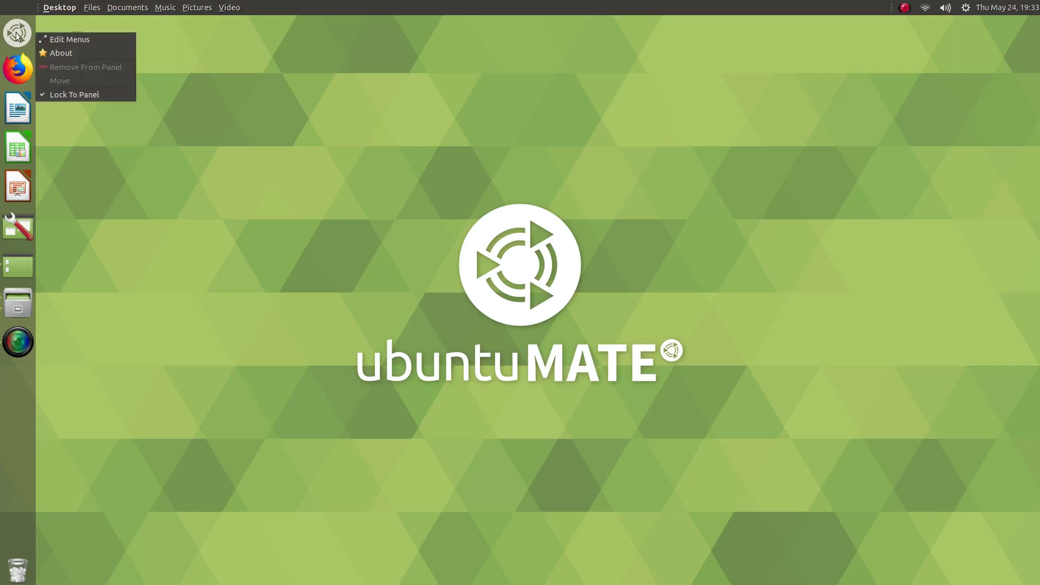
left_click(50, 53)
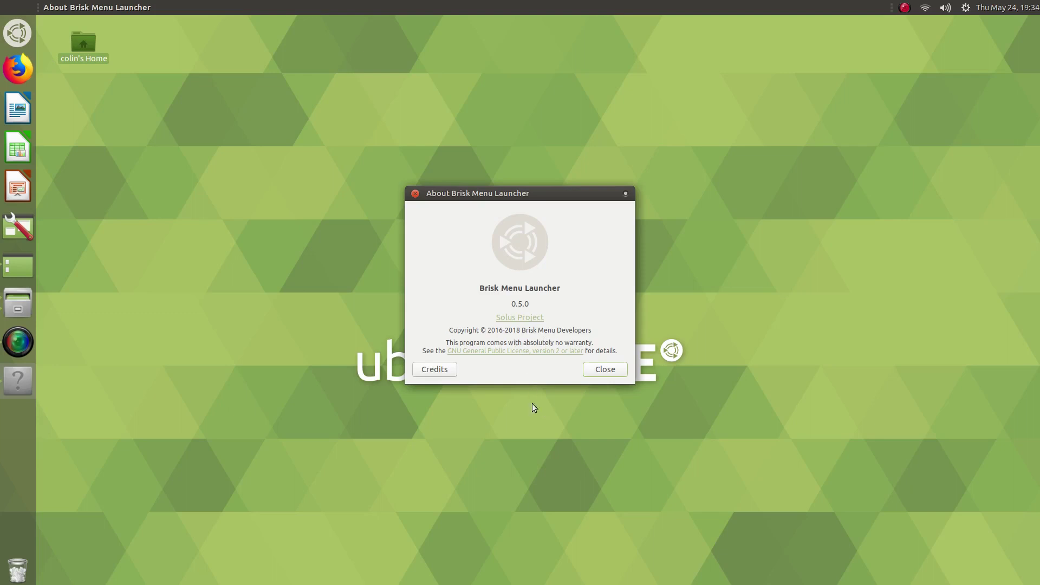
left_click(604, 370)
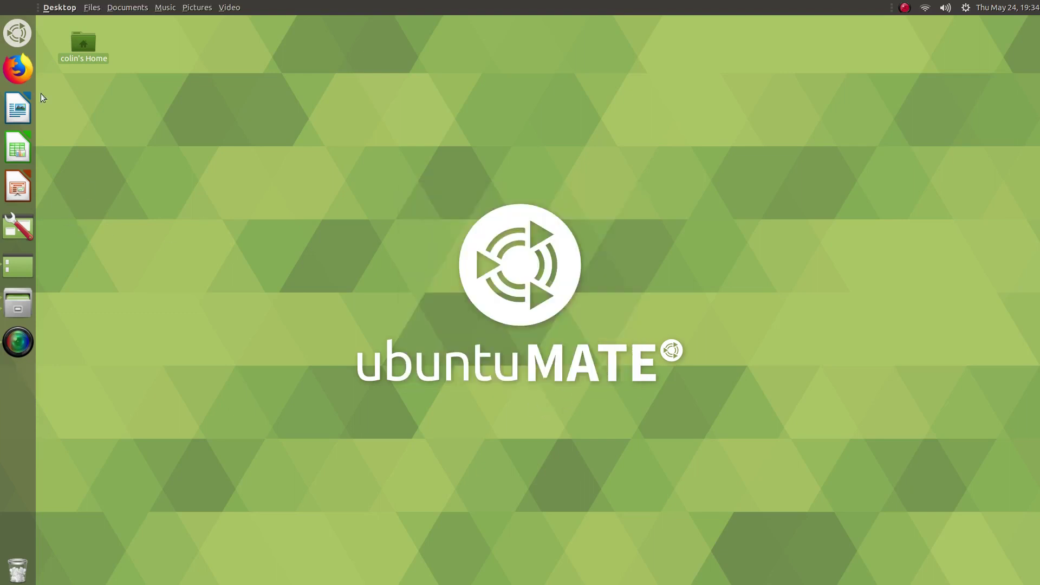
left_click(17, 34)
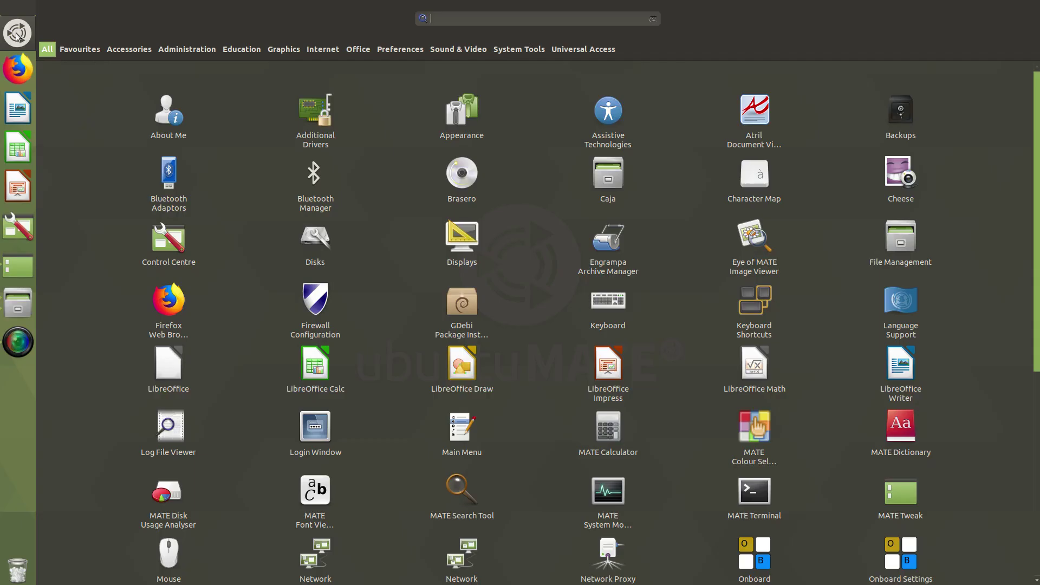
left_click(16, 34)
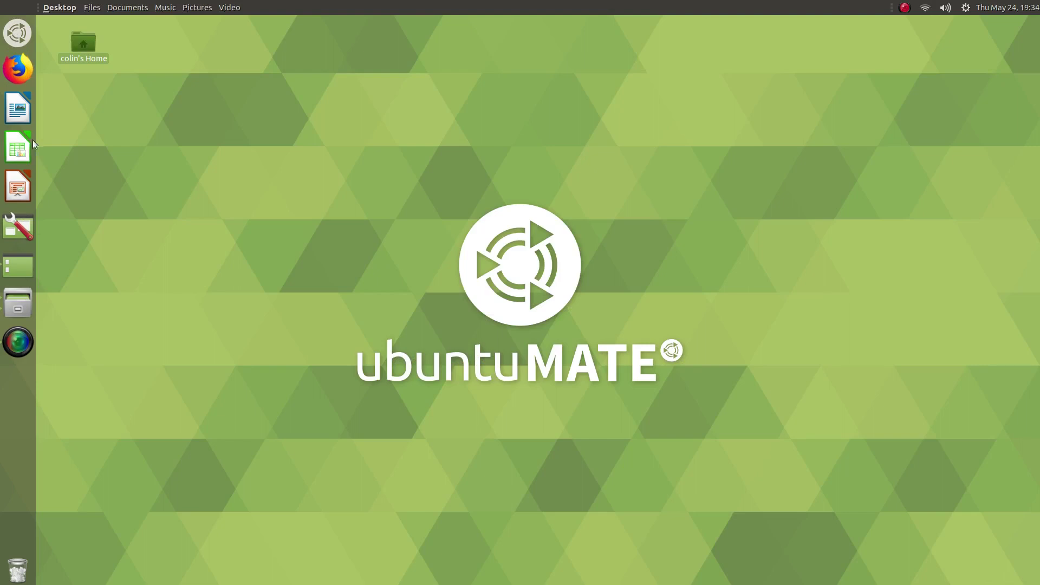
- Examine the dock context options for Firefox, LibreOffice Writer and Caja, and the dock's list of Caja windows, dismissing each
right_click(15, 66)
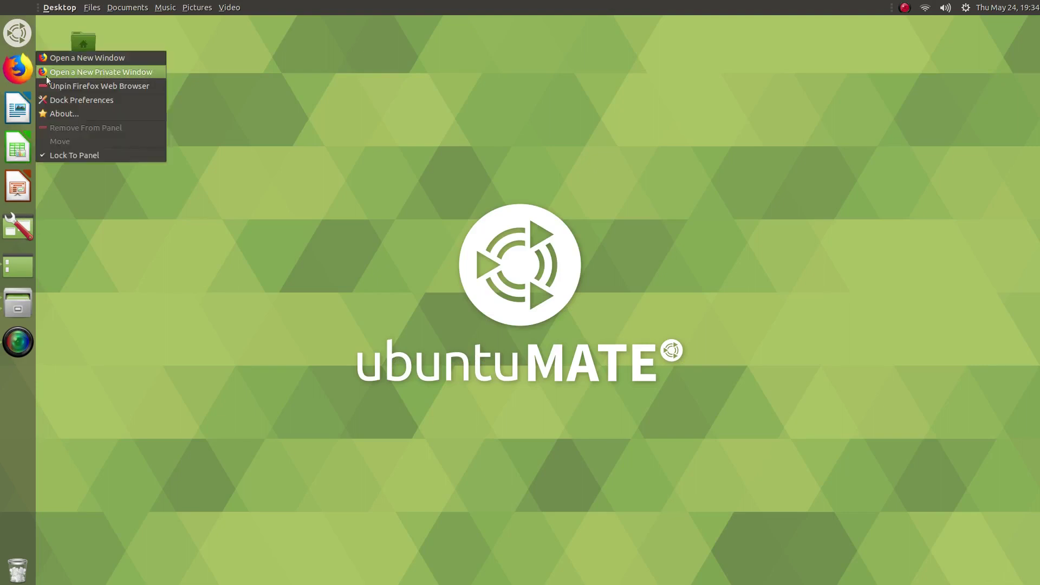
left_click(401, 113)
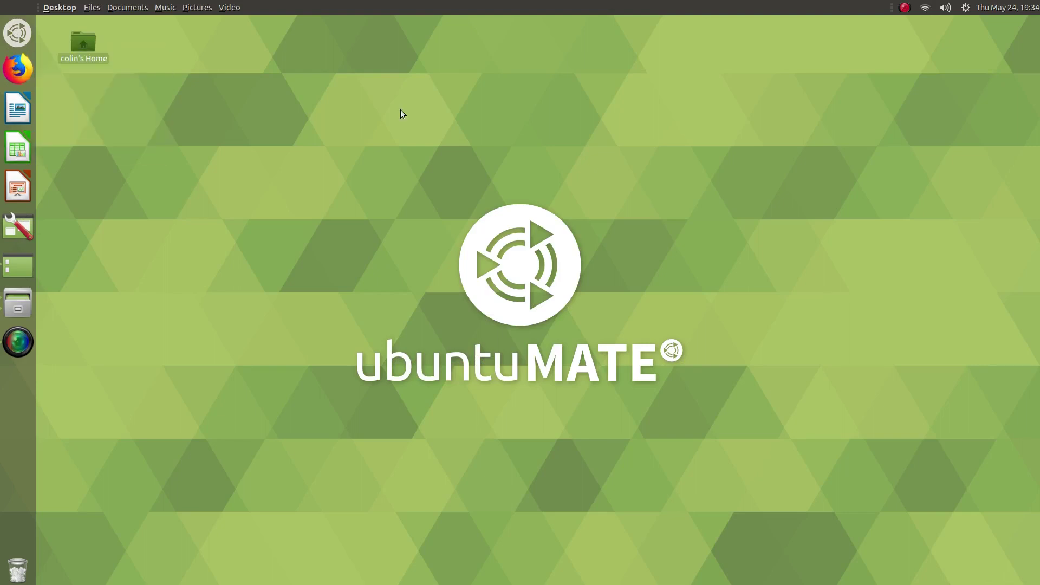
right_click(17, 107)
left_click(216, 216)
right_click(19, 302)
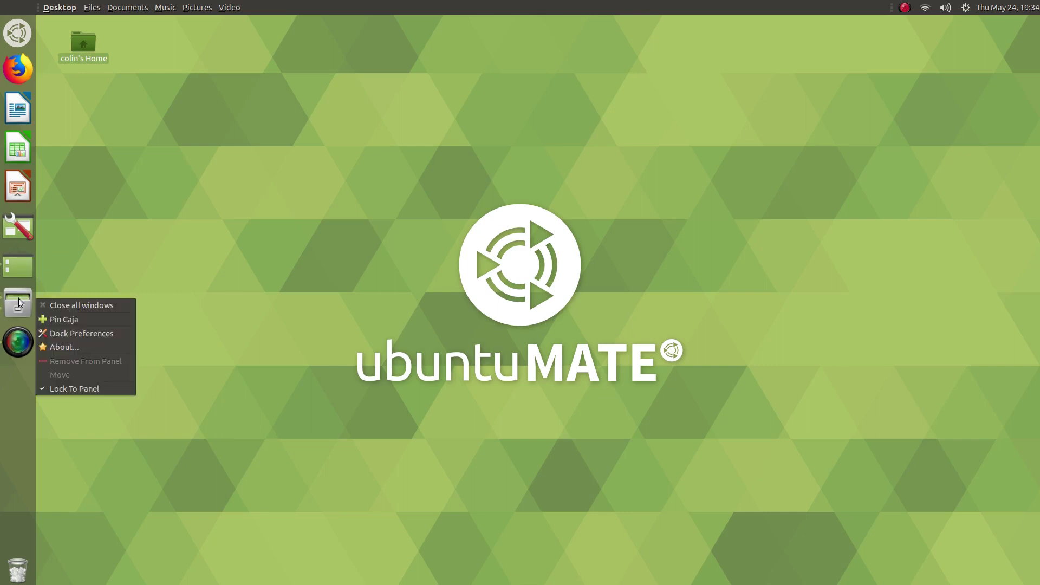
left_click(183, 248)
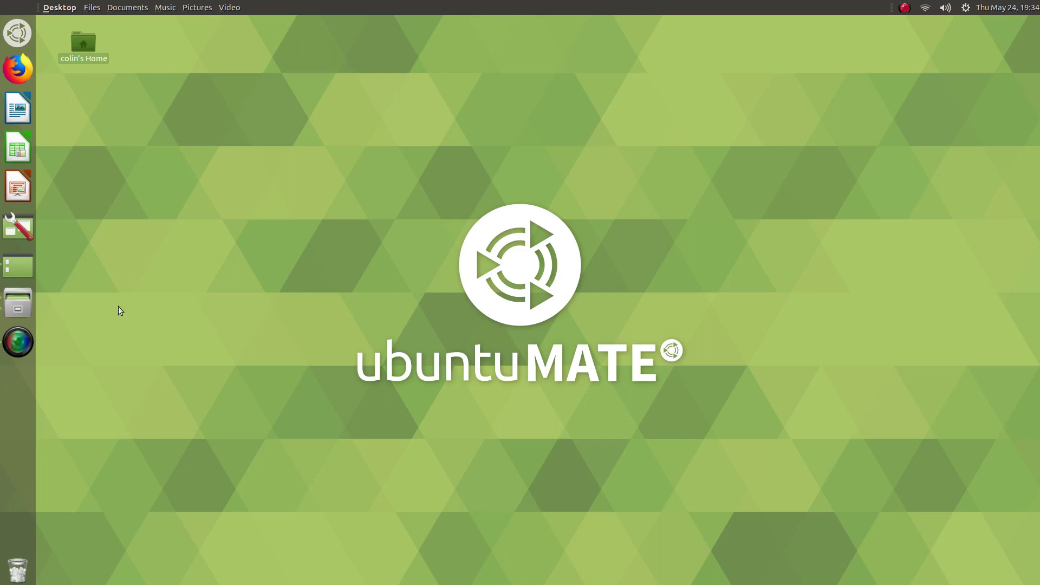
mouse_move(18, 302)
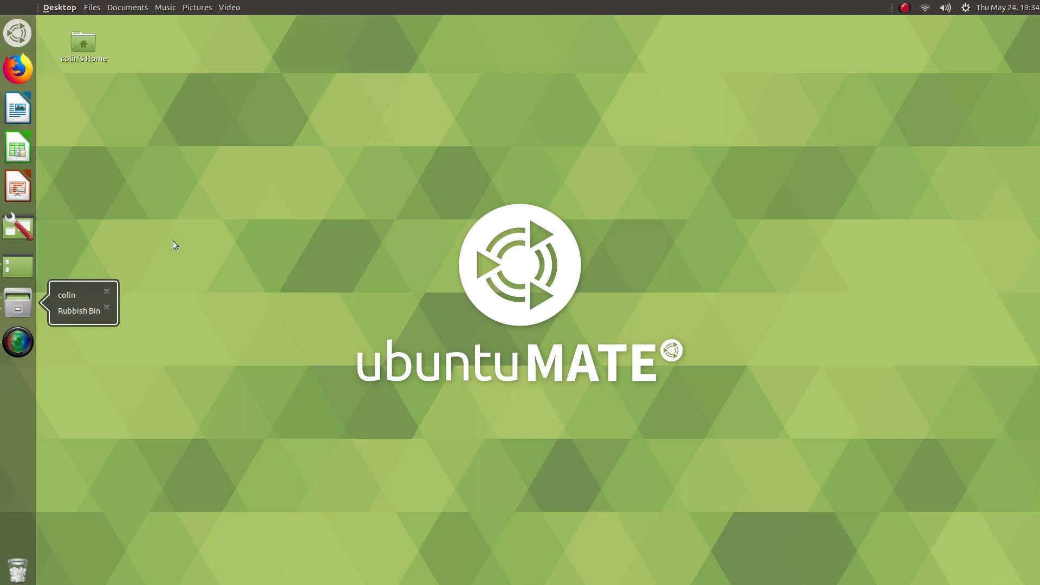
right_click(137, 182)
left_click(119, 178)
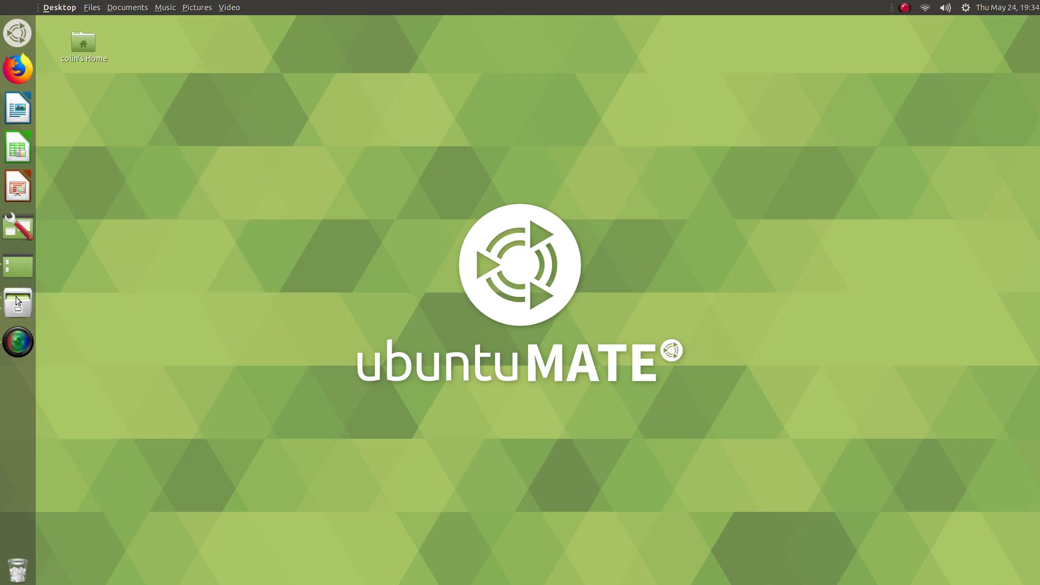
- Bring back the home folder window from the dock's Caja window list and look through its global application menus
mouse_move(16, 301)
left_click(70, 293)
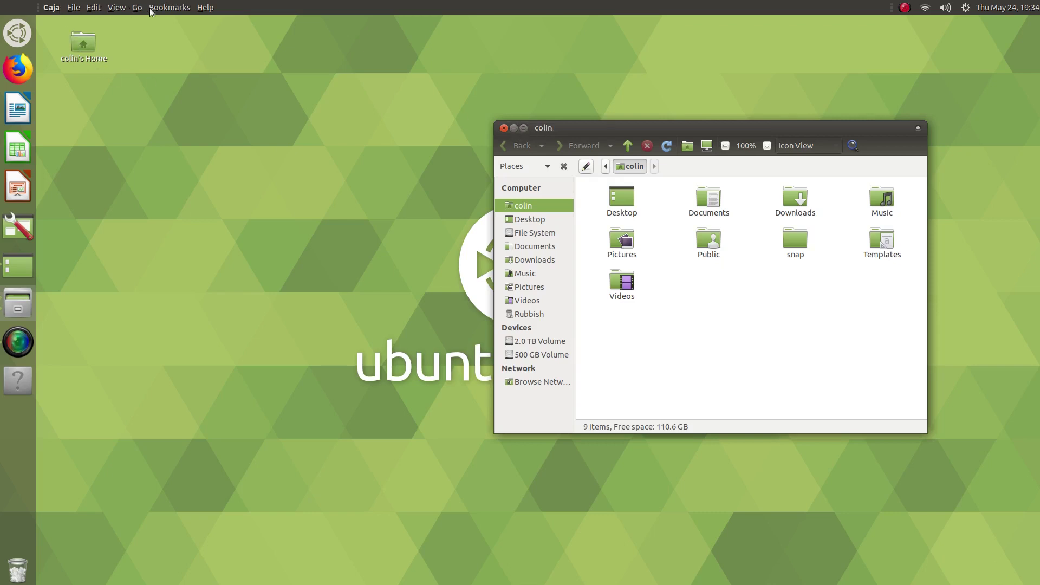
left_click(80, 7)
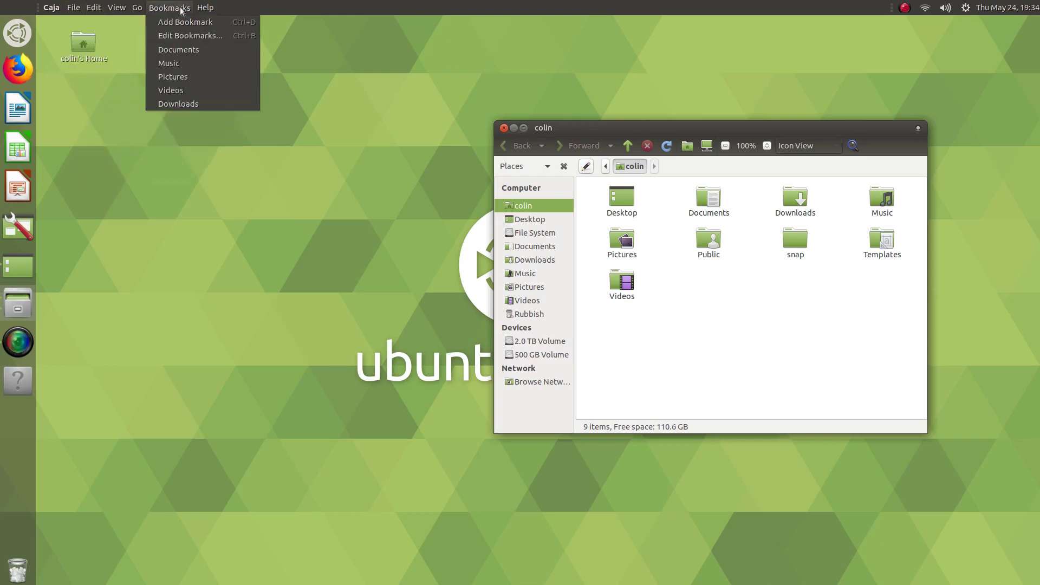
left_click(626, 99)
- Maximise and unmaximise the home folder window, move it to the middle of the desktop, and minimise it
double_click(668, 130)
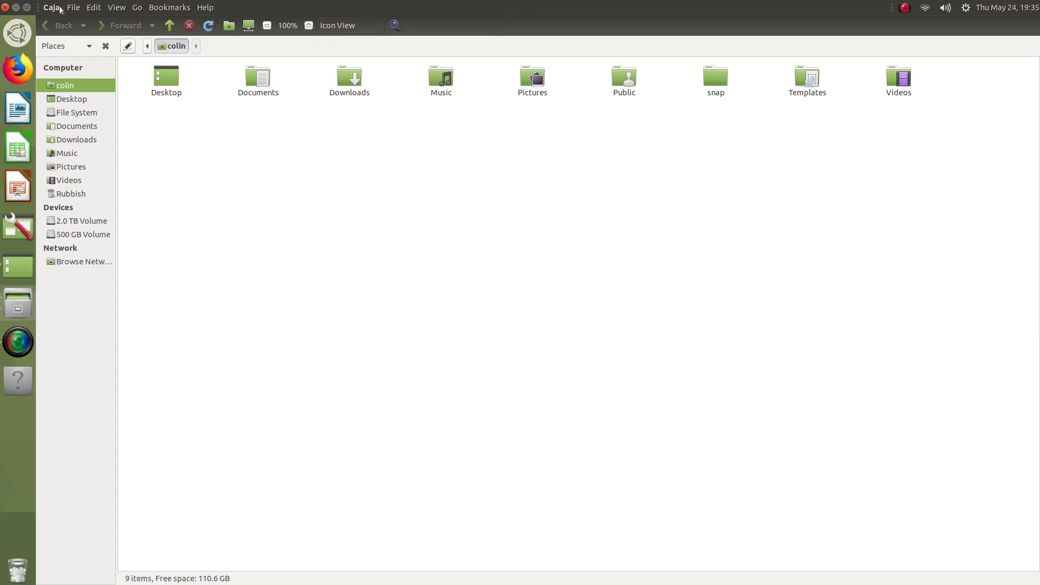
left_click(27, 7)
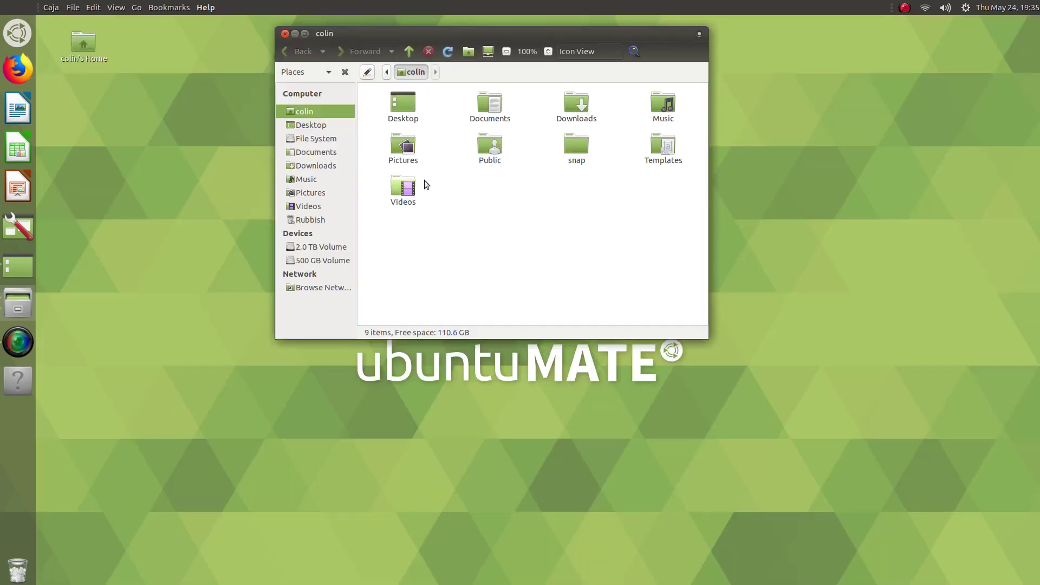
left_click_drag(537, 31, 583, 172)
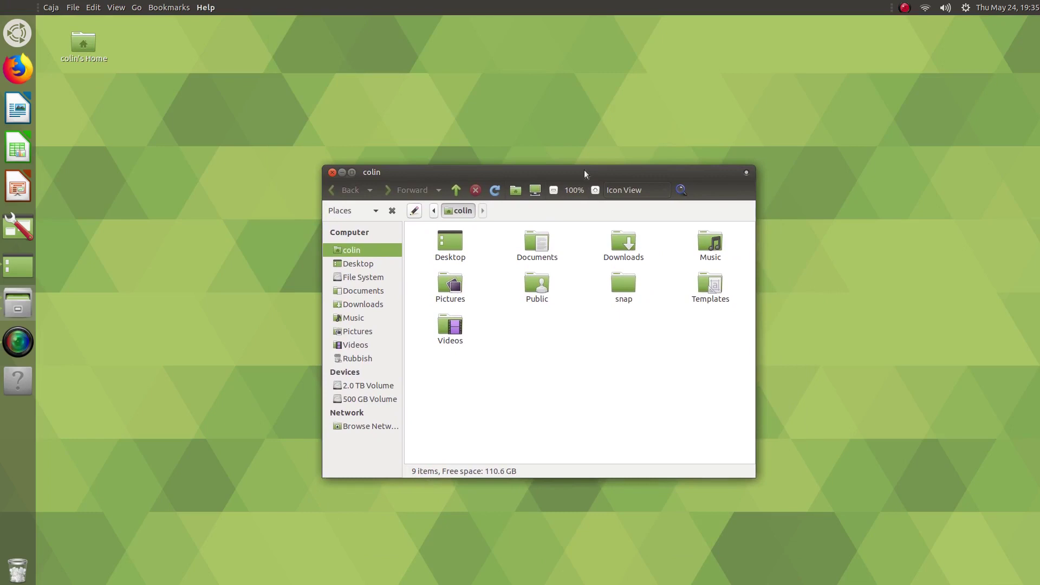
left_click(341, 172)
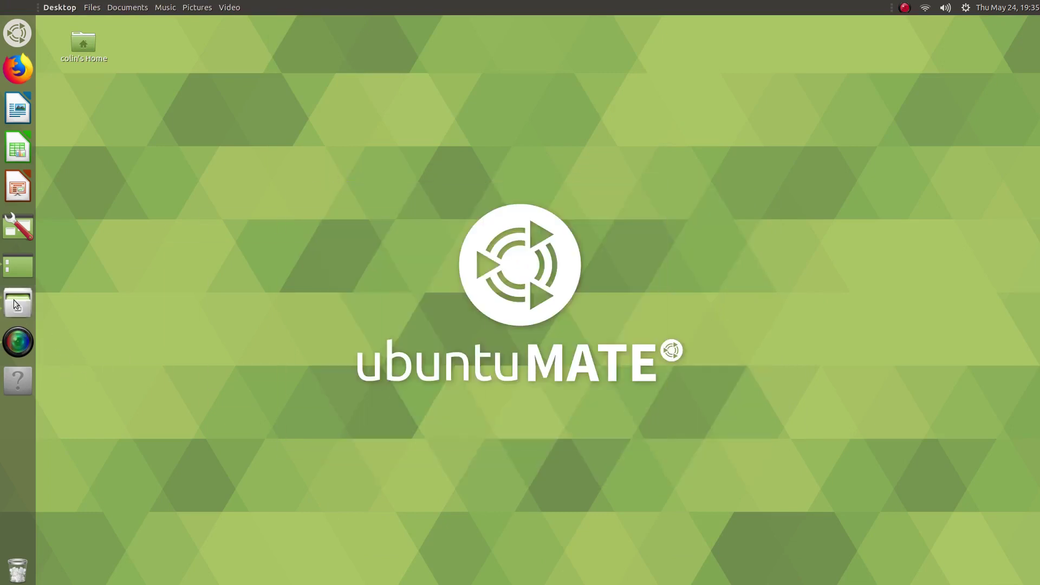
- Restore MATE Tweak, change the panel layout to Netbook, confirm replacing the current configuration, and minimise MATE Tweak
left_click(18, 266)
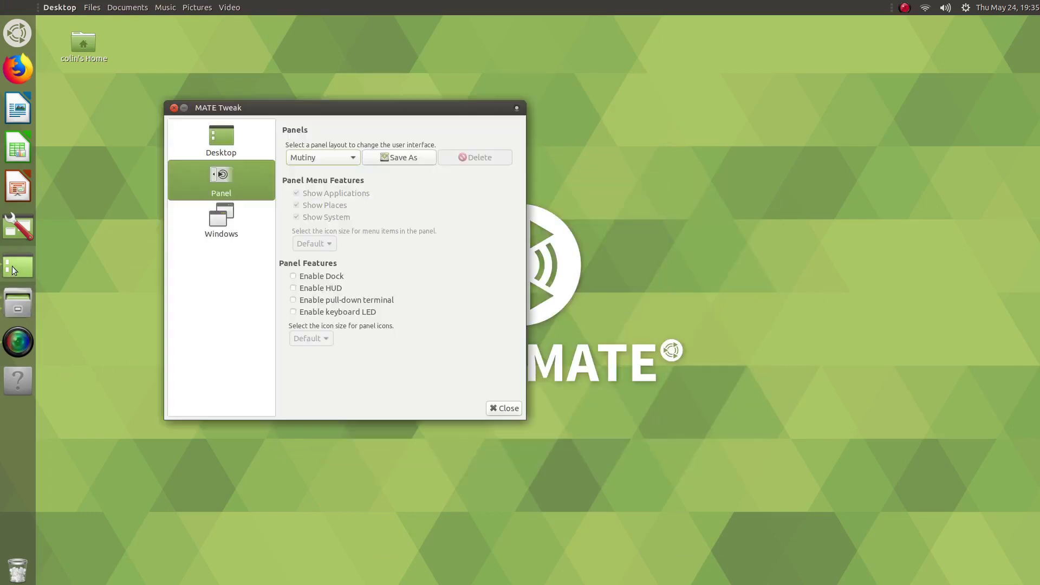
left_click(313, 163)
left_click(311, 173)
left_click(695, 321)
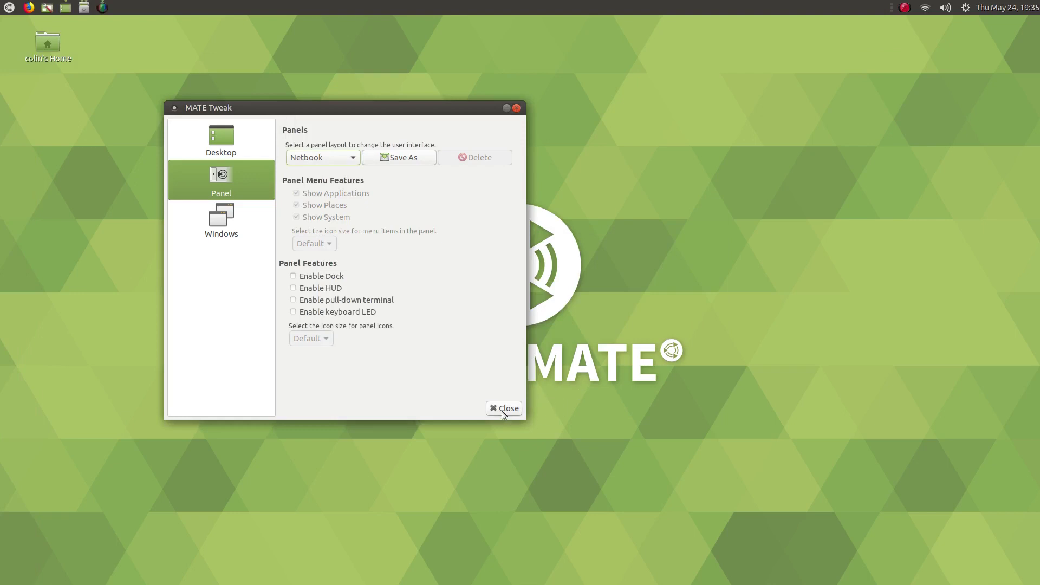
left_click(507, 109)
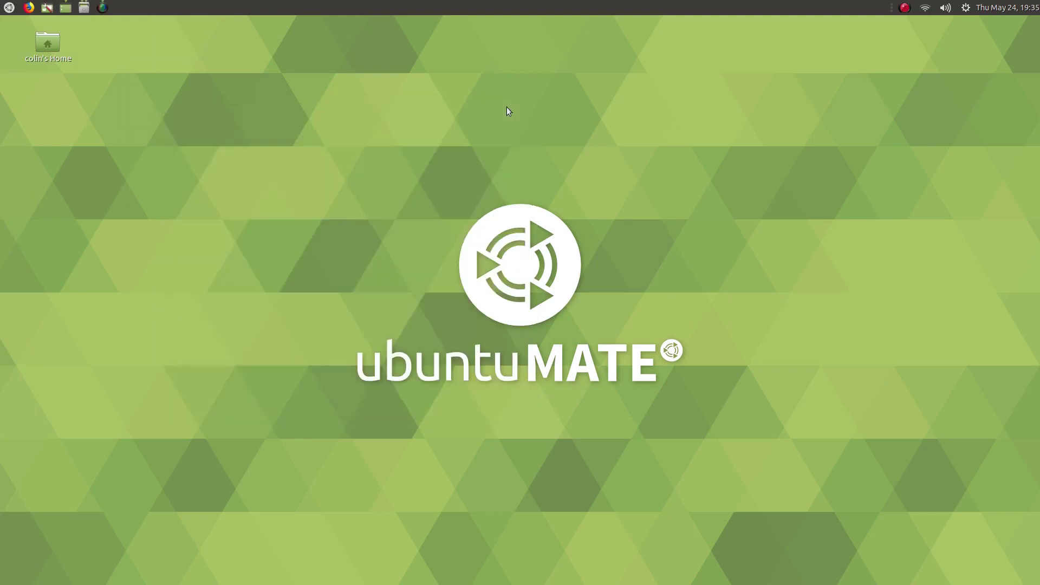
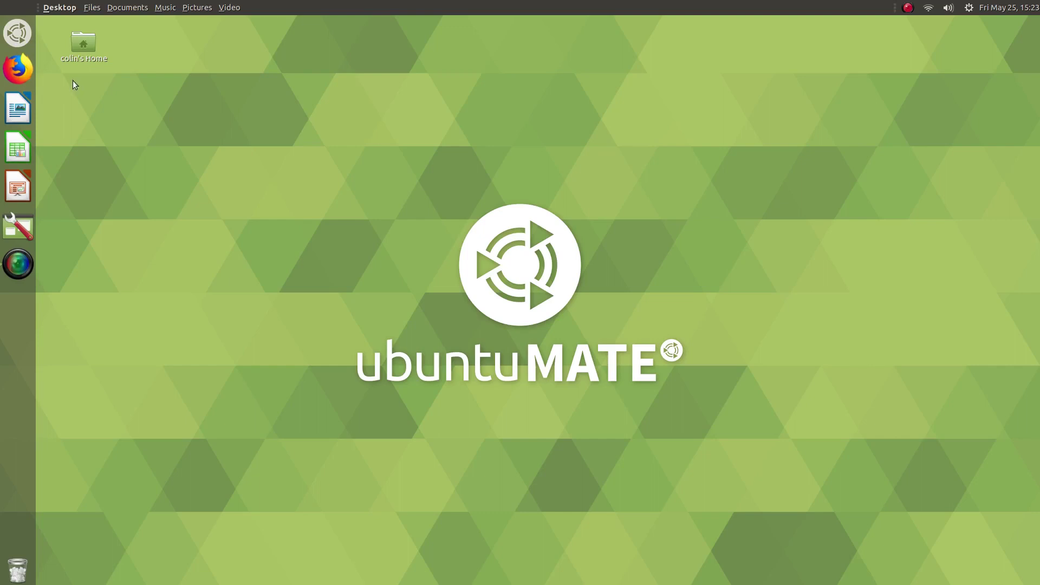
- Launch Firefox and LibreOffice Writer in turn, putting each window away once it has opened
left_click(18, 68)
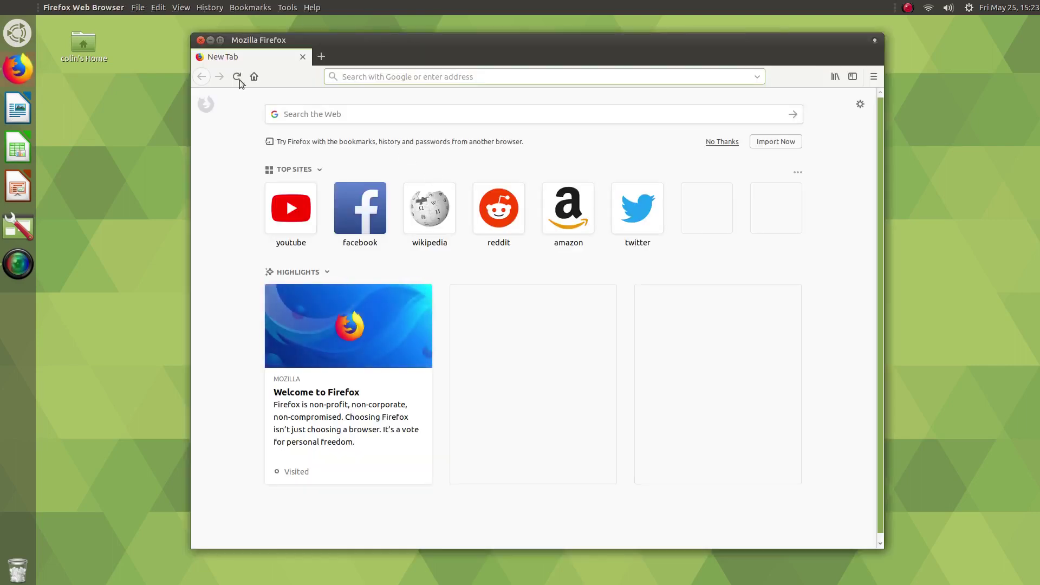
left_click(201, 40)
left_click(18, 107)
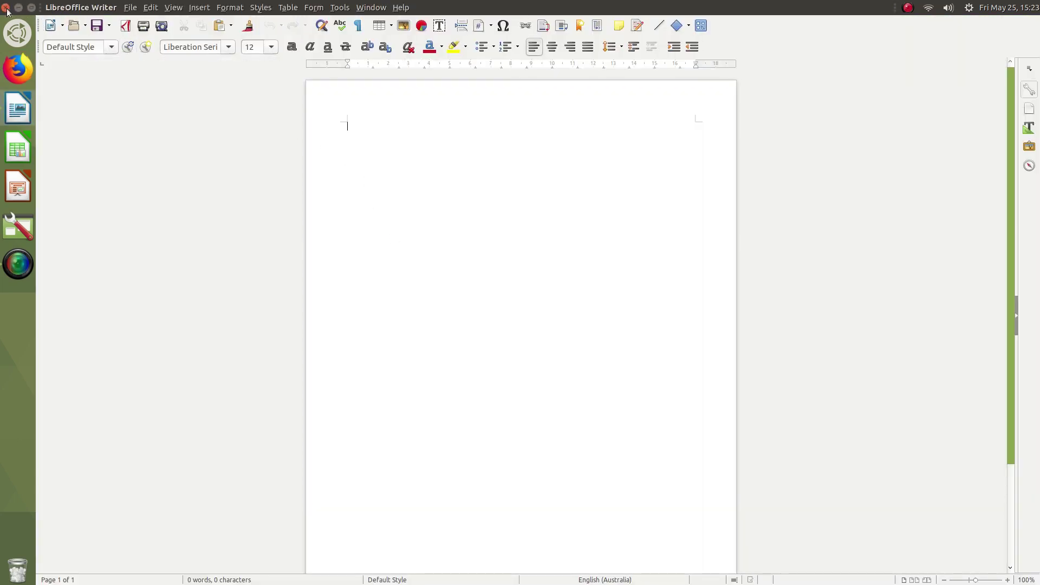
left_click(18, 8)
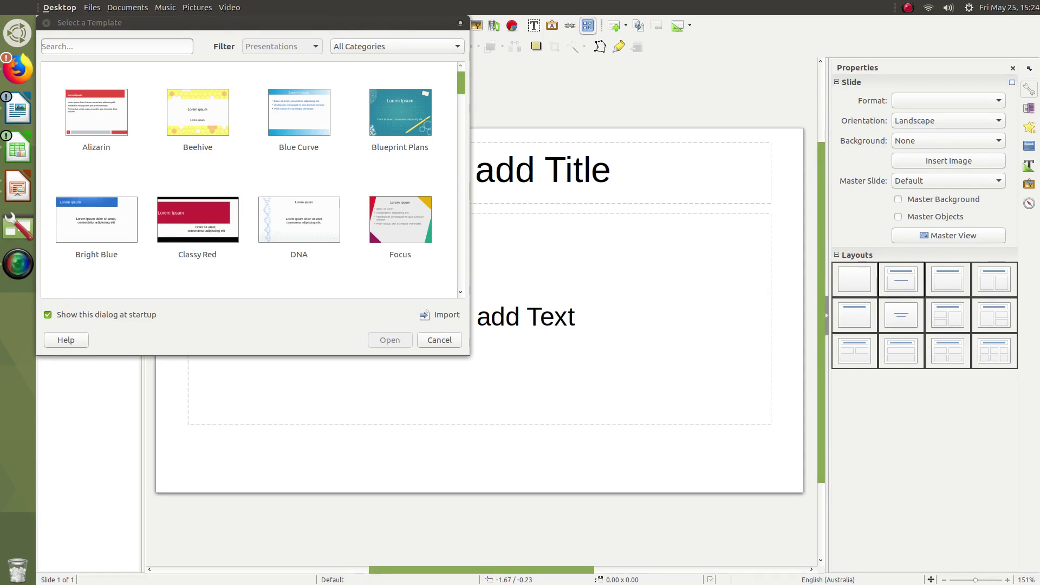
- Cycle through the open application windows to bring SimpleScreenRecorder to the front
key("alt+Tab")
key("alt+Tab")
key("alt+Tab")
key("alt+Tab")
key("alt+Tab")
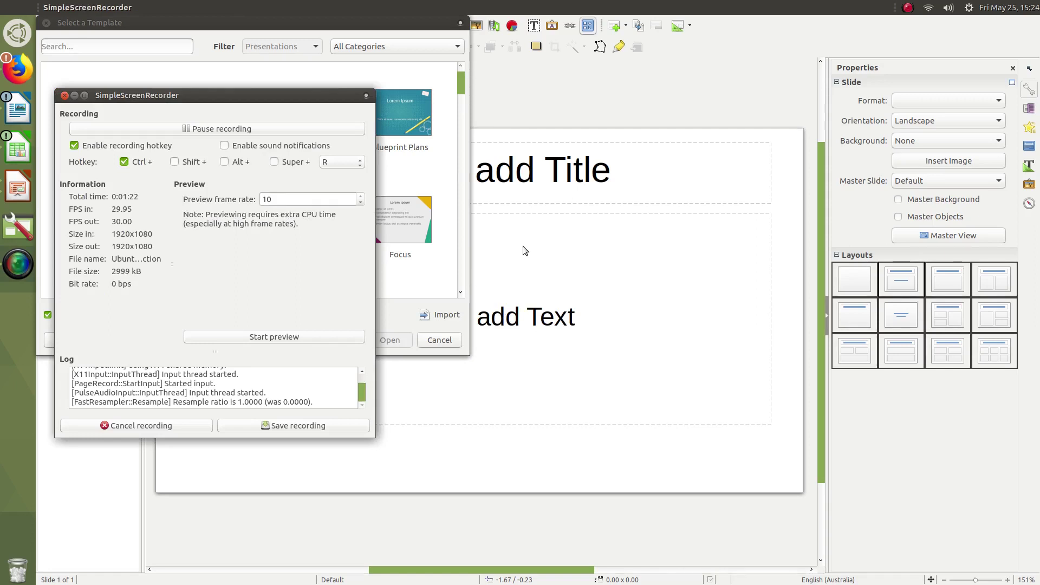
- Switch through the open windows to Firefox and place the cursor in its address bar
key("alt+Tab")
key("alt+Tab")
key("alt+Tab")
key("alt+Tab")
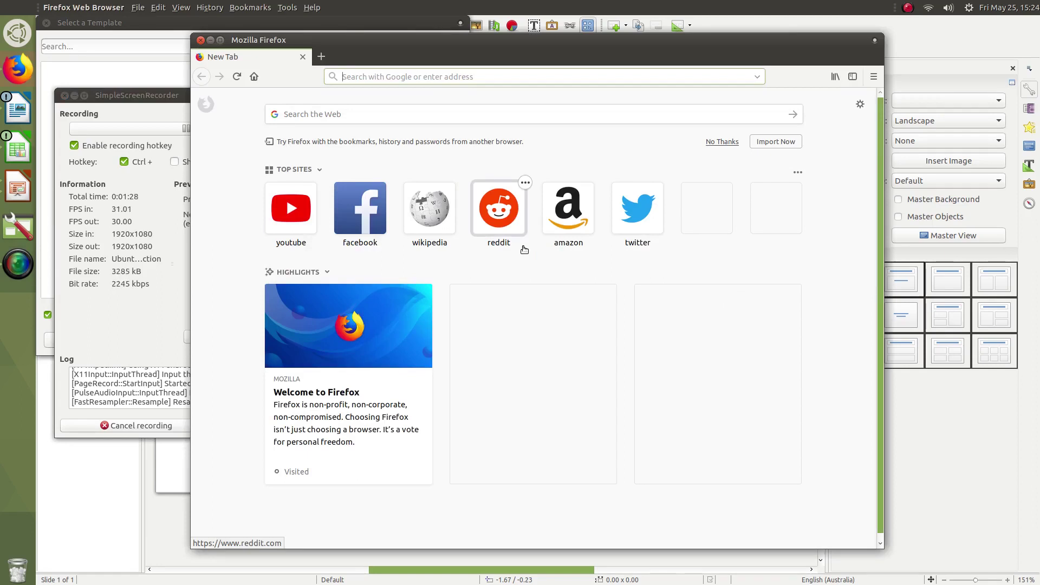
key("ctrl+l")
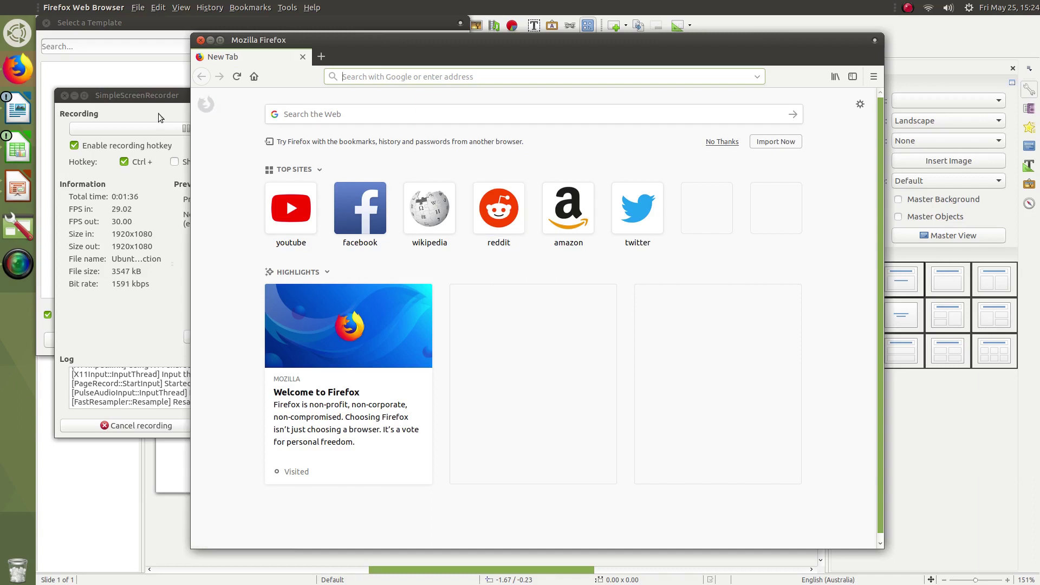
- Bring the SimpleScreenRecorder window to the front and minimise it
left_click(147, 100)
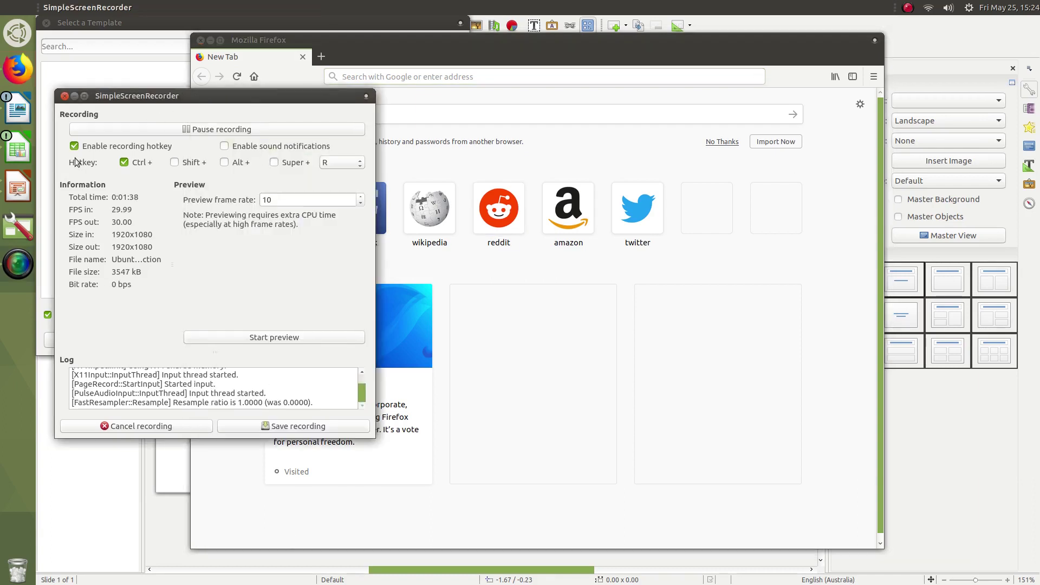
left_click(75, 97)
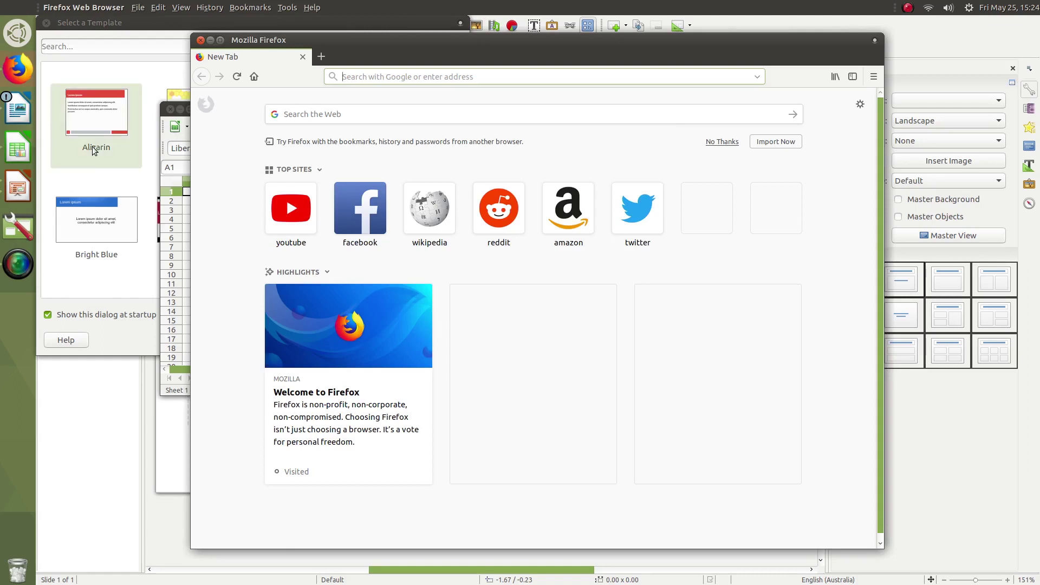
- Bring LibreOffice Impress to the front, dismiss its template selection and minimise the Impress window
left_click(146, 42)
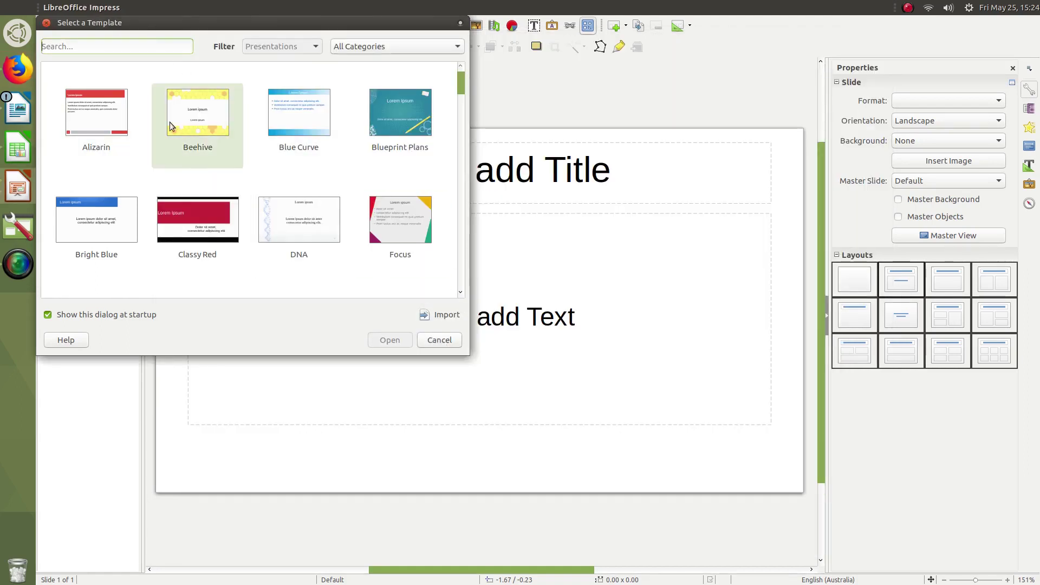
left_click(439, 340)
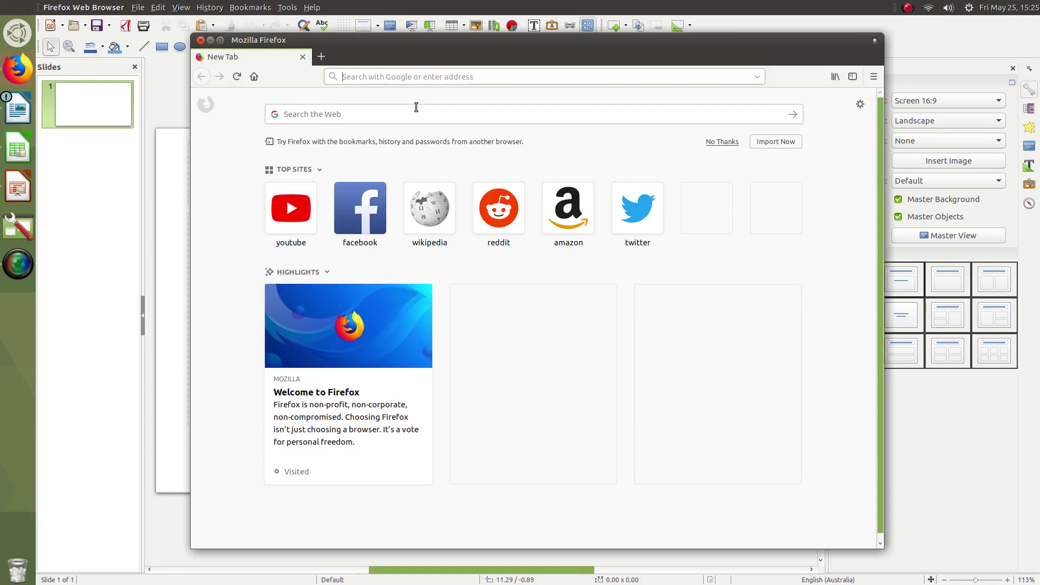
left_click(164, 76)
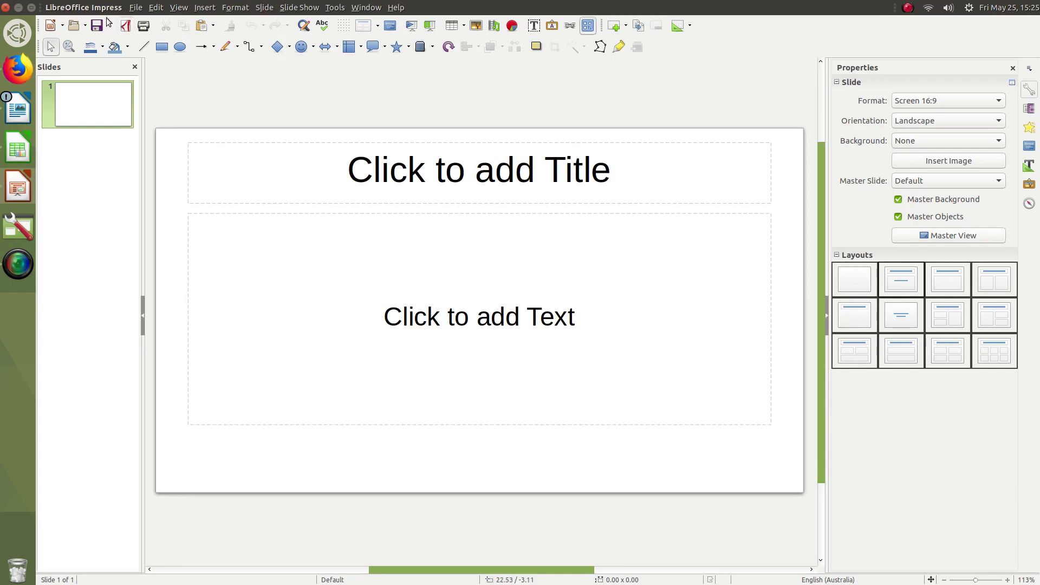
left_click(18, 7)
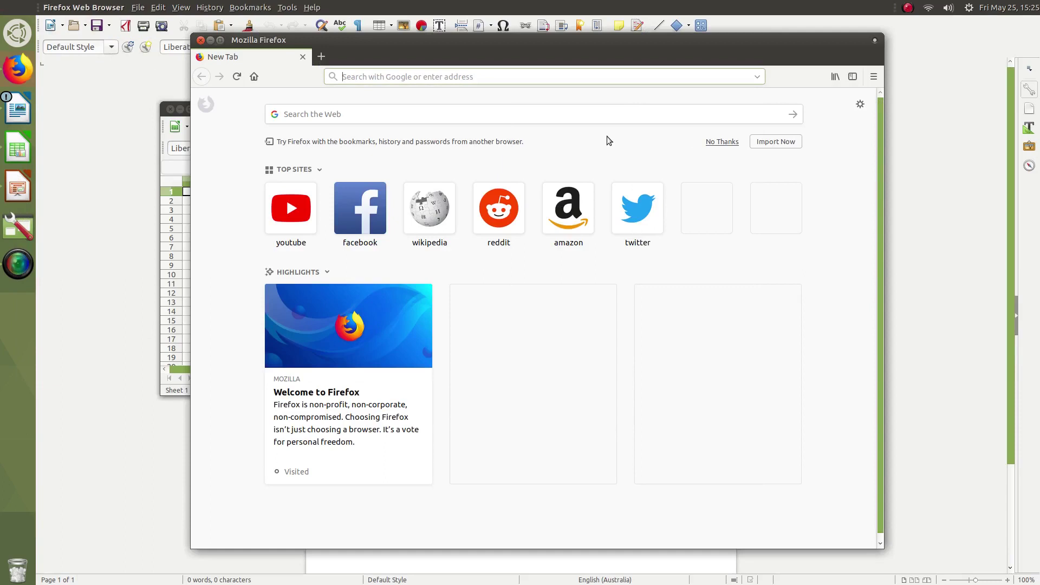
- Close the Firefox, LibreOffice Calc and LibreOffice Writer windows to clear the desktop
key("alt+Tab")
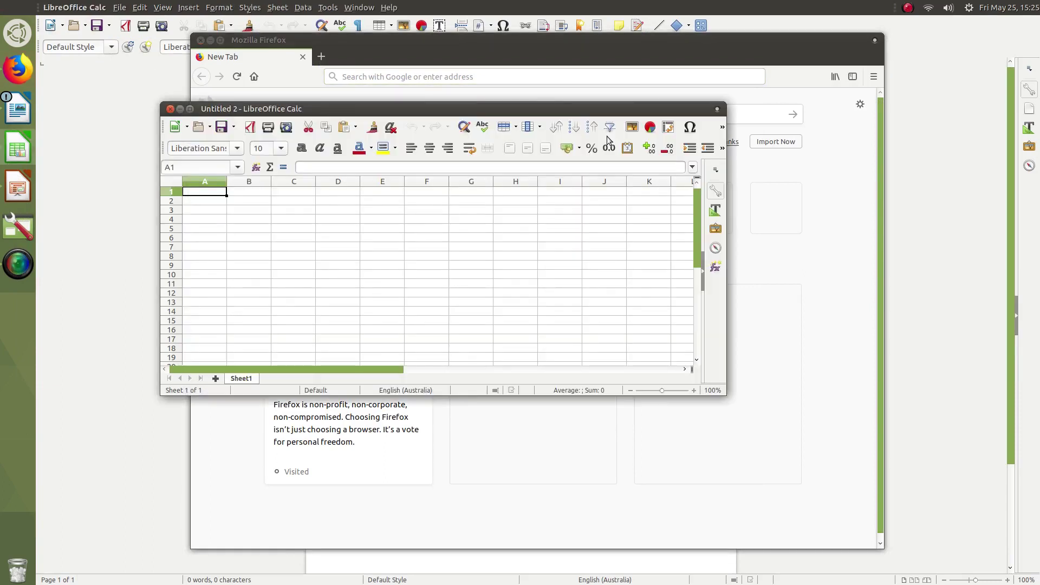
key("alt+Tab")
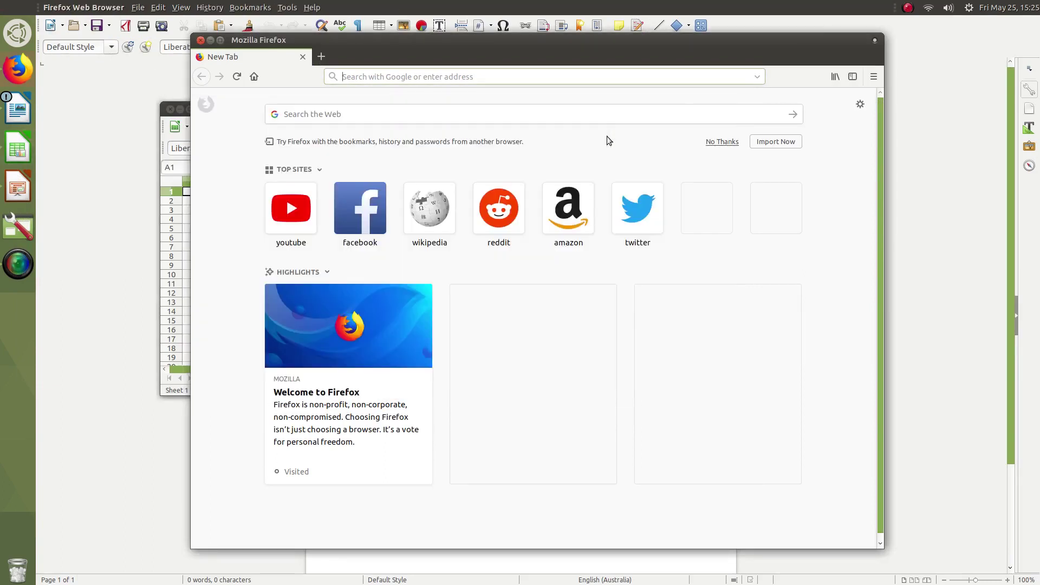
left_click(201, 40)
left_click(170, 109)
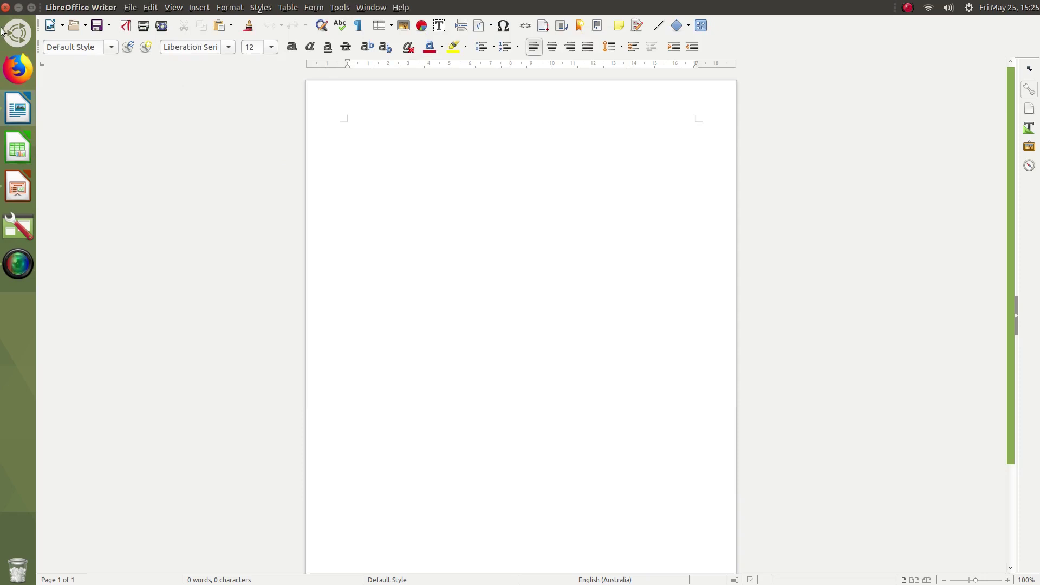
left_click(5, 7)
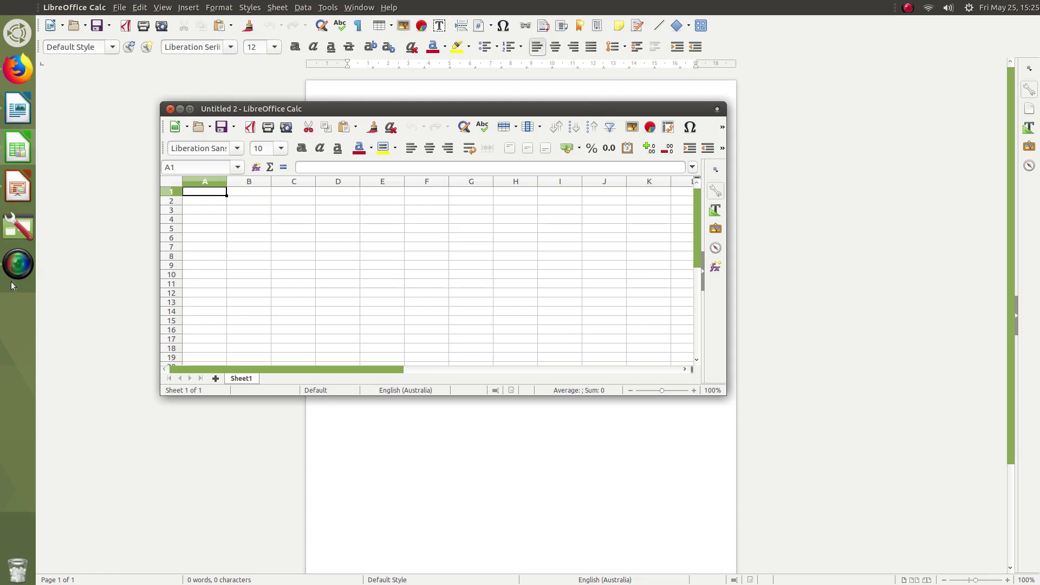
left_click(169, 109)
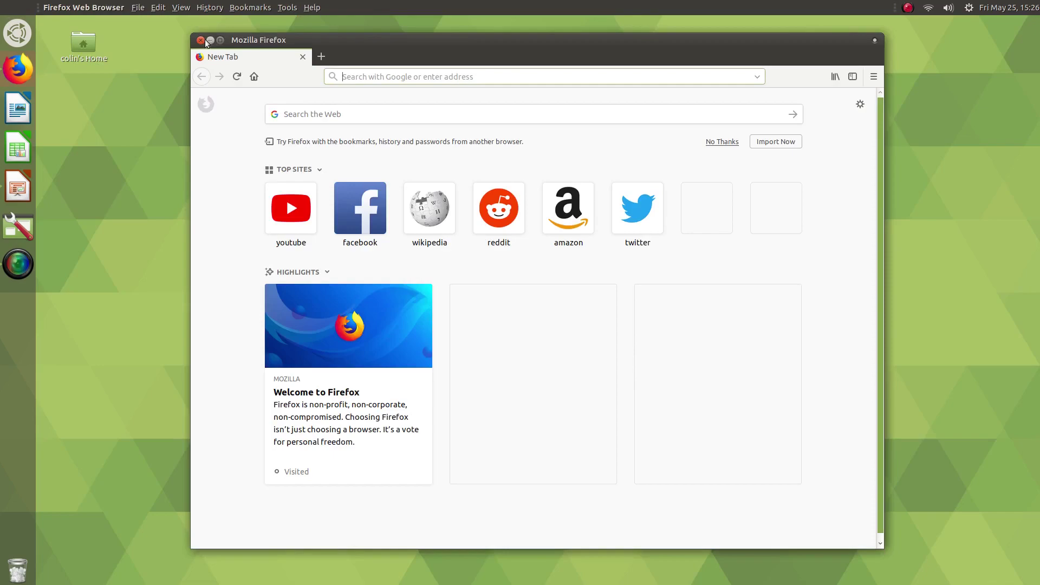
left_click(205, 40)
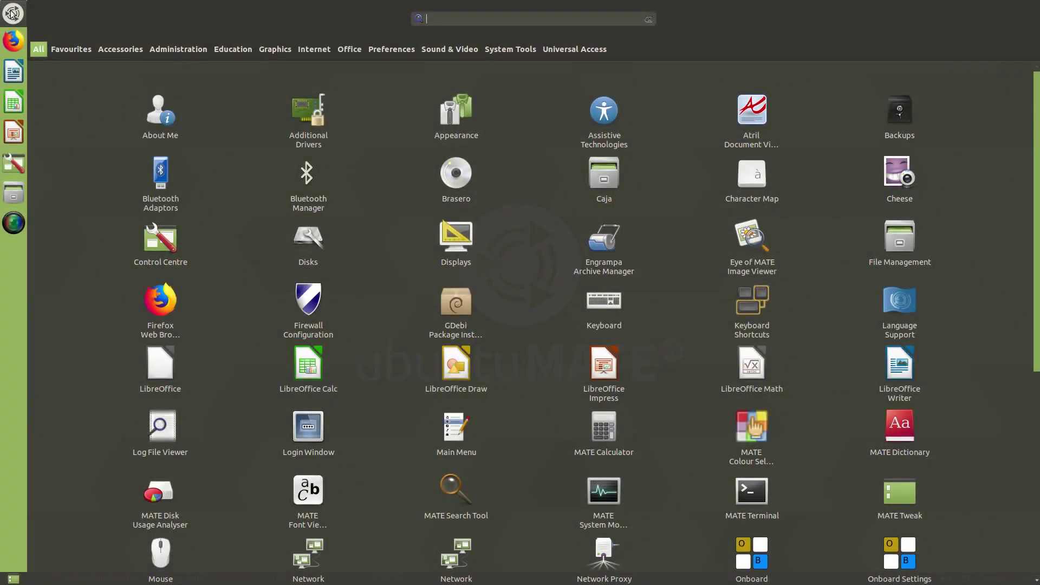
- Find Software Boutique among the applications by searching "boutiq", launch it and maximise its window
type("boutiq")
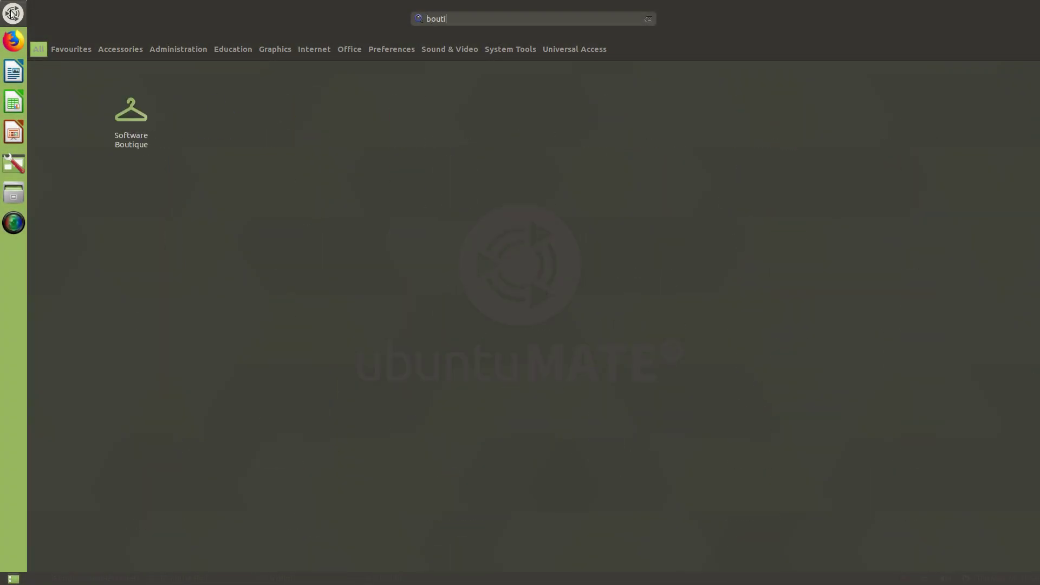
left_click(124, 118)
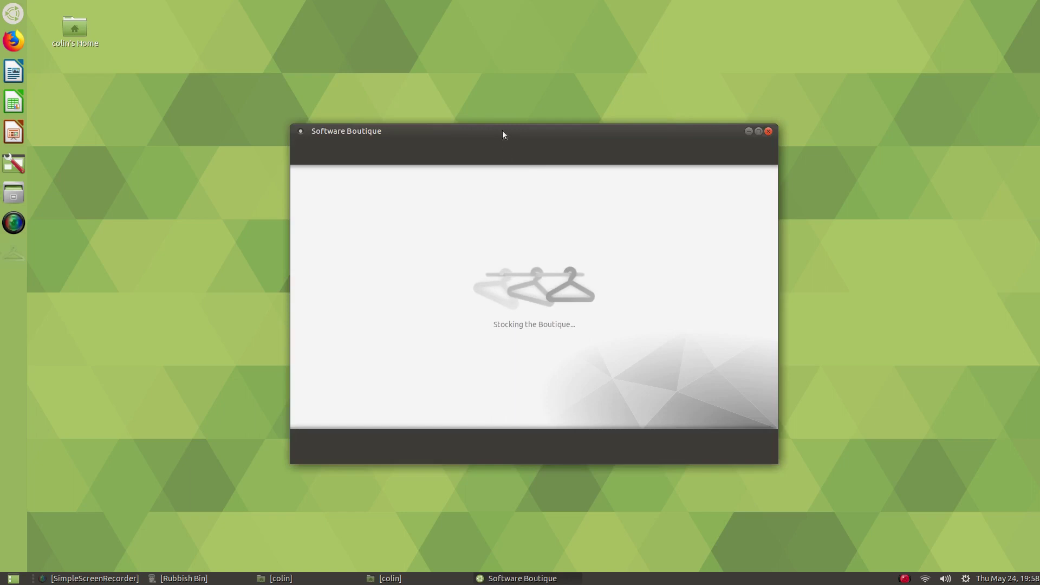
left_click_drag(529, 131, 458, 3)
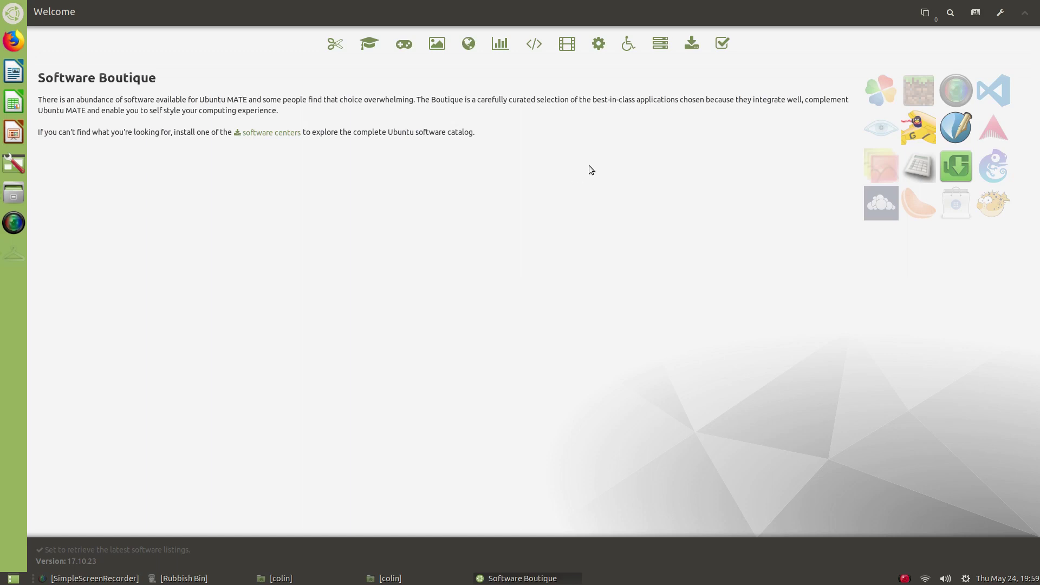
- Browse the applications offered in the Accessories category, and open the Education category
left_click(337, 42)
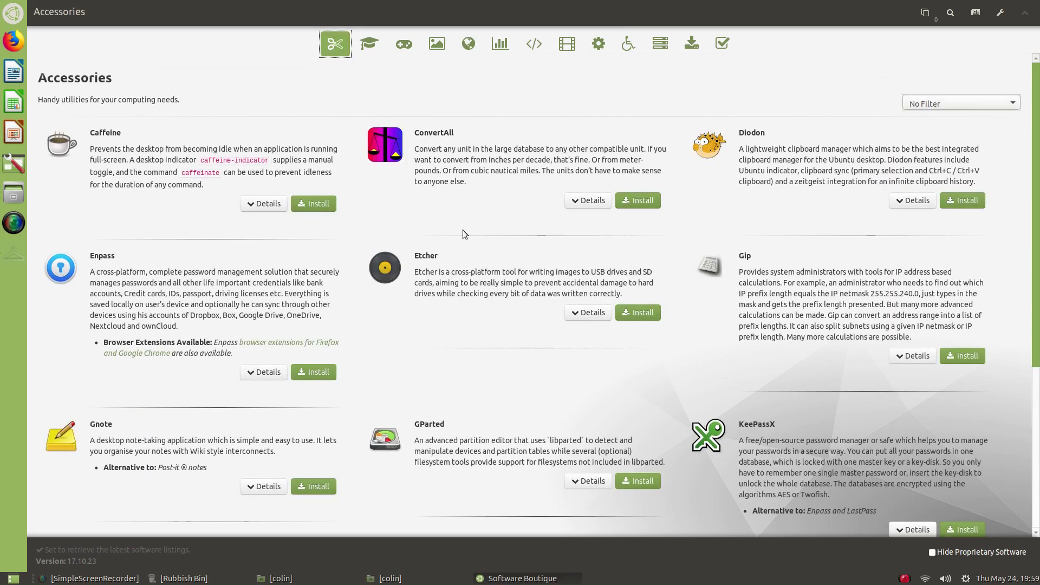
scroll(463, 234, "down", 5)
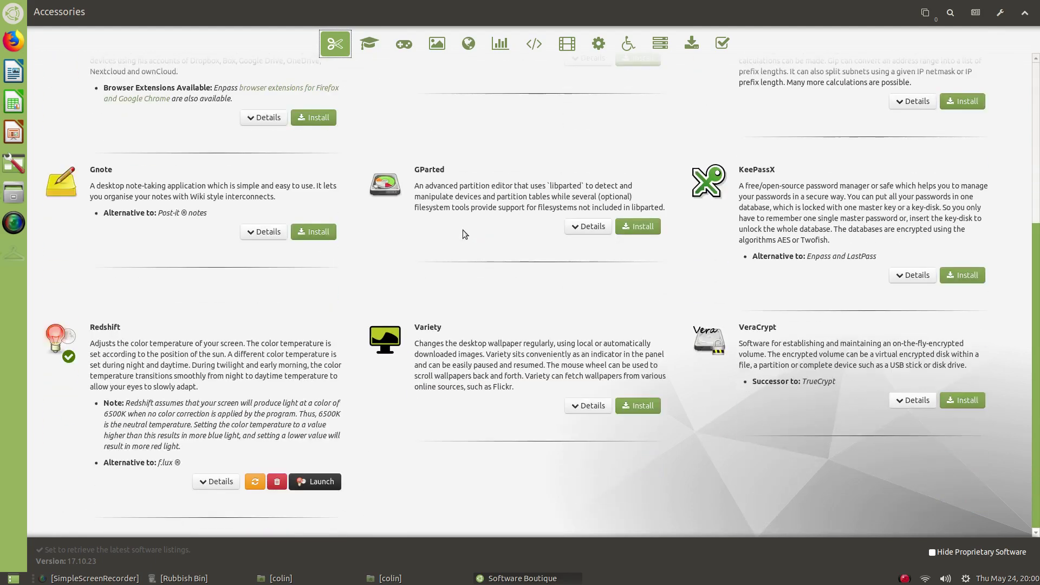
scroll(462, 229, "up", 5)
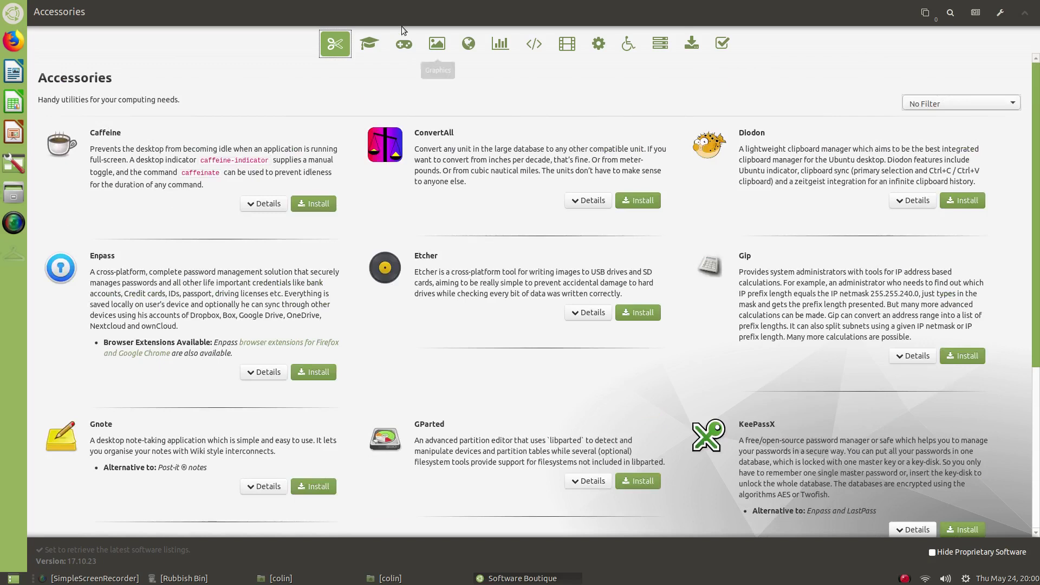
left_click(371, 40)
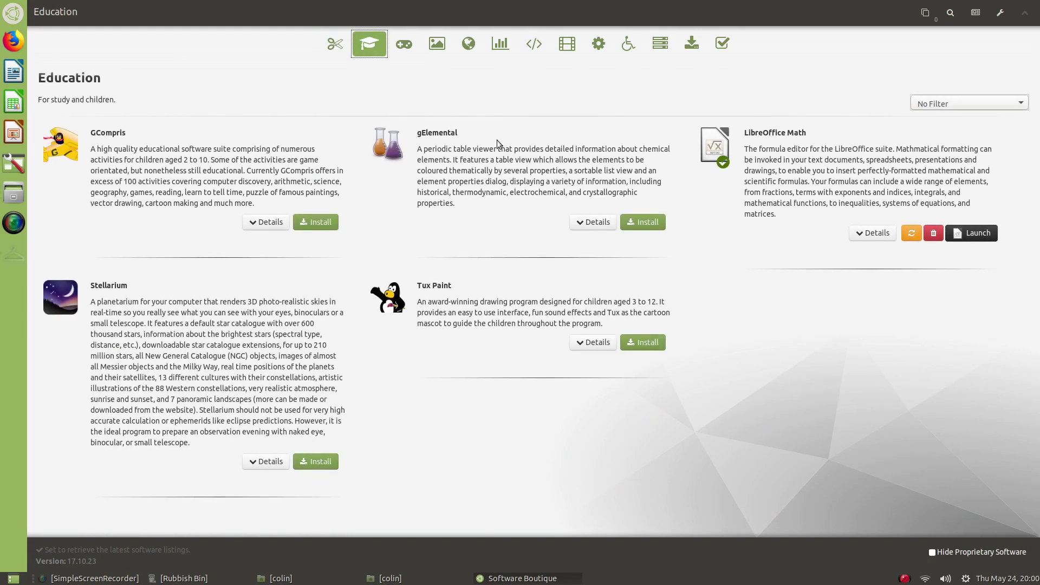
- Open the Games category and look through its whole list of games
left_click(405, 52)
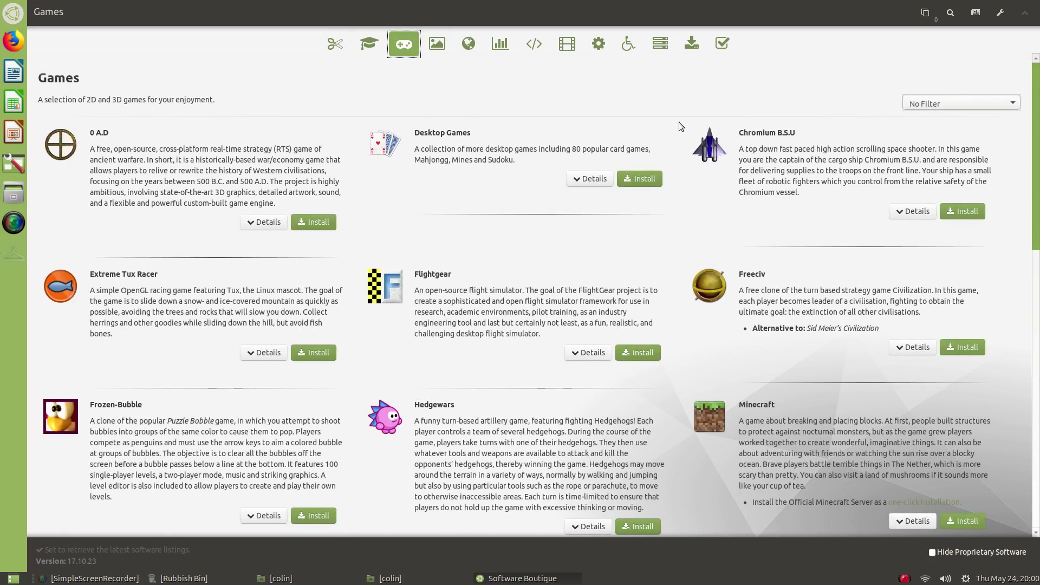
scroll(674, 125, "down", 3)
scroll(675, 125, "down", 3)
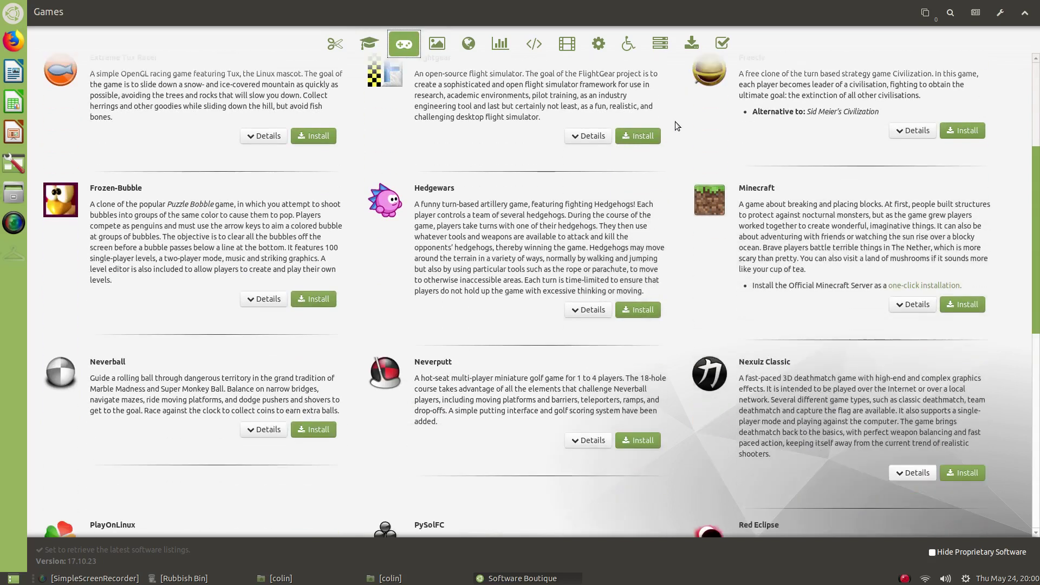
scroll(674, 122, "down", 3)
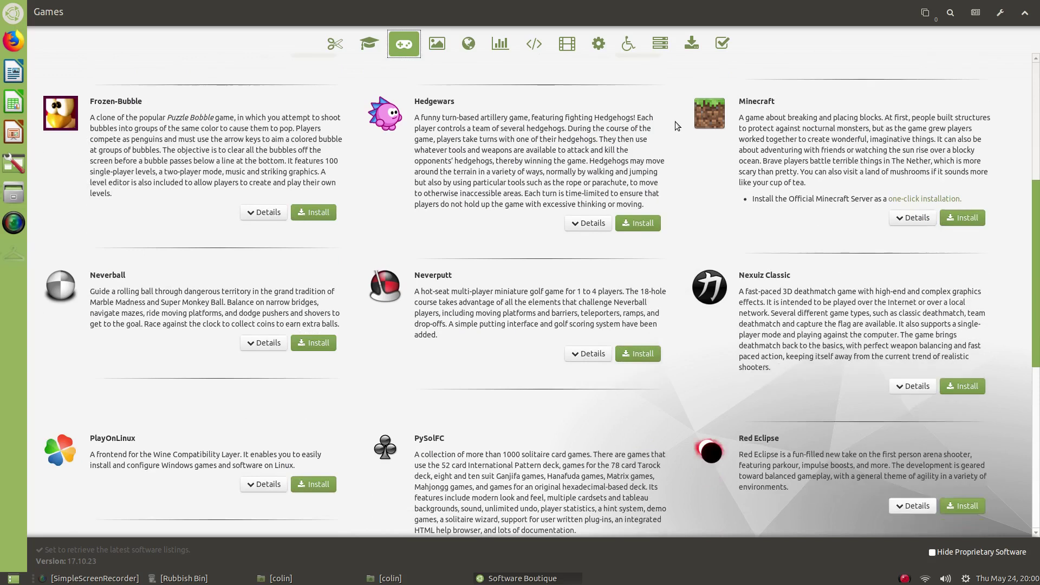
scroll(675, 126, "down", 3)
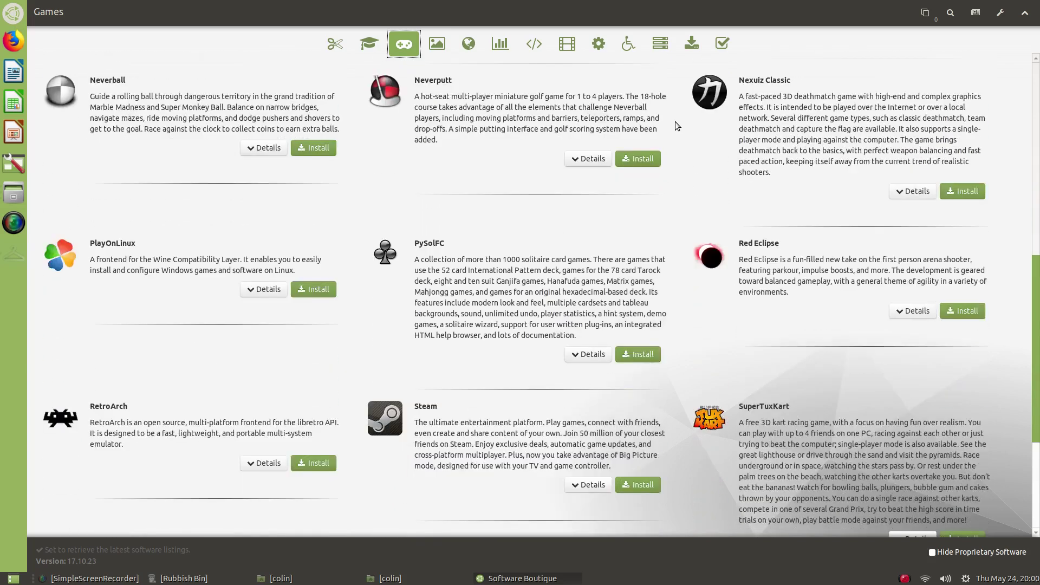
scroll(674, 126, "down", 3)
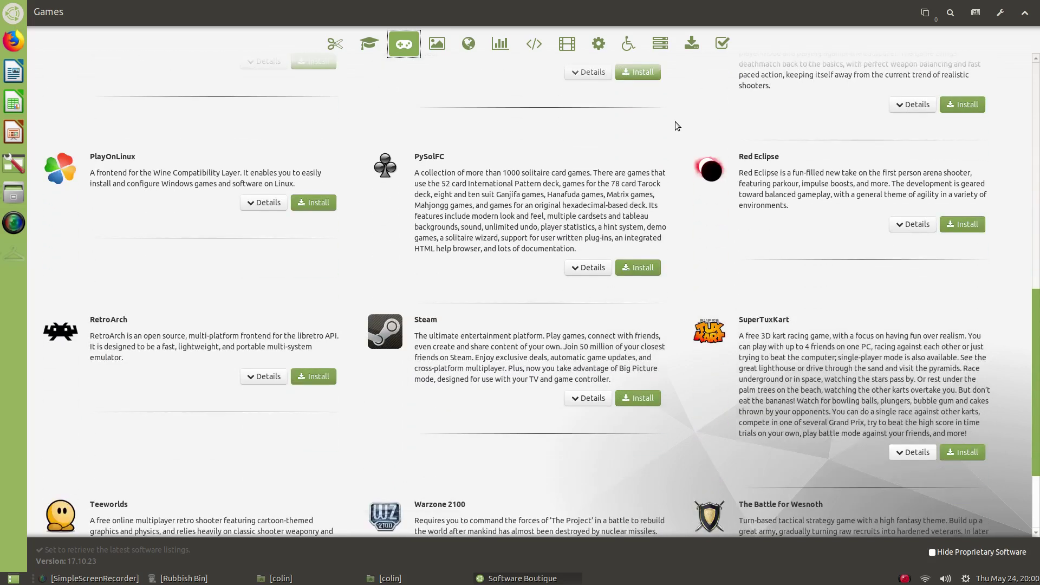
scroll(675, 126, "down", 3)
scroll(675, 125, "down", 1)
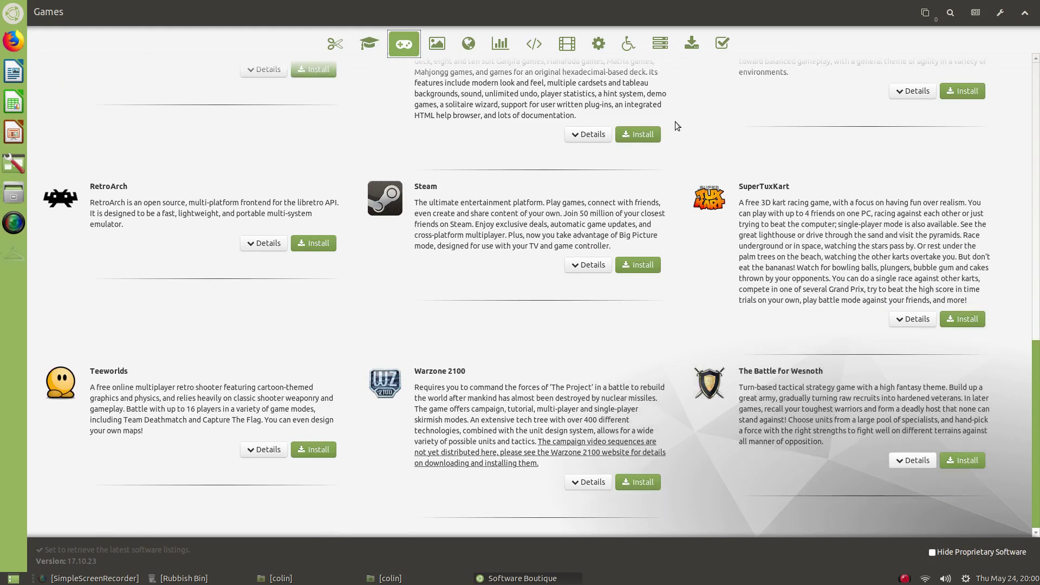
- Open the Graphics category and look through its list of art and photo applications
left_click(441, 41)
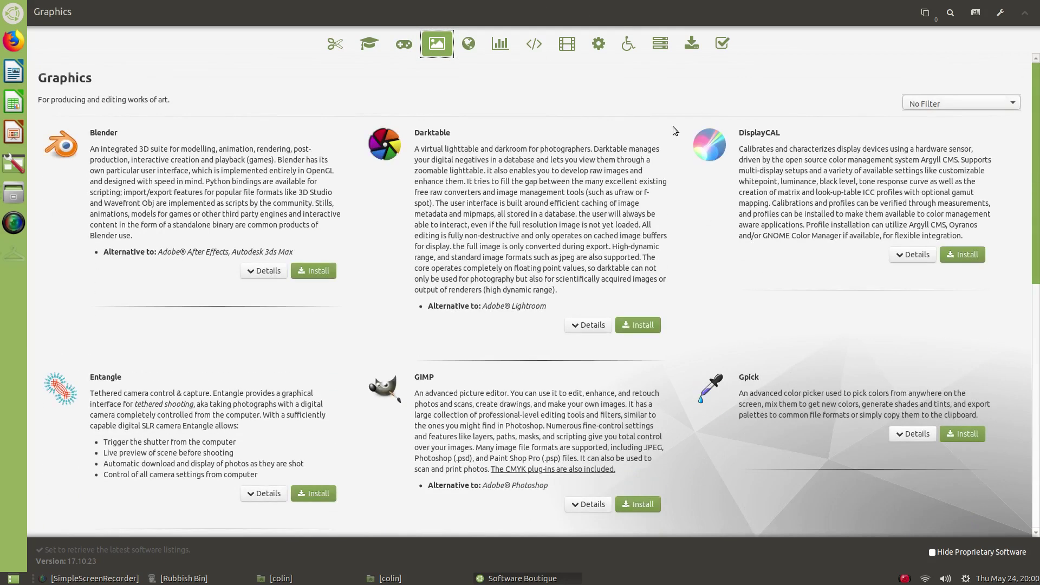
scroll(672, 126, "down", 8)
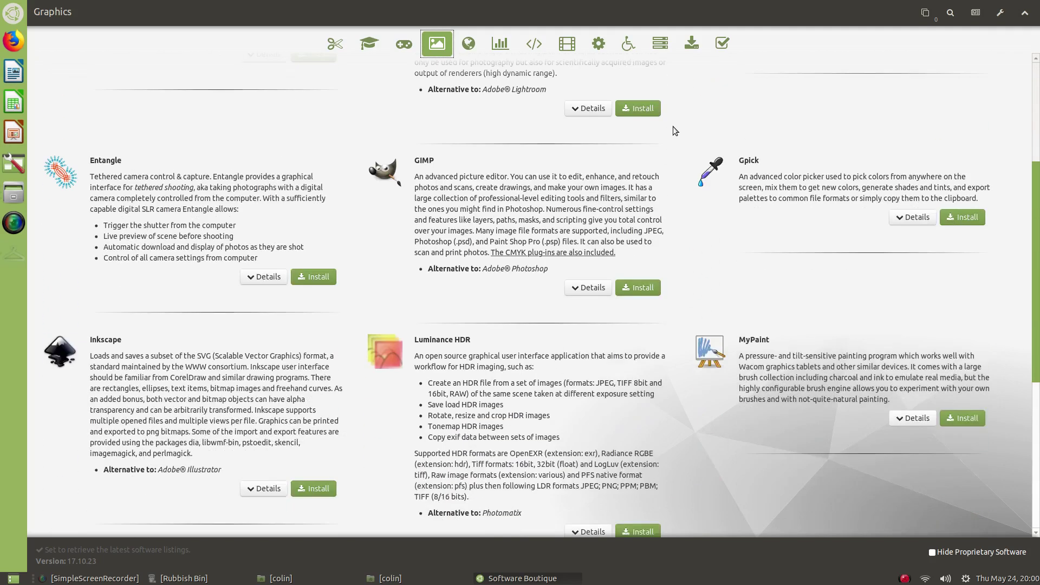
scroll(673, 125, "down", 10)
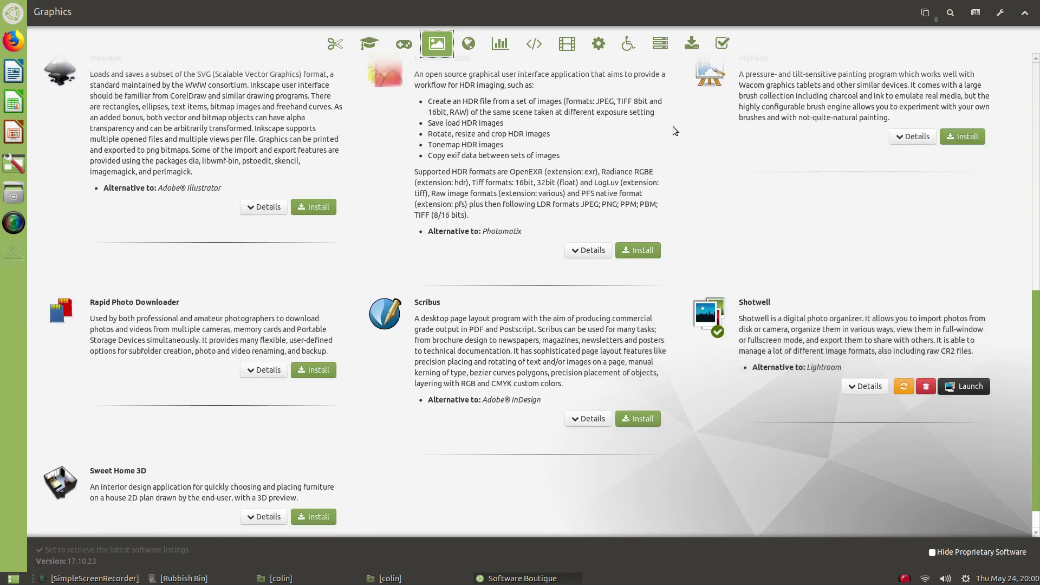
scroll(673, 126, "down", 1)
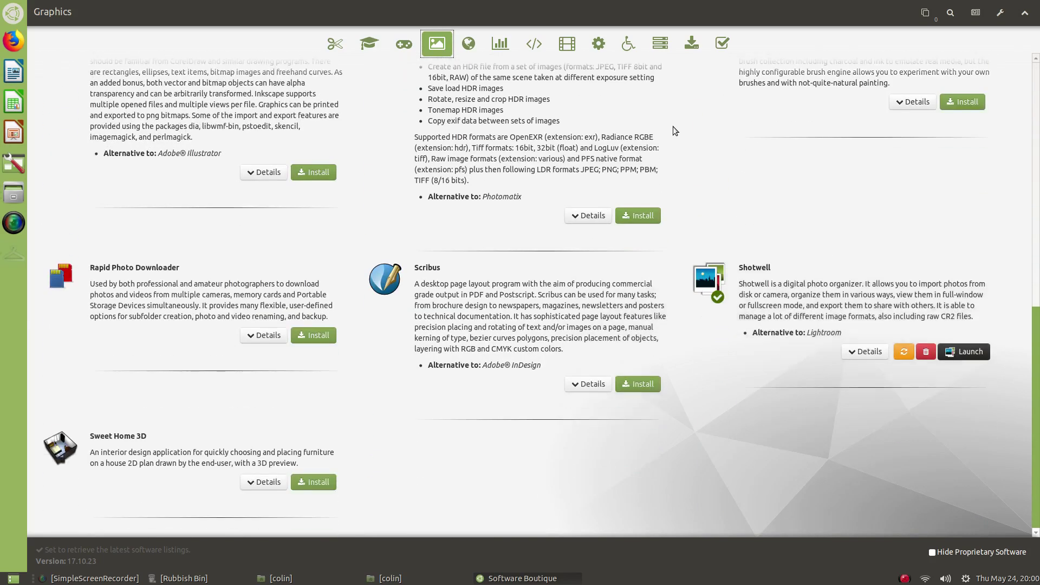
- Open the Internet category and look through its whole list of applications
left_click(467, 50)
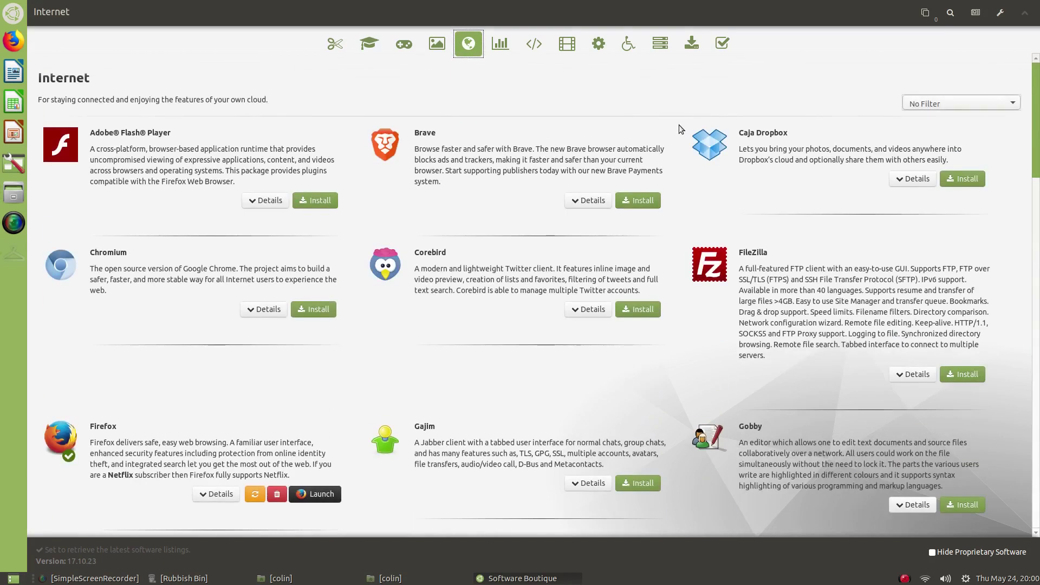
scroll(680, 125, "down", 4)
scroll(678, 125, "down", 4)
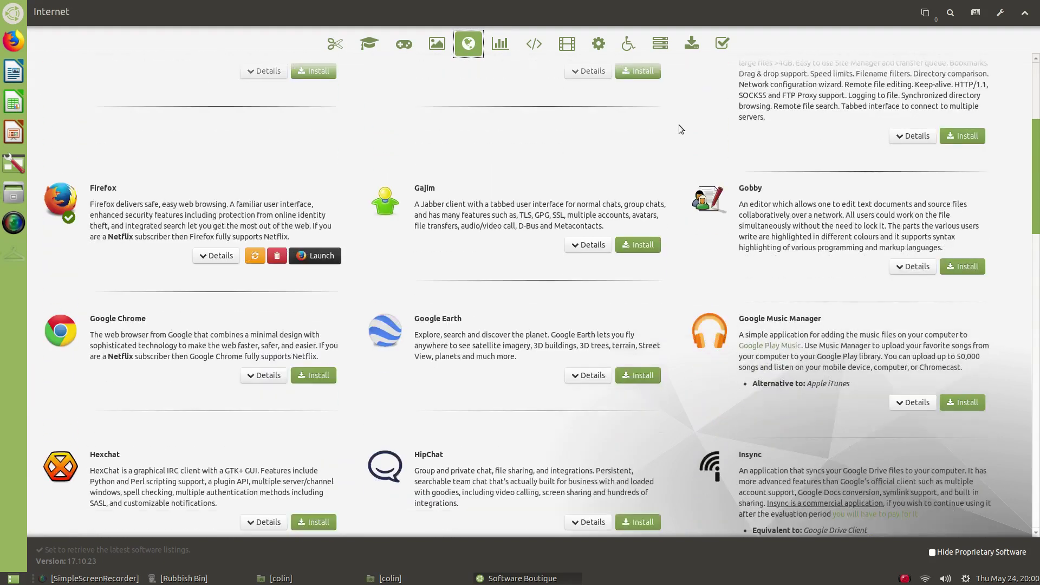
scroll(681, 129, "down", 4)
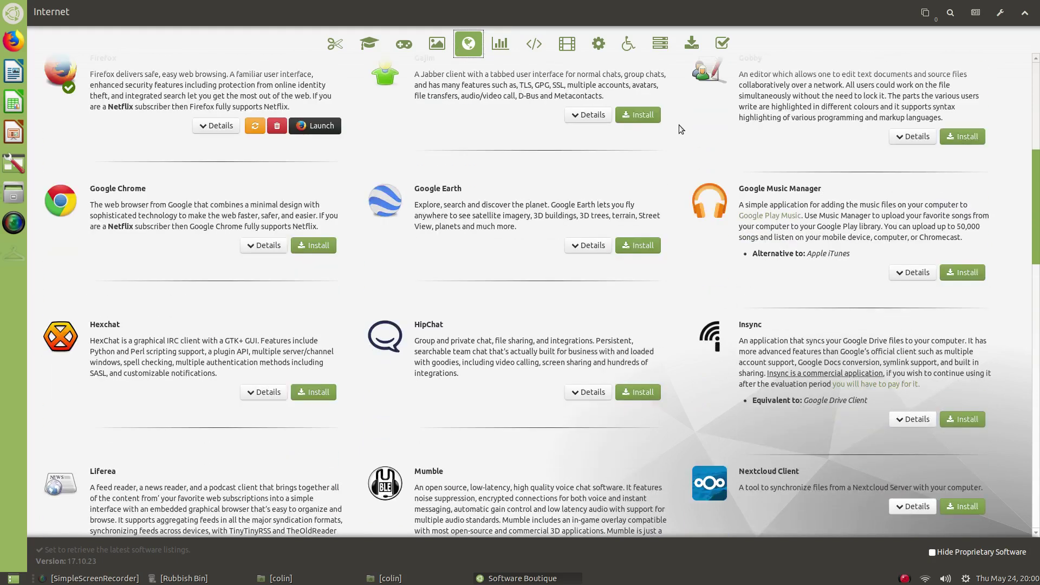
scroll(680, 129, "down", 5)
scroll(681, 129, "down", 10)
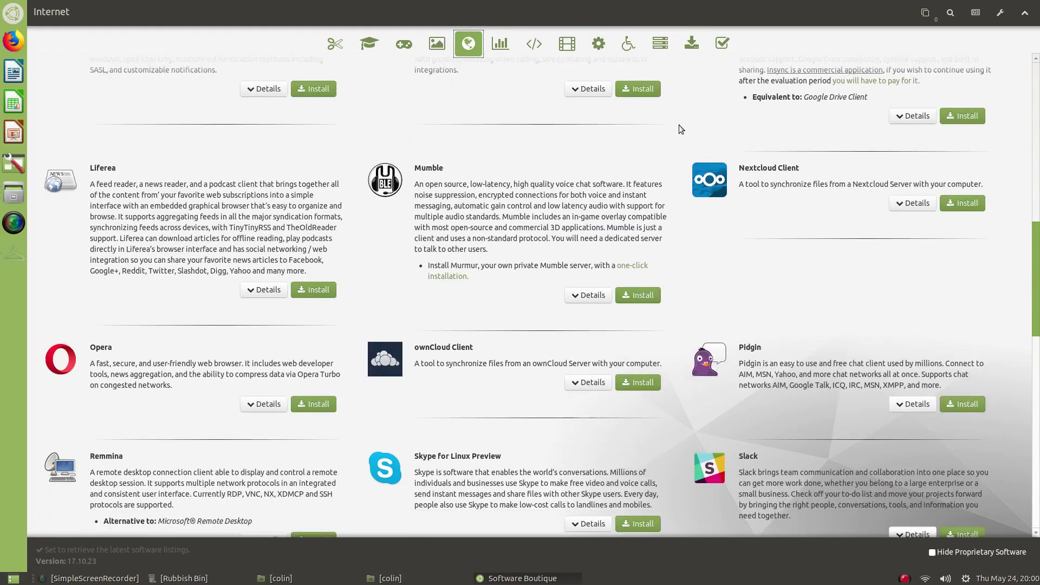
scroll(681, 129, "down", 10)
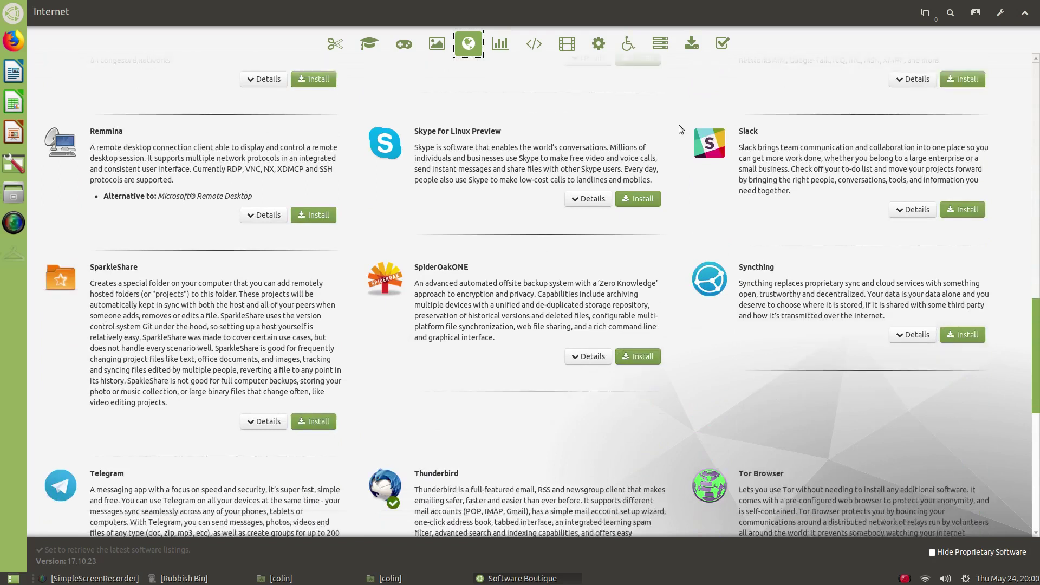
scroll(681, 129, "down", 10)
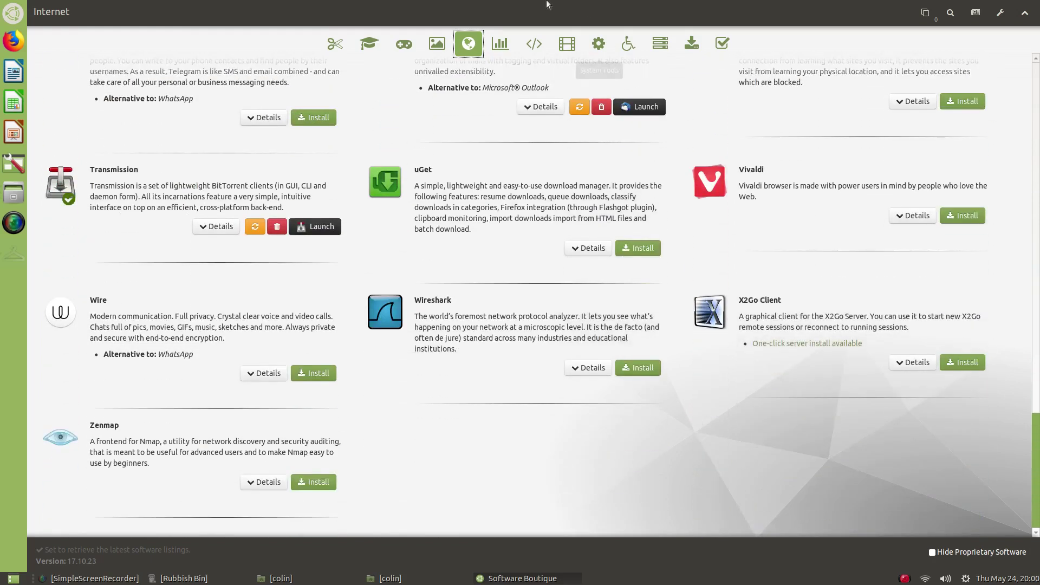
- Look through the applications in the Office category and those in the Programming category
left_click(500, 44)
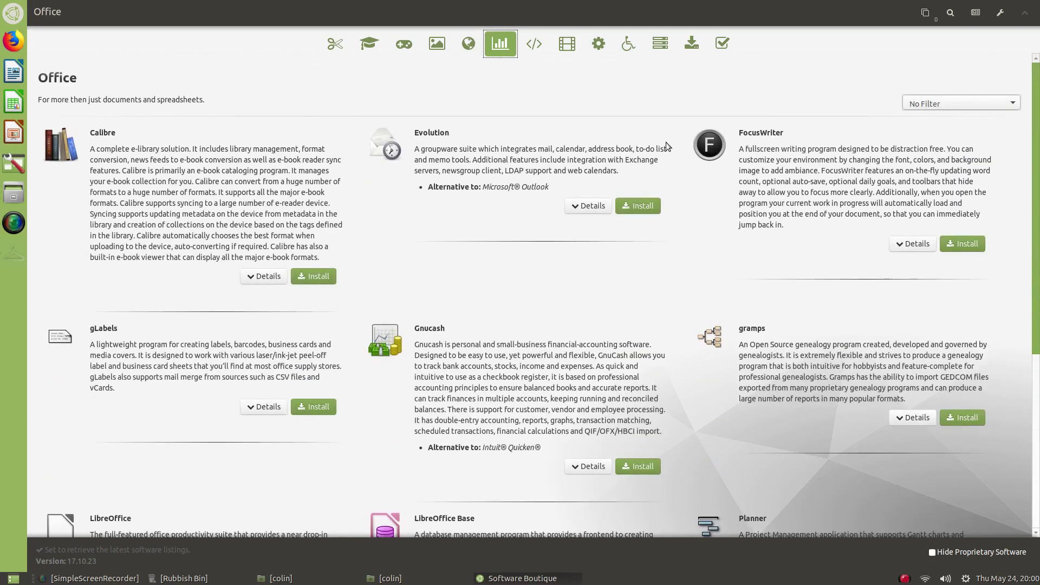
scroll(666, 147, "down", 10)
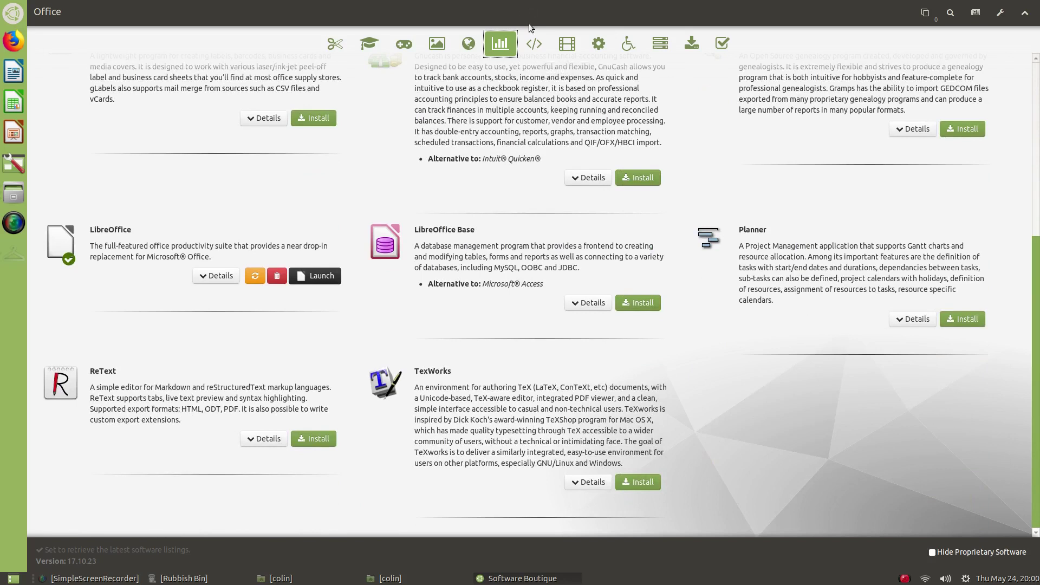
left_click(534, 39)
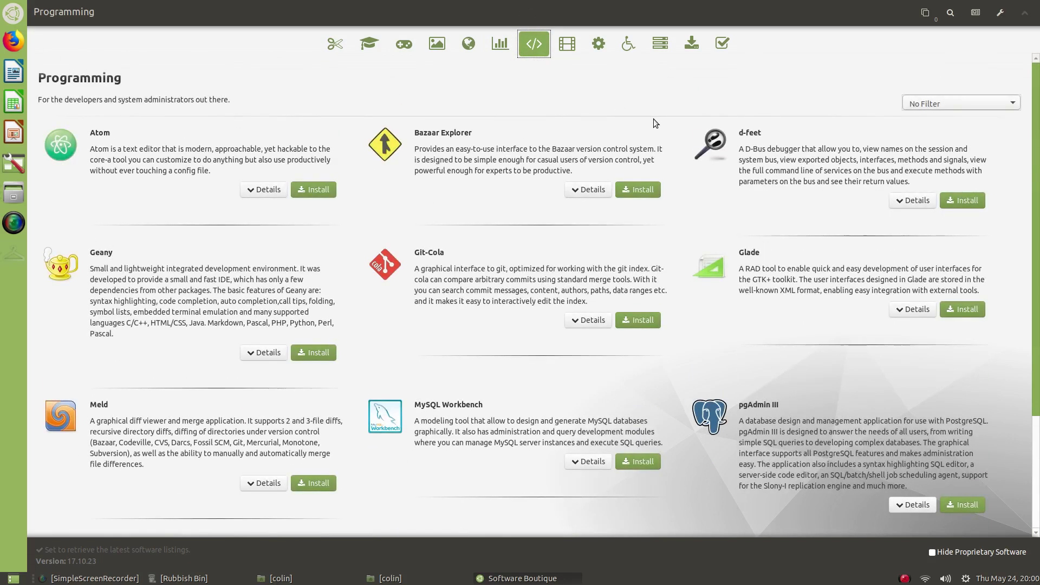
scroll(653, 119, "down", 5)
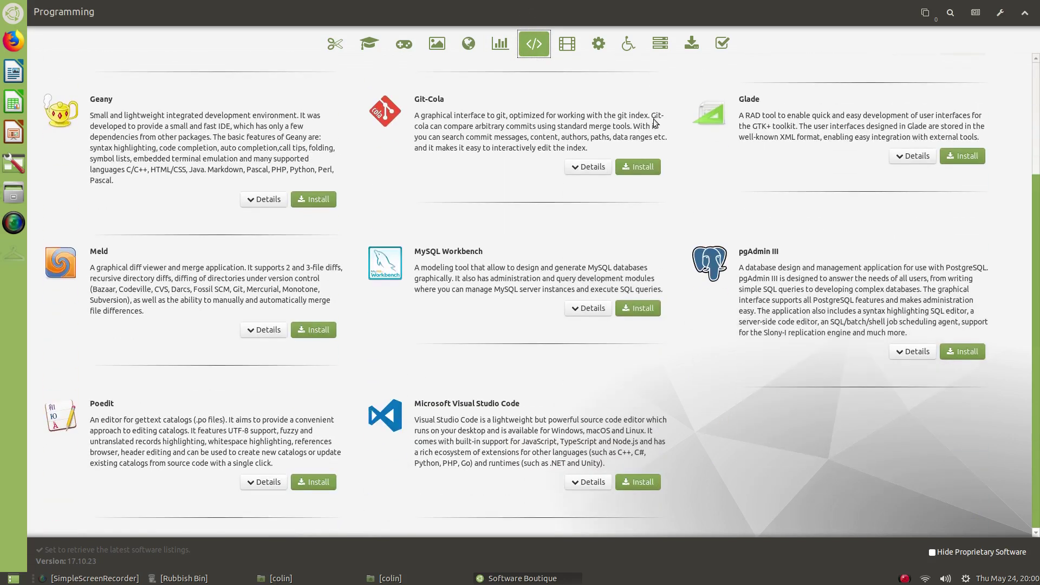
- Open the Sound & Video category and look through its full list of multimedia applications
left_click(566, 44)
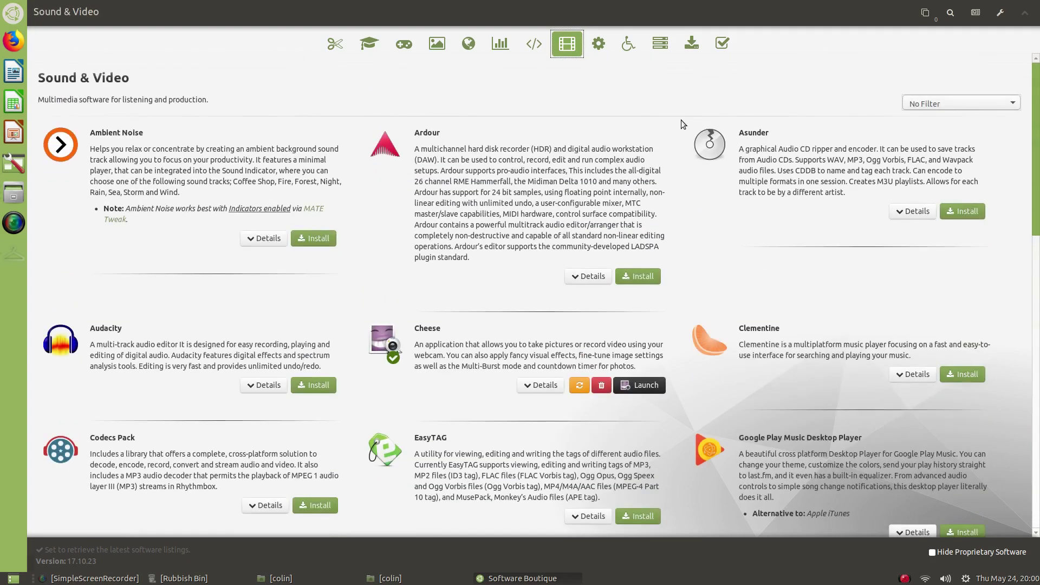
scroll(682, 124, "down", 10)
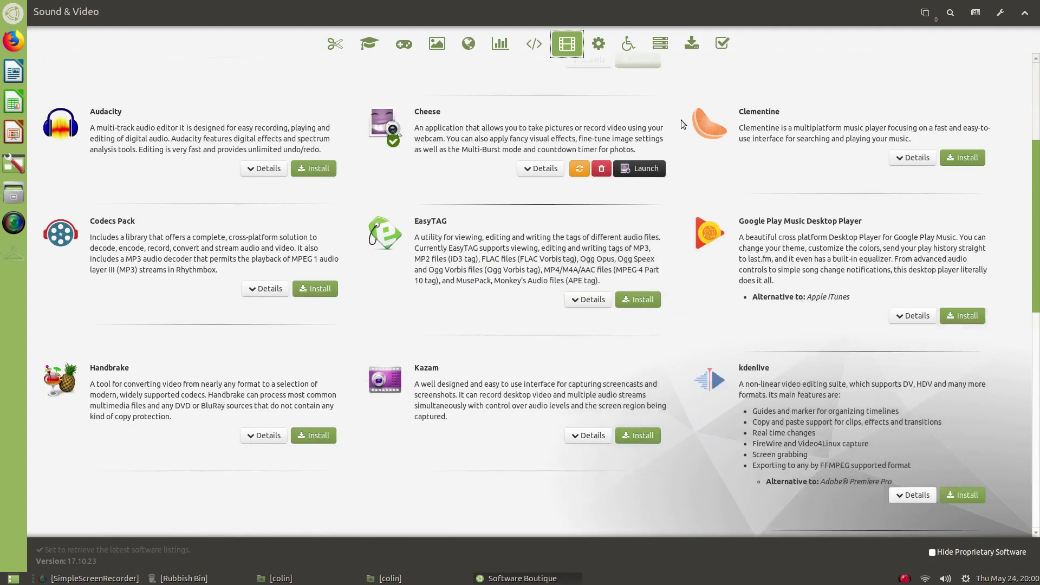
scroll(681, 120, "down", 9)
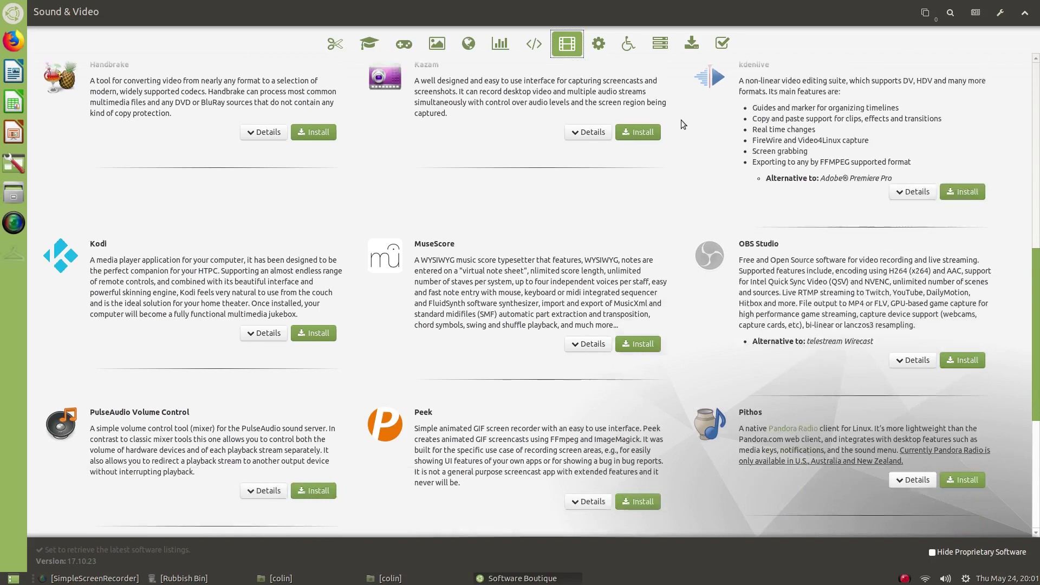
scroll(682, 122, "down", 8)
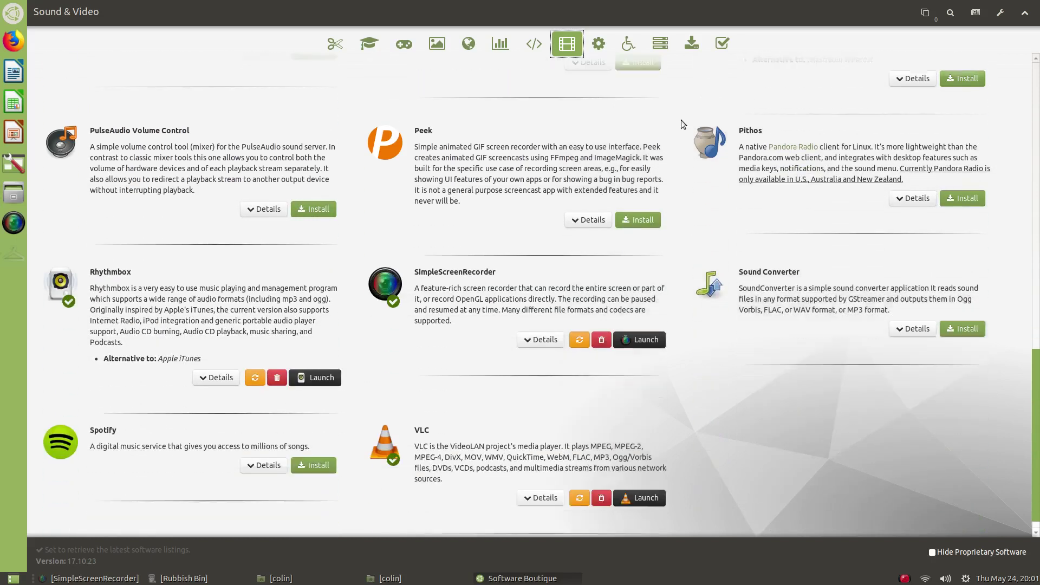
- Open the System Tools category and look through its list of utilities
left_click(598, 44)
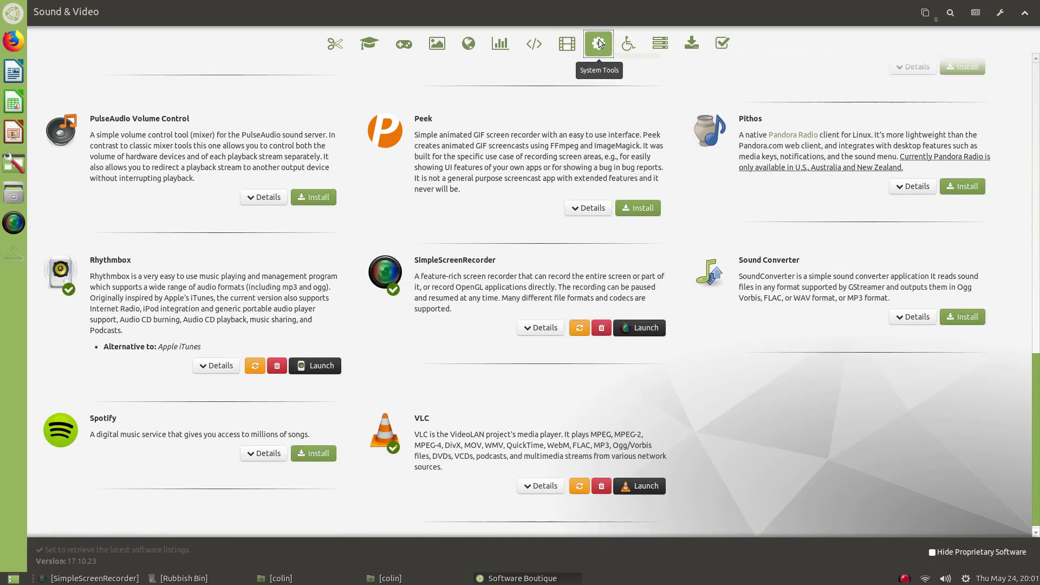
scroll(679, 148, "down", 4)
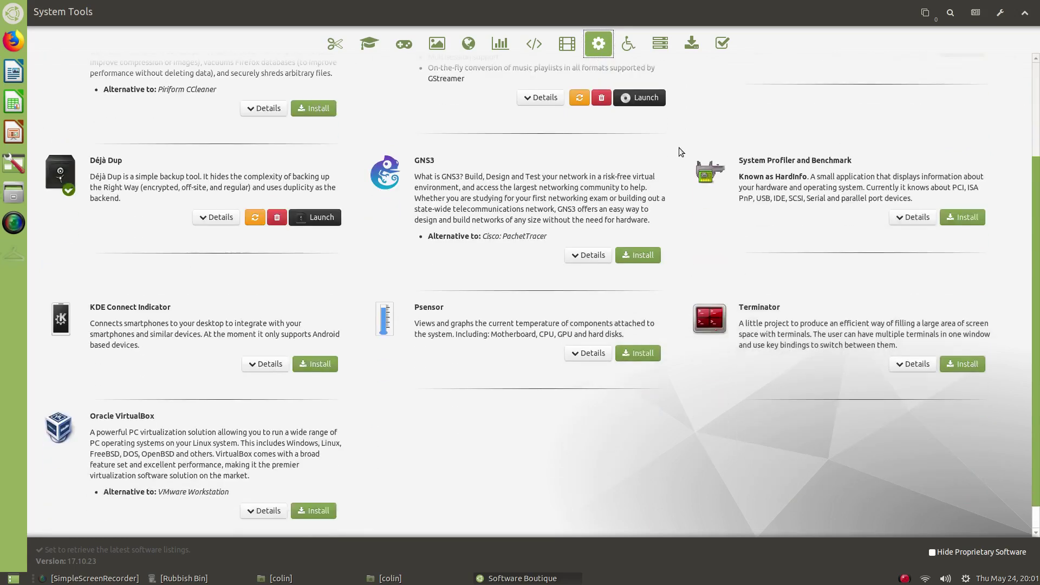
scroll(679, 152, "down", 1)
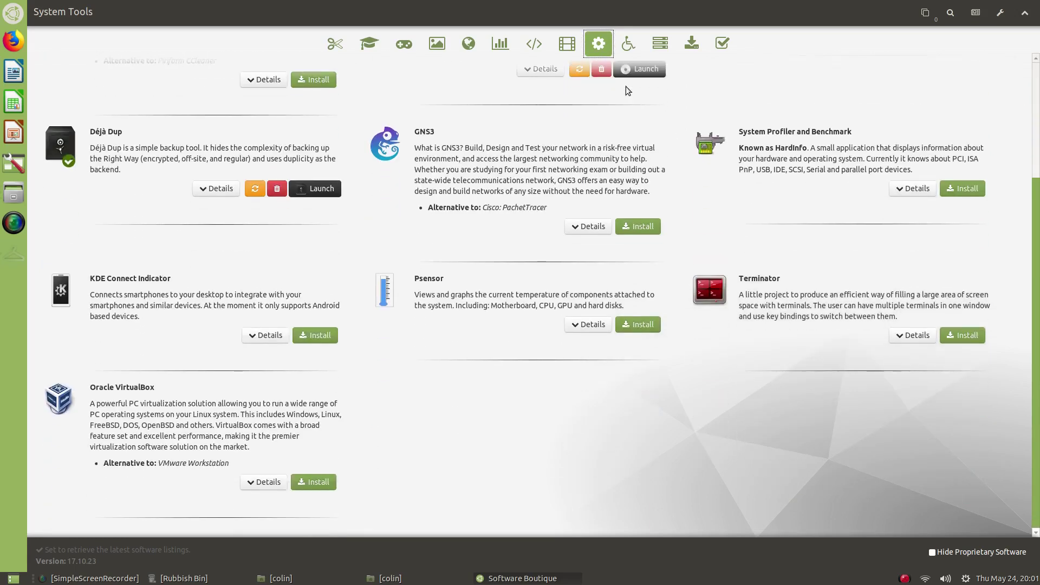
- View the software offered under Universal Access, Servers and More Software, one category after another
left_click(628, 45)
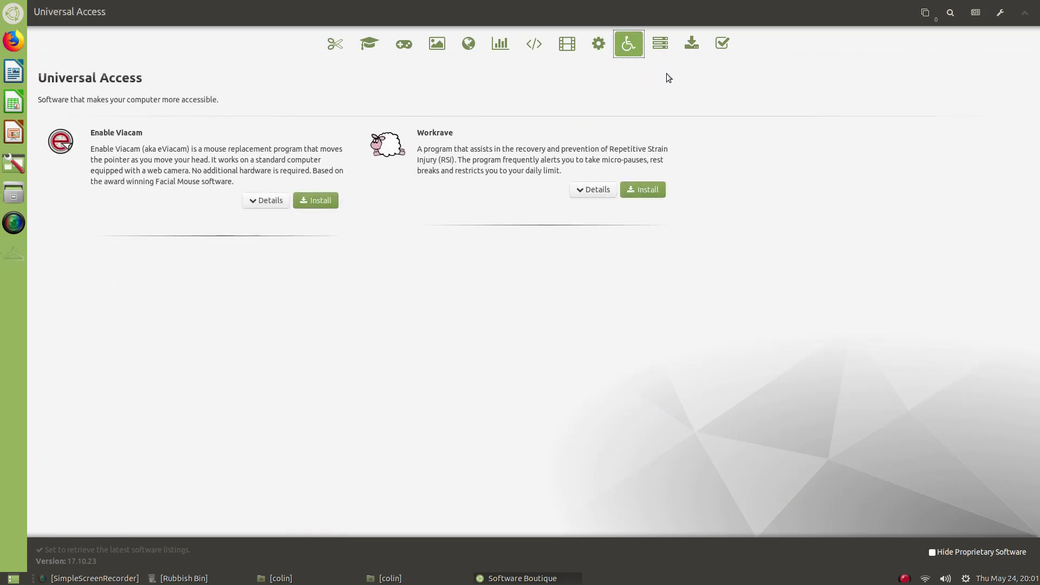
left_click(660, 44)
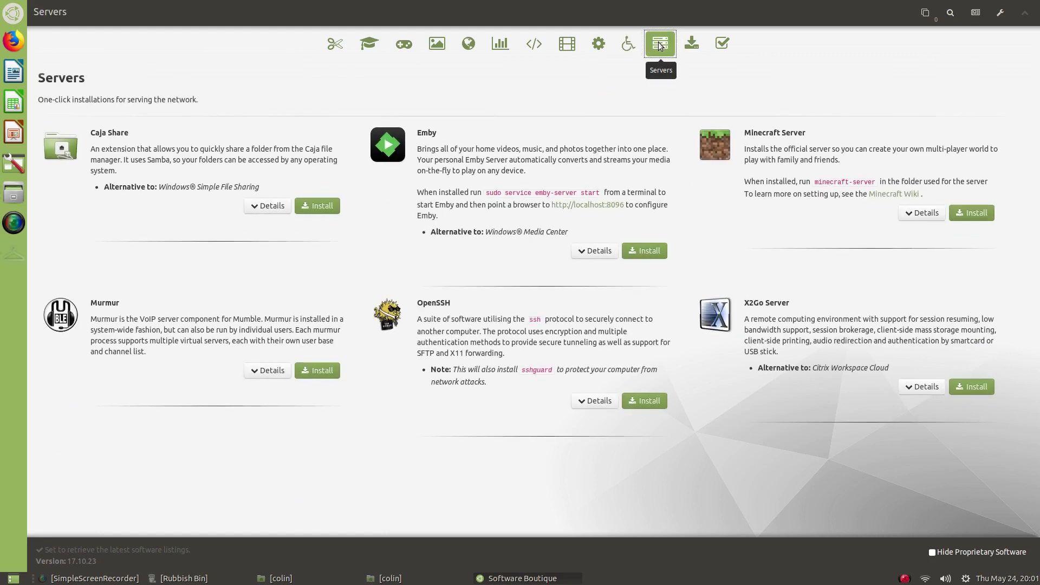
left_click(690, 38)
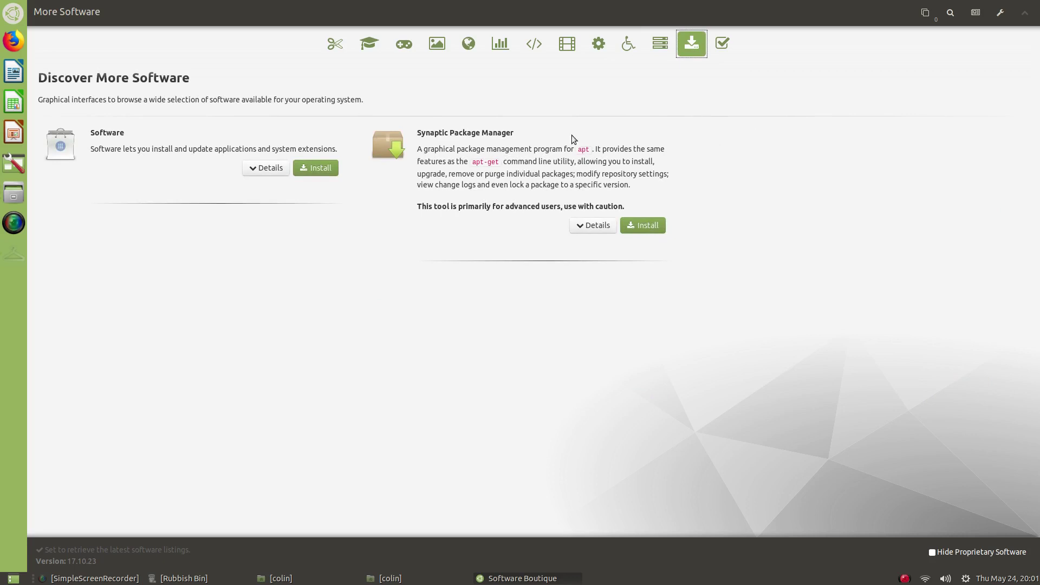
- Search the Software Boutique for "menulibre"
left_click(437, 44)
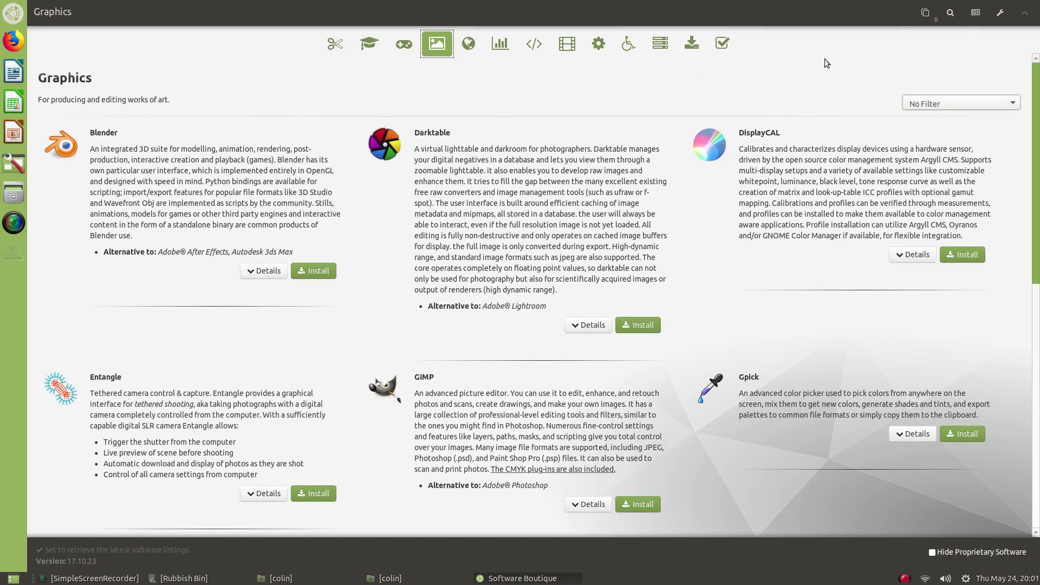
left_click(949, 14)
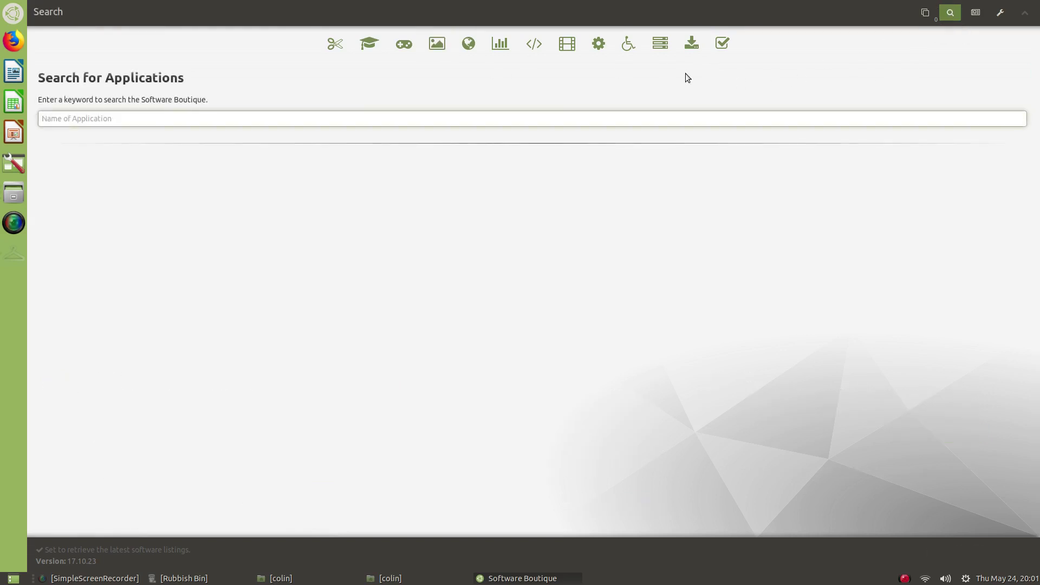
type("menulibre")
key("Return")
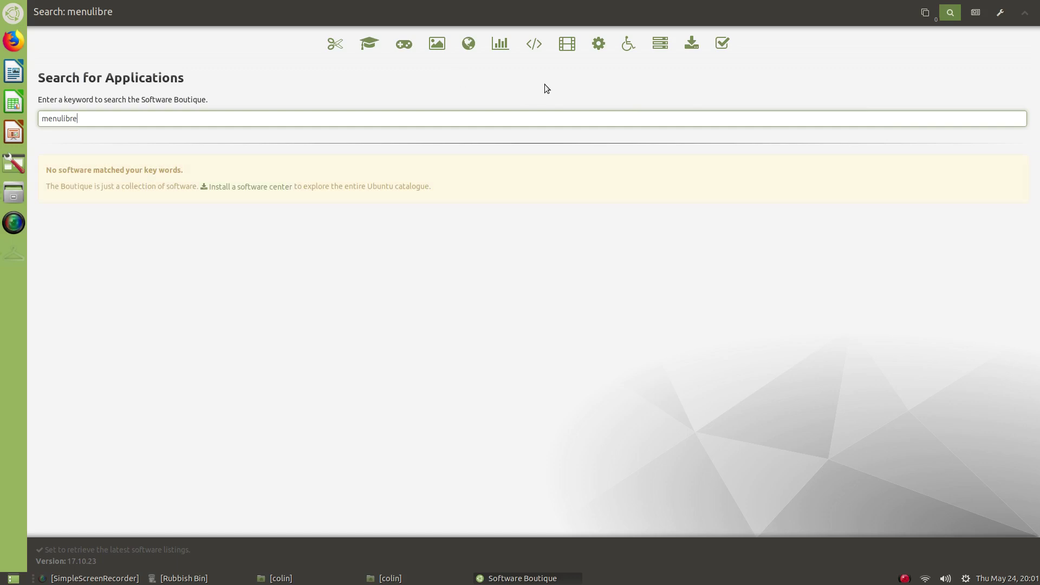
- Revisit the Graphics and Internet categories, returning to the Graphics listing
left_click(436, 43)
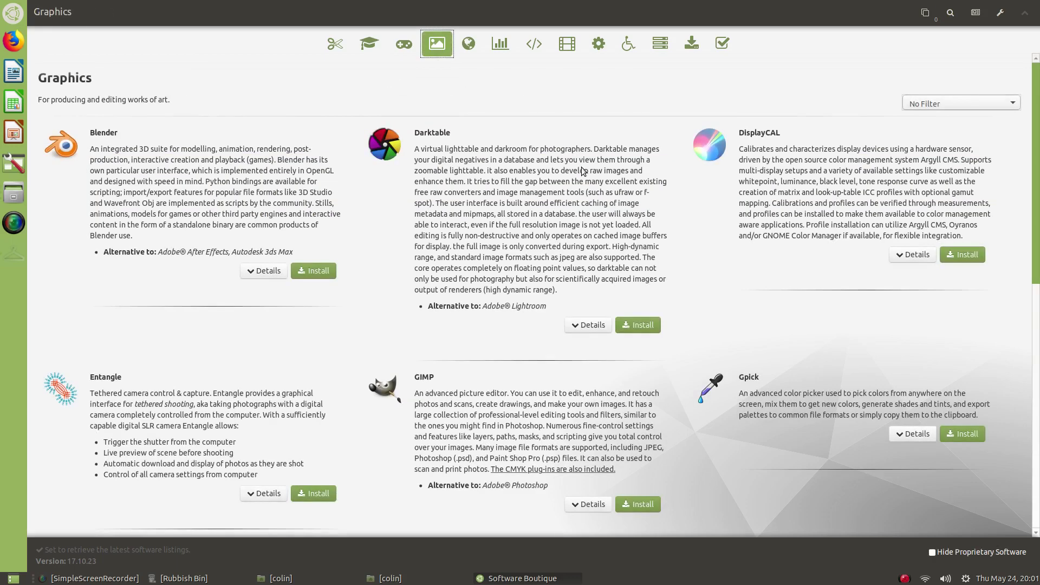
left_click(468, 44)
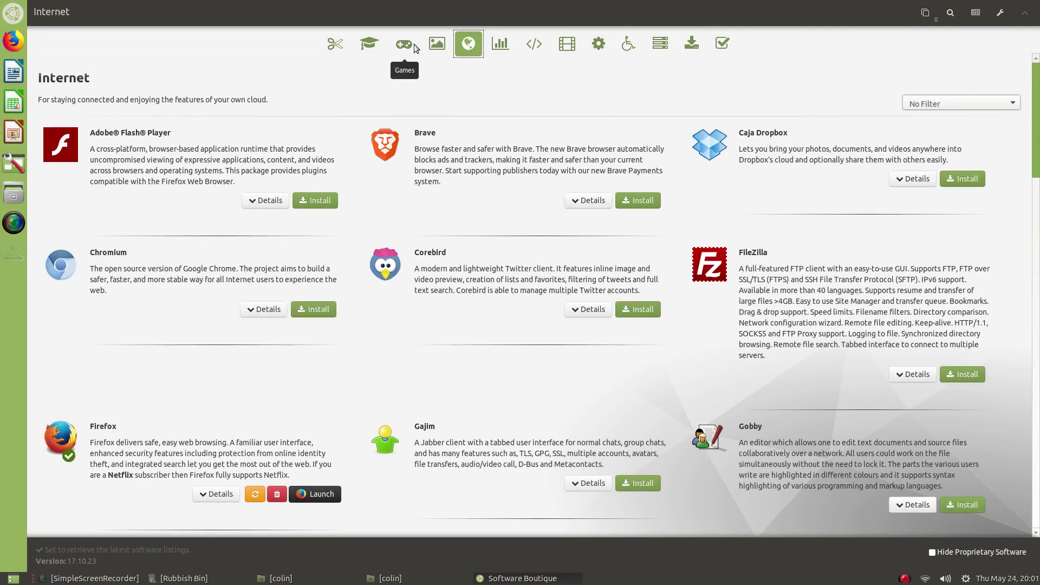
left_click(436, 44)
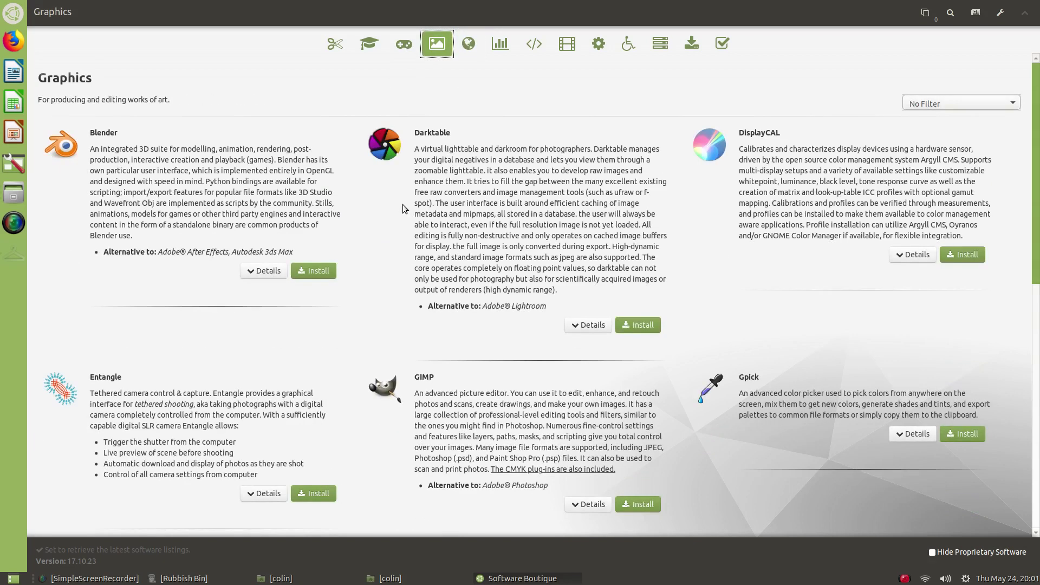
- Queue Audacity from the Sound & Video category for installation
left_click(562, 44)
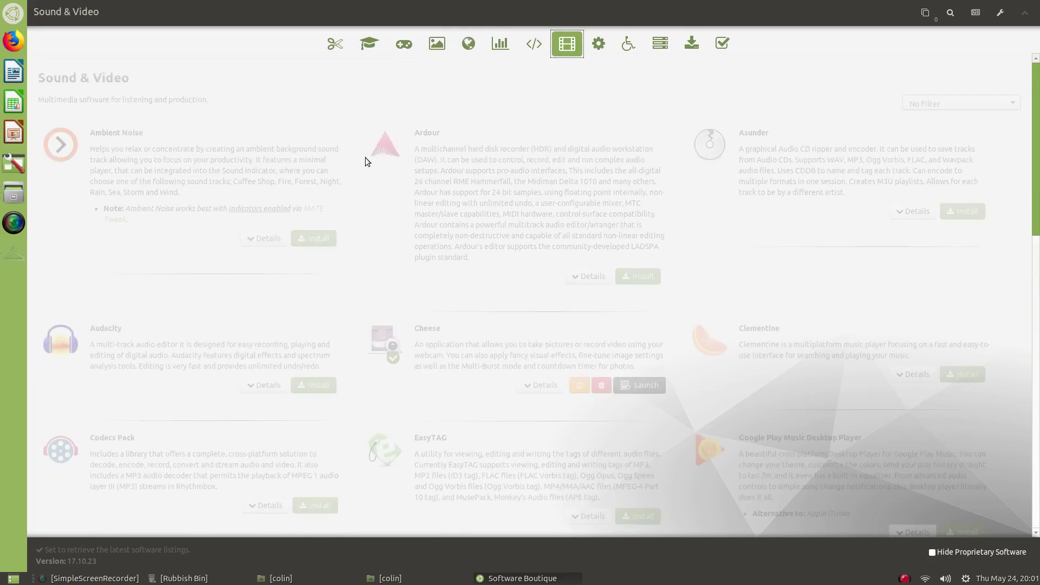
scroll(365, 157, "down", 3)
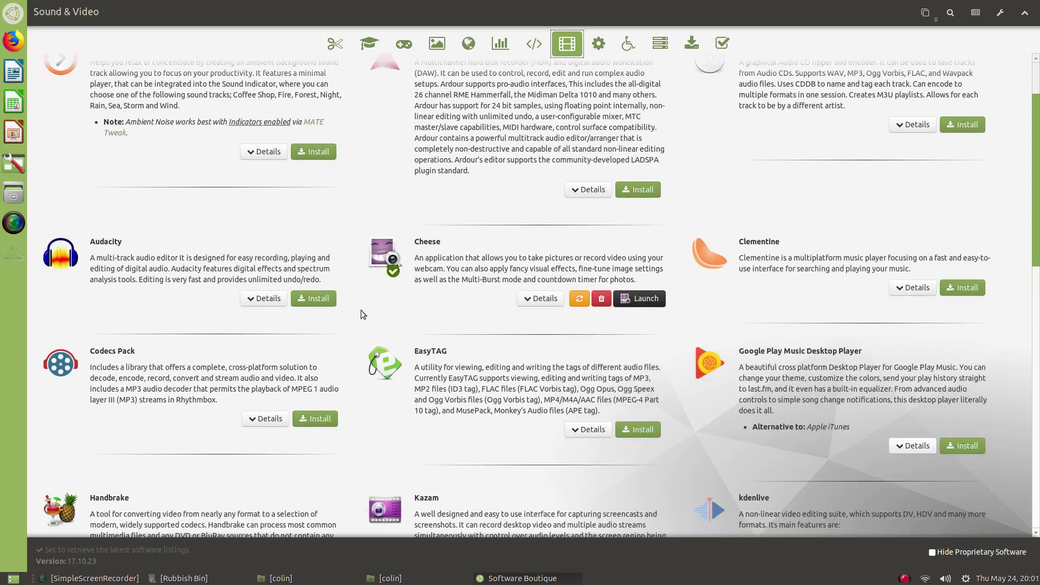
left_click(318, 300)
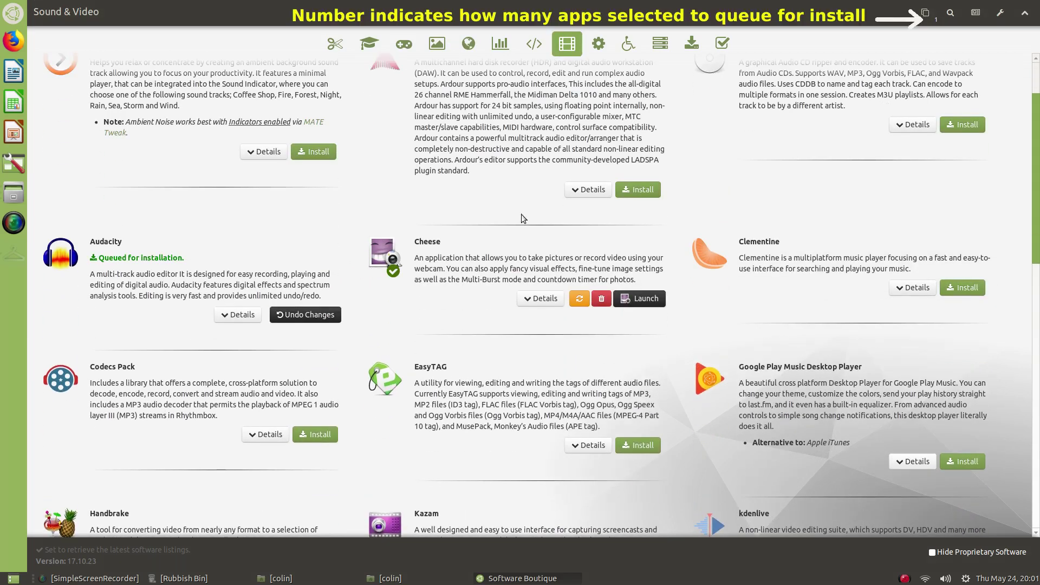
- Look further through the Sound & Video applications and queue EasyTAG for installation
scroll(707, 190, "down", 5)
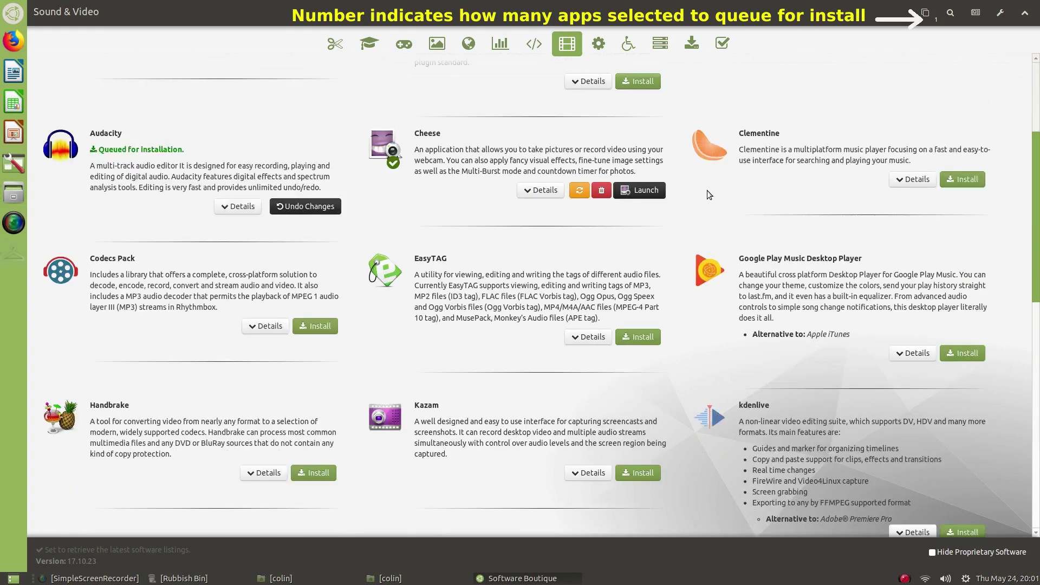
scroll(707, 194, "down", 3)
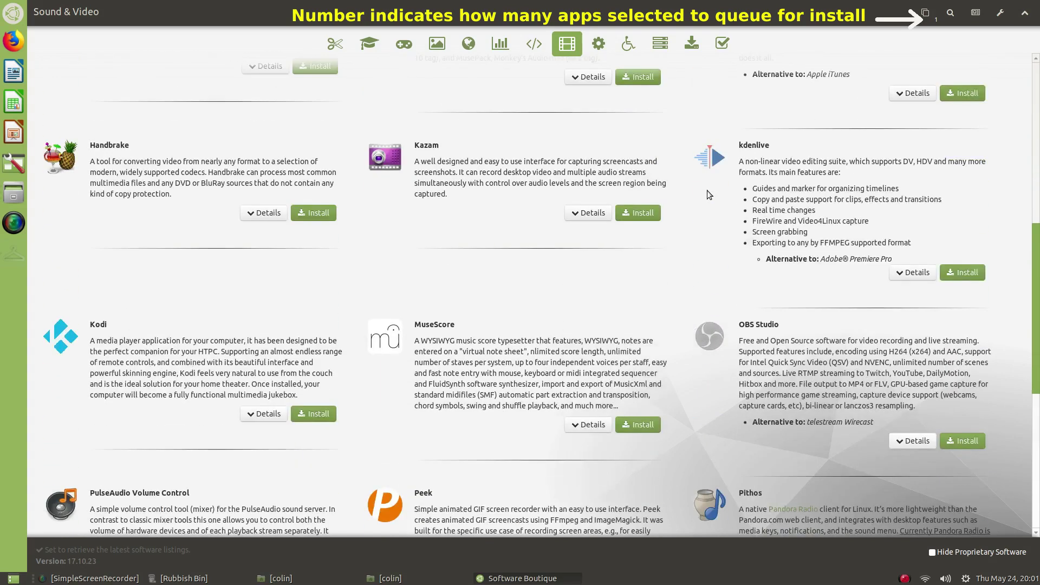
scroll(707, 194, "down", 3)
scroll(707, 193, "down", 5)
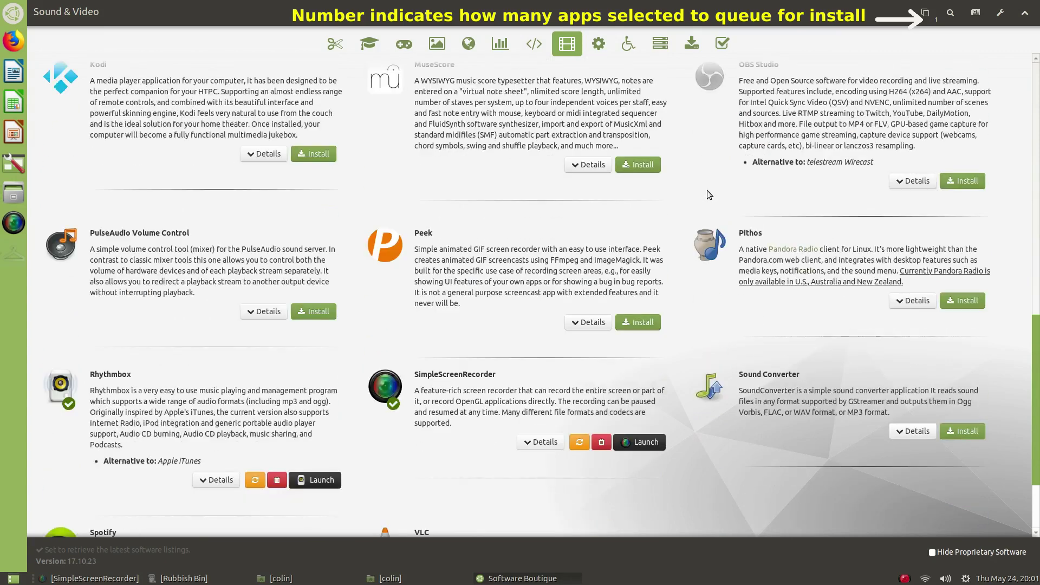
scroll(706, 190, "up", 12)
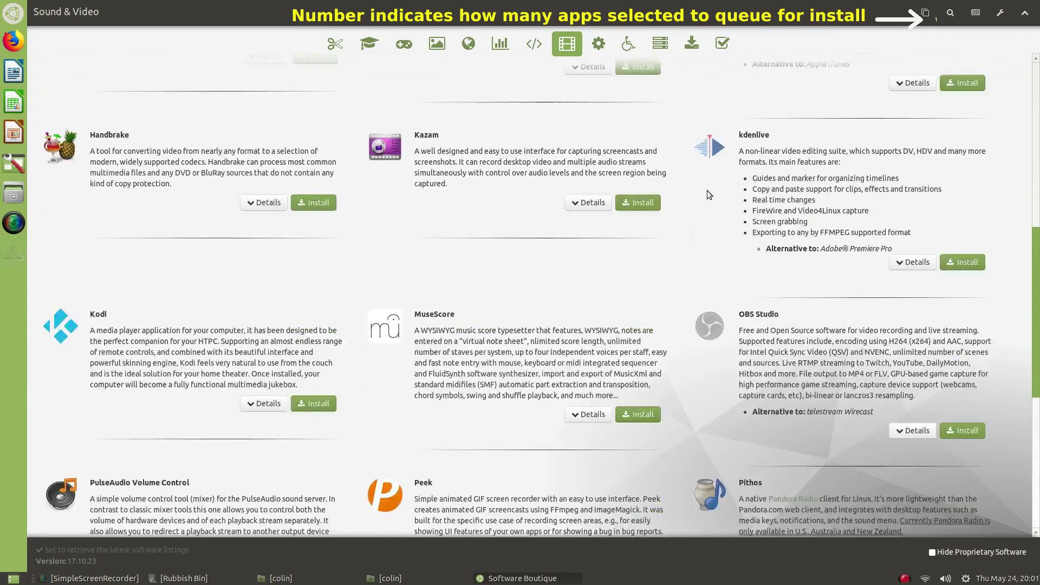
scroll(707, 190, "down", 1)
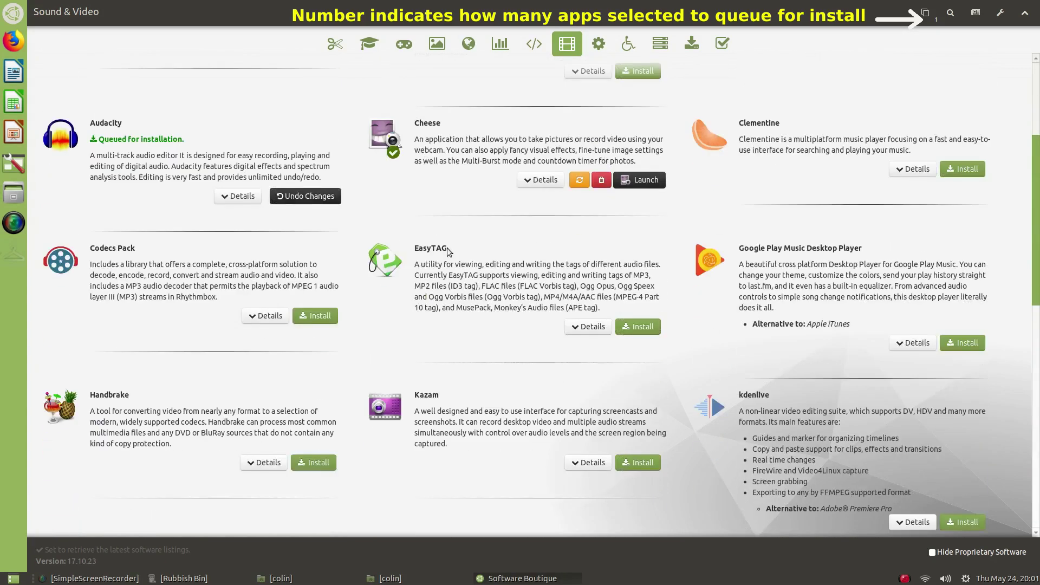
left_click(641, 327)
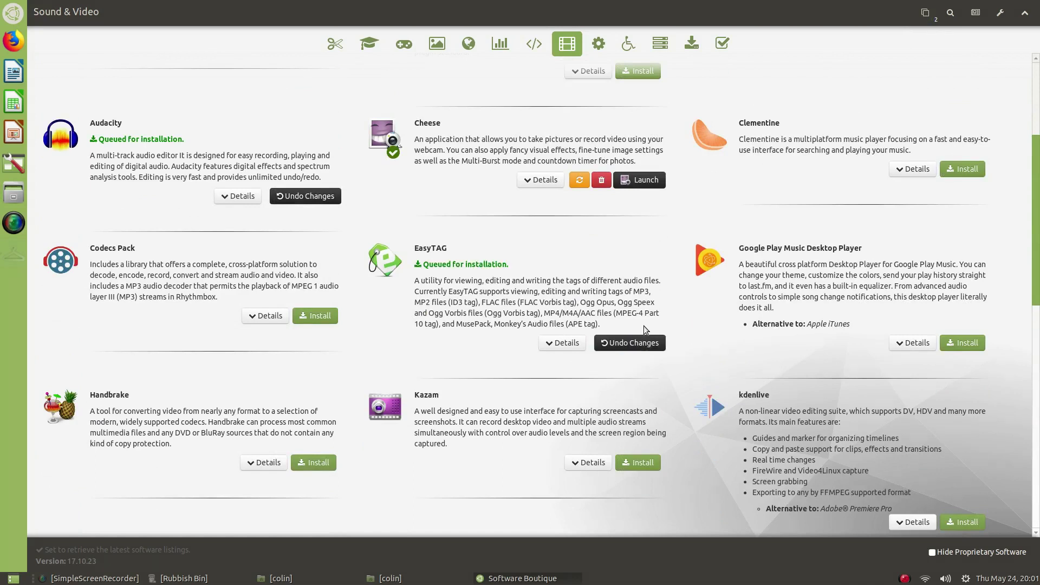
- Look at the More Software category and browse through the Accessories applications
left_click(692, 45)
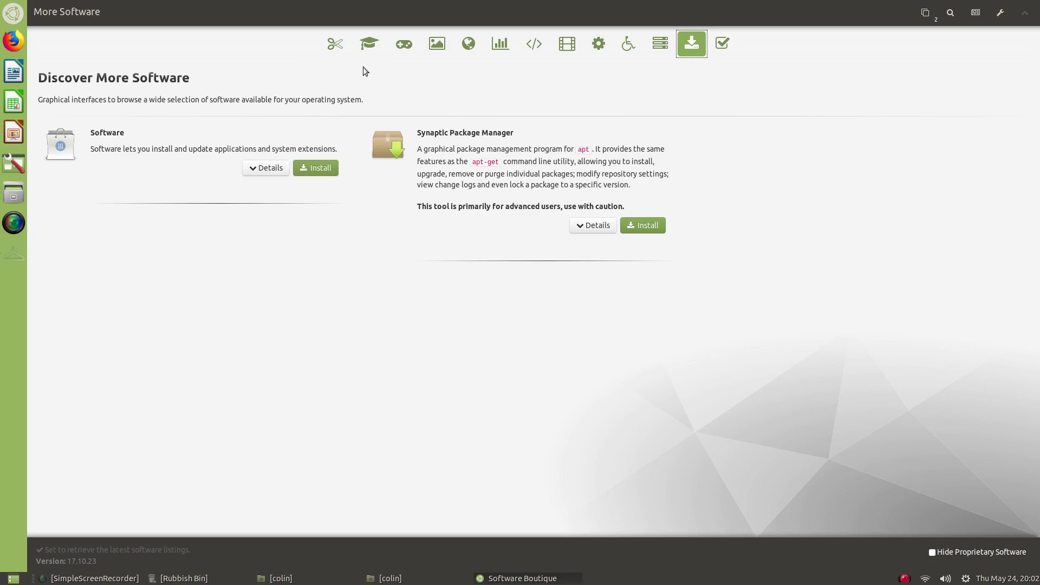
left_click(334, 44)
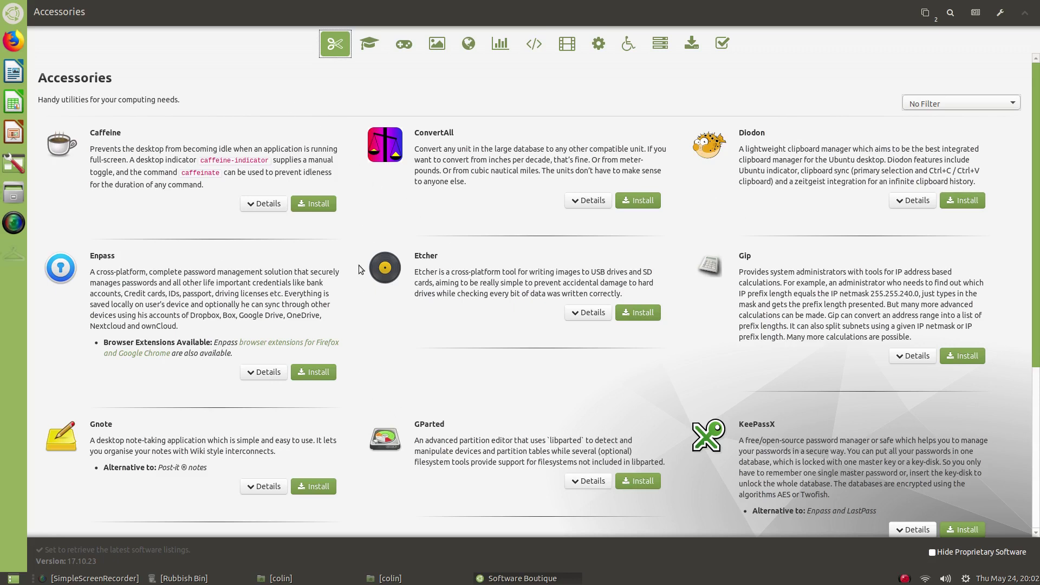
scroll(359, 268, "down", 5)
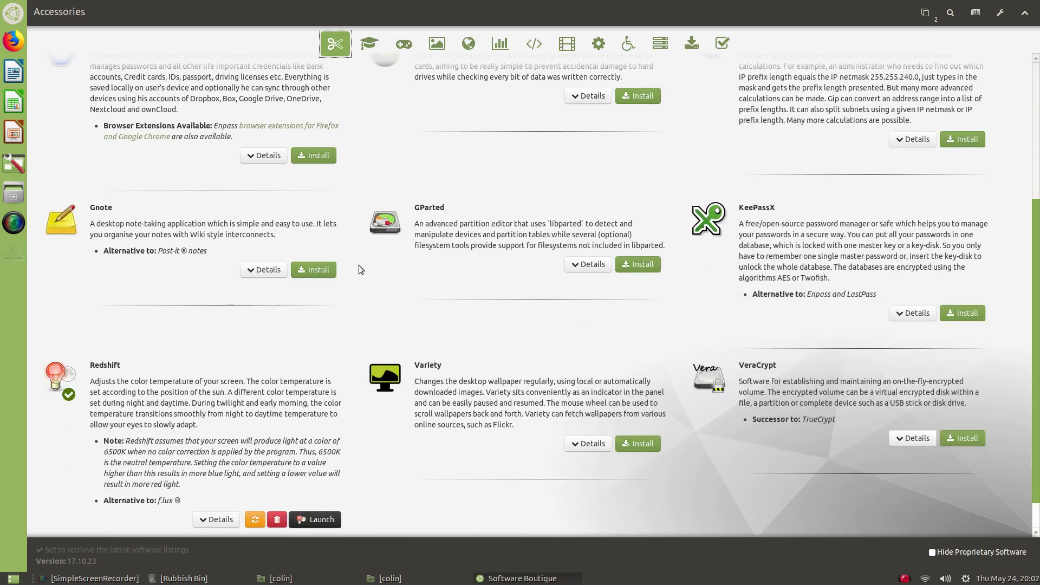
scroll(359, 265, "down", 1)
scroll(358, 266, "up", 4)
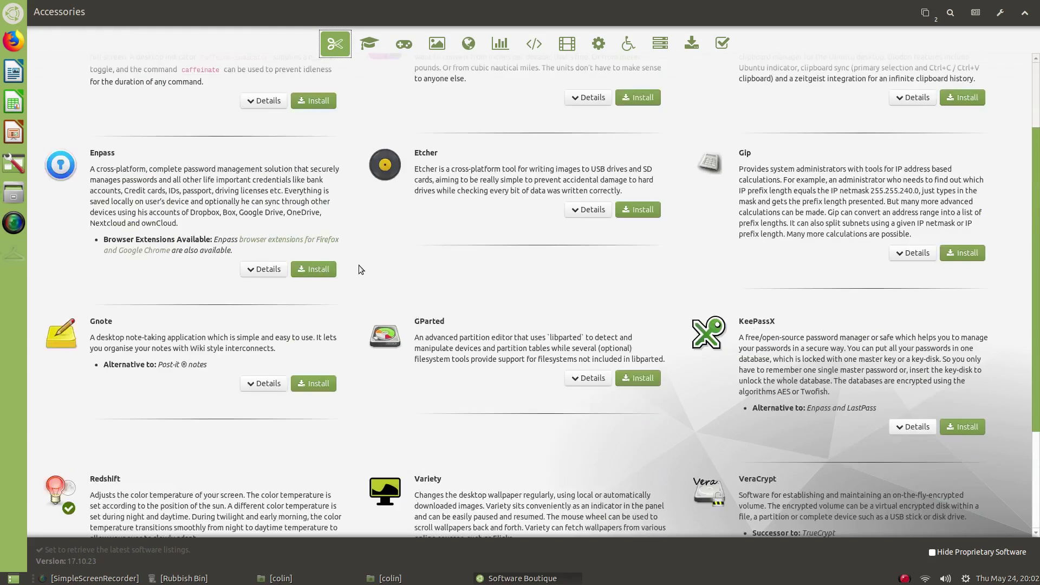
scroll(359, 270, "up", 3)
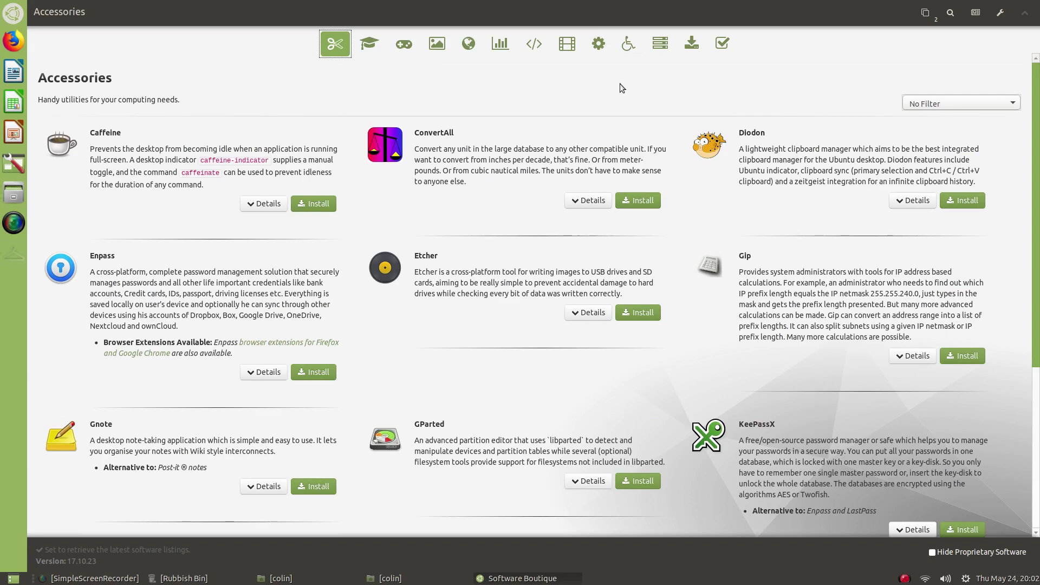
- Queue the Software application from the More Software category for installation and open the Bulk Queue
left_click(692, 44)
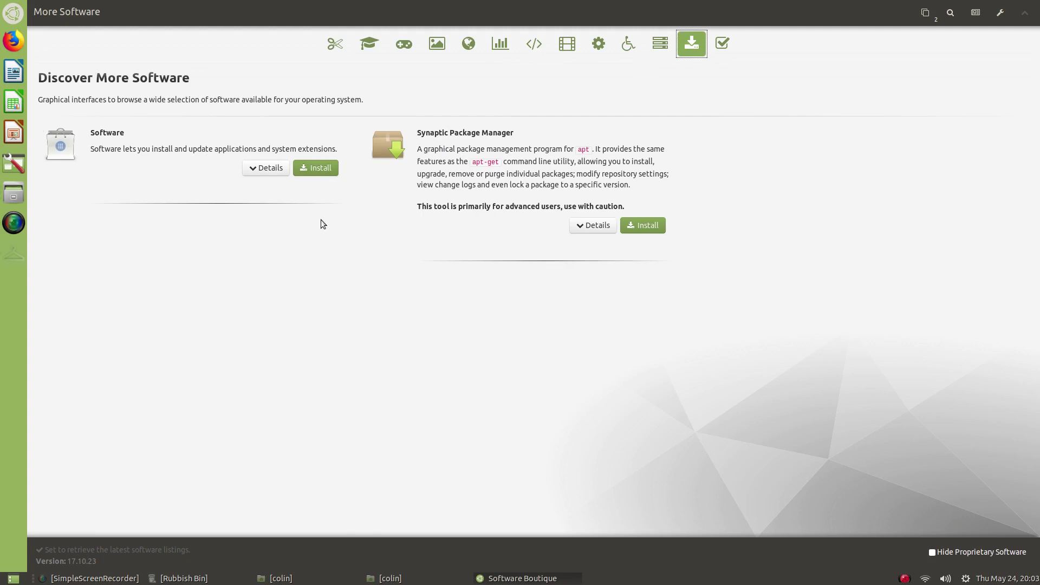
left_click(314, 169)
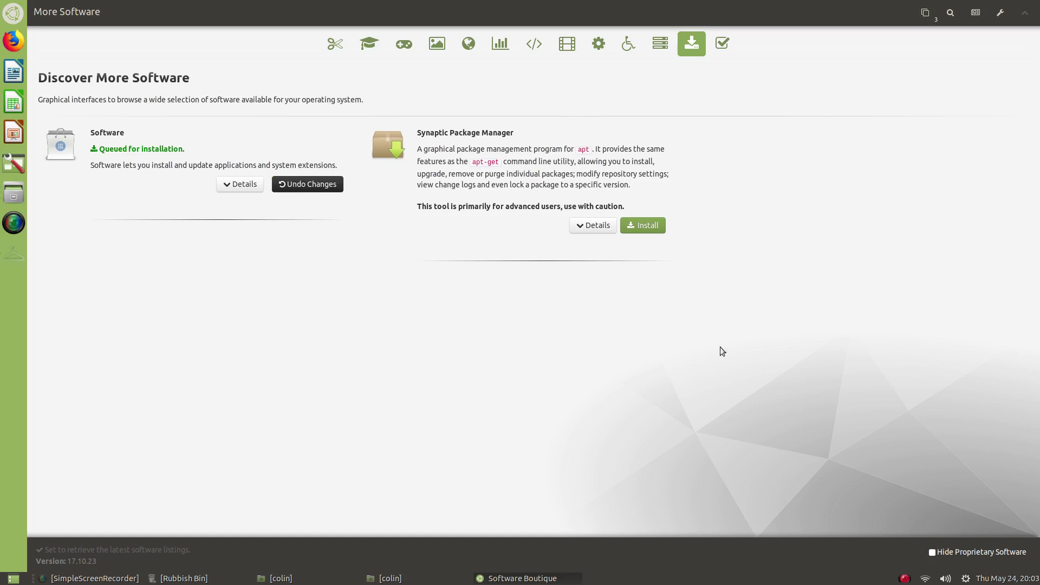
left_click(926, 13)
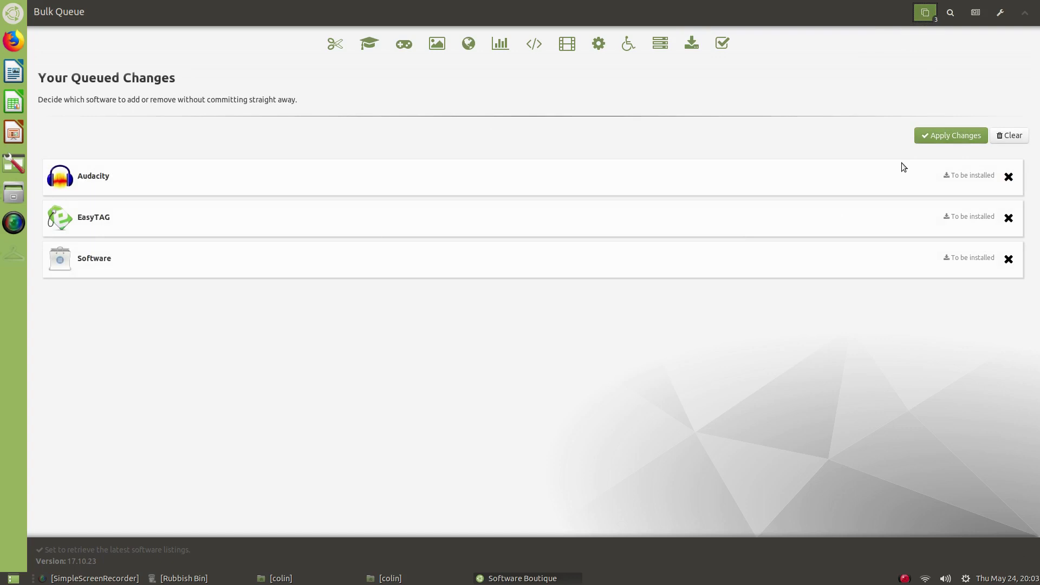
- Apply the queued Audacity, EasyTAG and Software installations, authenticating with the account password, and finish the queue
left_click(935, 136)
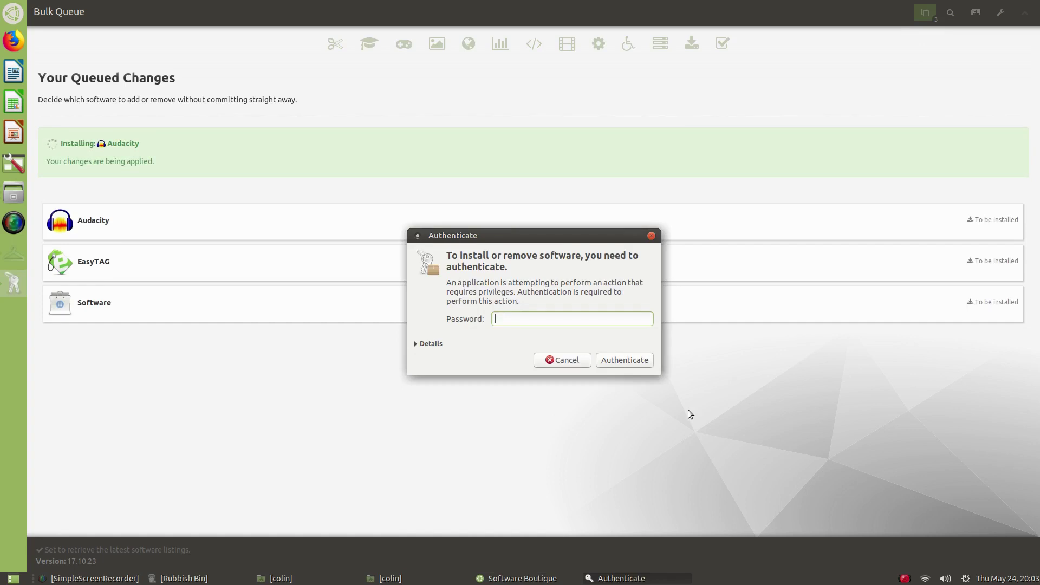
type("••••••••")
key("Return")
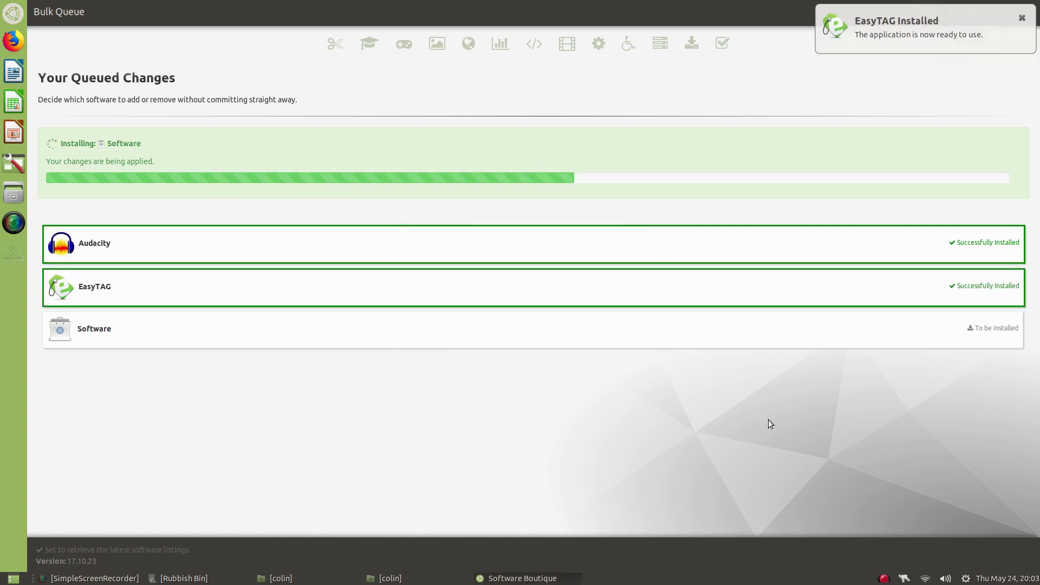
left_click(1022, 19)
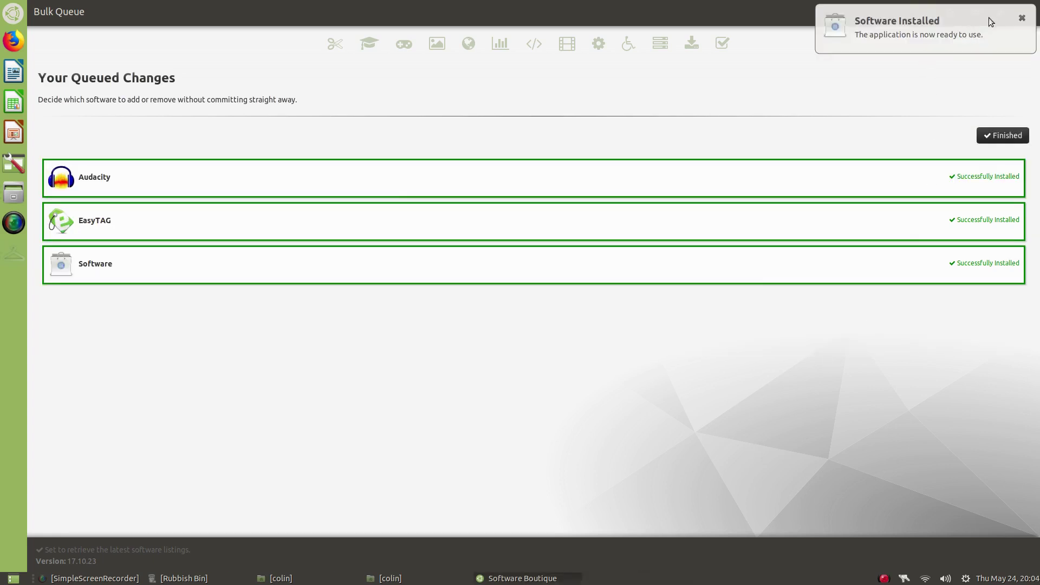
left_click(1021, 23)
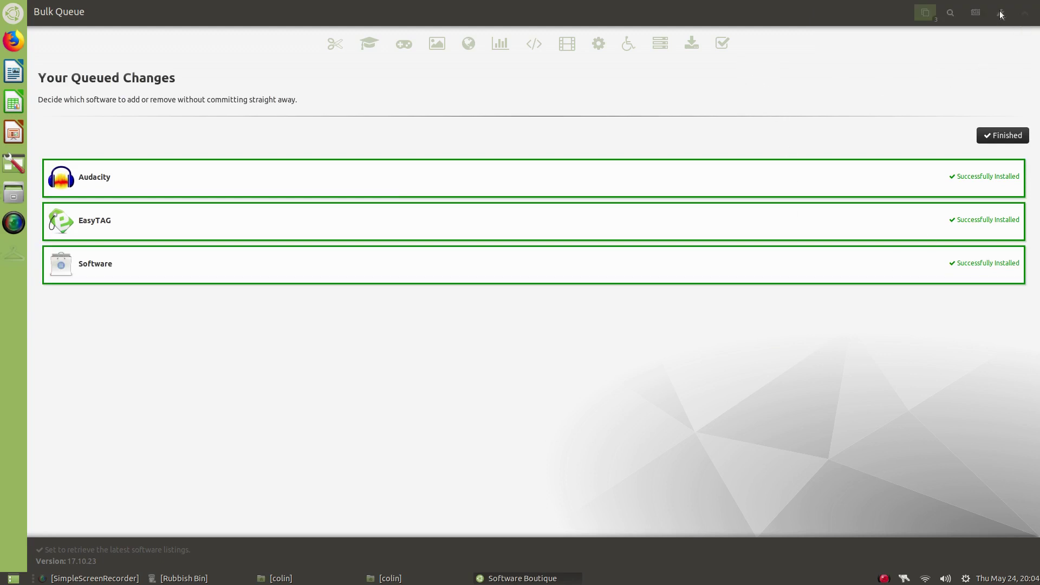
left_click(999, 136)
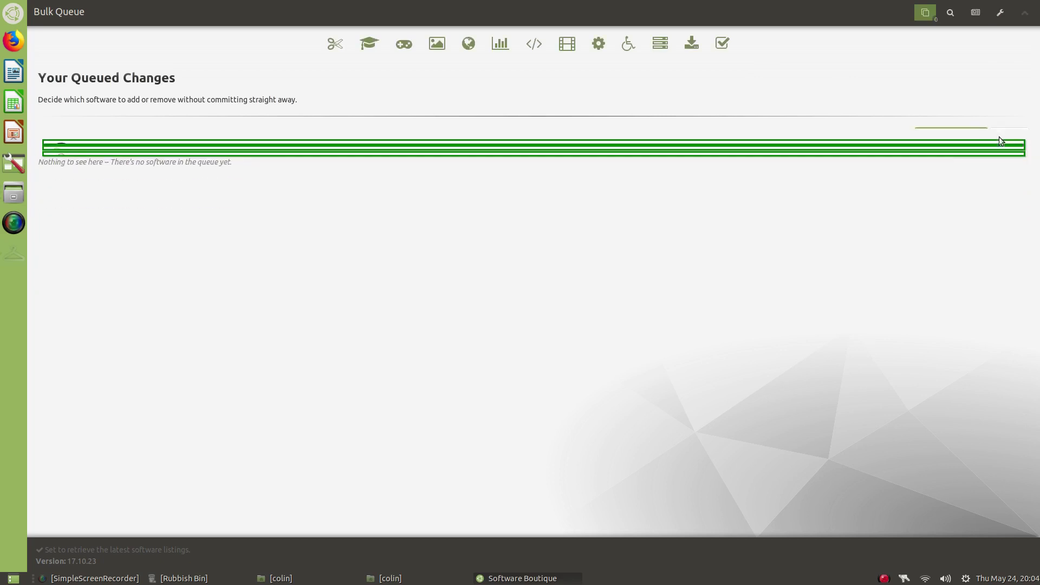
- View the Software Boutique's Preferences page and read through the Boutique News changes
left_click(999, 12)
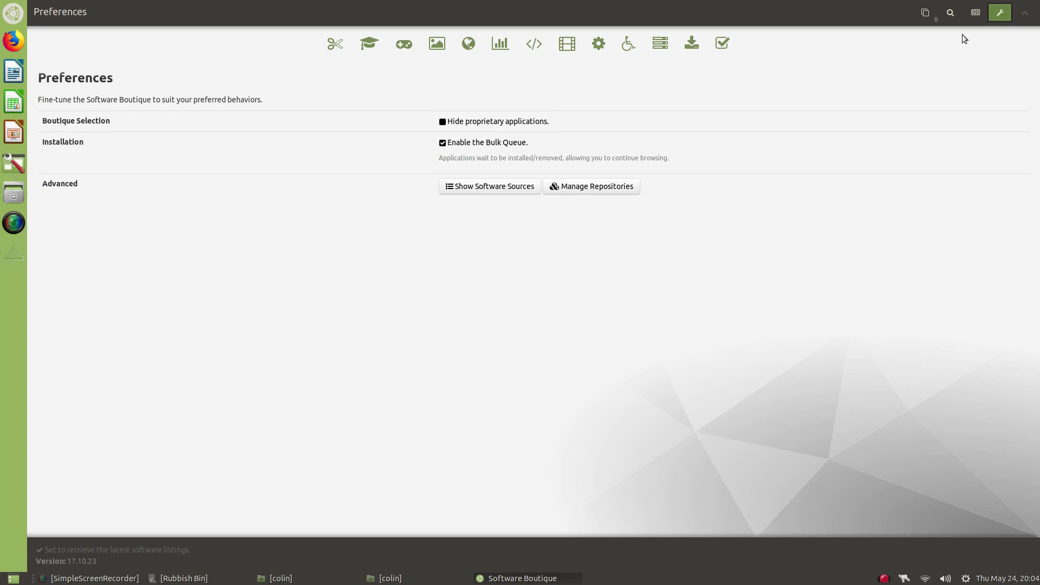
left_click(976, 11)
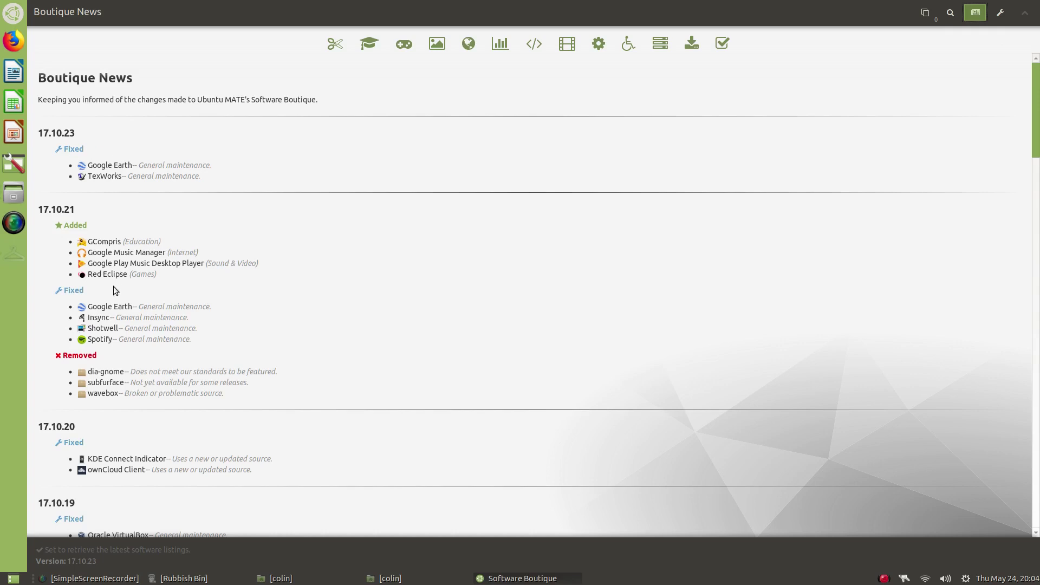
scroll(205, 325, "down", 4)
scroll(210, 317, "up", 4)
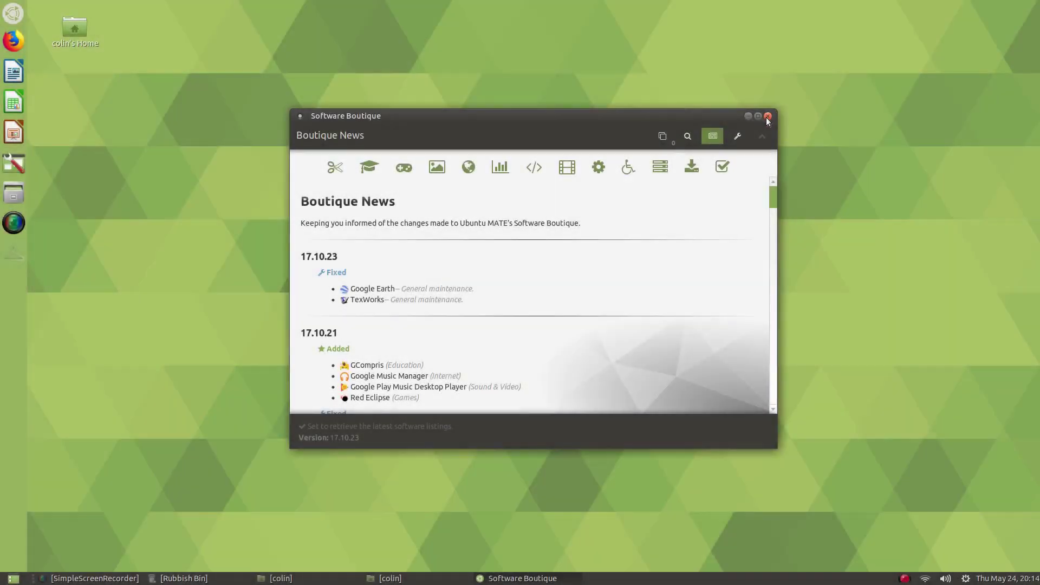
- Close the Software Boutique and launch the Software application, continuing past its welcome message
left_click(767, 117)
key("super")
type("softw")
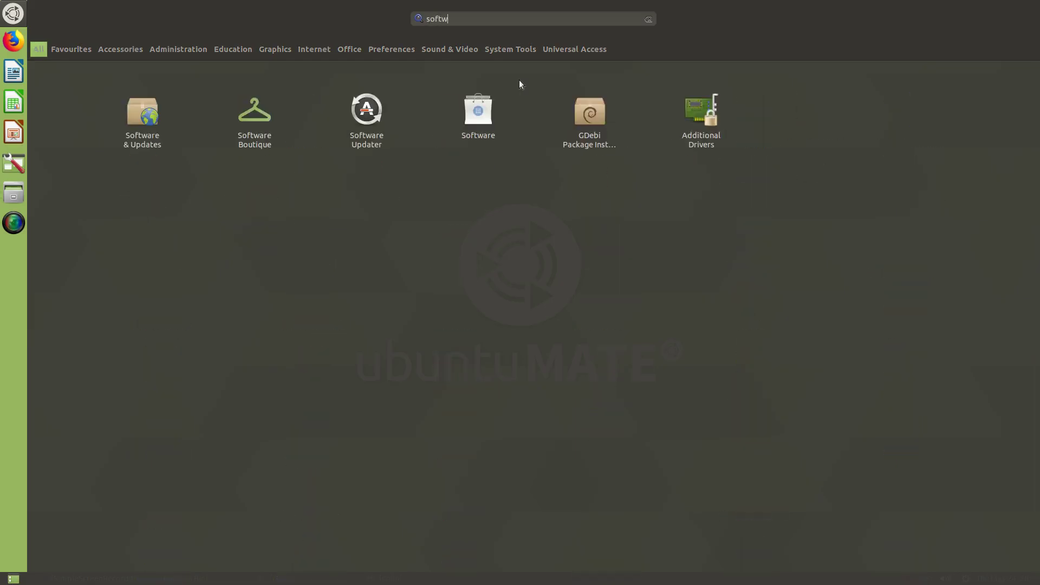
left_click(480, 117)
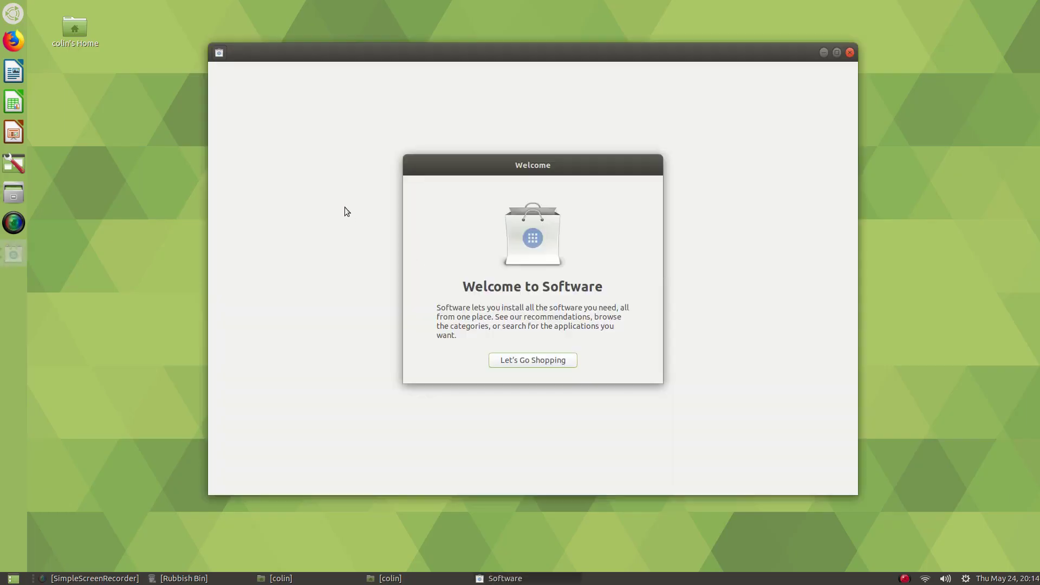
left_click(524, 360)
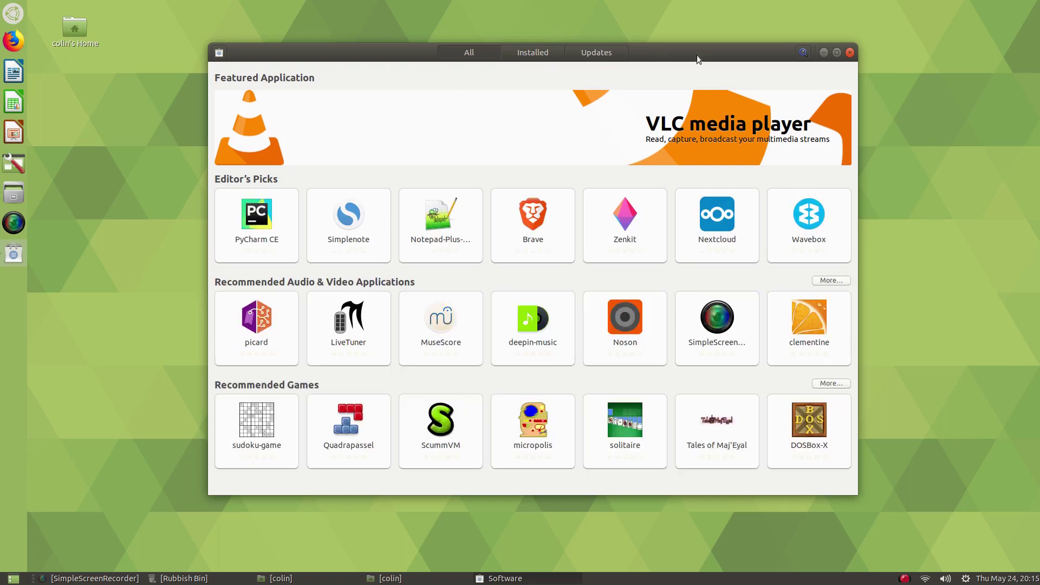
- Search the Software application for "menulibre", clear the search and close the application
left_click(805, 48)
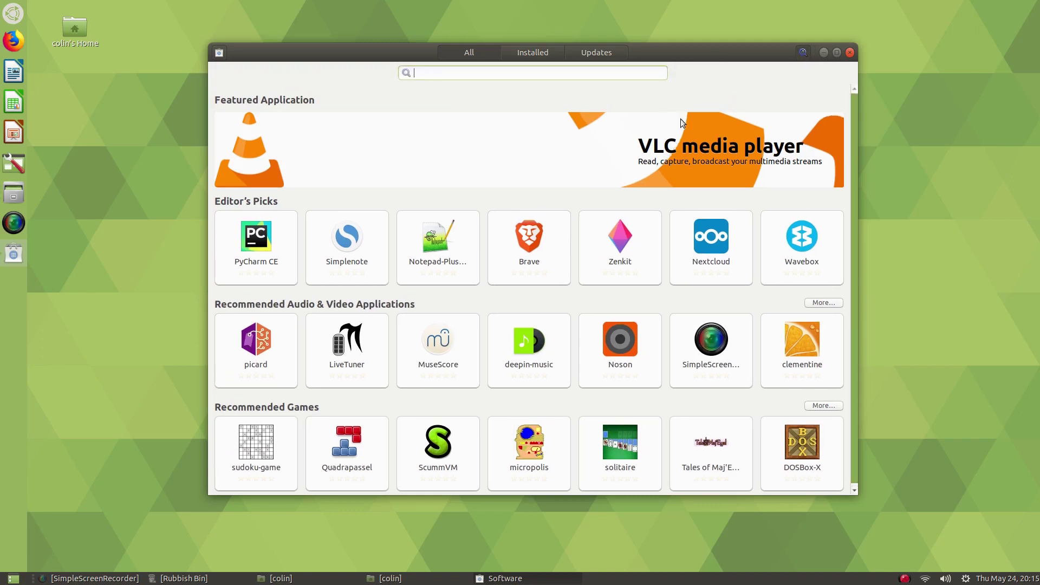
type("menulibre")
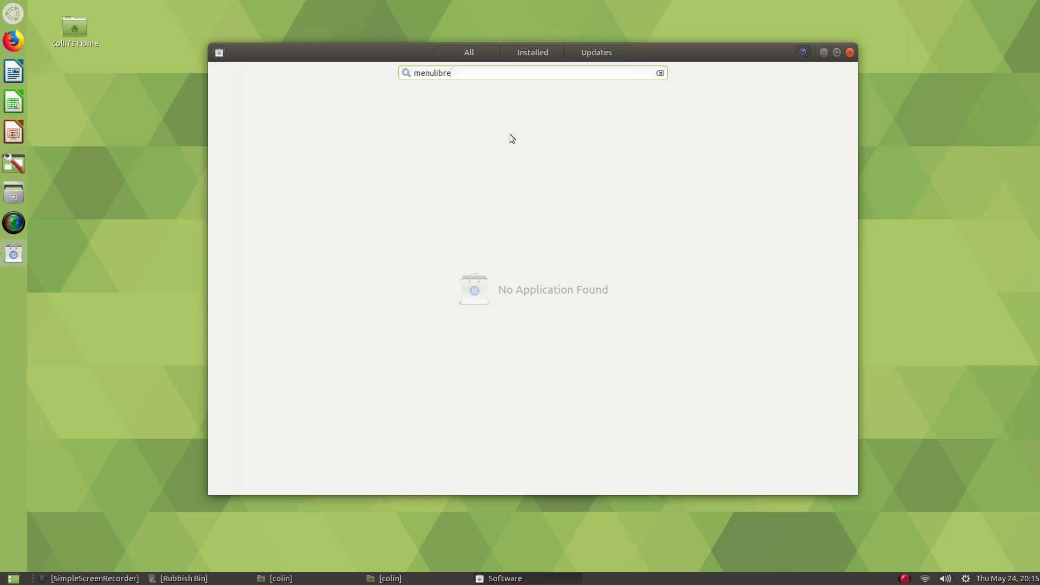
key("BackSpace")
key("BackSpace")
key("BackSpace")
key("BackSpace")
key("BackSpace")
key("BackSpace")
key("BackSpace")
key("BackSpace")
key("BackSpace")
left_click(849, 53)
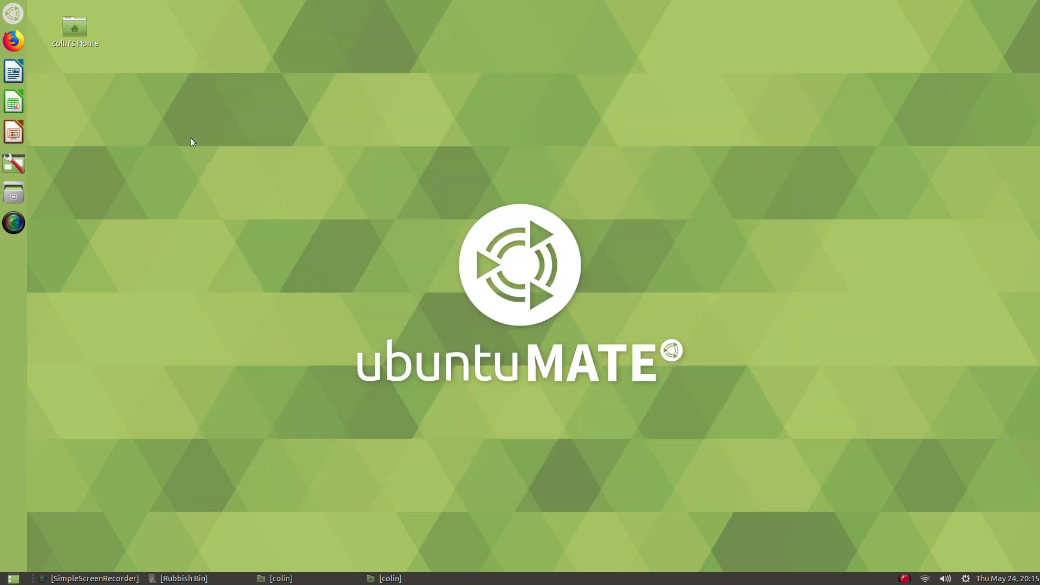
left_click(13, 14)
type("term")
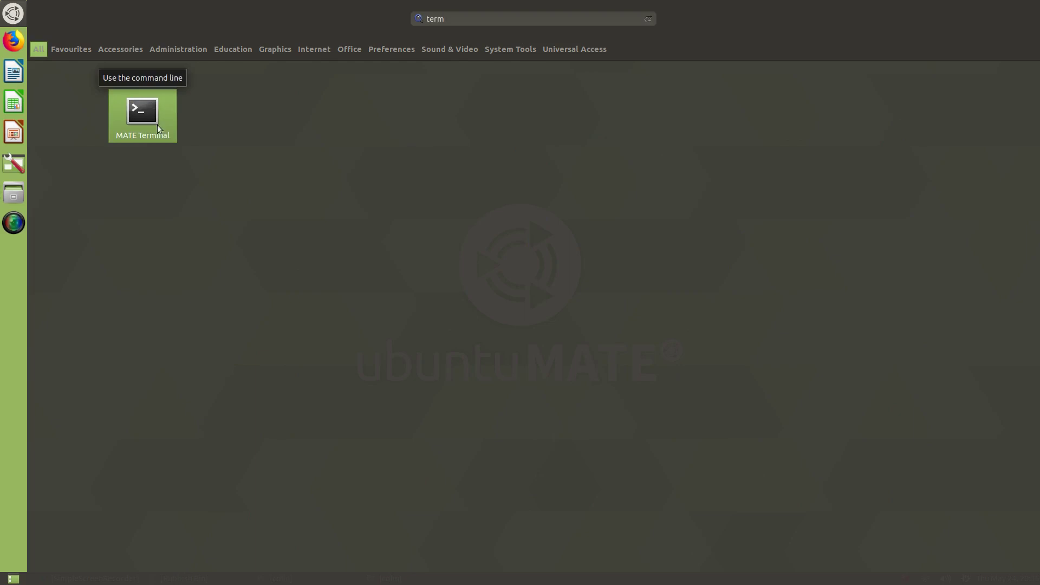
left_click(16, 18)
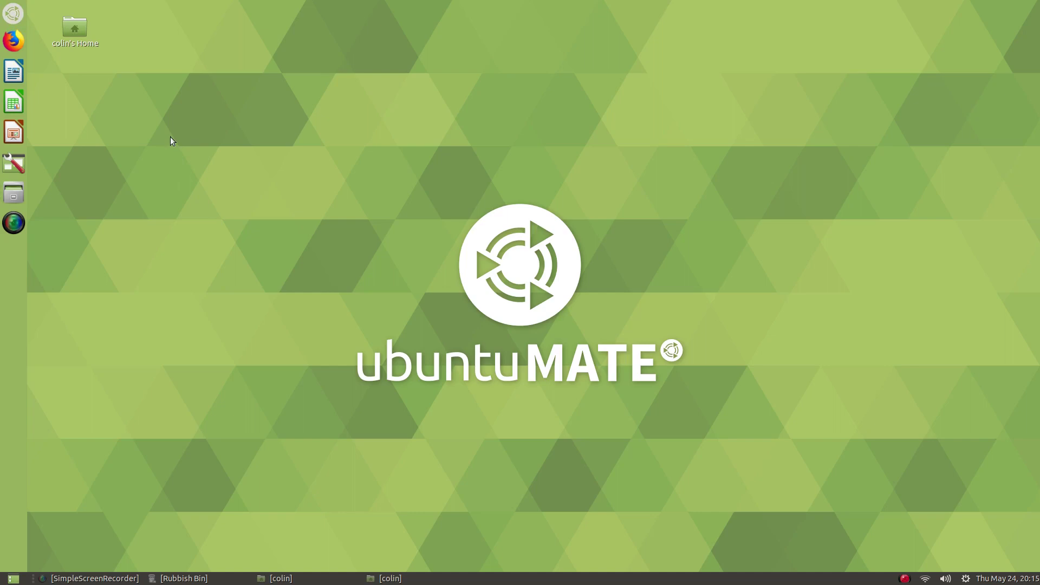
- Reopen the Software Boutique and maximise its window
key("super")
type("bout")
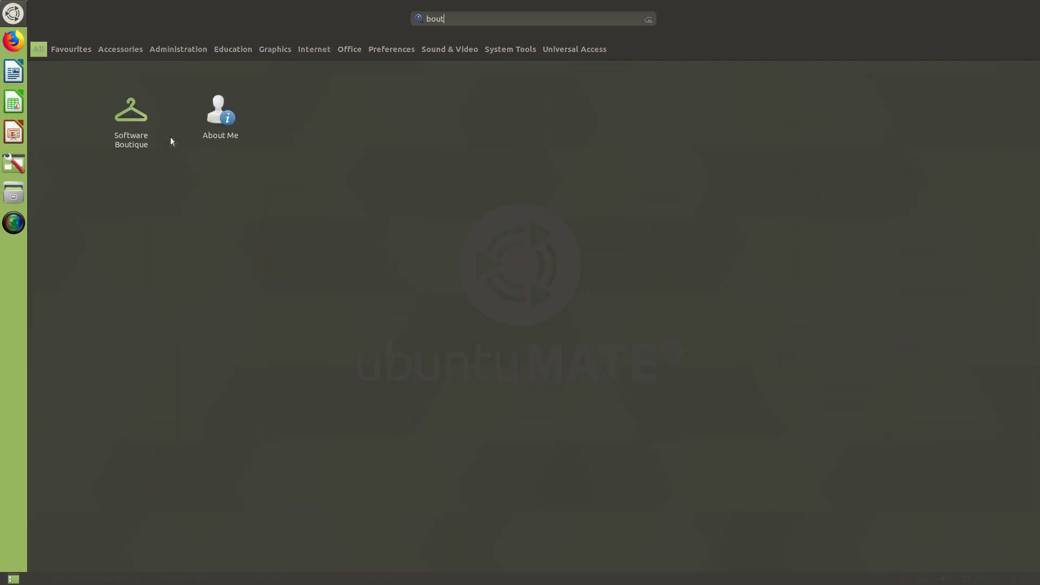
key("Return")
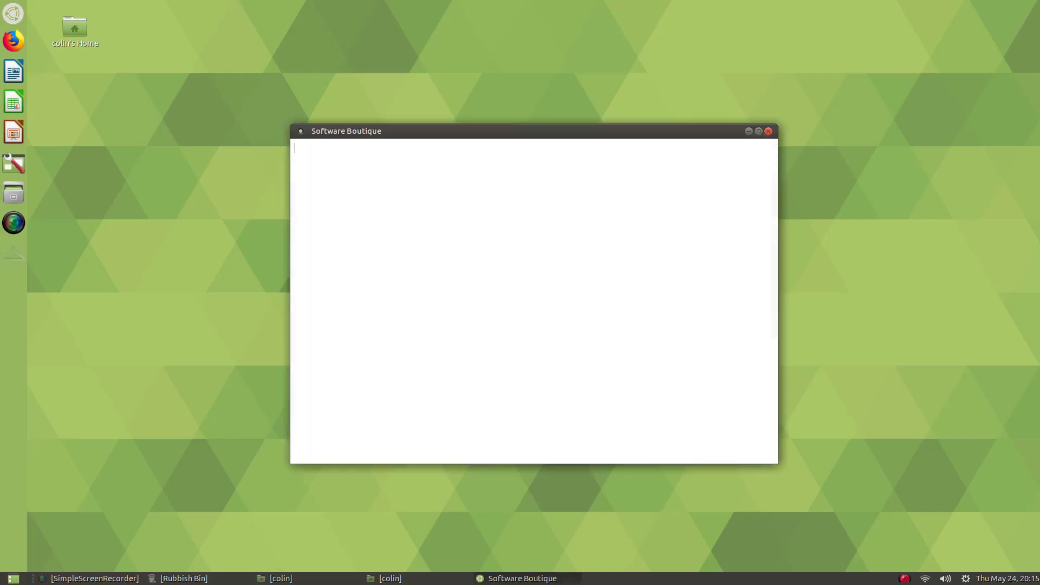
left_click_drag(606, 132, 585, 2)
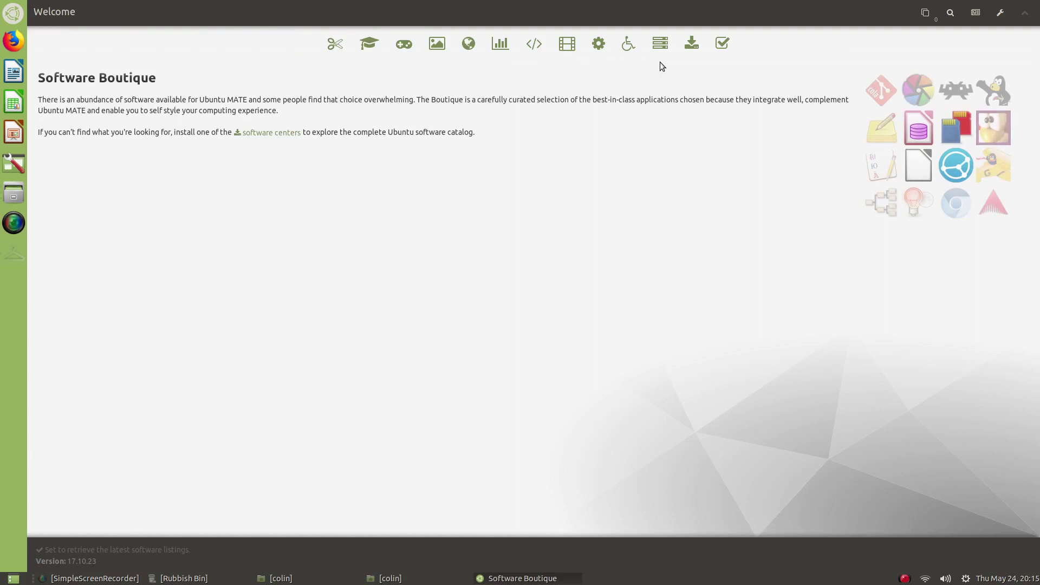
- Queue Synaptic Package Manager from the More Software category for installation and open the Bulk Queue
left_click(692, 43)
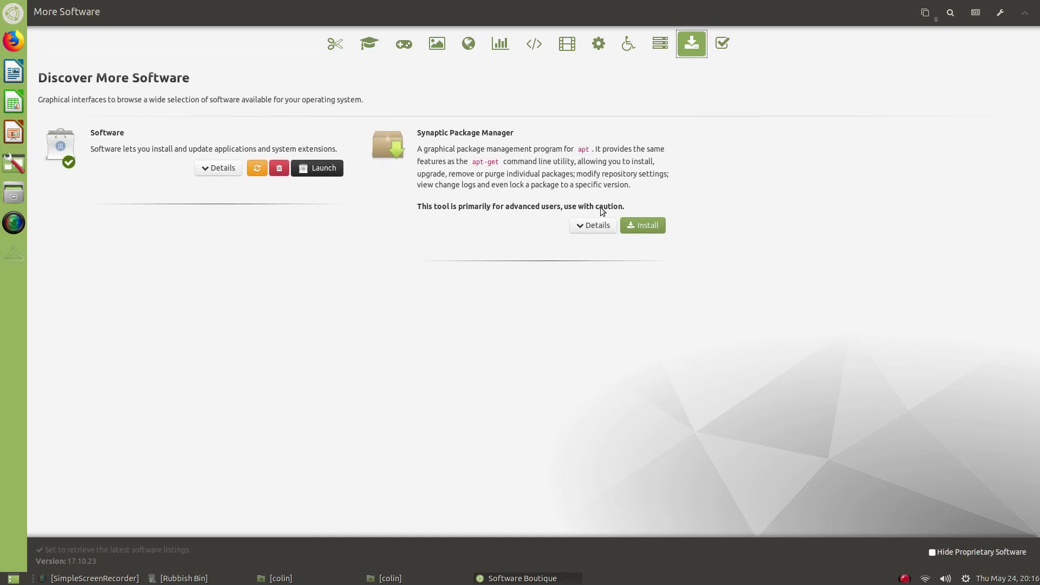
left_click(637, 226)
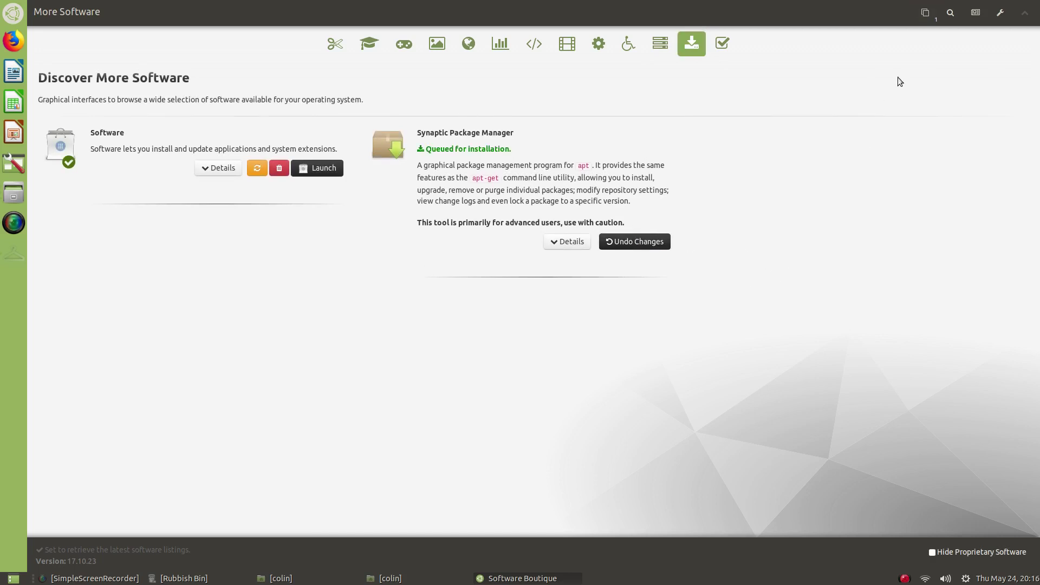
left_click(926, 13)
- Apply the queued Synaptic Package Manager installation, authenticating with the account password, and finish the queue
left_click(939, 135)
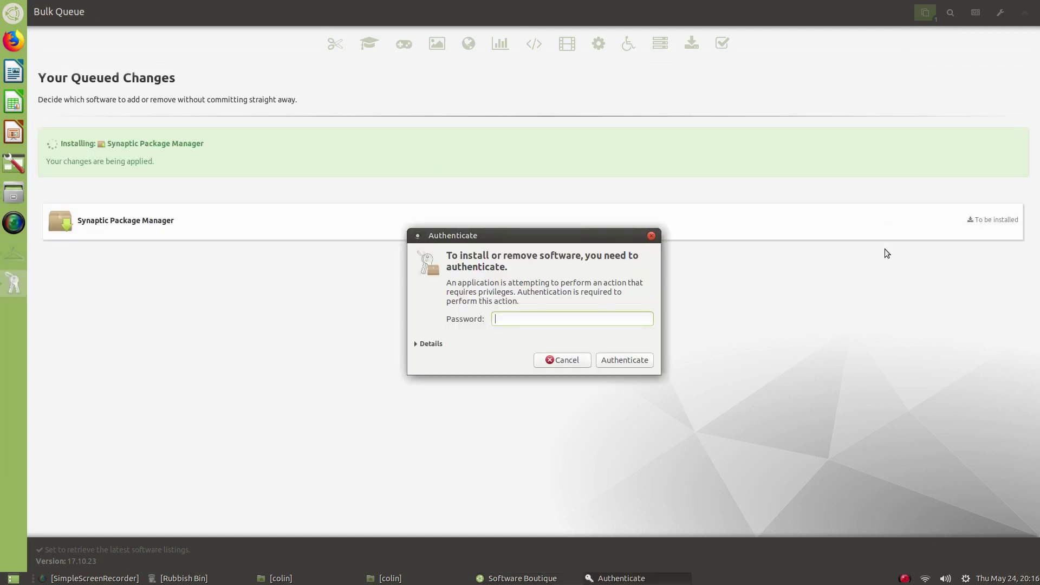
type("********")
key("Return")
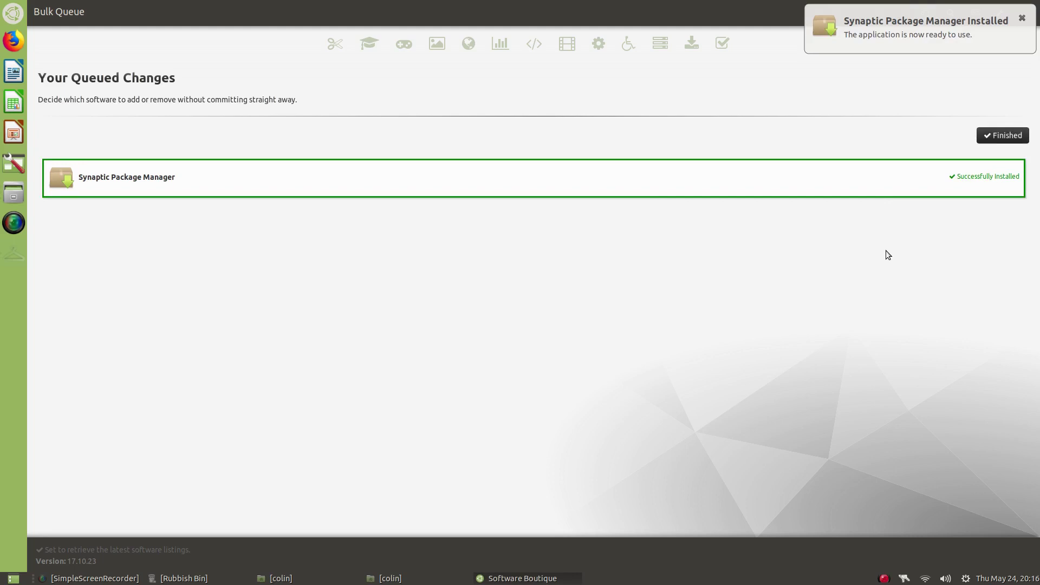
left_click(999, 136)
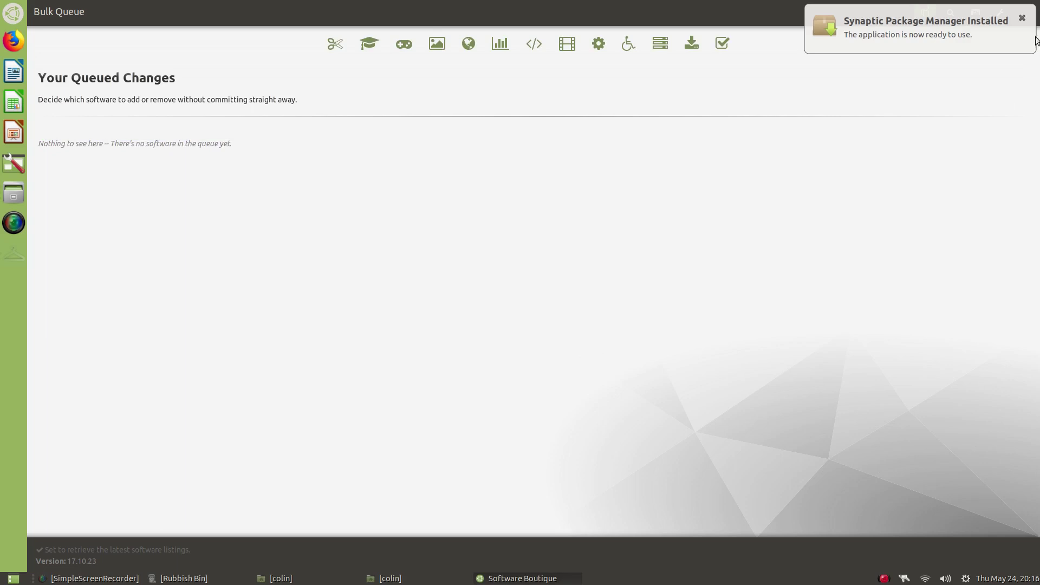
left_click(1022, 19)
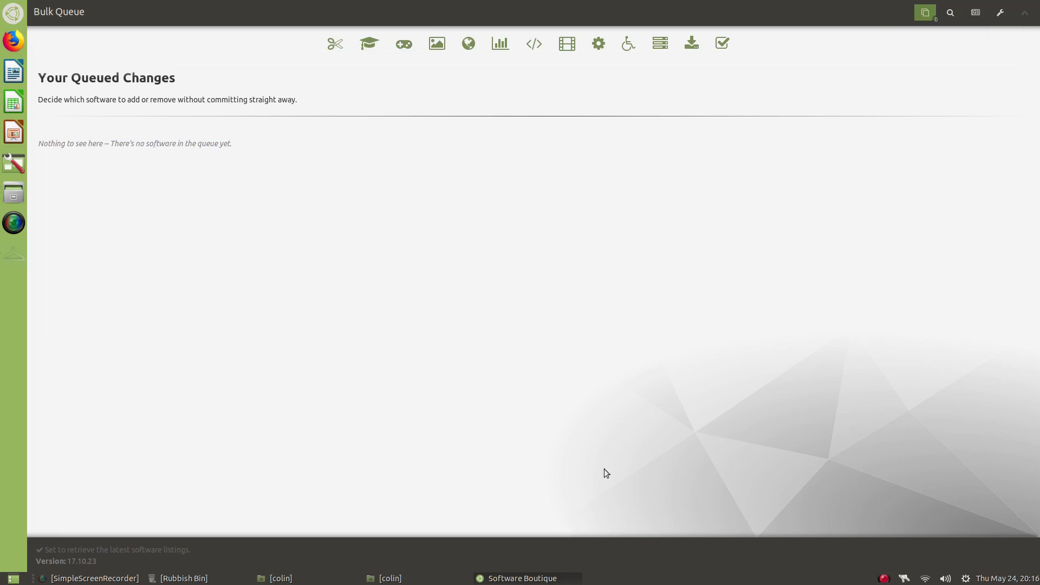
- Unmaximise the Software Boutique window
right_click(524, 579)
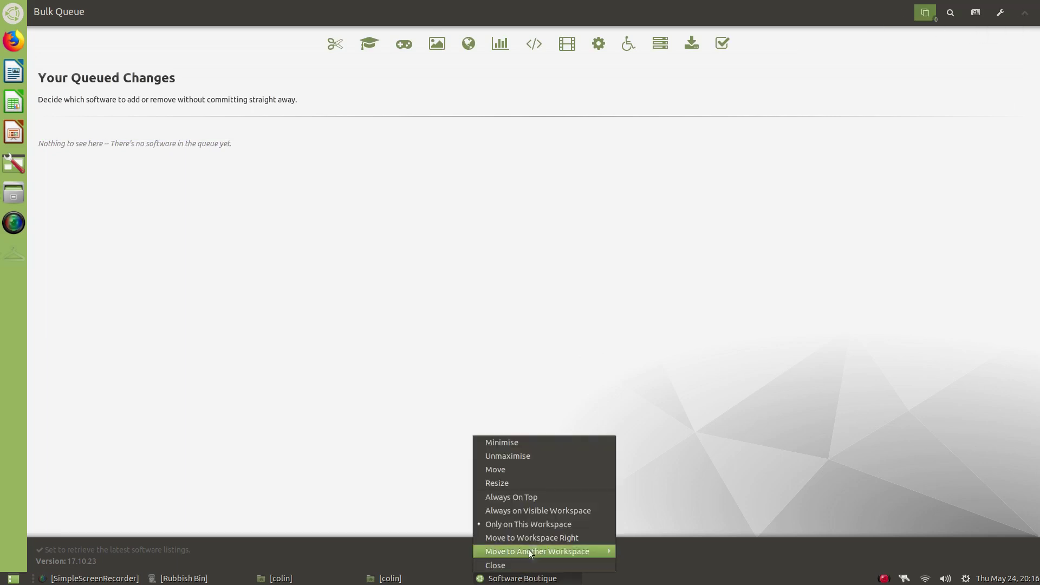
left_click(527, 457)
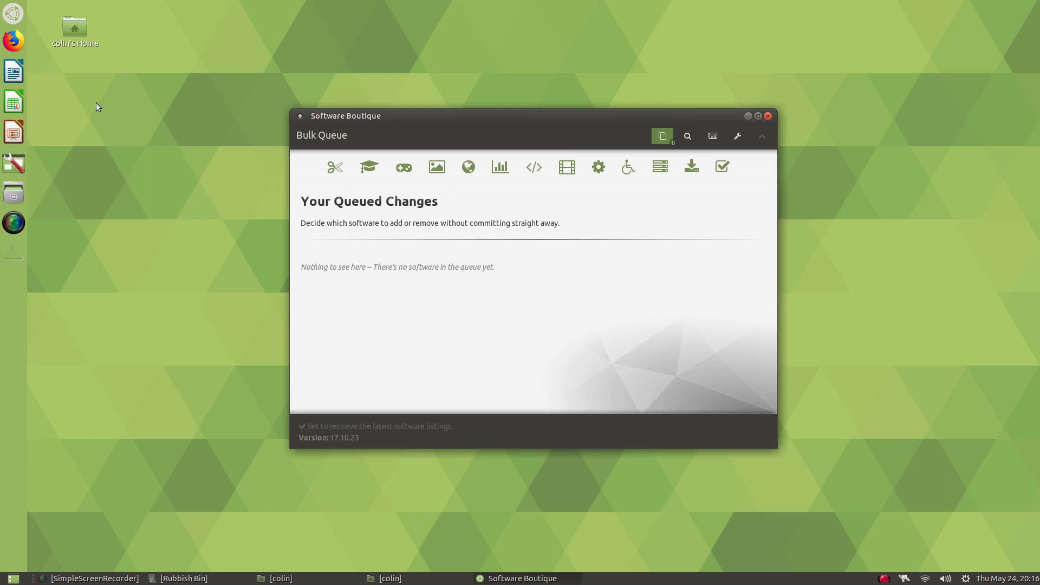
- Launch Synaptic Package Manager, authenticate with the account password and dismiss the quick introduction
key("super")
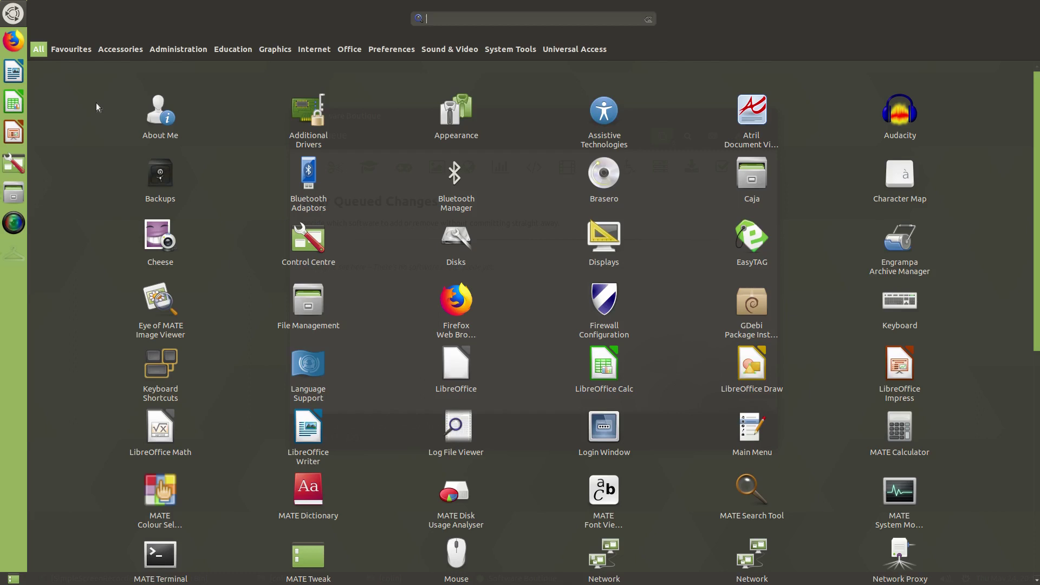
type("syn")
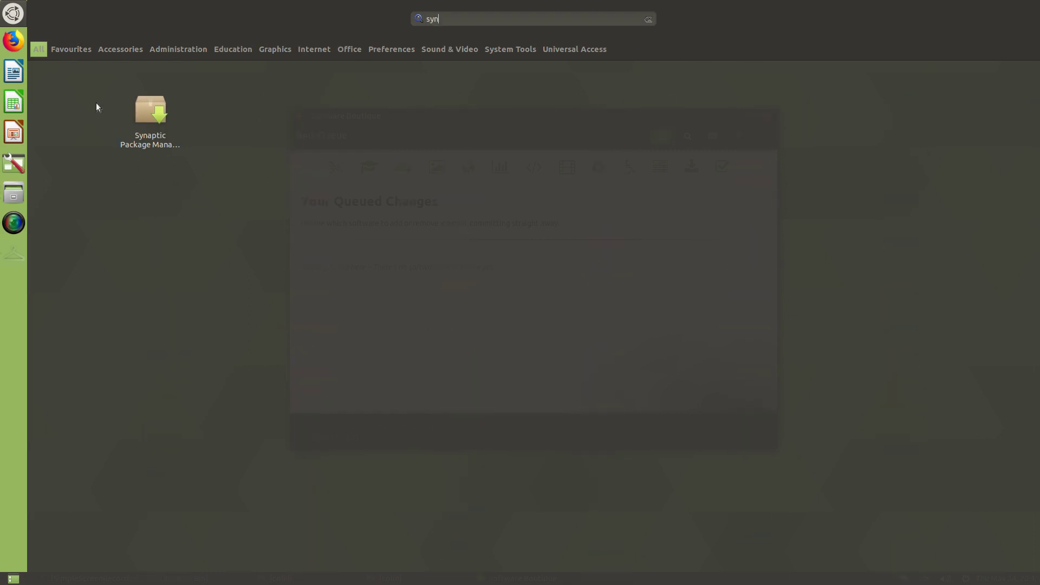
key("Return")
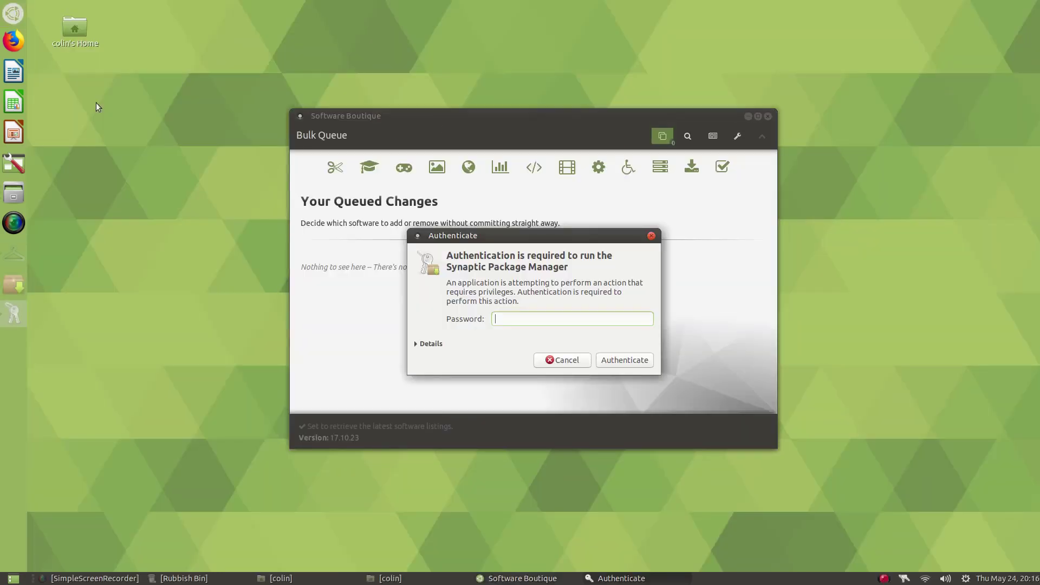
type("••••••••")
key("Return")
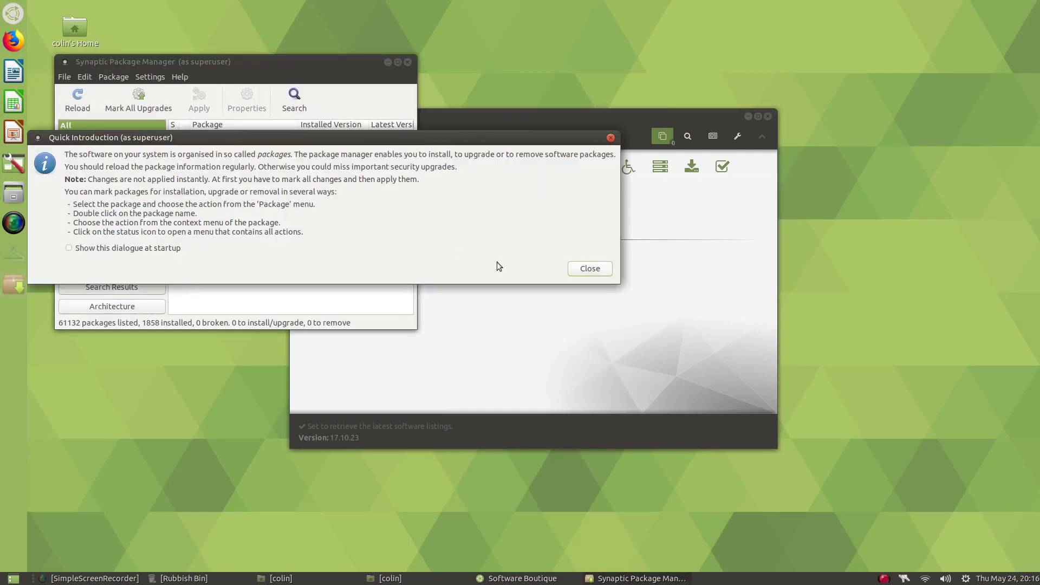
left_click(582, 269)
- Search the packages for "menulibre" and mark the menulibre package for installation
left_click(298, 103)
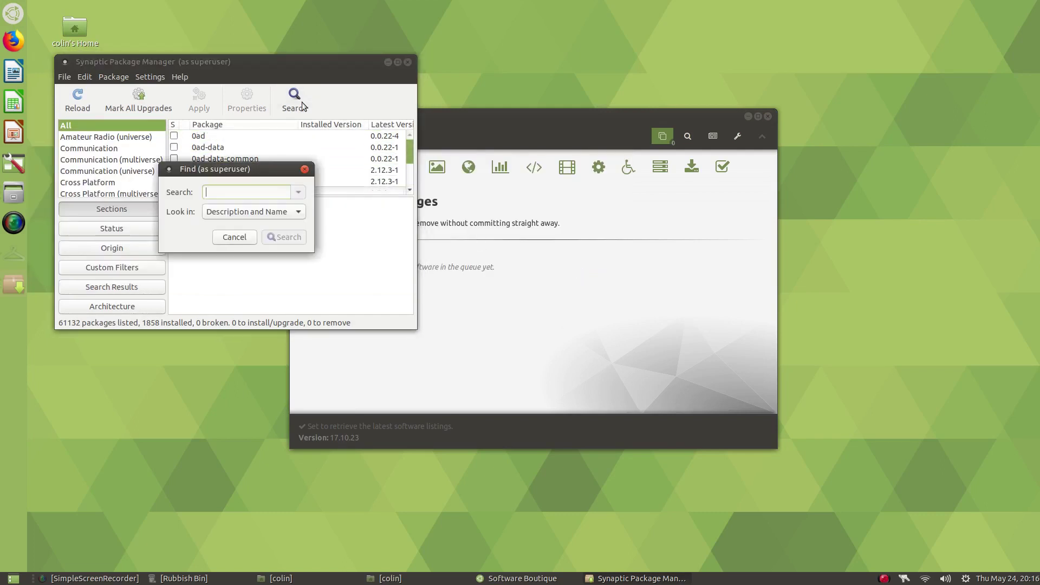
type("menulibre")
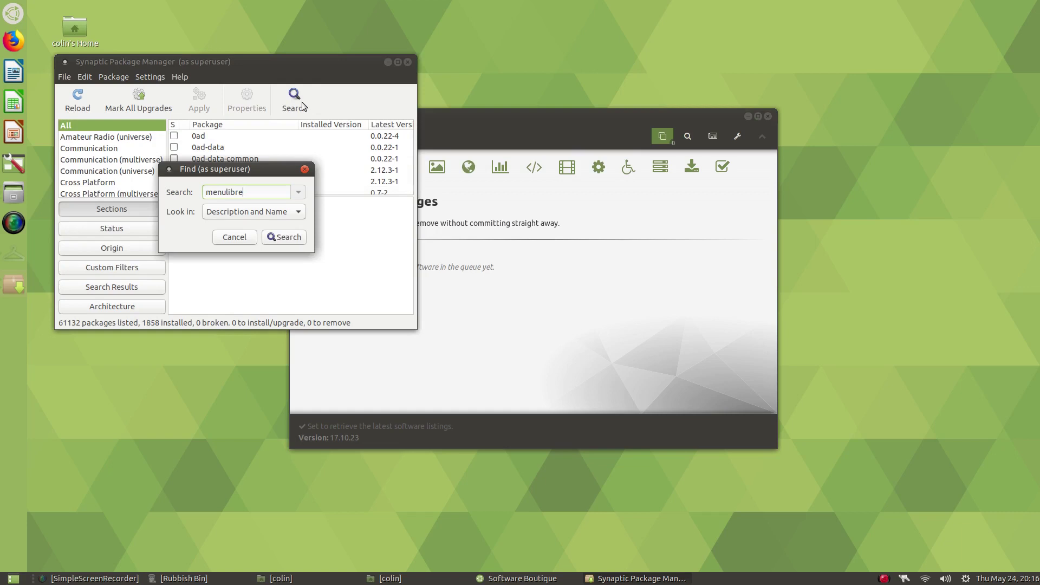
key("Return")
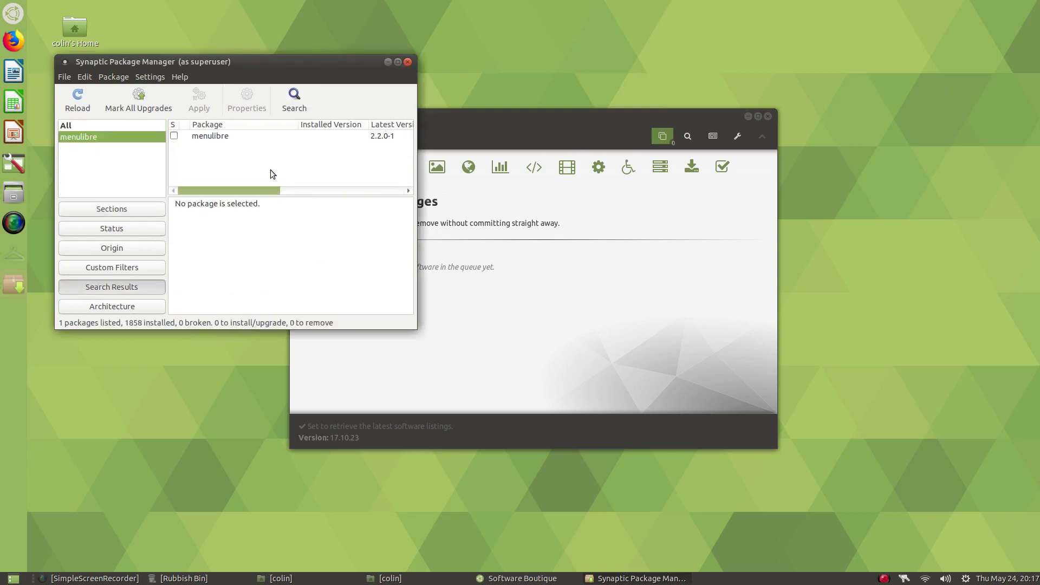
left_click(176, 136)
left_click(212, 157)
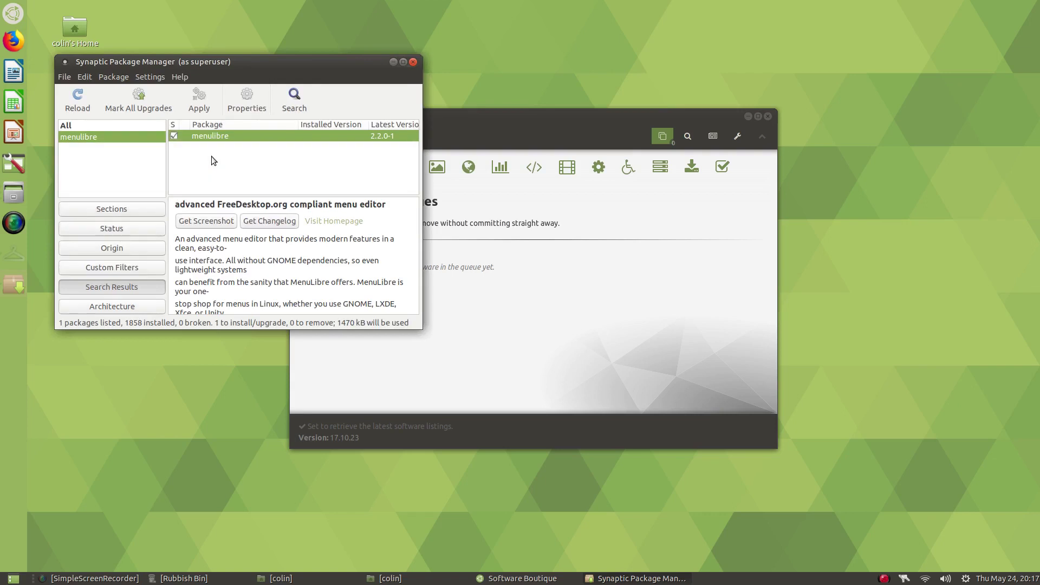
- Apply the marked menulibre installation, and close Synaptic Package Manager and the Software Boutique
left_click(200, 102)
left_click(405, 312)
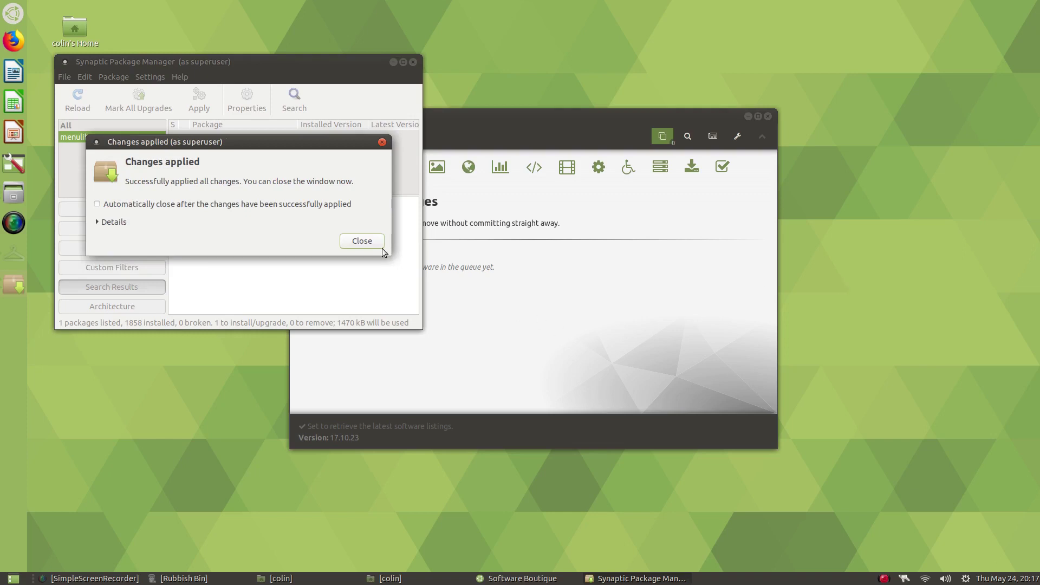
left_click(361, 241)
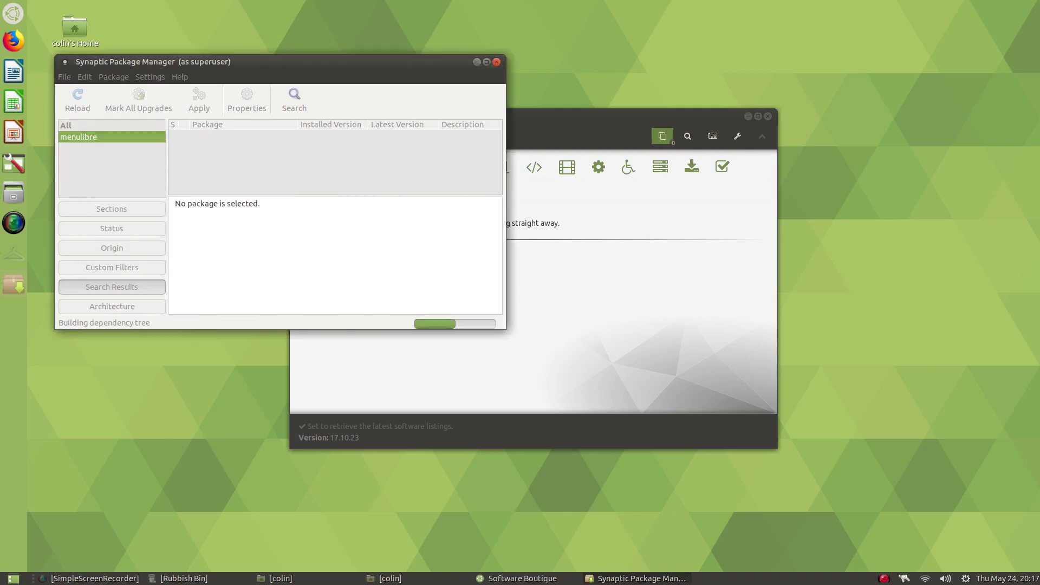
left_click(496, 63)
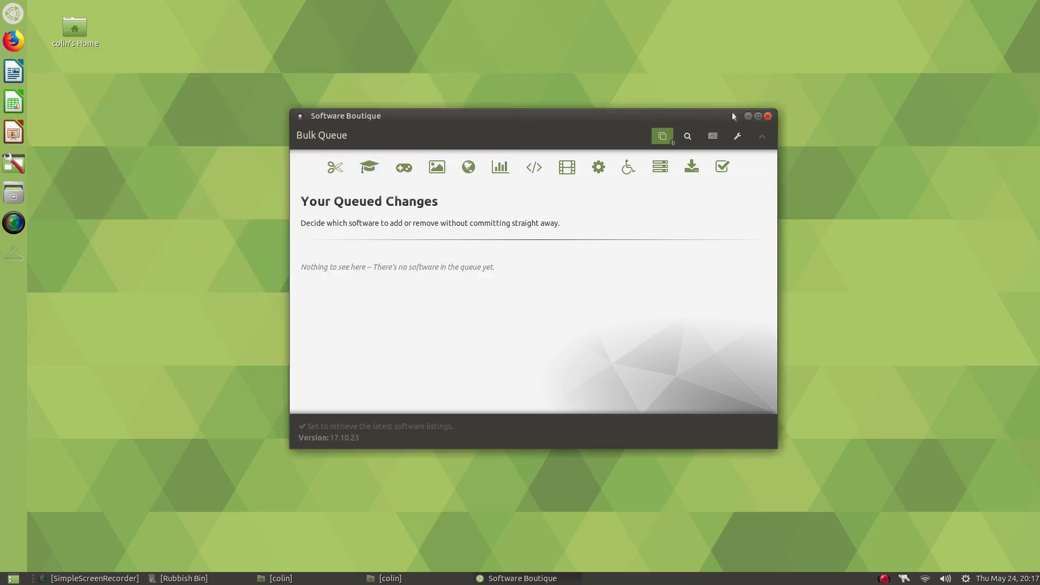
left_click(766, 118)
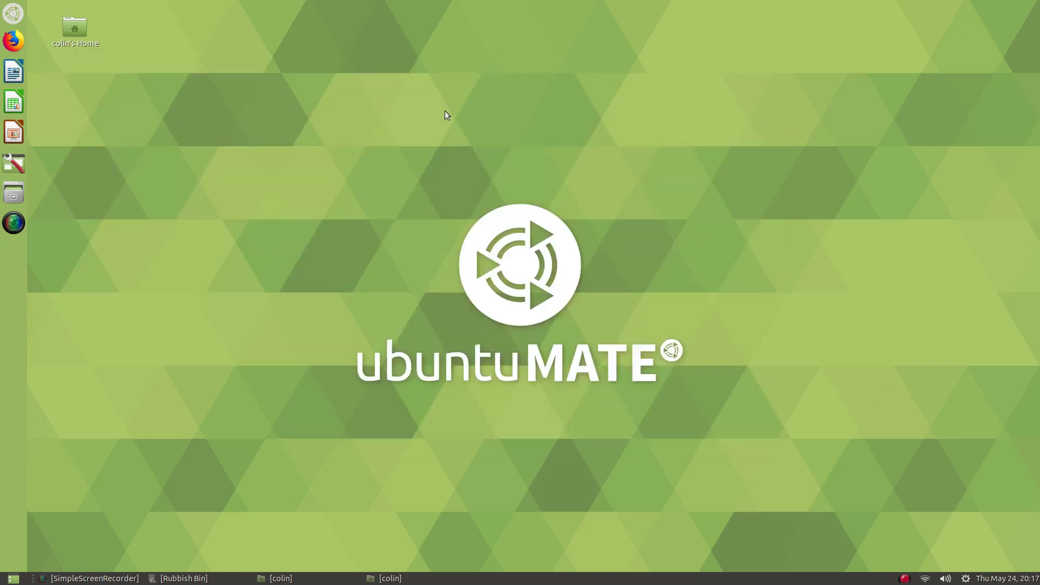
- Search the application menu for "menu" and launch Menu Editor to open MenuLibre
key("super")
type("menu")
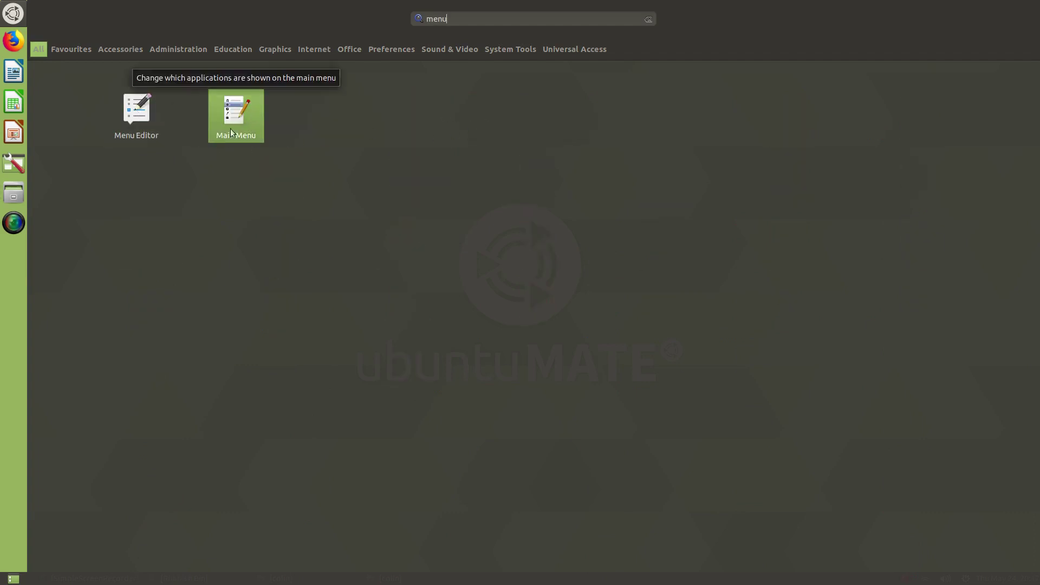
left_click(130, 107)
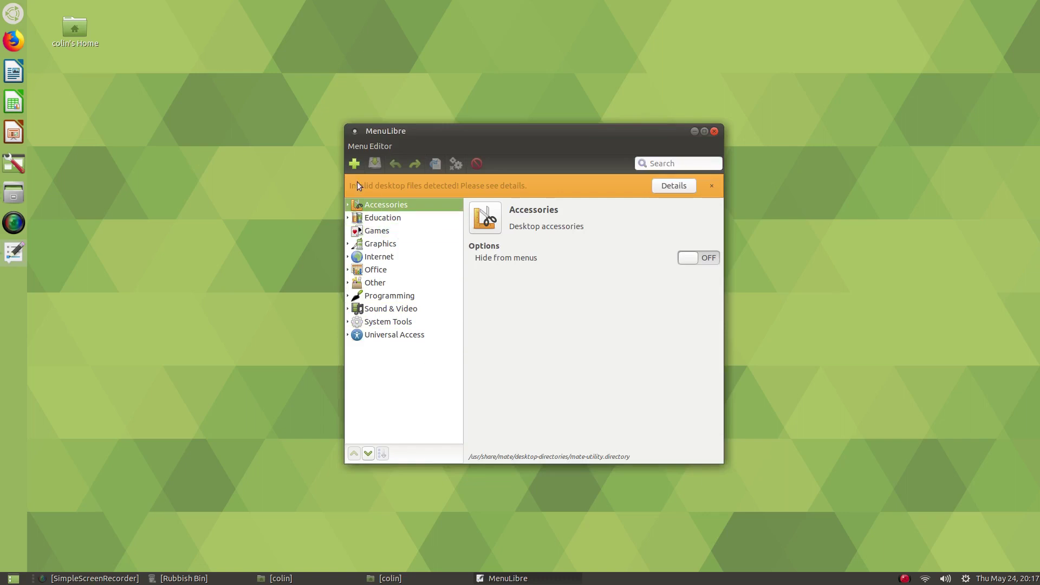
- Add a new menu directory named Places below Accessories and save it
left_click(353, 164)
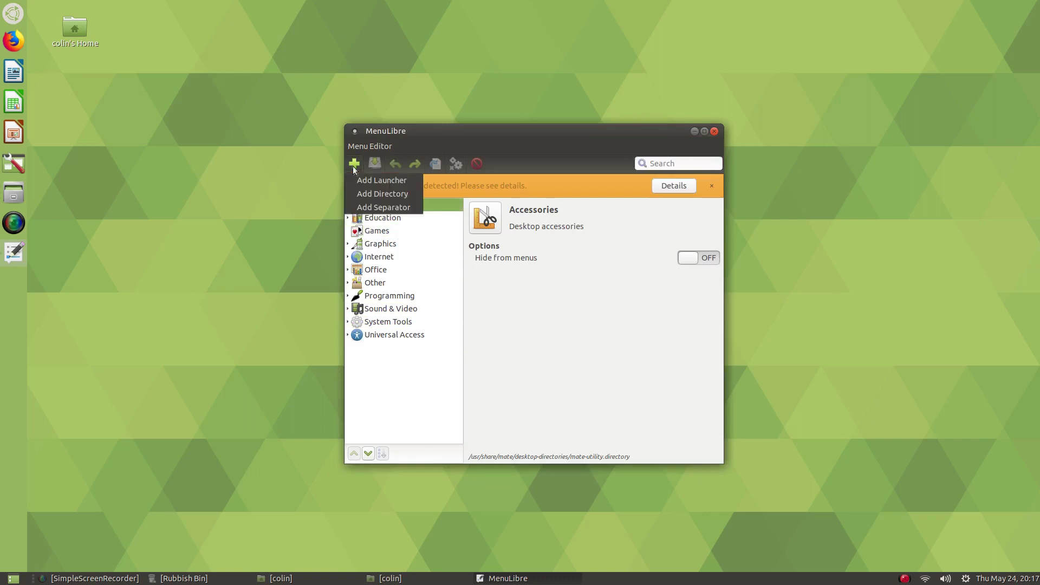
left_click(398, 190)
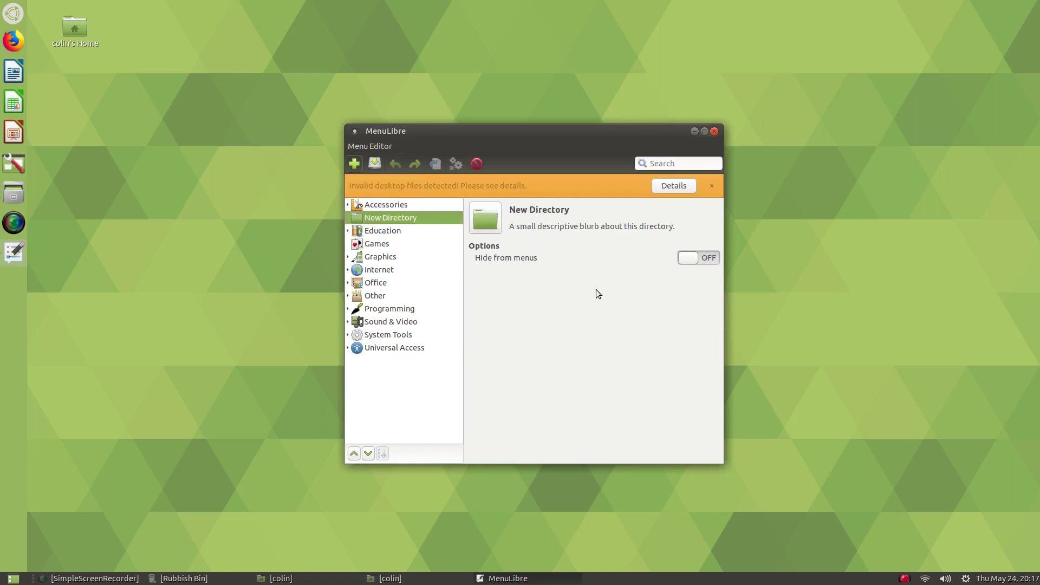
left_click(559, 212)
type("Places")
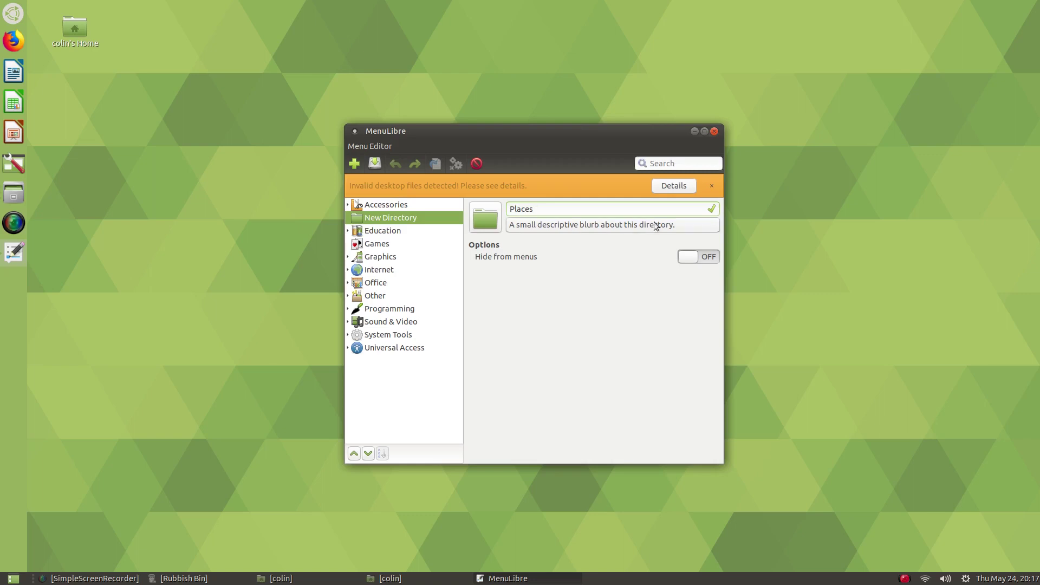
left_click(711, 209)
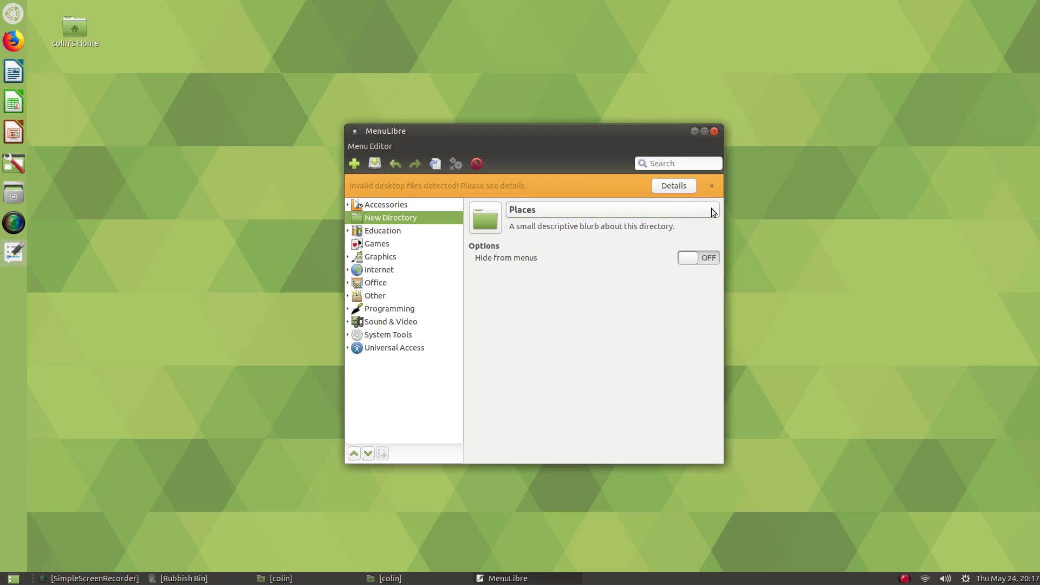
left_click(374, 163)
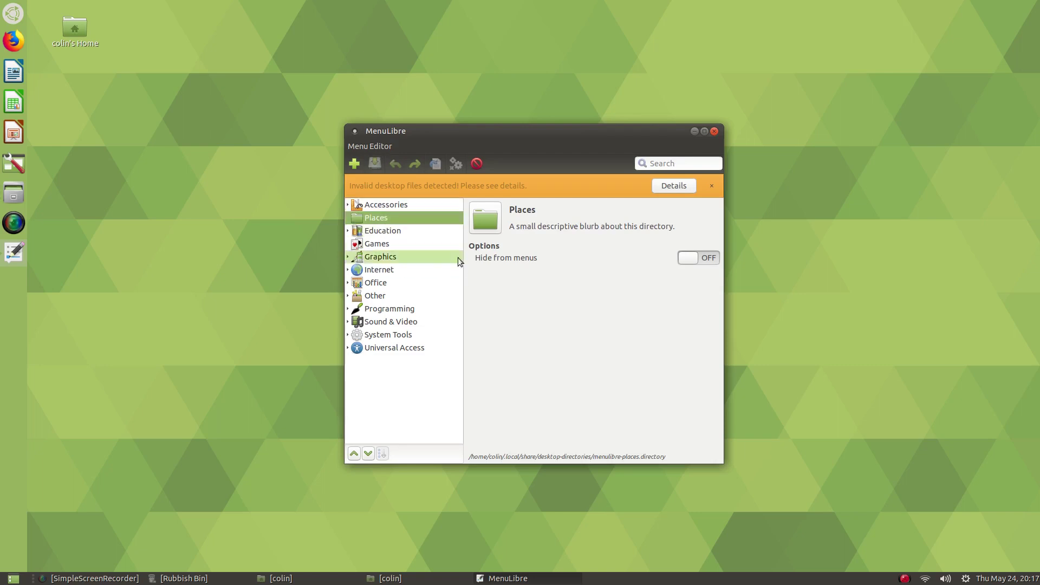
- Add a new launcher inside the Places directory and name it Downloads
left_click(354, 165)
left_click(375, 181)
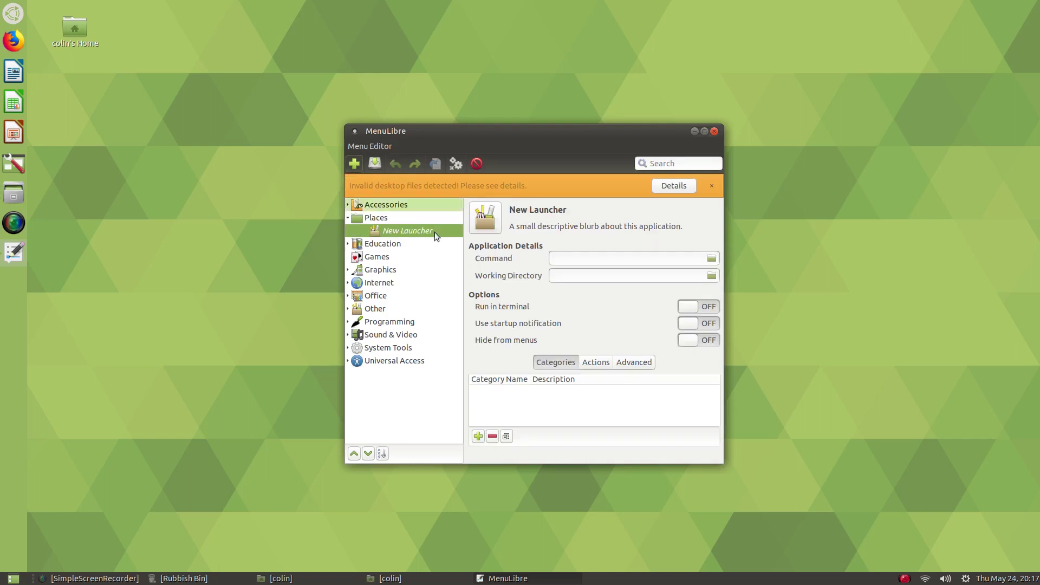
left_click(543, 209)
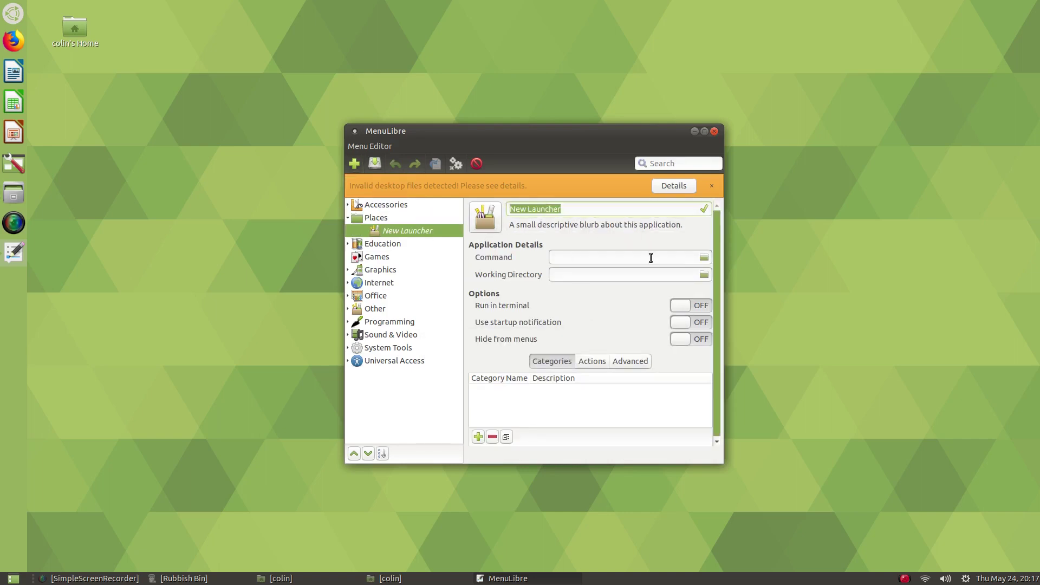
type("Downloads")
left_click(705, 209)
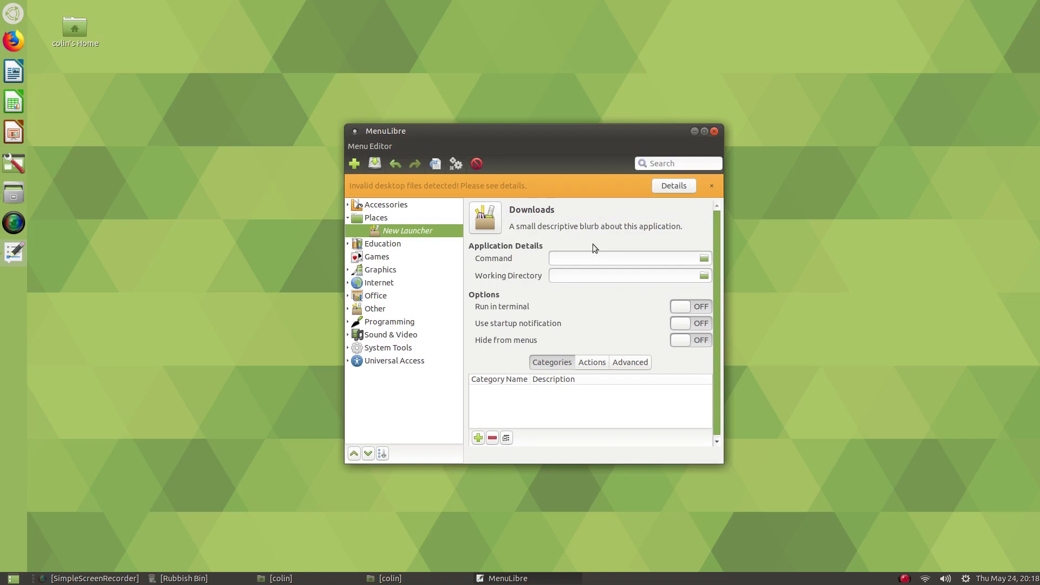
- Set the Downloads launcher's icon to folder-blue-documents
left_click(484, 217)
left_click(505, 242)
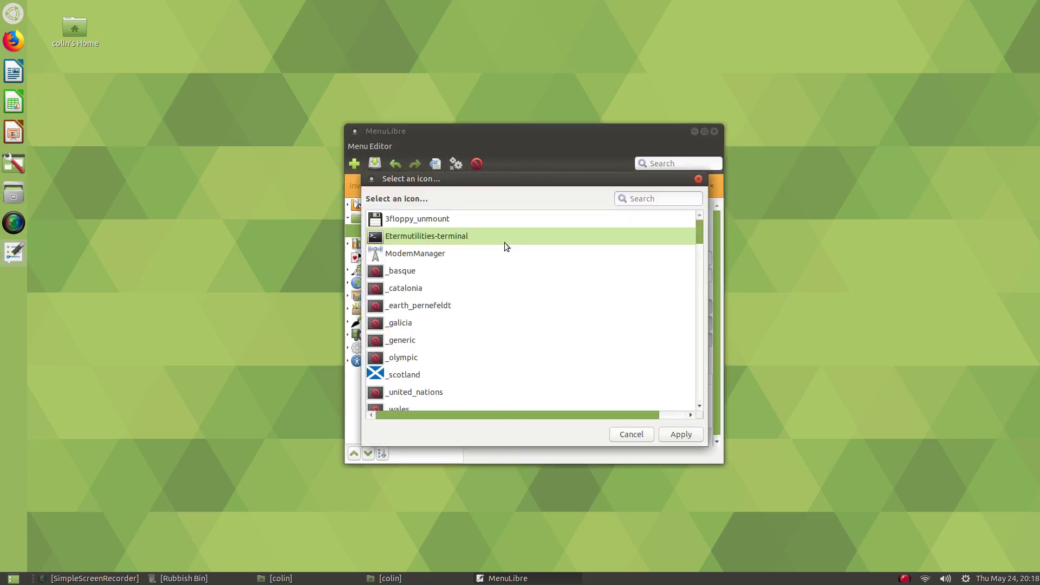
type("folder-")
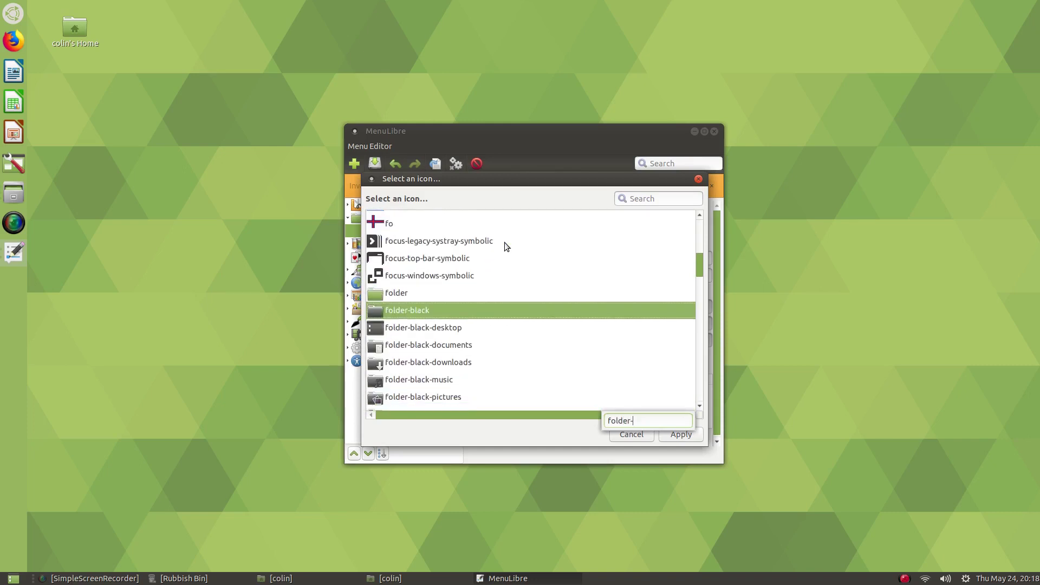
key("Down")
key("Down")
key("Down")
key("Down")
key("Down")
key("Down")
key("Down")
key("Down")
key("Down")
key("Down")
key("Down")
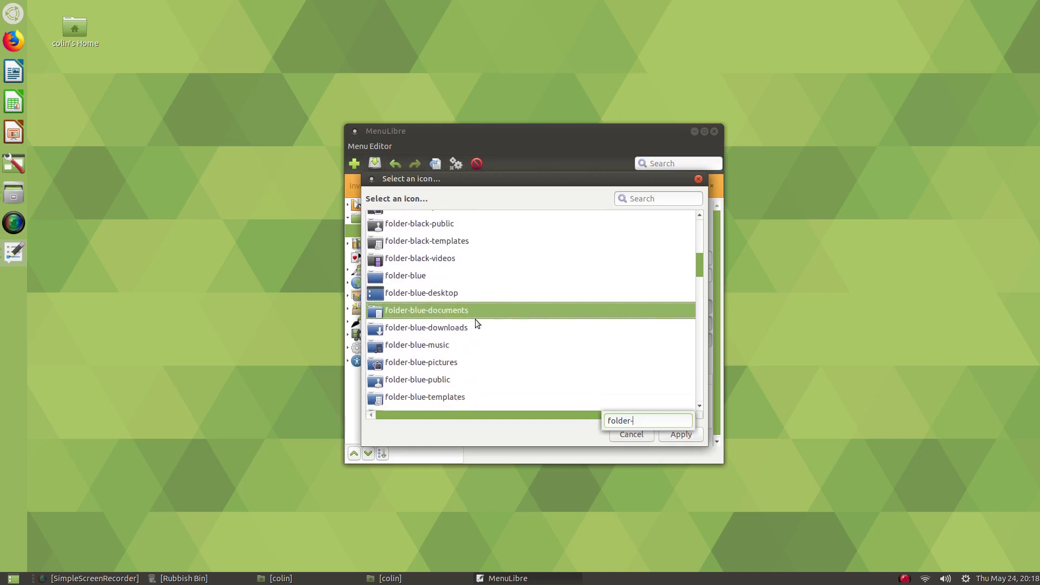
left_click(681, 434)
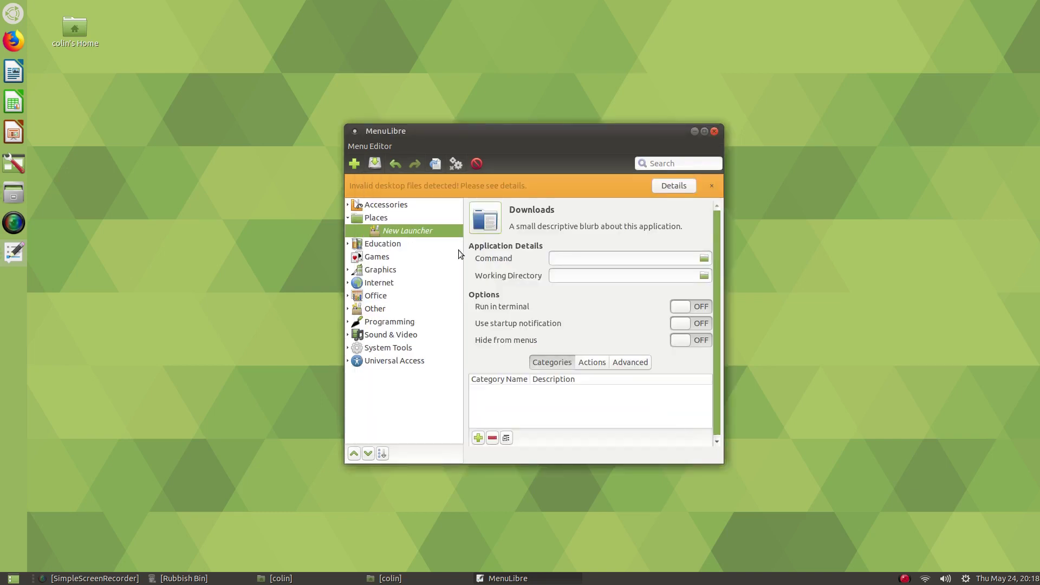
- Set the Downloads launcher's icon to folder-blue-downloads
left_click(484, 217)
left_click(508, 239)
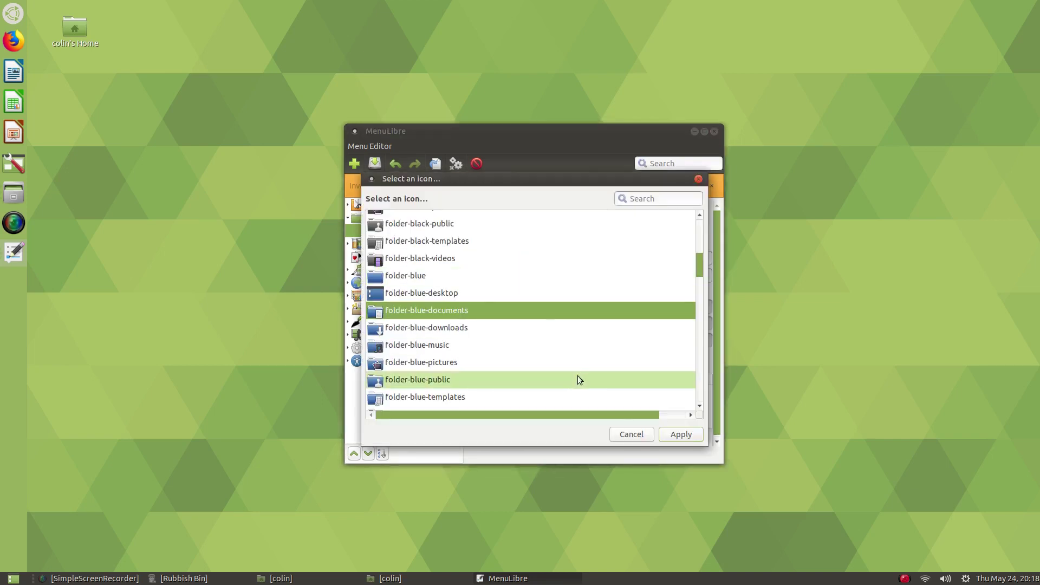
left_click(447, 331)
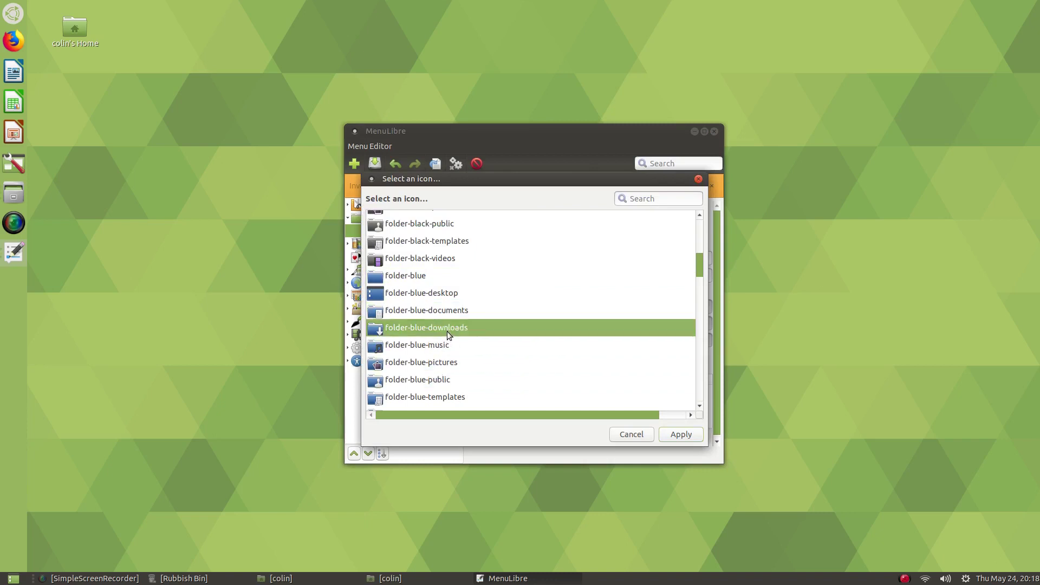
left_click(677, 434)
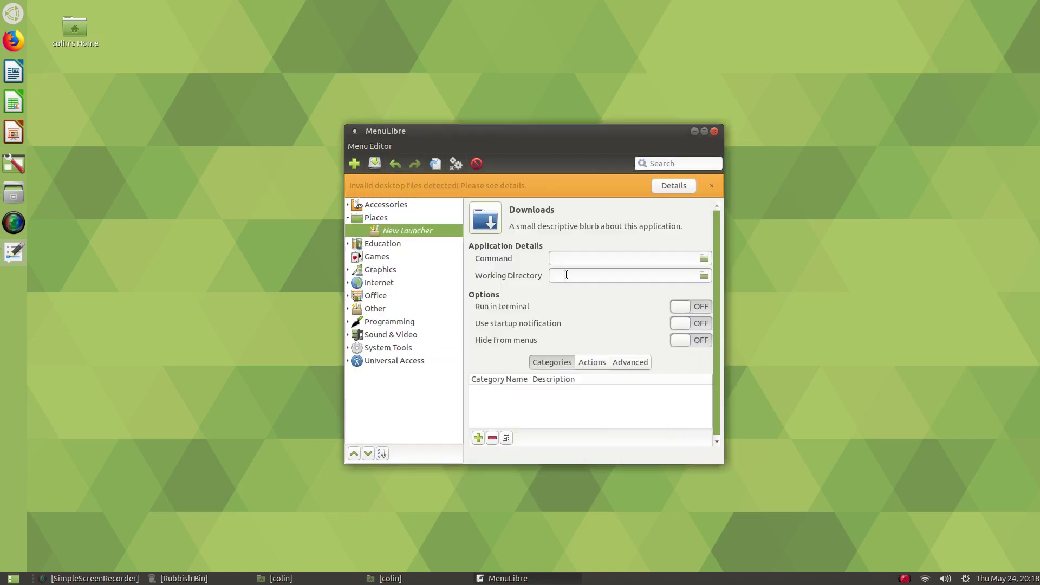
- Set the launcher's command to caja with the full path of the home directory's Downloads folder, and save the launcher
left_click(564, 258)
type("caja /home/")
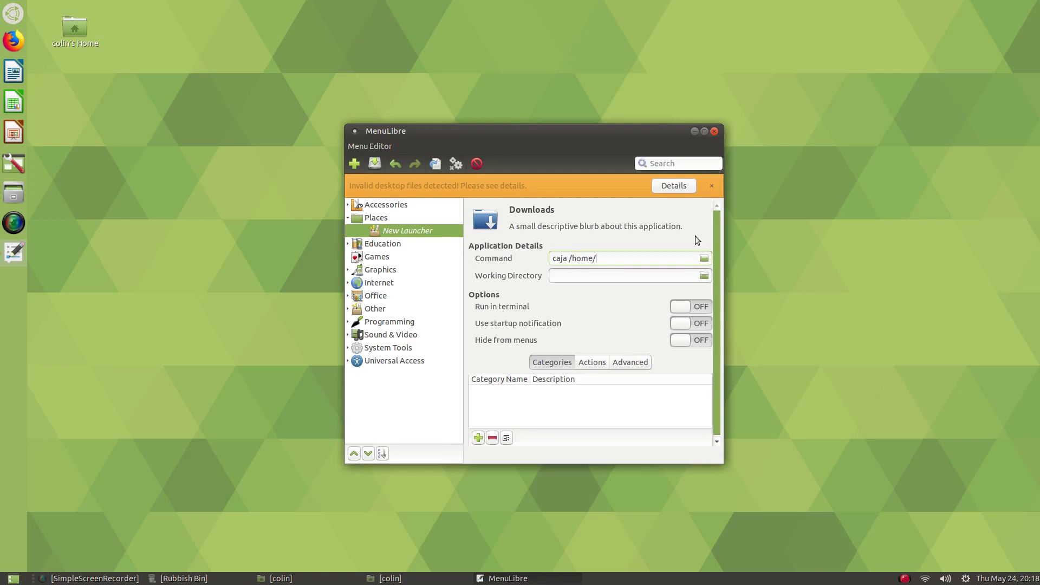
type("colin/Downloads")
left_click(375, 164)
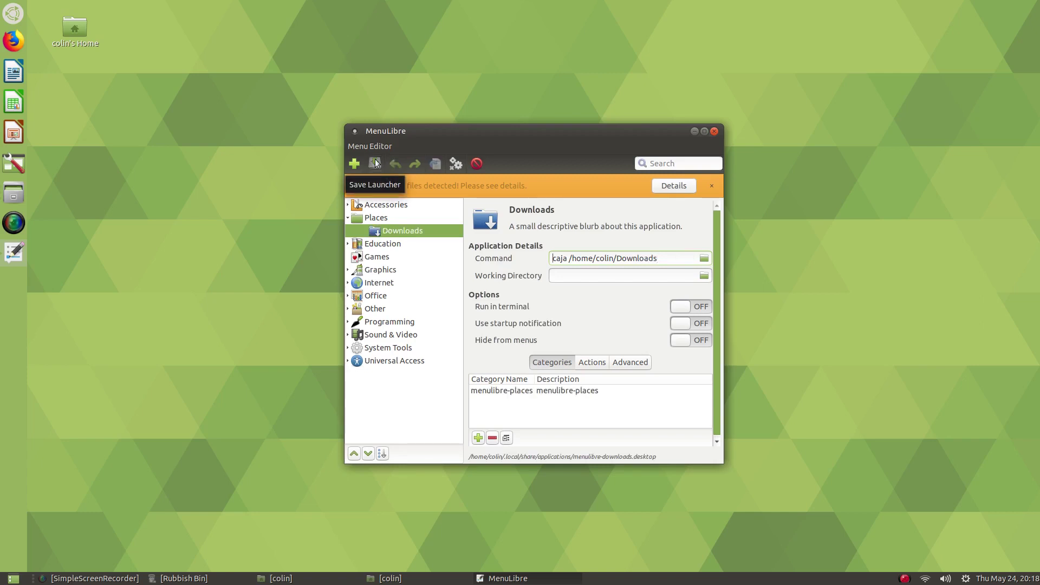
- Test the Downloads launcher from the Places category of the application menu, close the opened folder window and return to MenuLibre
left_click(697, 133)
left_click(8, 18)
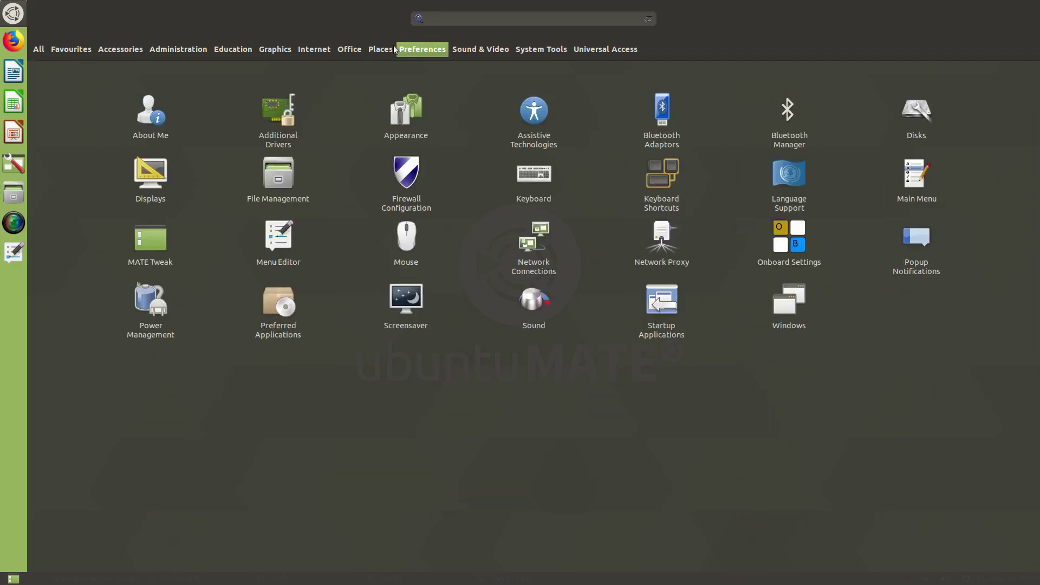
mouse_move(382, 49)
left_click(140, 116)
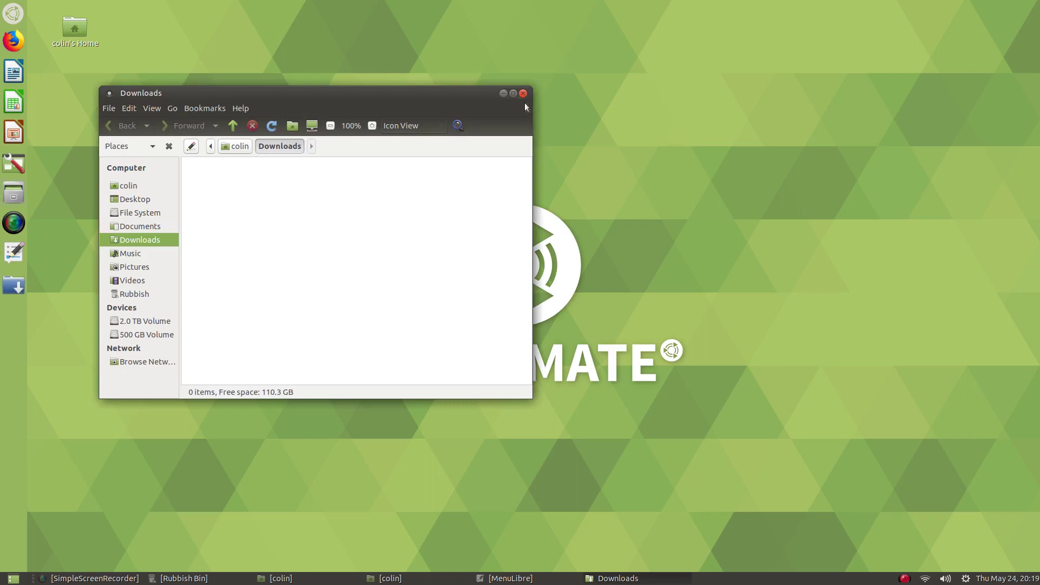
left_click(523, 95)
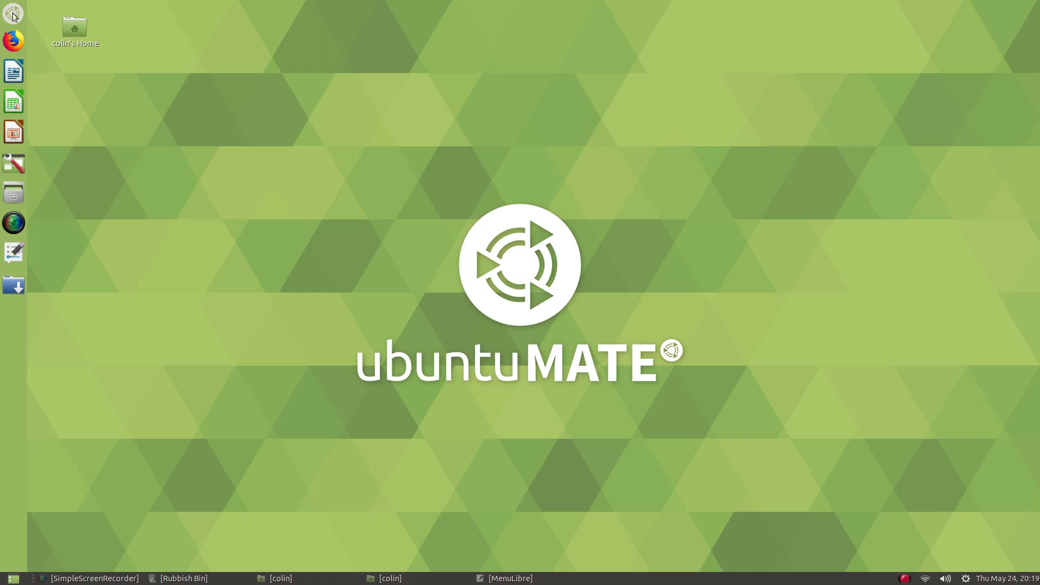
left_click(495, 578)
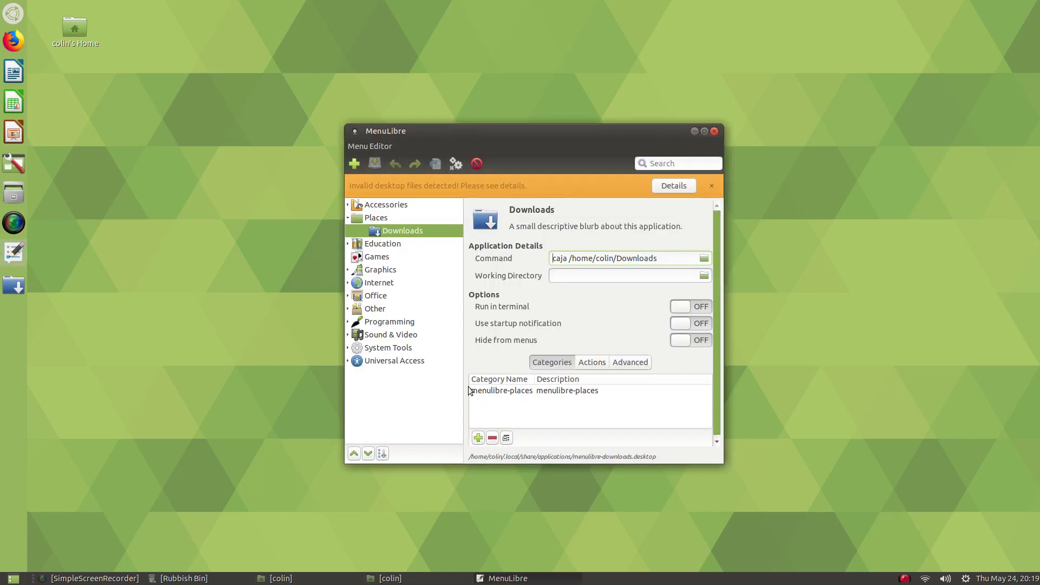
- Add a new launcher to the Places category and name it Documents
left_click(419, 218)
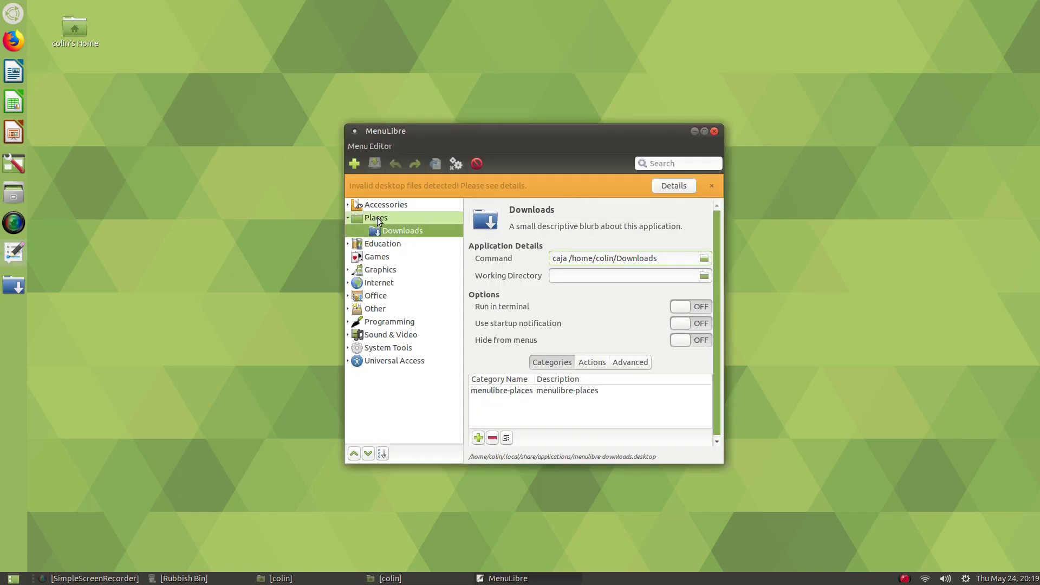
left_click(355, 164)
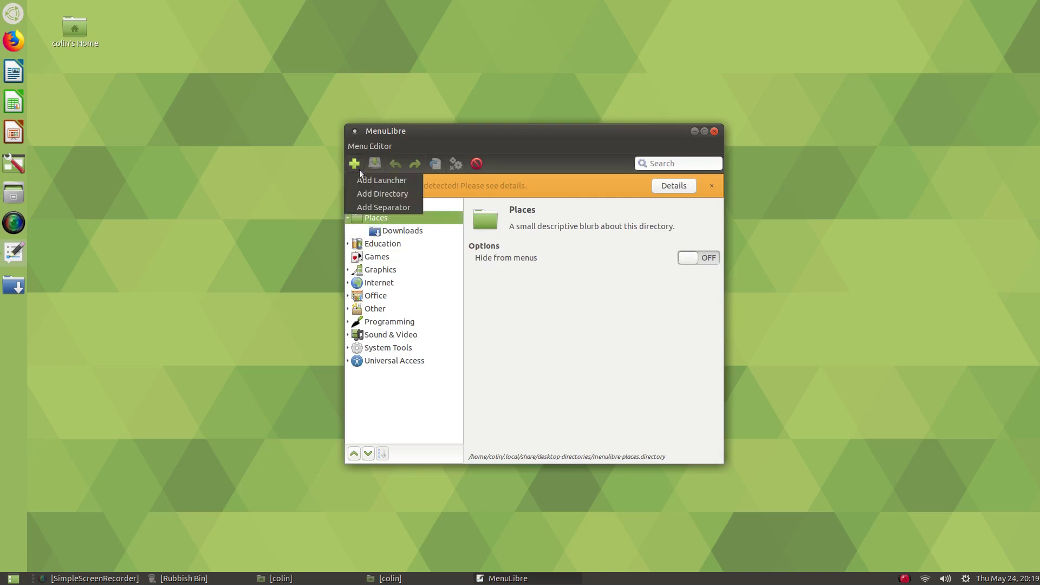
left_click(378, 184)
left_click(545, 209)
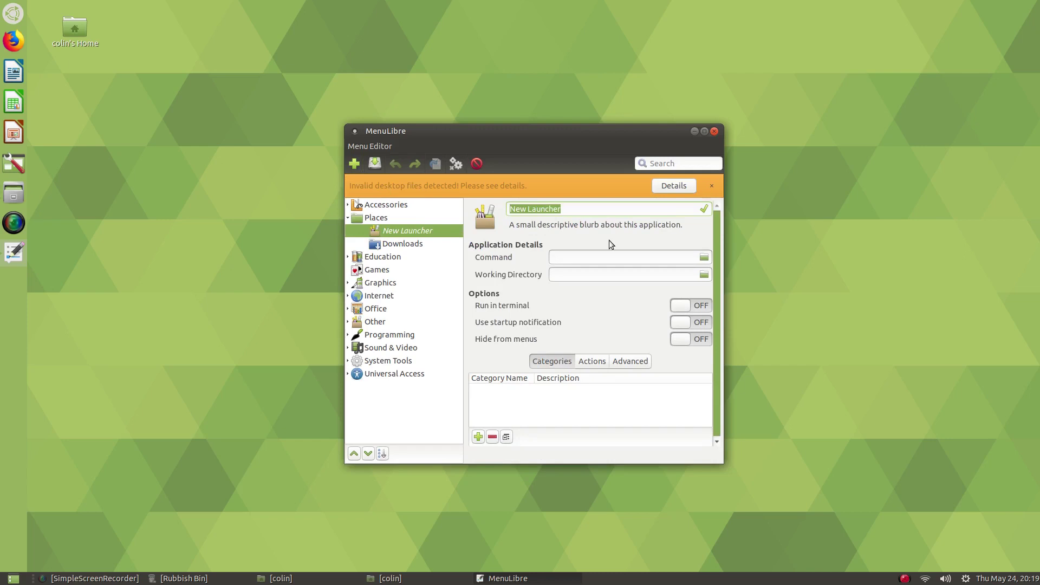
type("Documents")
left_click(704, 209)
- Browse icons for the Documents launcher, filter them by folder-doc and select folder-documents
left_click(488, 219)
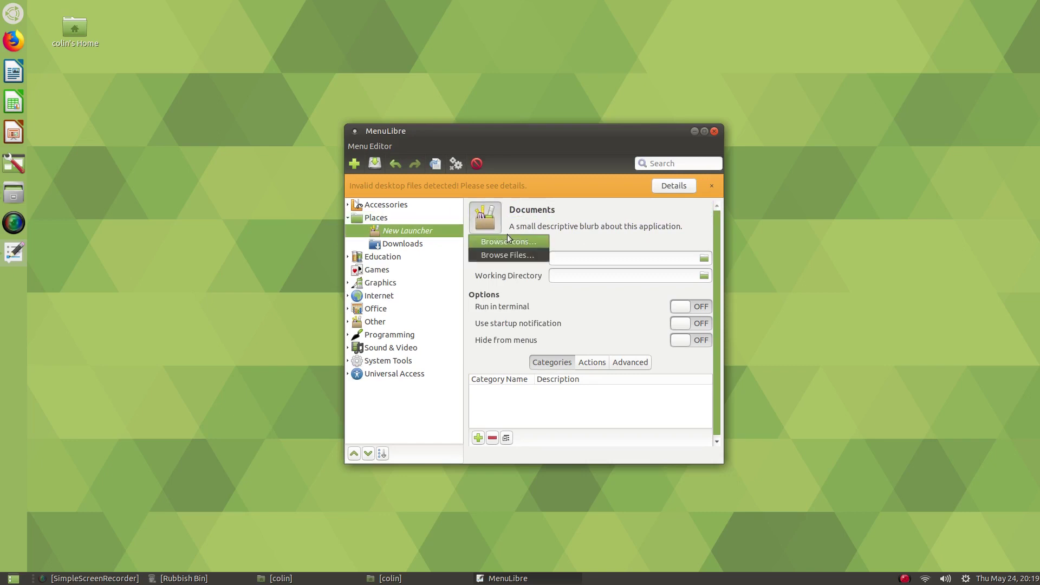
left_click(509, 240)
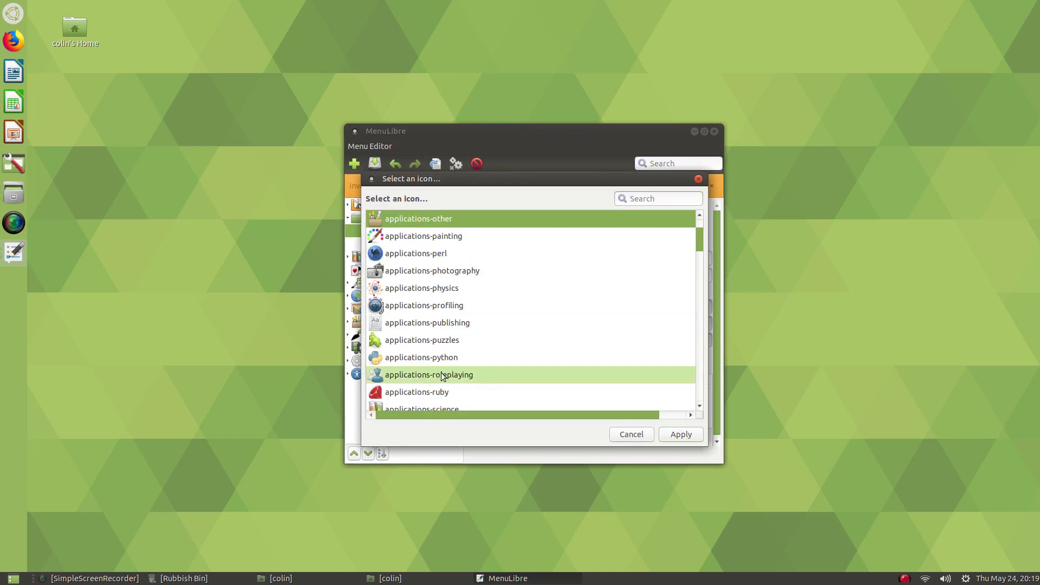
scroll(441, 376, "down", 3)
left_click(625, 198)
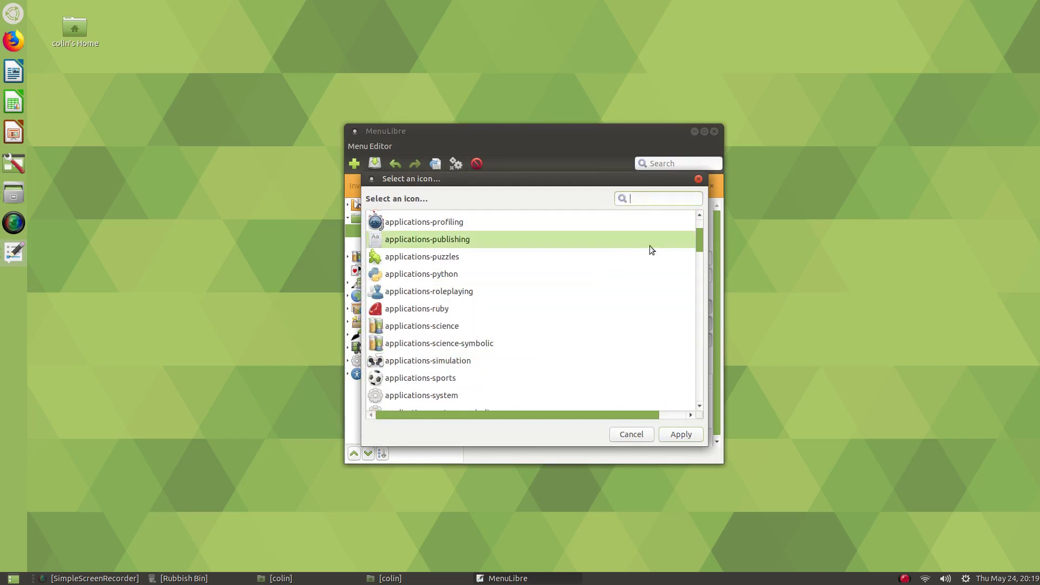
type("fol")
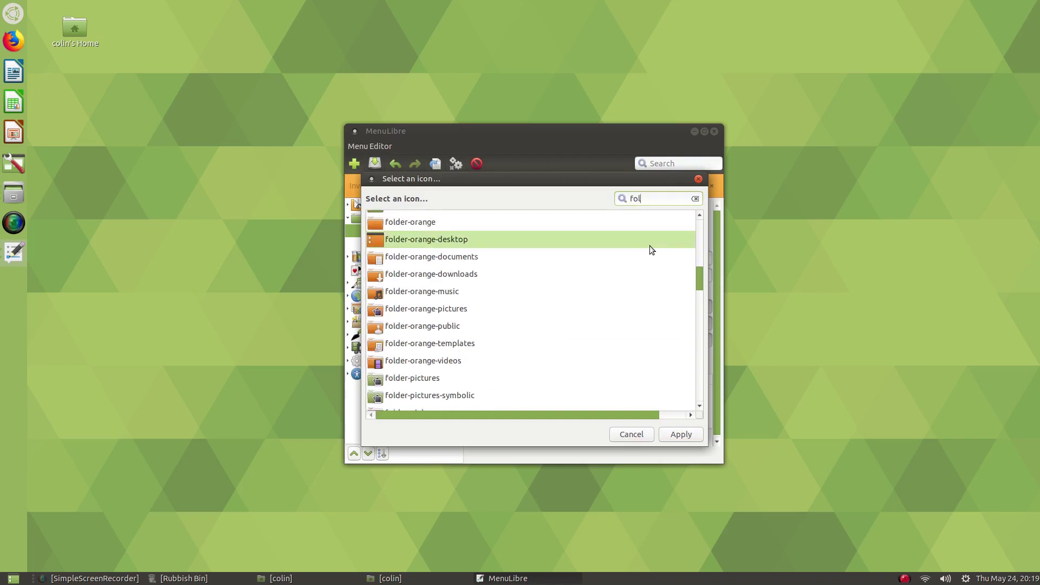
type("der")
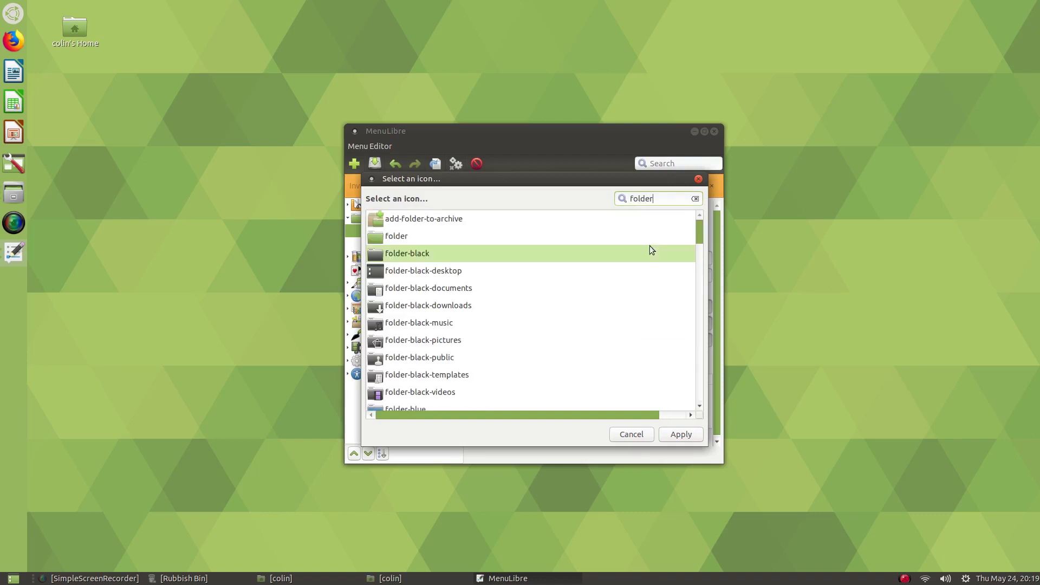
type("-doc")
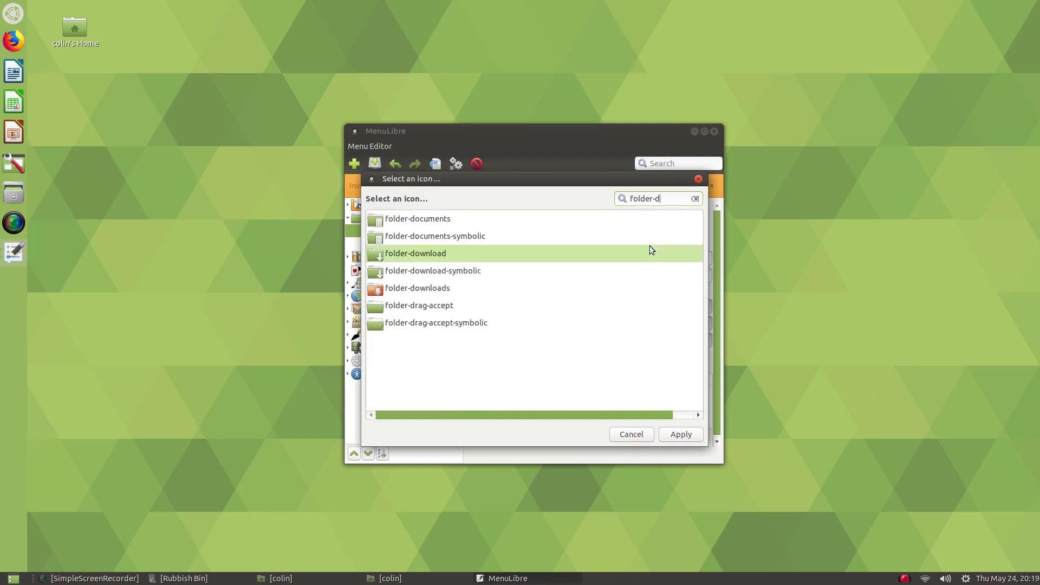
left_click(404, 219)
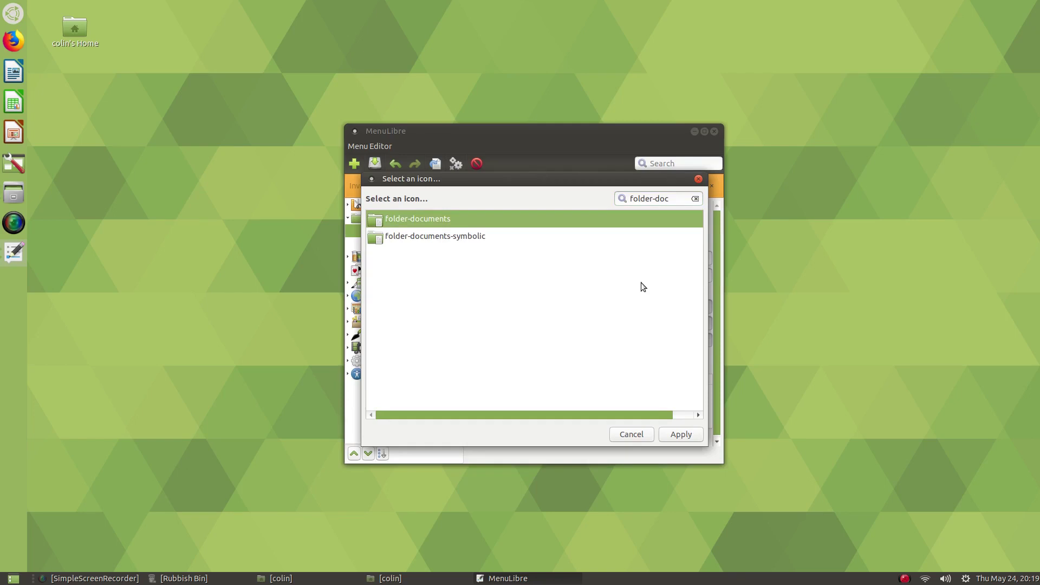
- Widen the icon filter to folder- and apply the folder-purple-documents icon to the Documents launcher
left_click(671, 198)
key("BackSpace")
key("BackSpace")
key("BackSpace")
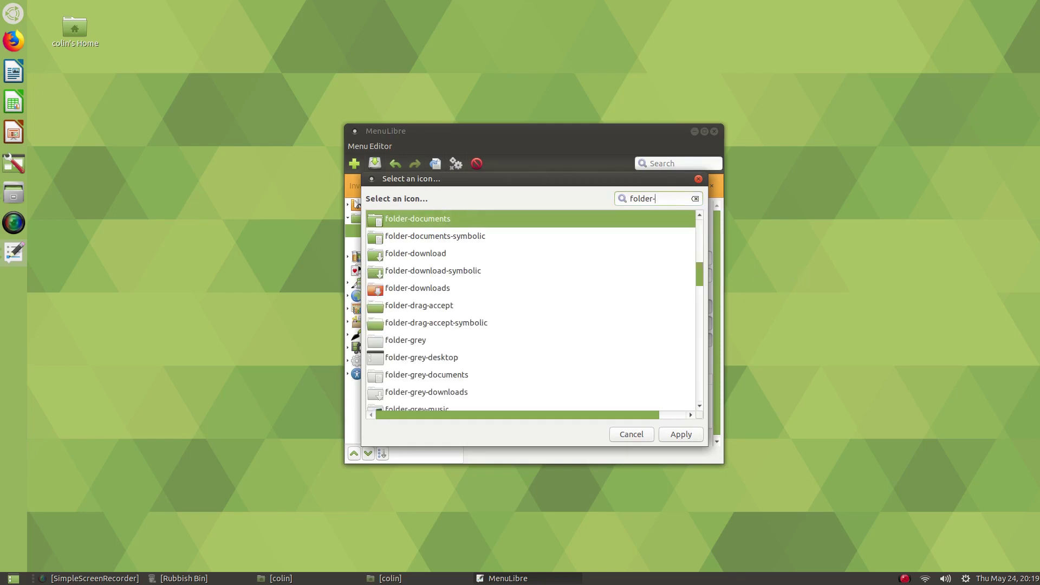
scroll(458, 317, "down", 5)
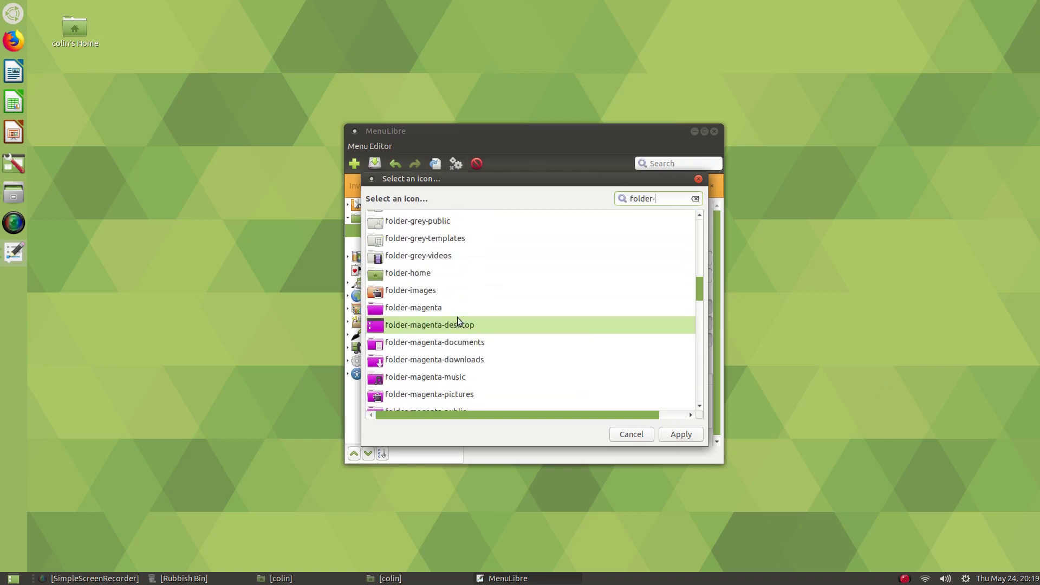
scroll(457, 317, "down", 3)
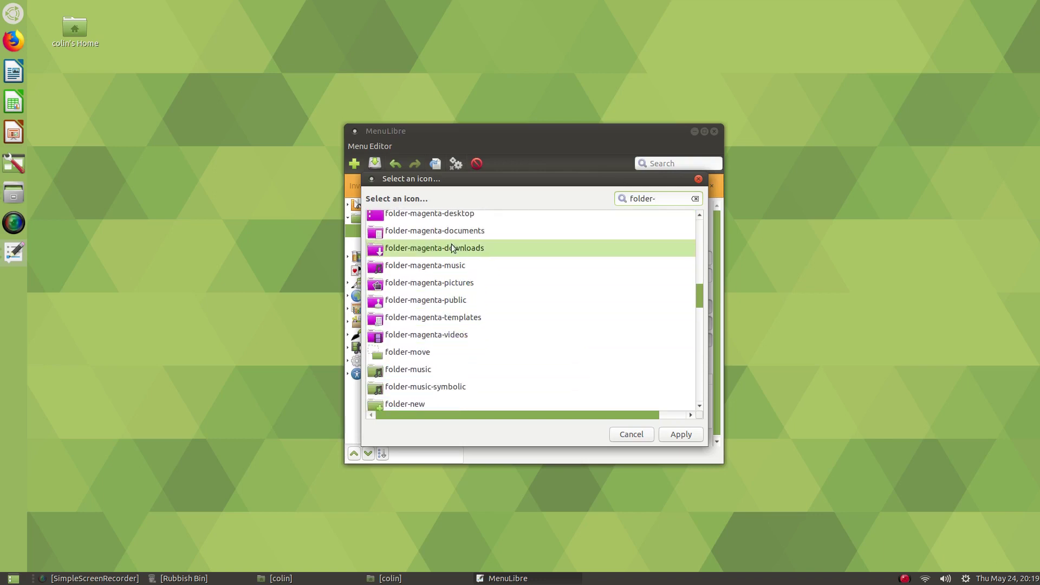
scroll(467, 239, "down", 4)
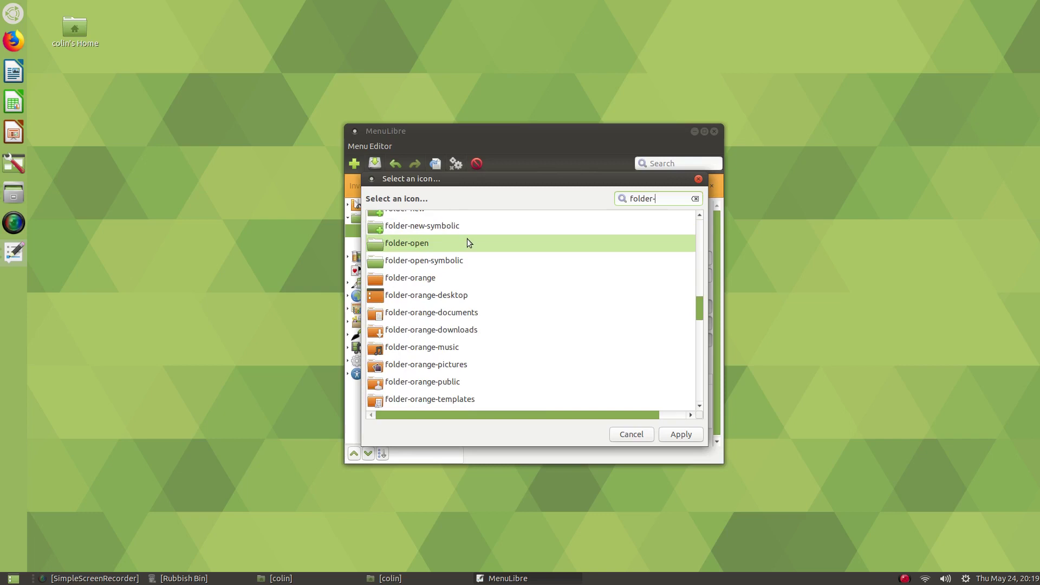
scroll(467, 238, "down", 1)
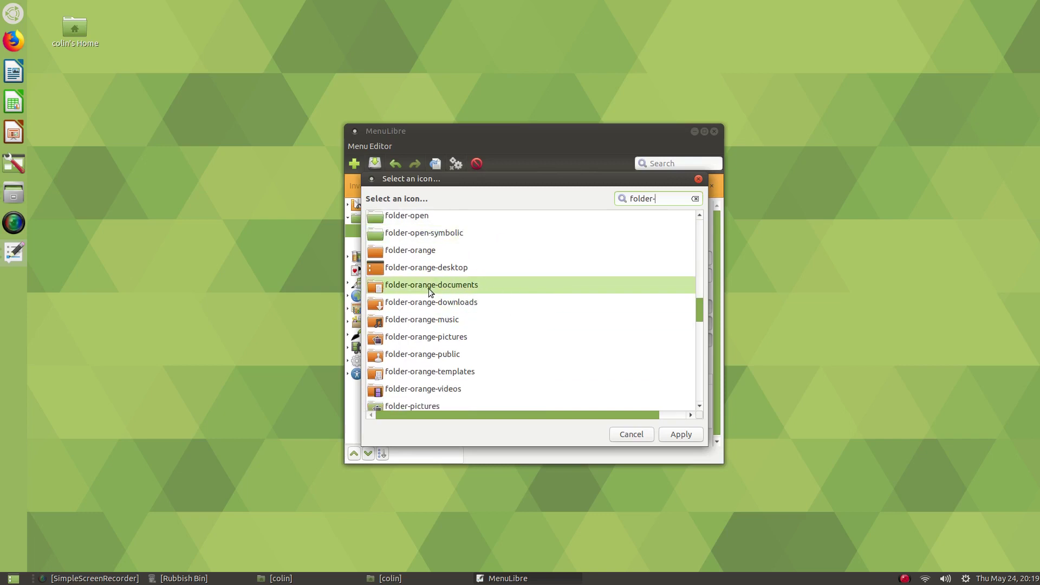
scroll(428, 288, "down", 2)
scroll(426, 288, "down", 4)
scroll(483, 282, "down", 3)
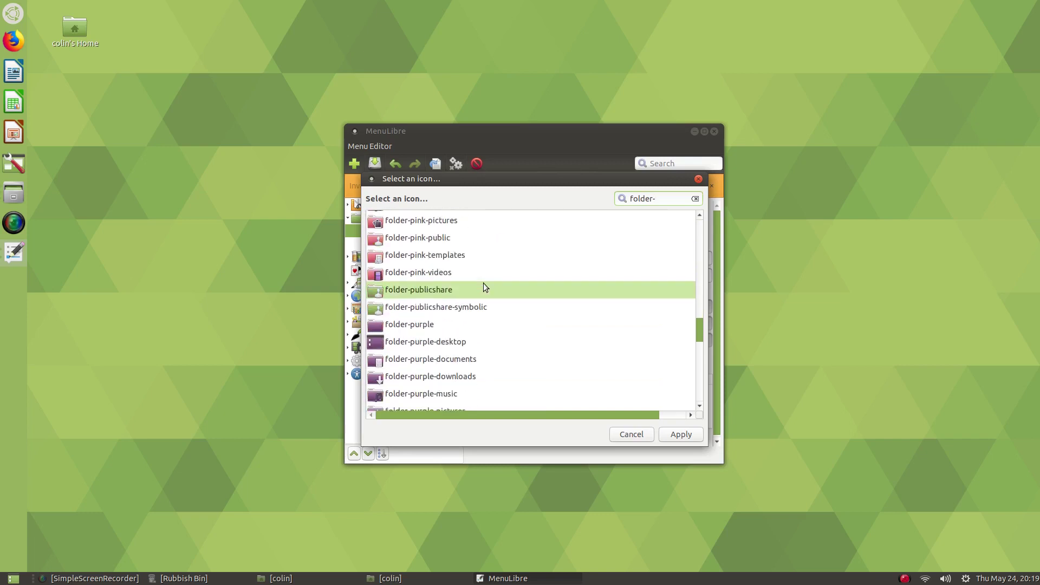
left_click(475, 279)
left_click(674, 432)
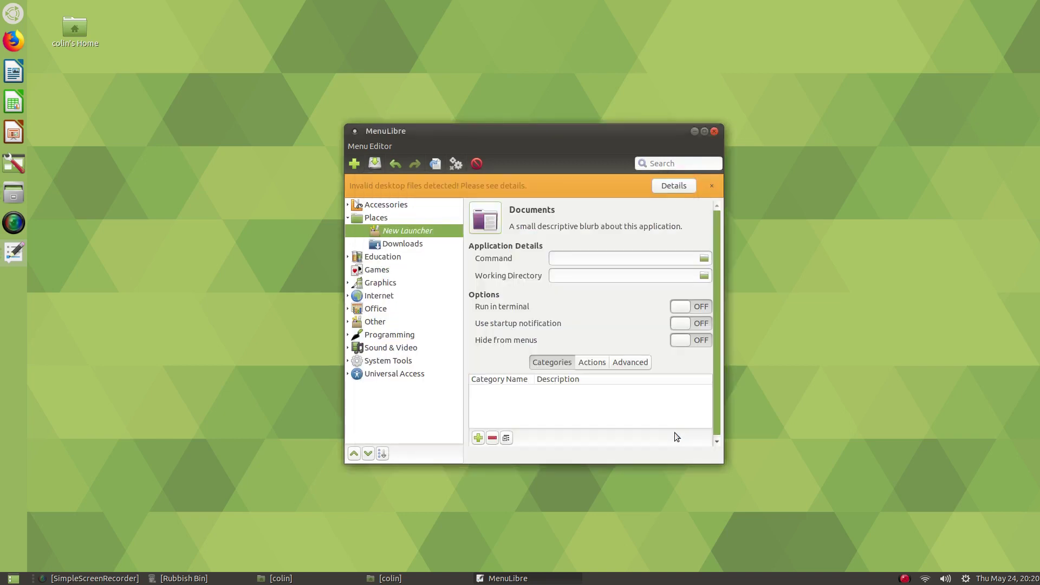
- Set the launcher's command to caja with the full path of the home directory's Documents folder, and save the launcher
left_click(582, 258)
type("caja /hom")
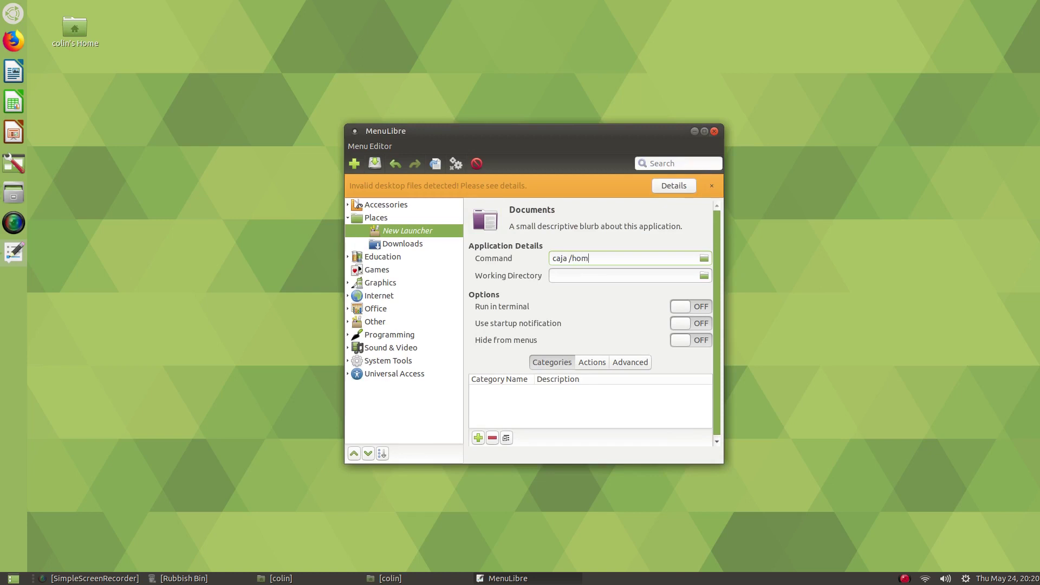
type("e/colin/Documents")
left_click(375, 164)
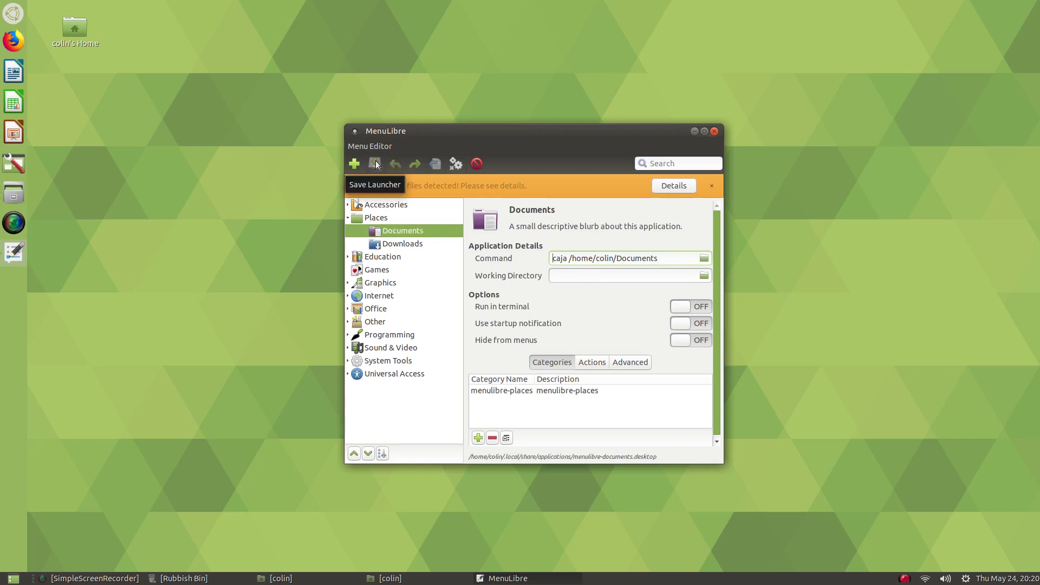
- Add another launcher to the Places category and name it Videos
left_click(375, 217)
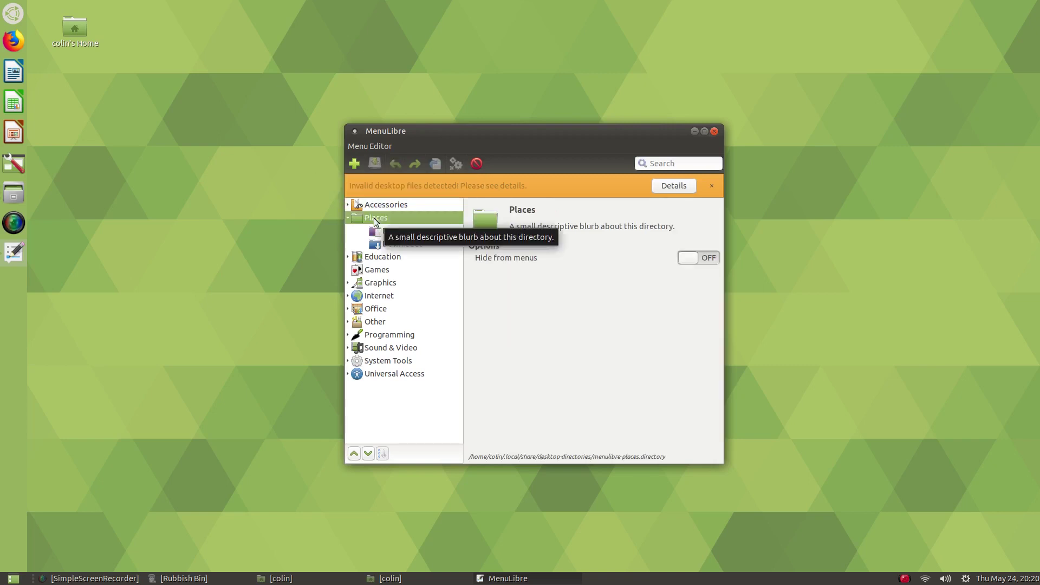
left_click(355, 168)
left_click(366, 184)
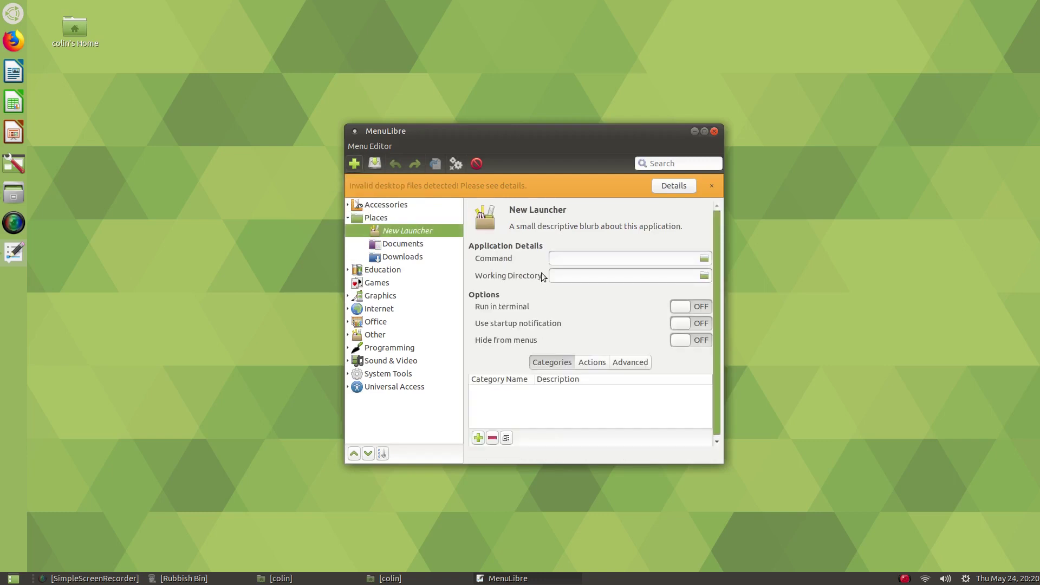
left_click(557, 210)
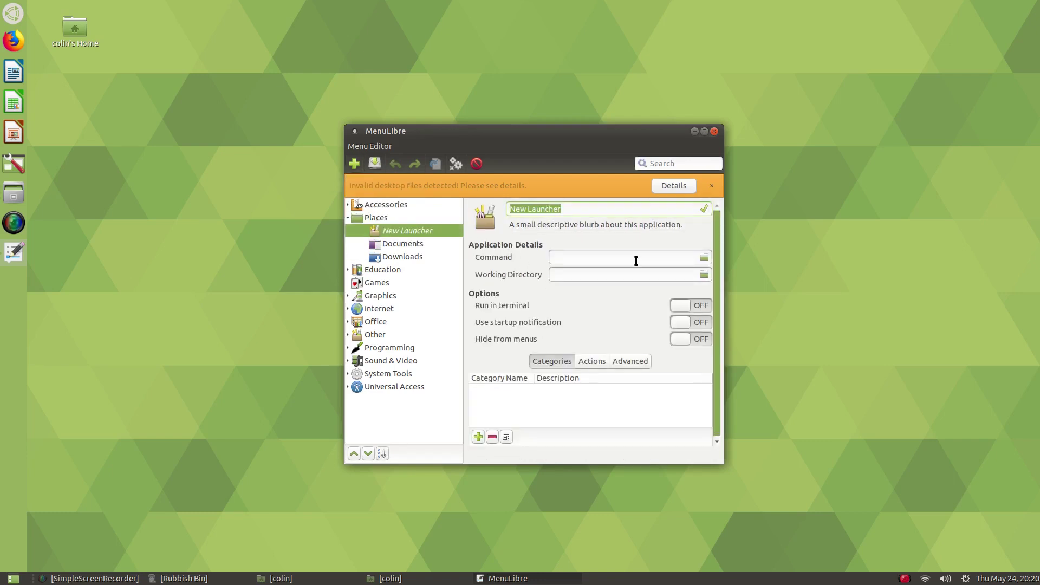
type("Videos")
left_click(703, 209)
- Set the Videos launcher's icon to folder-red-videos
left_click(488, 221)
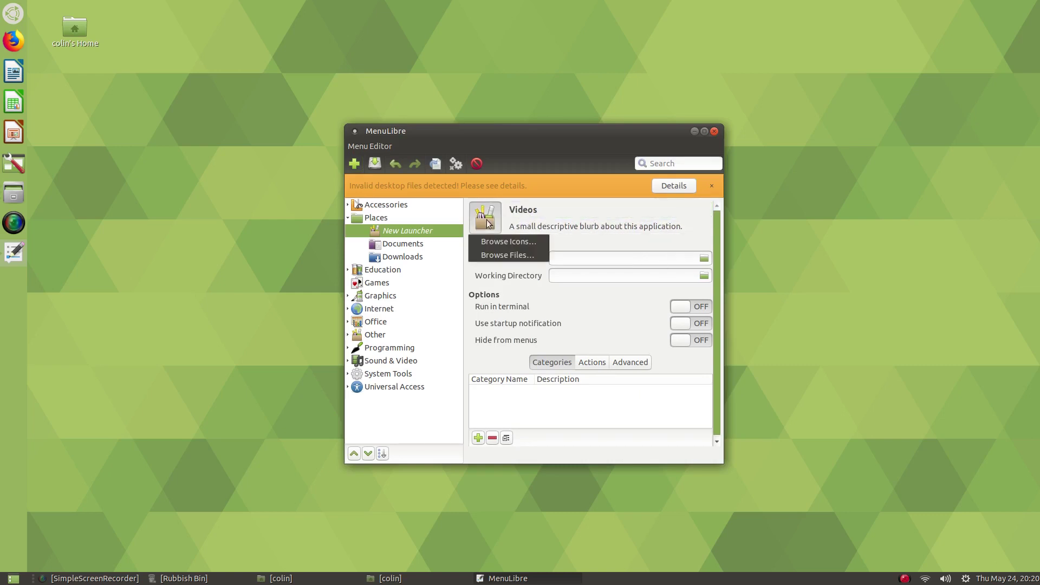
left_click(509, 242)
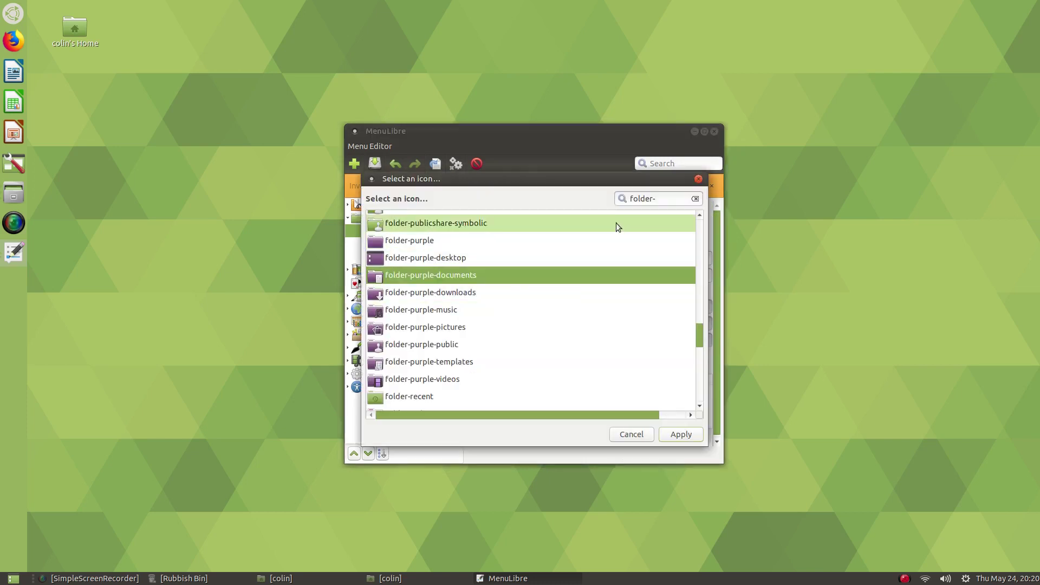
scroll(463, 307, "down", 2)
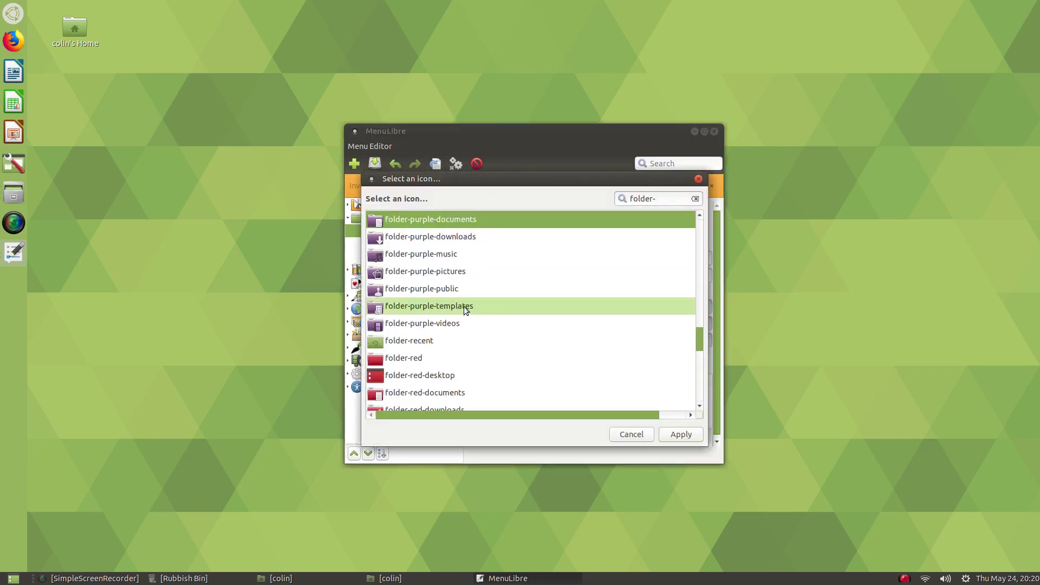
scroll(464, 307, "down", 3)
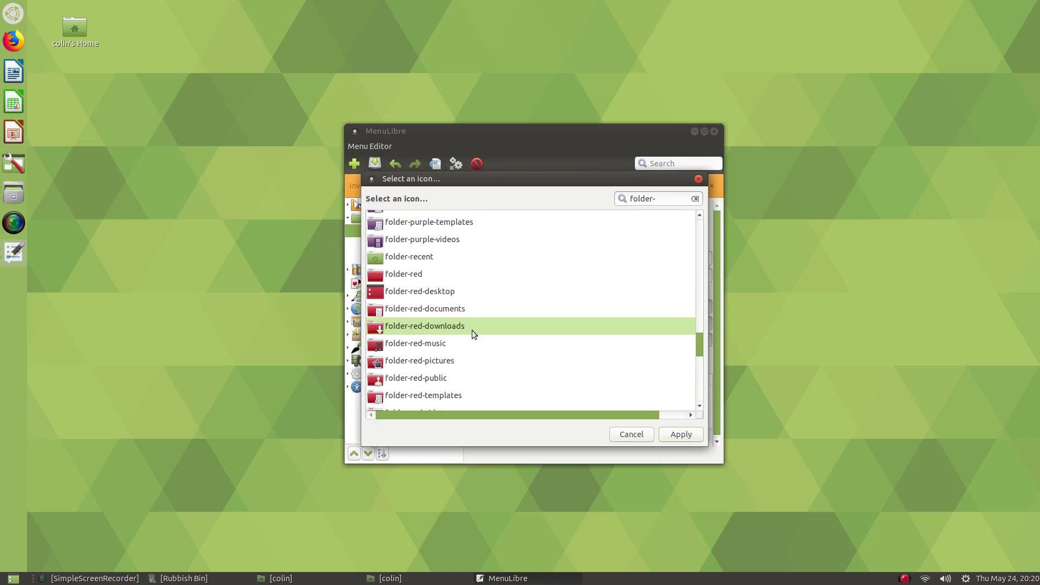
scroll(472, 329, "down", 1)
left_click(474, 384)
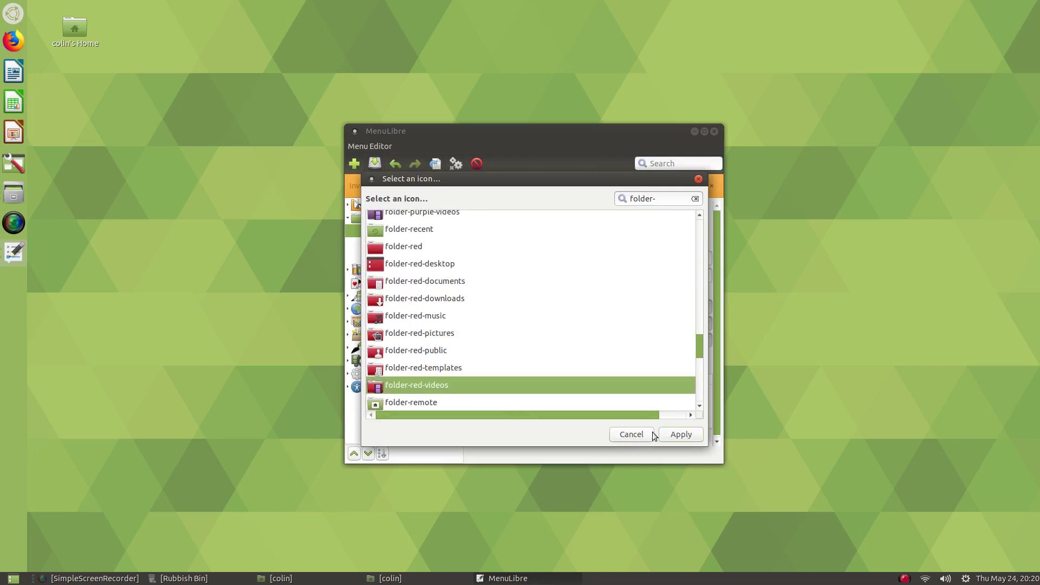
left_click(679, 435)
- Set the launcher's command to caja with the full path of the home directory's Videos folder, and save the launcher
left_click(580, 261)
type("caja /home/colin")
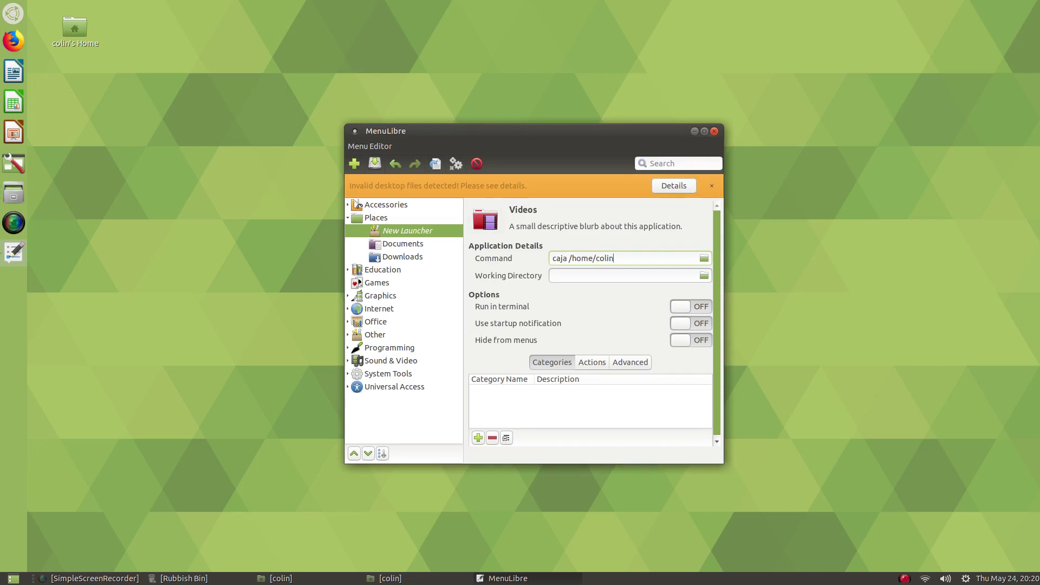
type("/Videos")
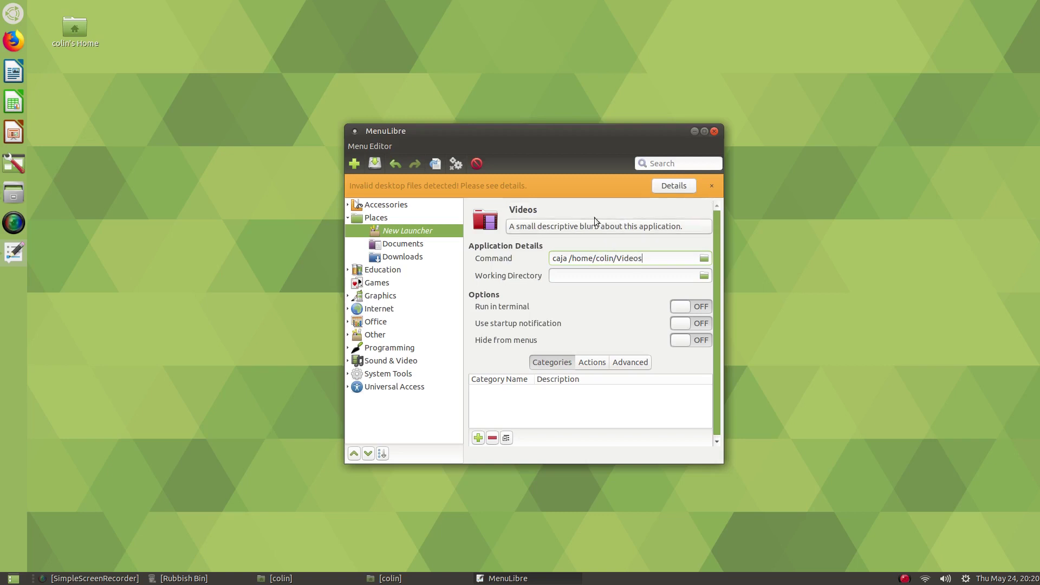
left_click(376, 163)
- Add another launcher to the Places category and name it Pictures
left_click(377, 218)
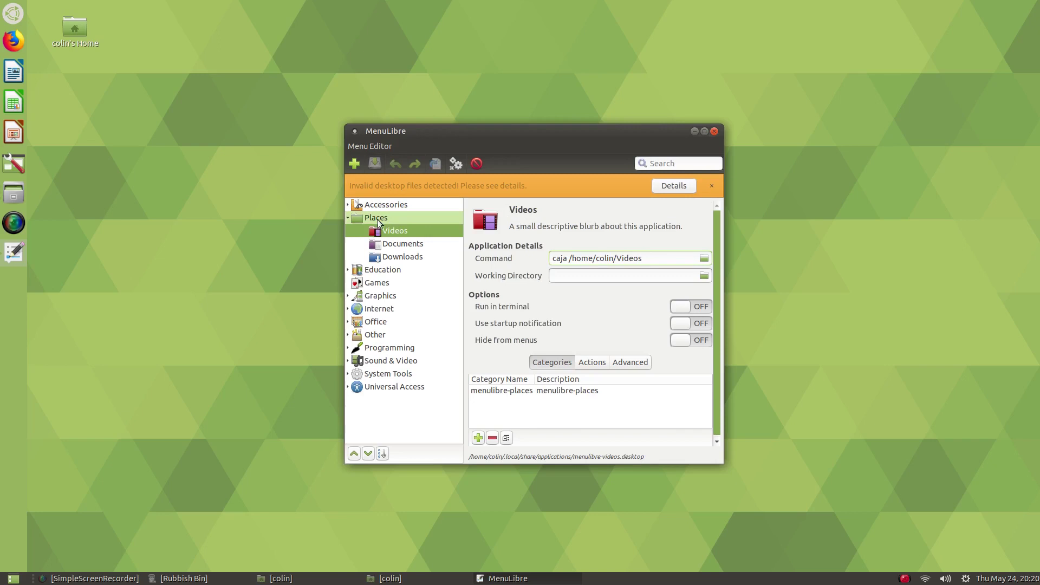
left_click(354, 163)
left_click(369, 180)
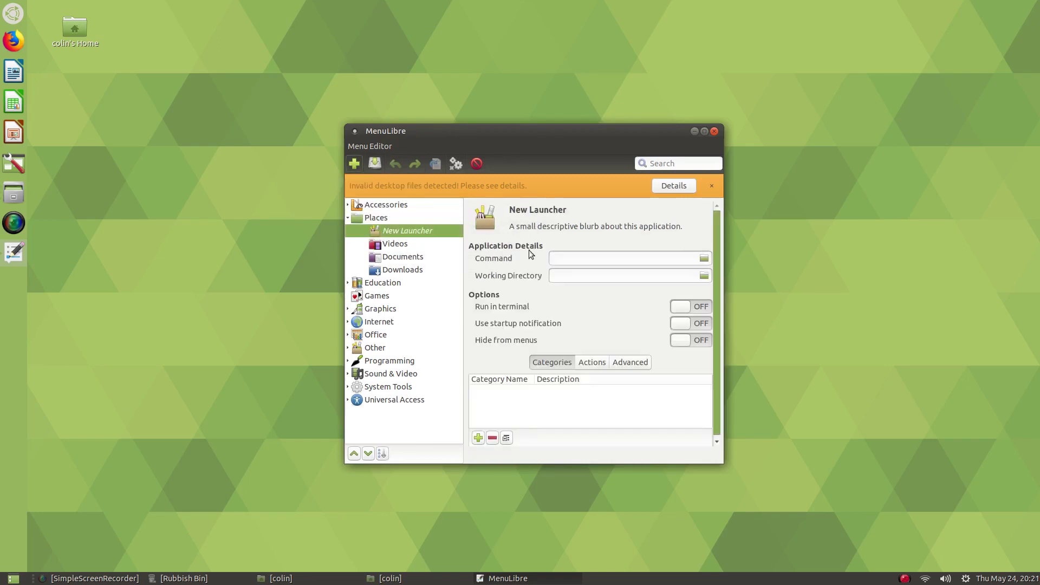
left_click(537, 209)
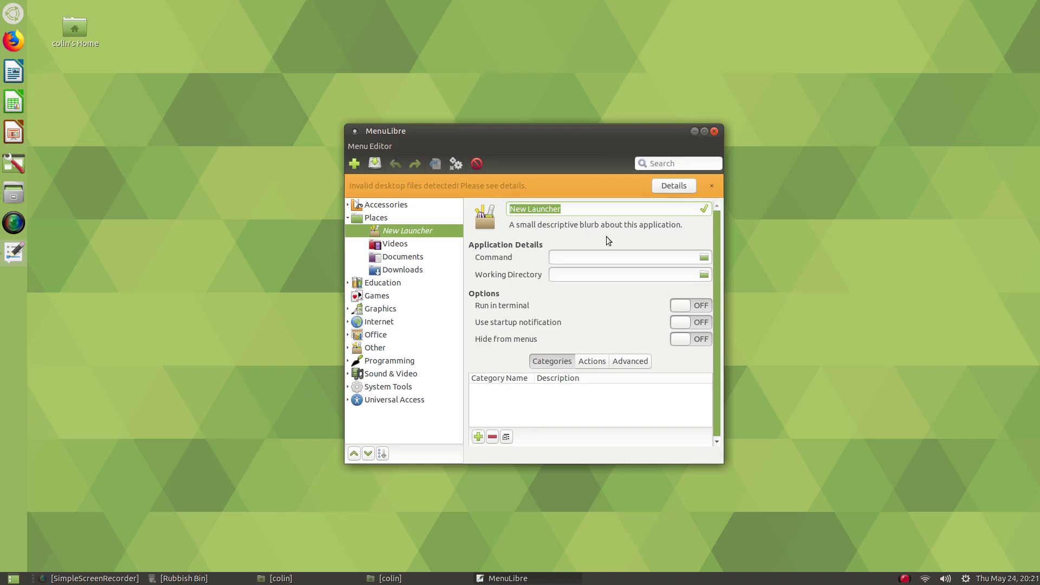
type("Pictures")
left_click(704, 211)
- Set the Pictures launcher's icon to folder-red-pictures
left_click(485, 218)
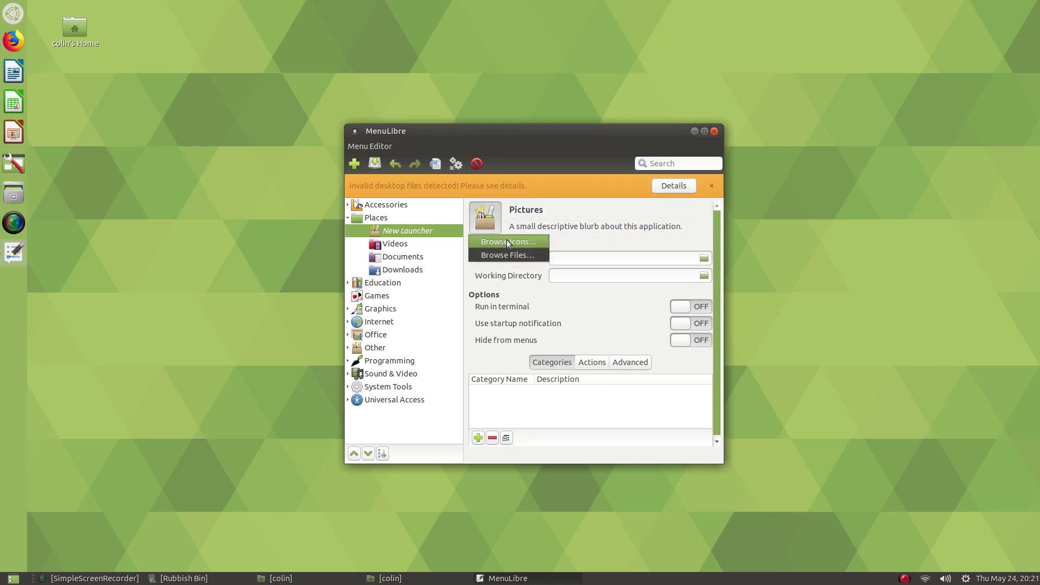
left_click(506, 241)
scroll(444, 318, "down", 3)
scroll(443, 317, "down", 15)
scroll(444, 316, "down", 2)
scroll(443, 316, "up", 6)
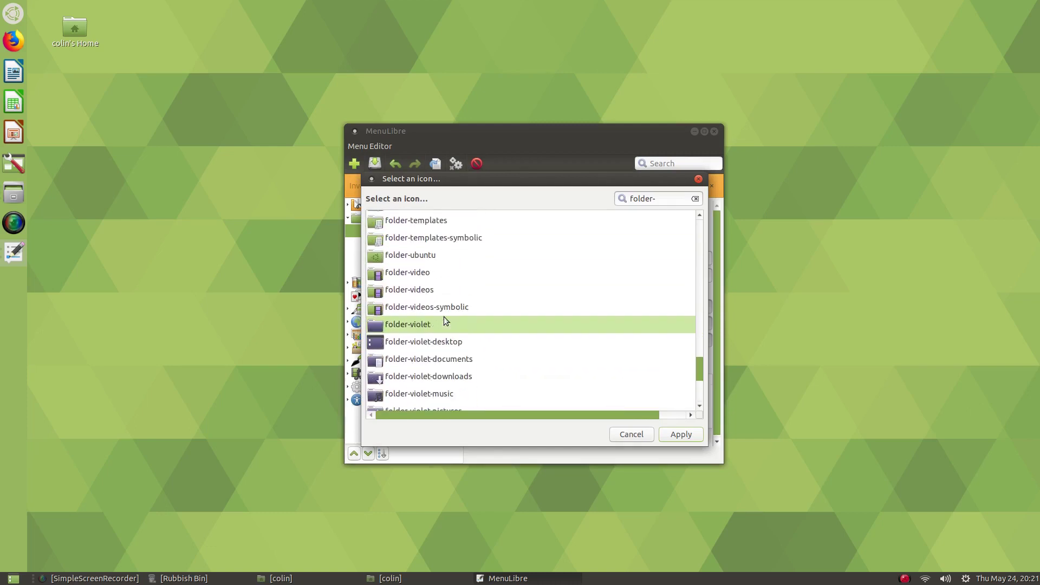
scroll(444, 317, "up", 2)
scroll(453, 327, "up", 2)
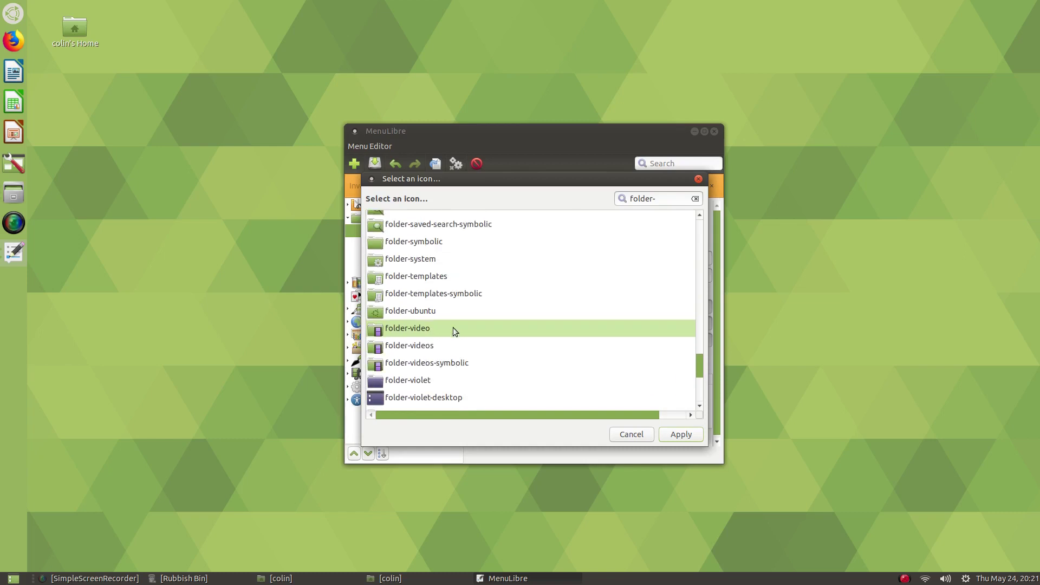
scroll(453, 327, "down", 2)
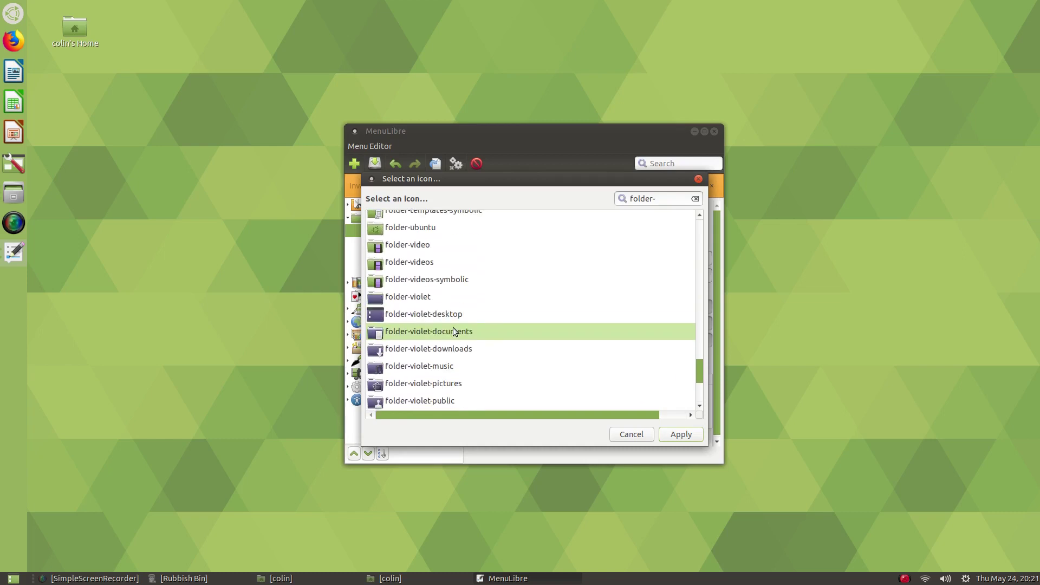
scroll(492, 341, "up", 2)
scroll(438, 304, "up", 2)
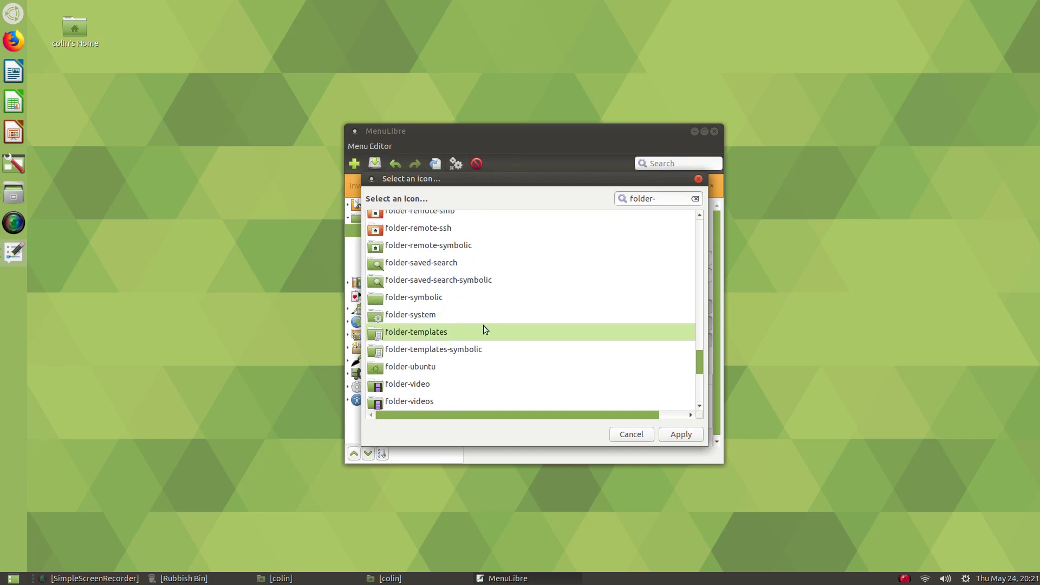
scroll(484, 327, "up", 8)
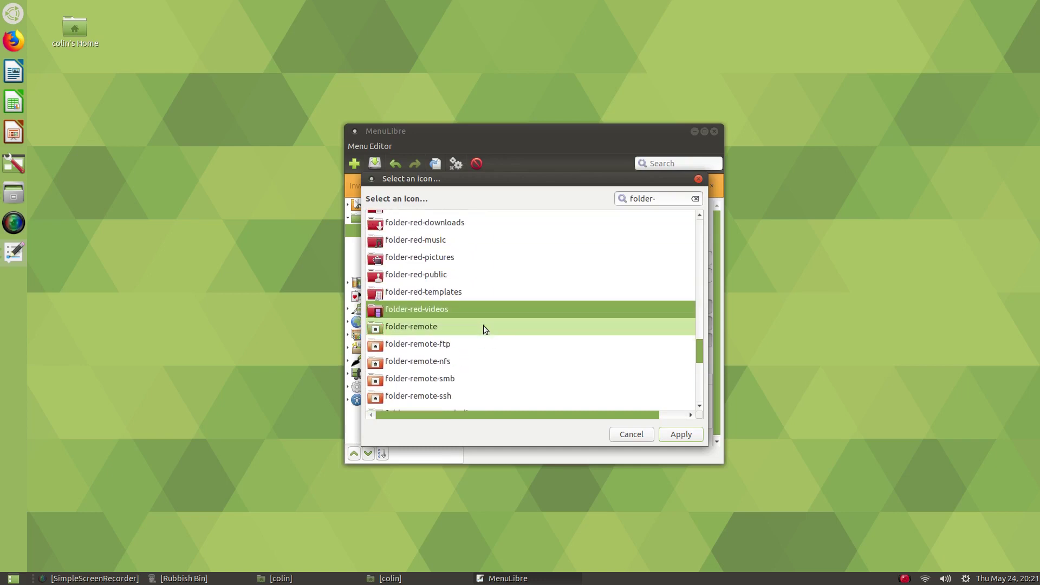
scroll(484, 325, "up", 1)
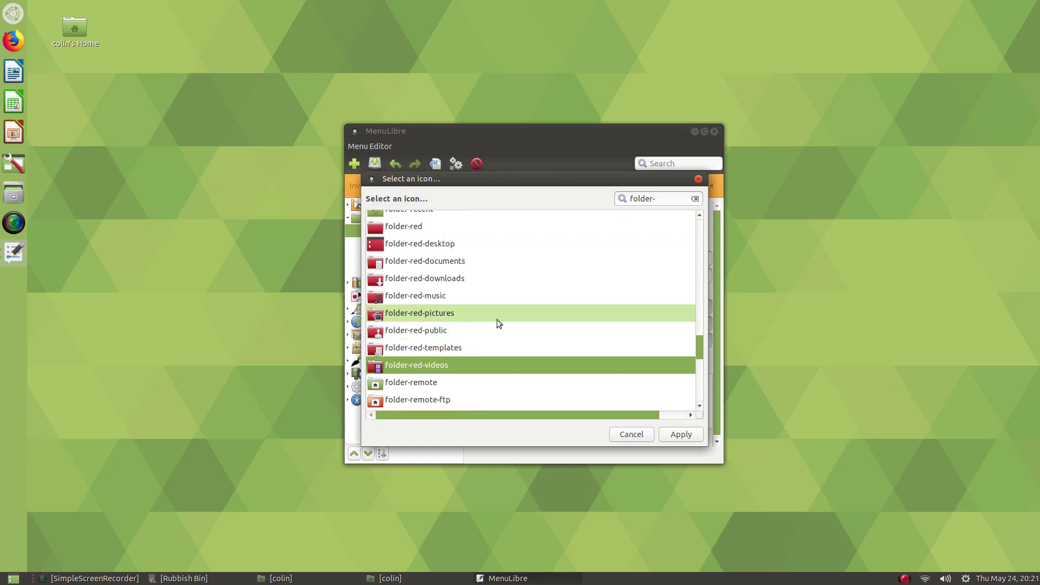
left_click(444, 317)
left_click(671, 436)
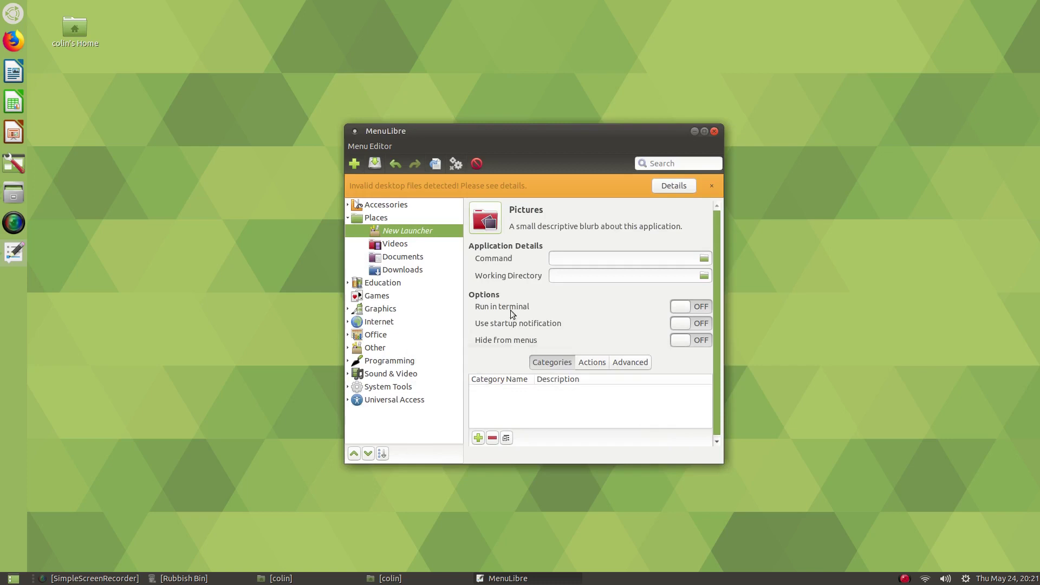
- Change the Pictures launcher's icon to the green pictures folder
left_click(490, 219)
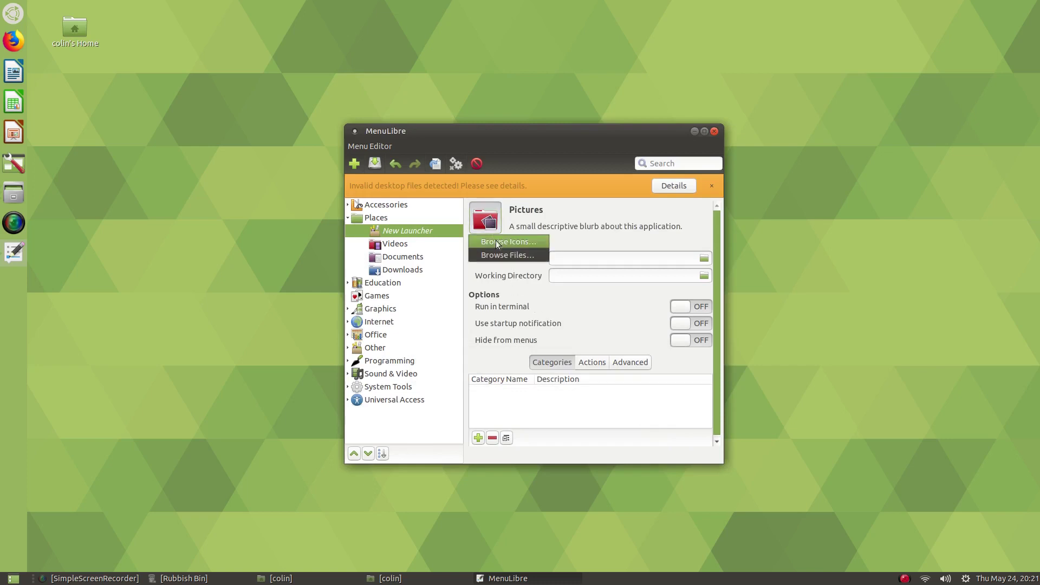
left_click(495, 241)
scroll(483, 314, "up", 10)
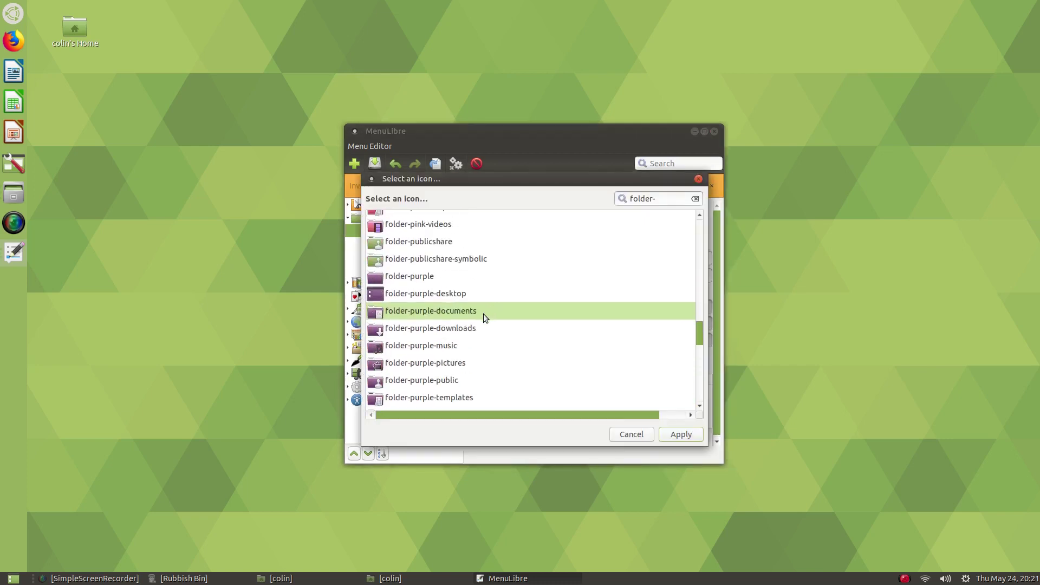
scroll(489, 336, "up", 4)
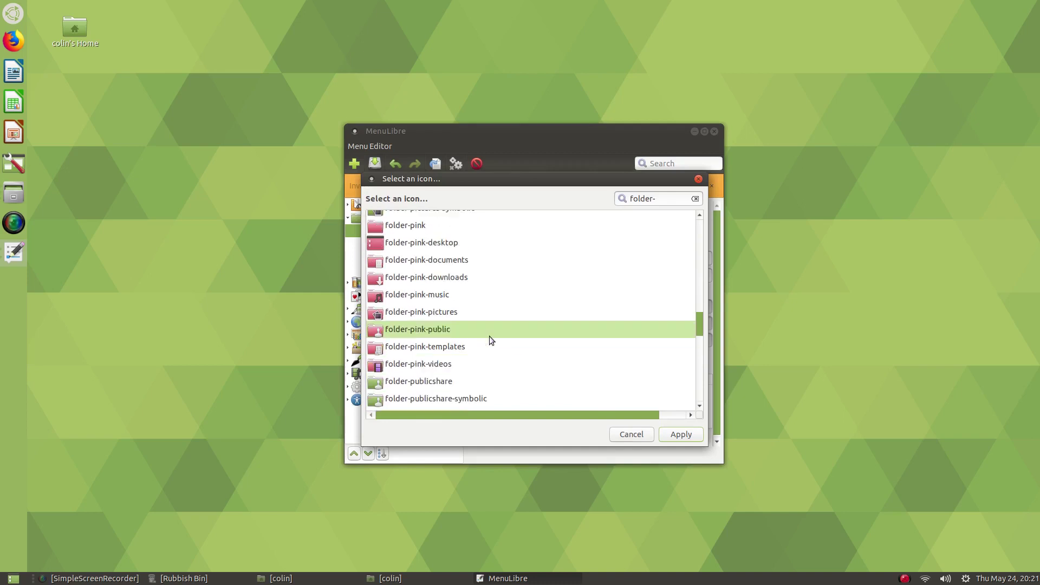
left_click(433, 273)
left_click(681, 434)
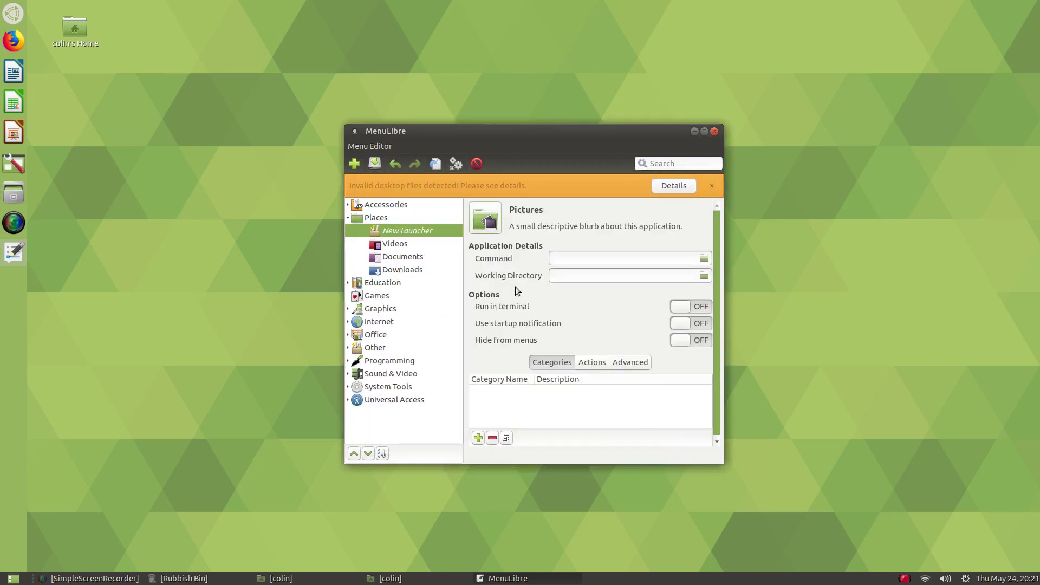
- Set the launcher's command to caja with the full path of the home directory's Pictures folder, and save the launcher
left_click(569, 260)
type("caja /home/")
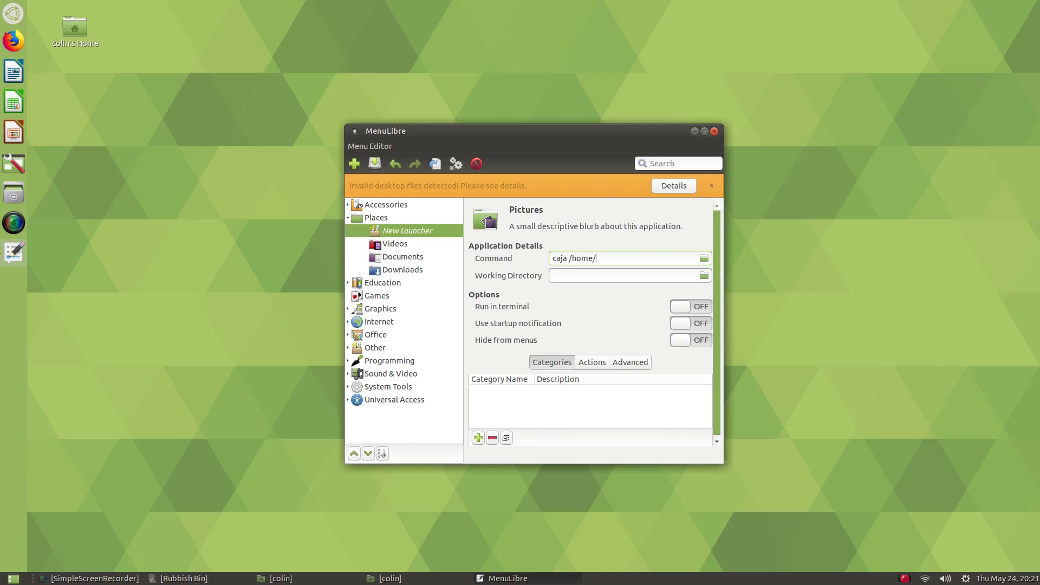
type("colin/Pictures")
left_click(375, 163)
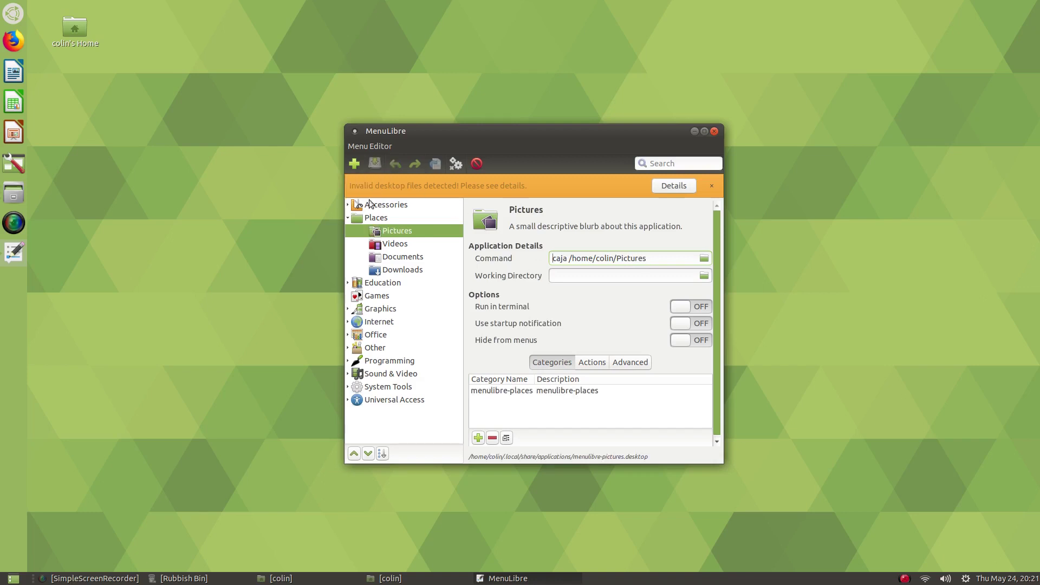
- Check which folders the home directory contains, and add another launcher named Music to the Places category
left_click(368, 218)
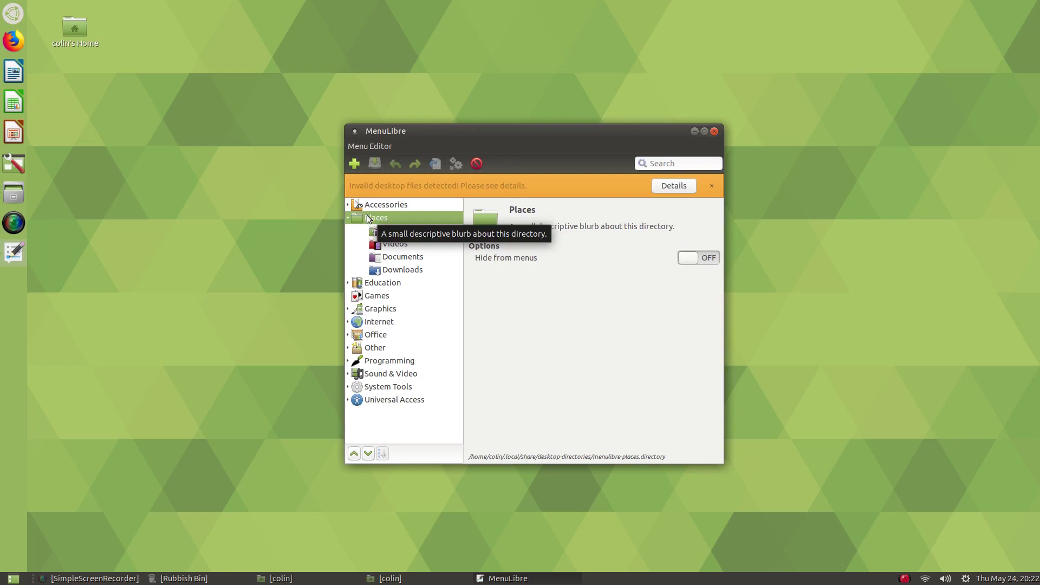
double_click(75, 31)
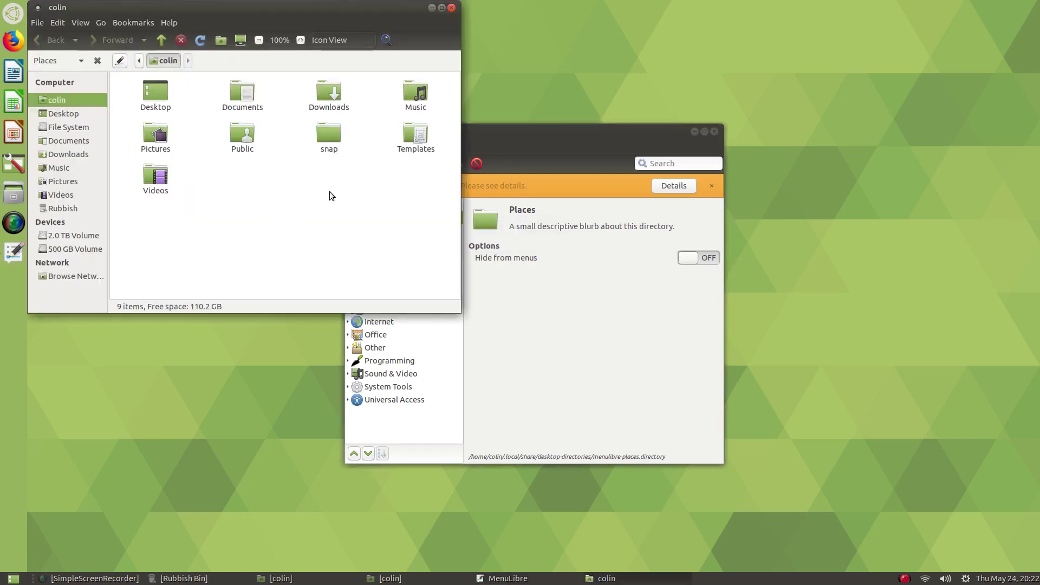
left_click(432, 8)
left_click(354, 164)
left_click(369, 179)
left_click(527, 216)
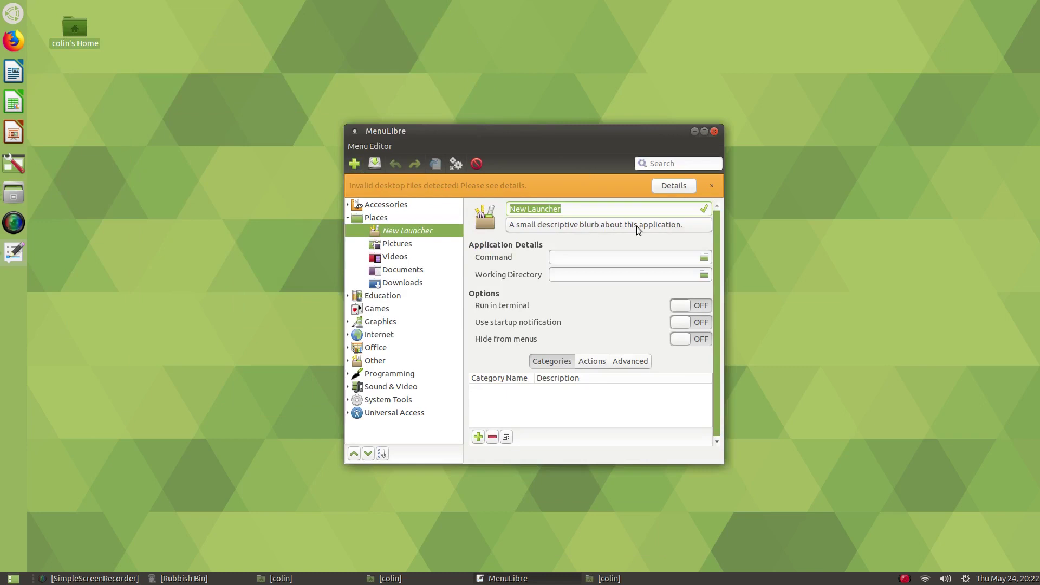
type("Music")
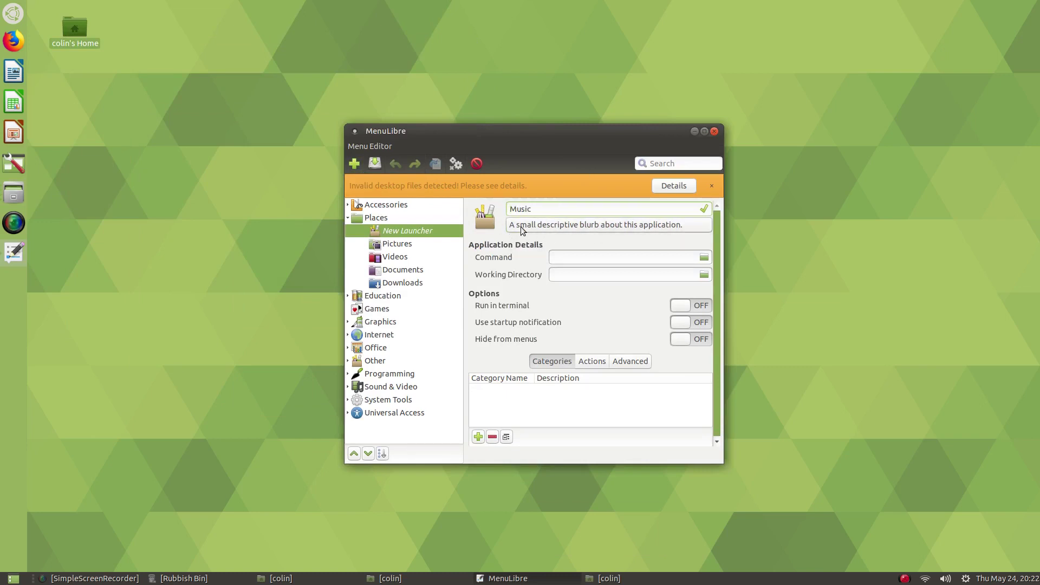
left_click(703, 209)
- Set the Music launcher's icon to folder-cyan-music
left_click(488, 222)
left_click(528, 239)
scroll(486, 313, "up", 6)
scroll(485, 313, "up", 8)
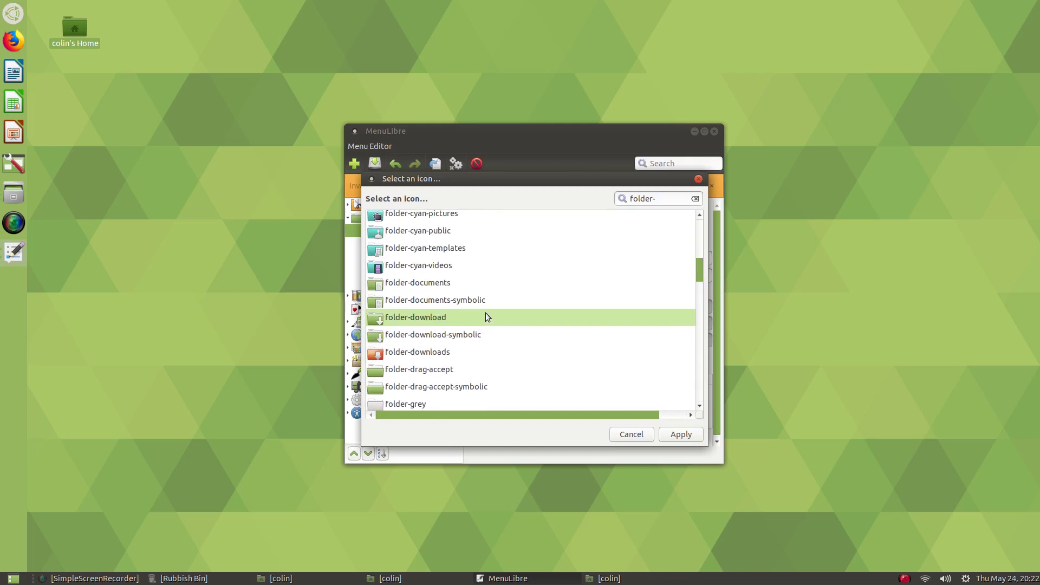
scroll(437, 304, "up", 5)
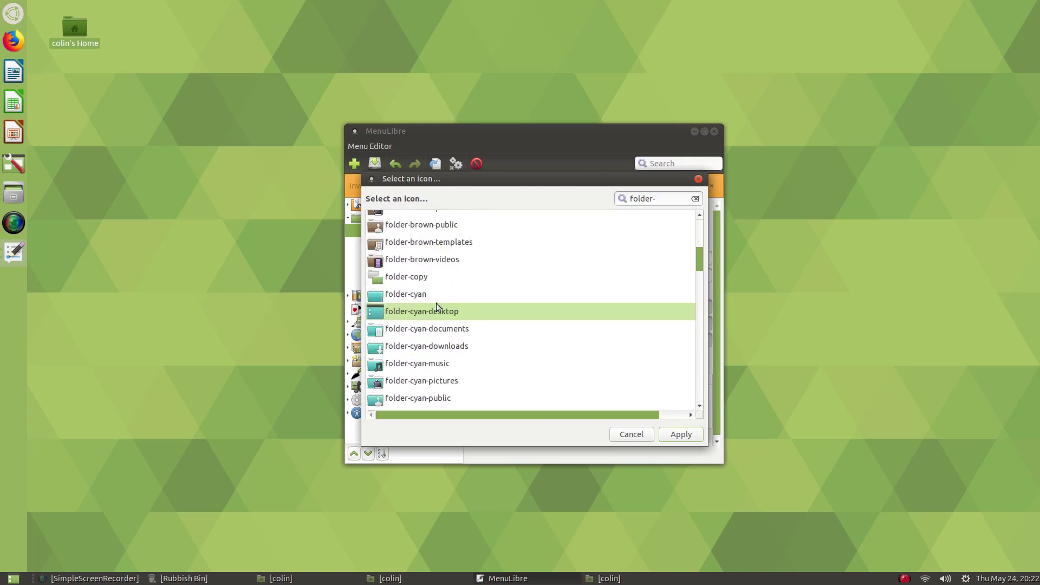
scroll(436, 303, "down", 3)
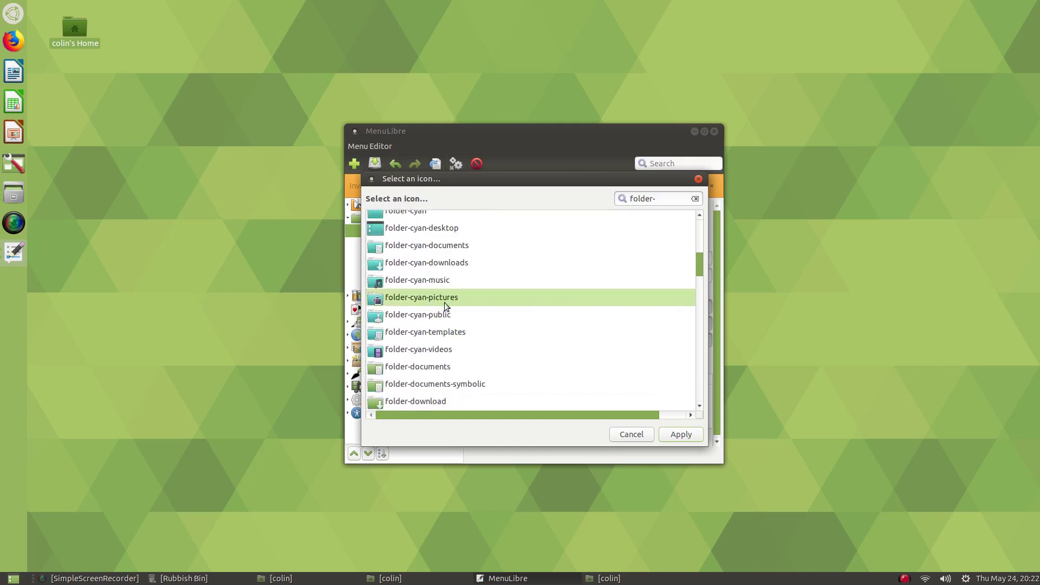
left_click(412, 282)
left_click(681, 435)
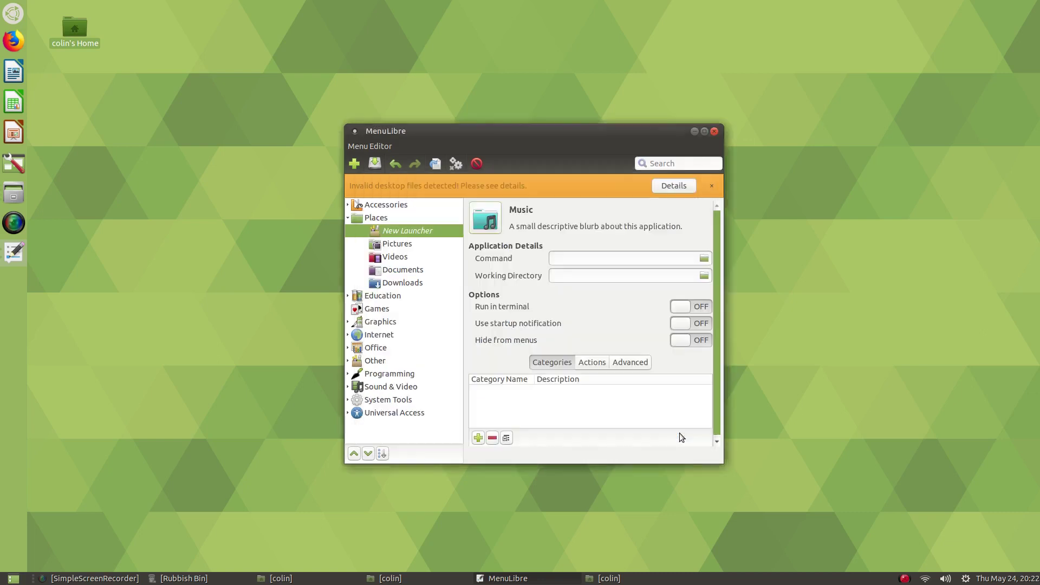
- Set the Music launcher's command to caja with the full path of the home directory's Music folder, save it and close the menu editor
left_click(564, 257)
type("caja /home/colin/")
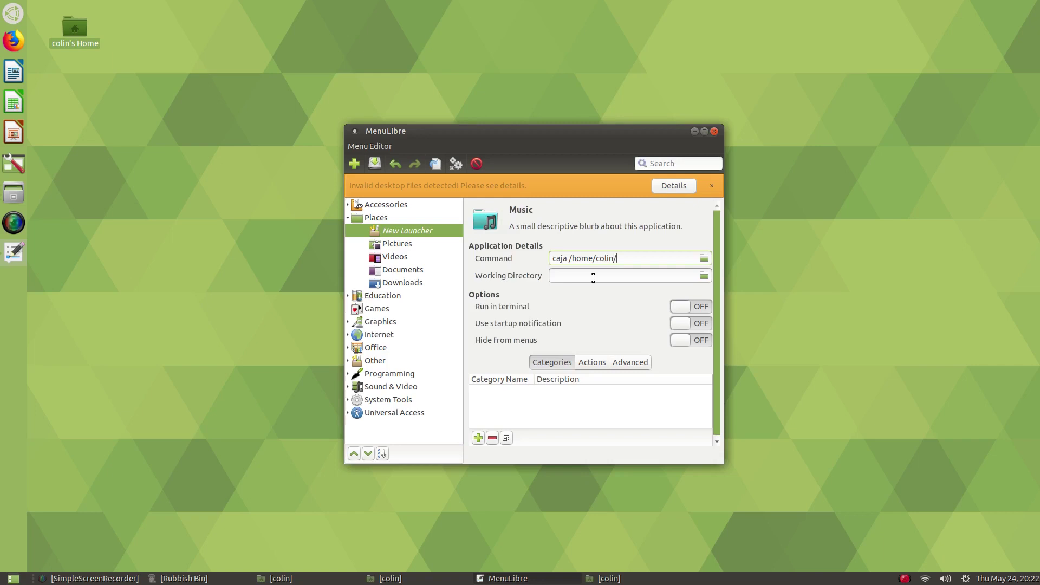
type("Music")
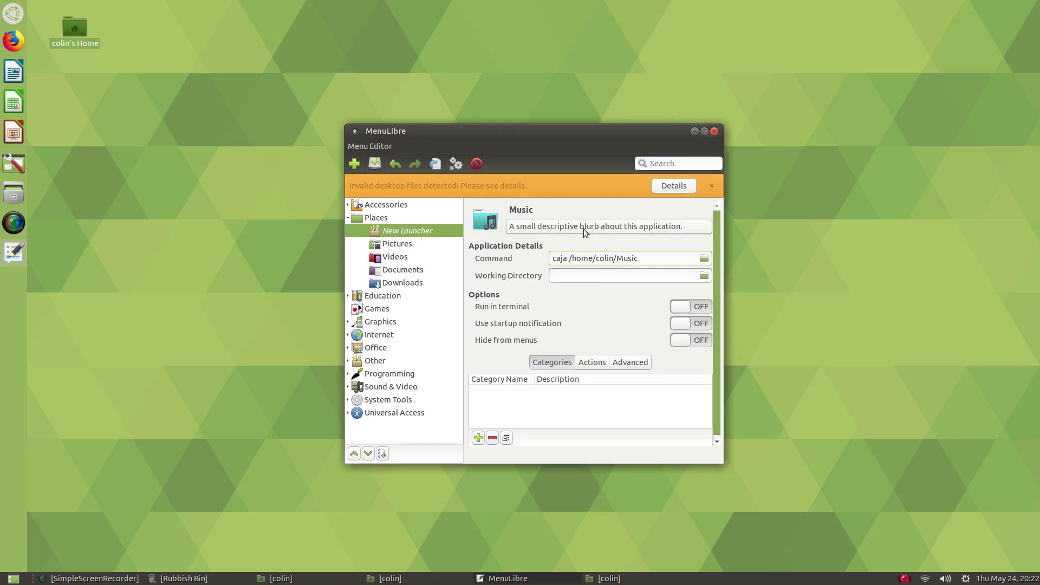
left_click(375, 163)
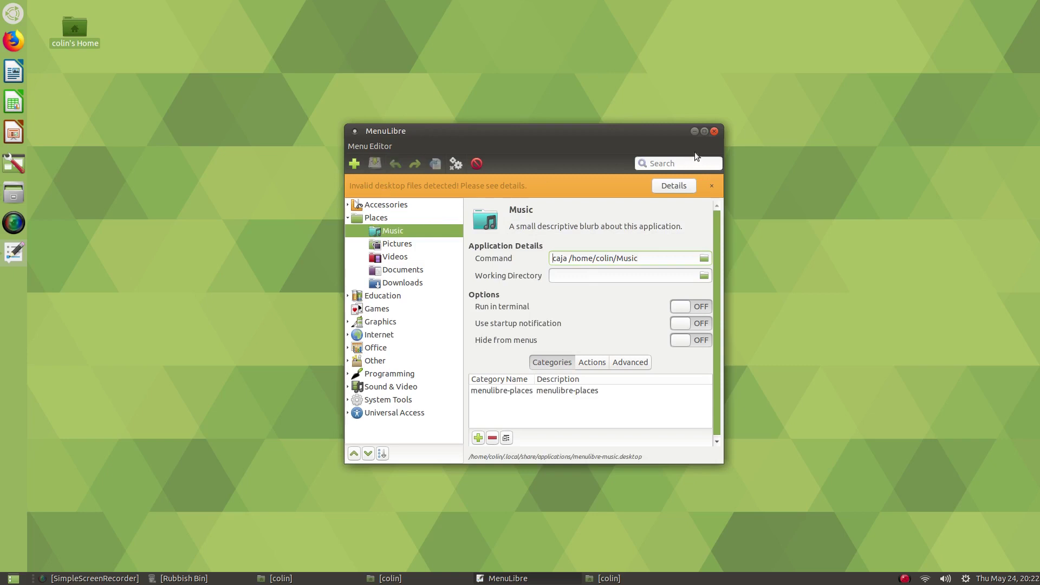
left_click(715, 131)
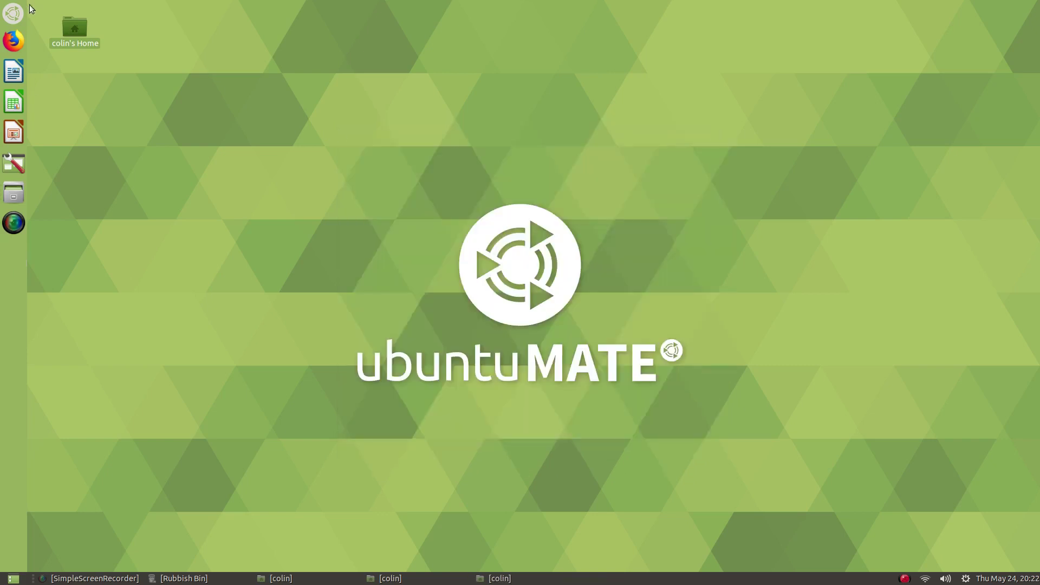
- Test the Videos and Pictures launchers by opening both folders from the application menu's Places category
left_click(13, 15)
left_click(382, 50)
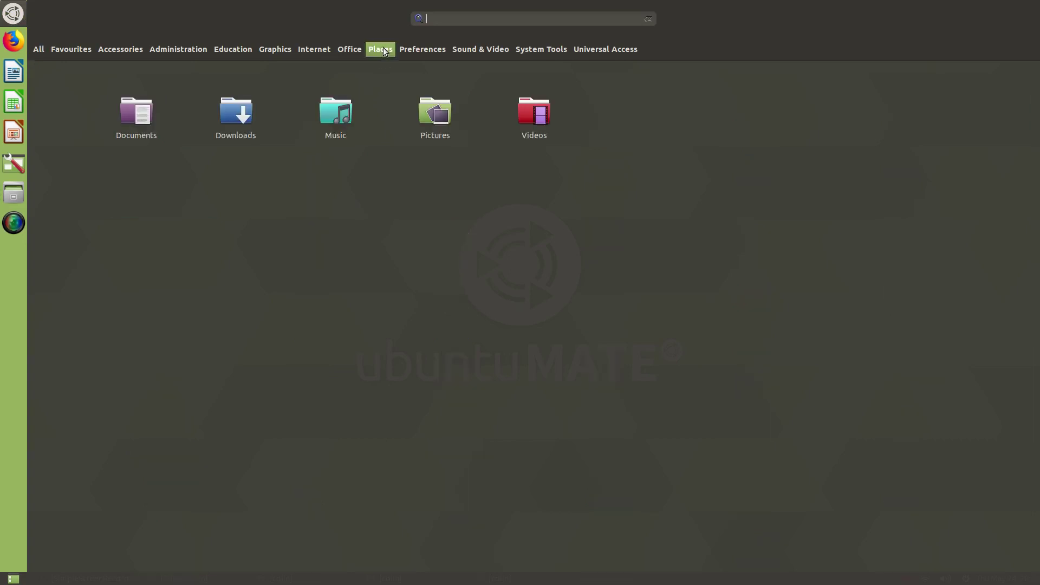
left_click(520, 121)
left_click(24, 15)
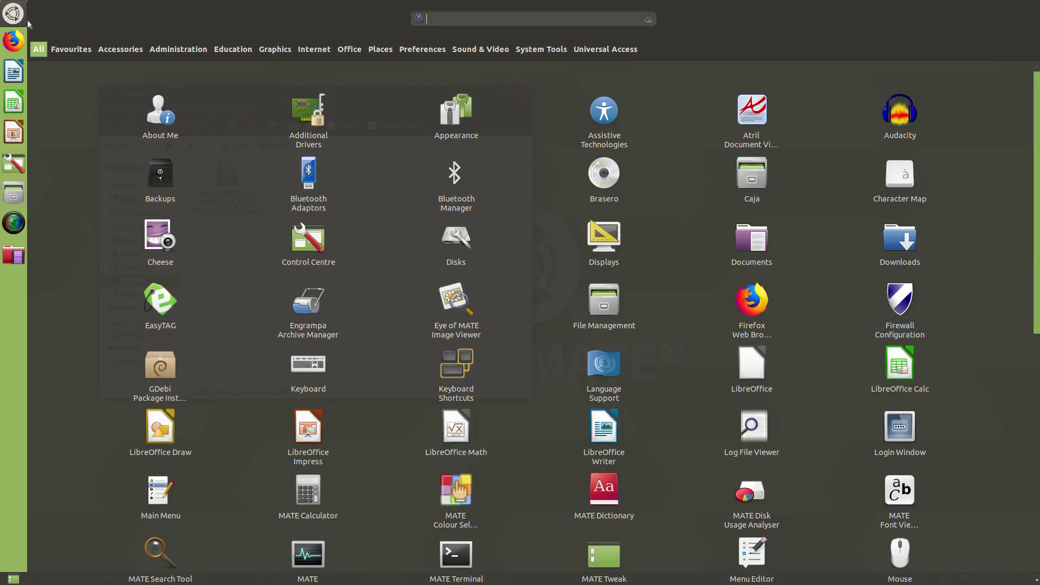
mouse_move(380, 49)
left_click(409, 108)
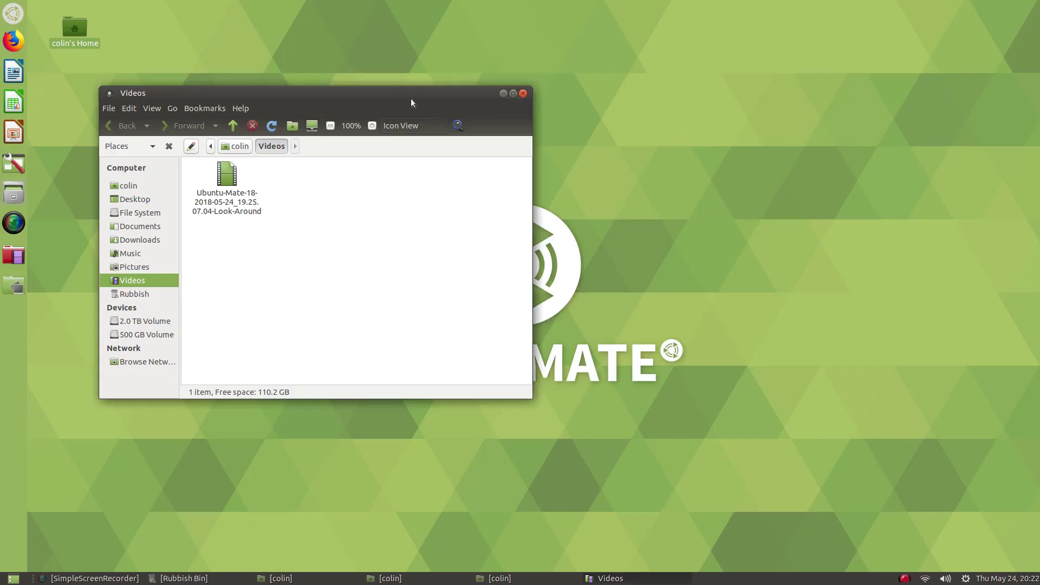
- Test the Music, Downloads and Documents launchers by opening each folder from the Places category
left_click(13, 13)
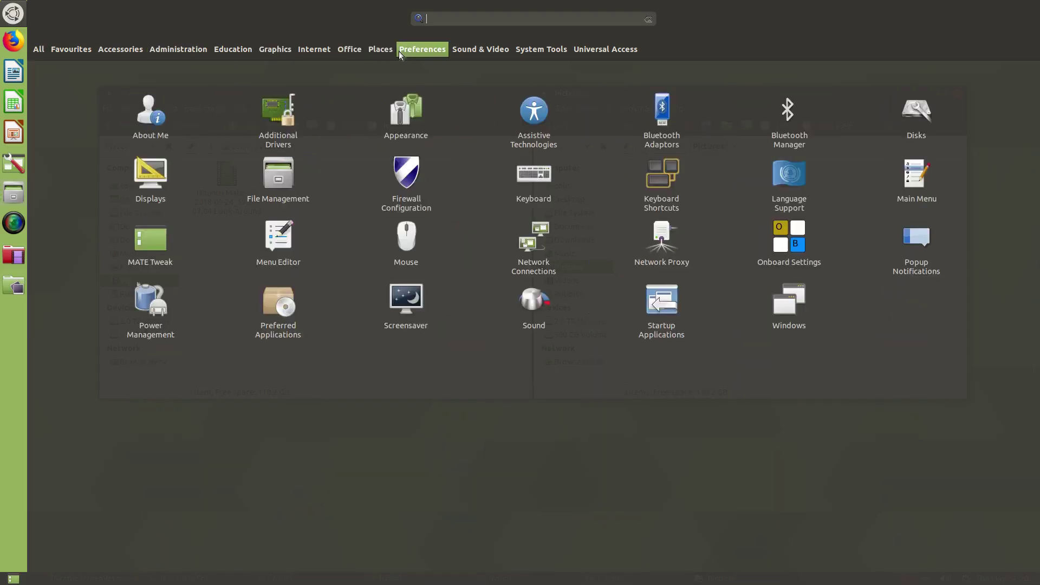
left_click(338, 108)
left_click(13, 13)
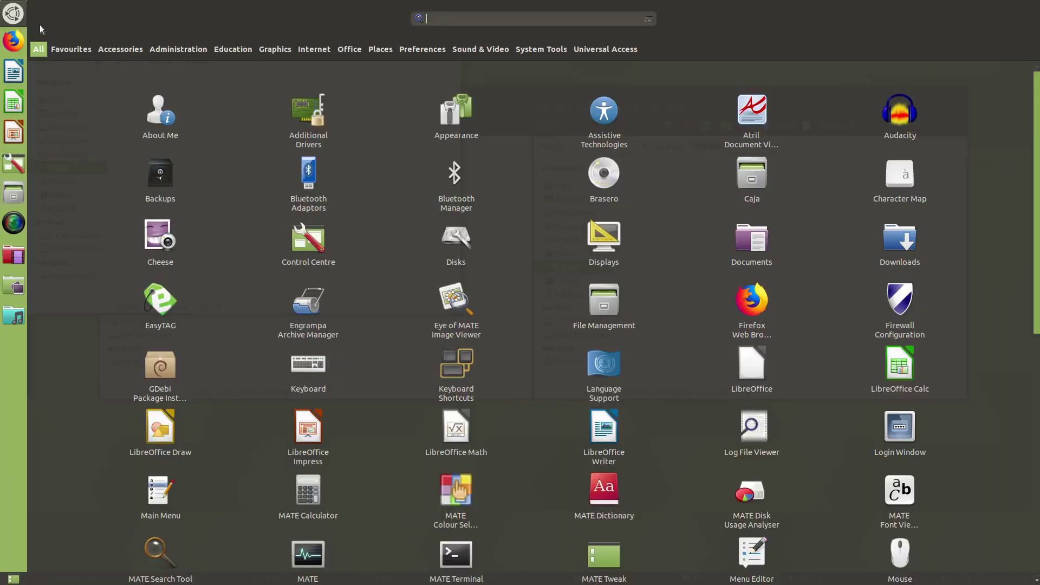
left_click(246, 111)
left_click(13, 13)
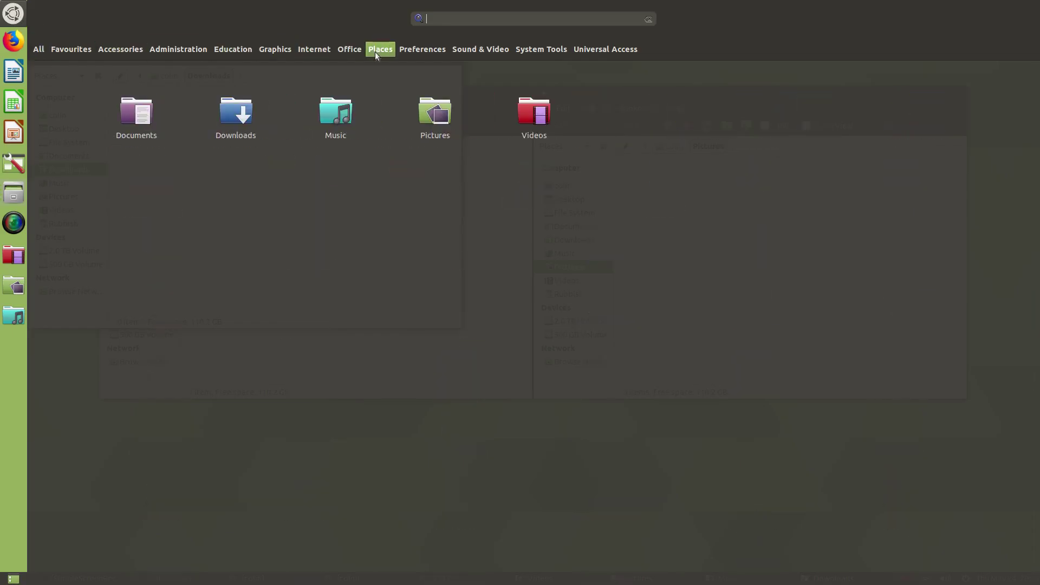
left_click(163, 124)
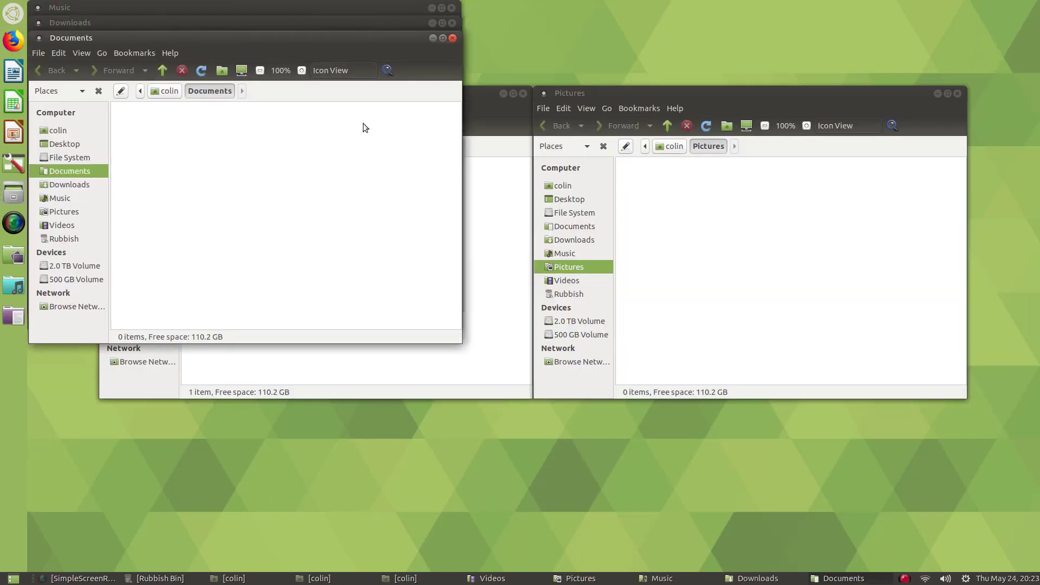
- Move the overlapping Documents and Downloads windows apart so that the folder windows underneath can be viewed
left_click_drag(273, 37, 344, 206)
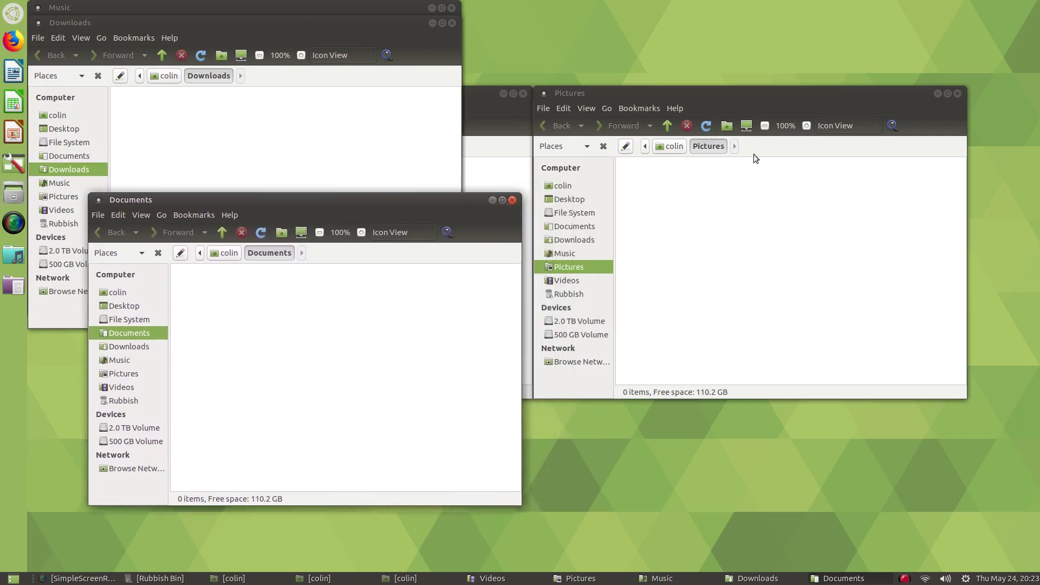
left_click_drag(350, 34, 798, 192)
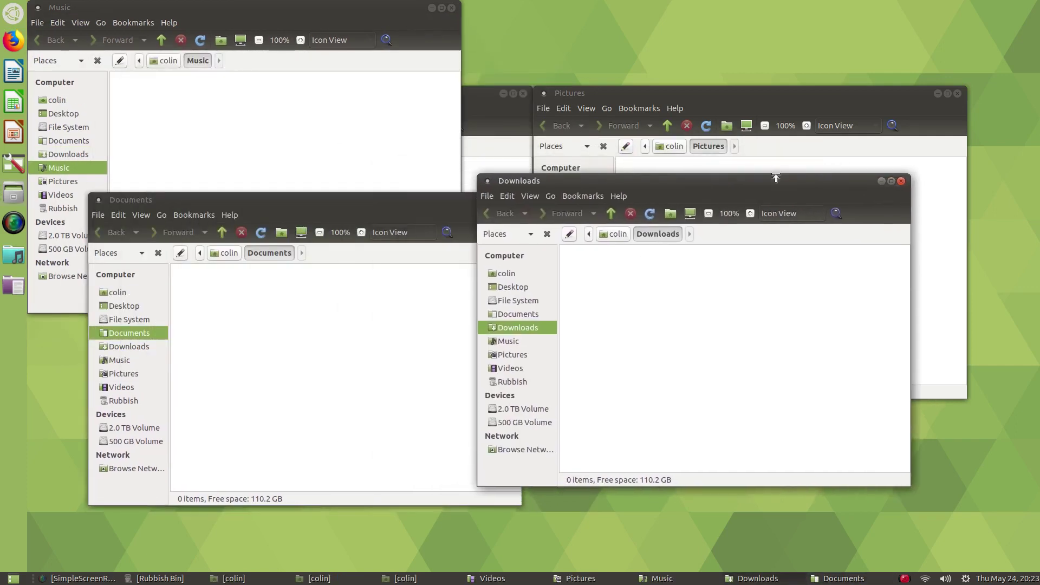
- Move the Music window toward the middle of the desktop, and close the Music, Downloads and Pictures folder windows
left_click_drag(348, 14, 470, 89)
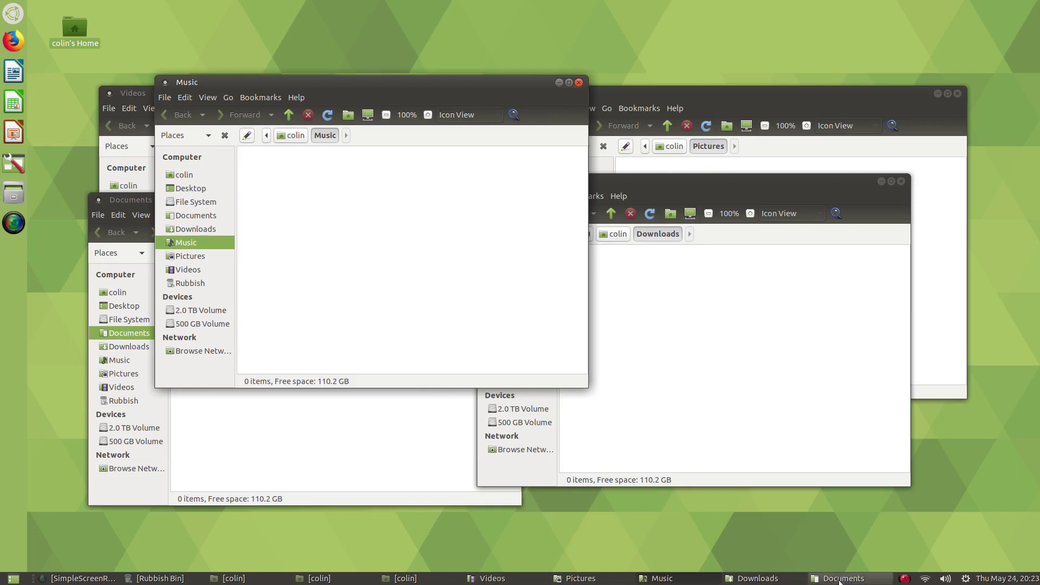
left_click(579, 83)
left_click(899, 181)
left_click(957, 93)
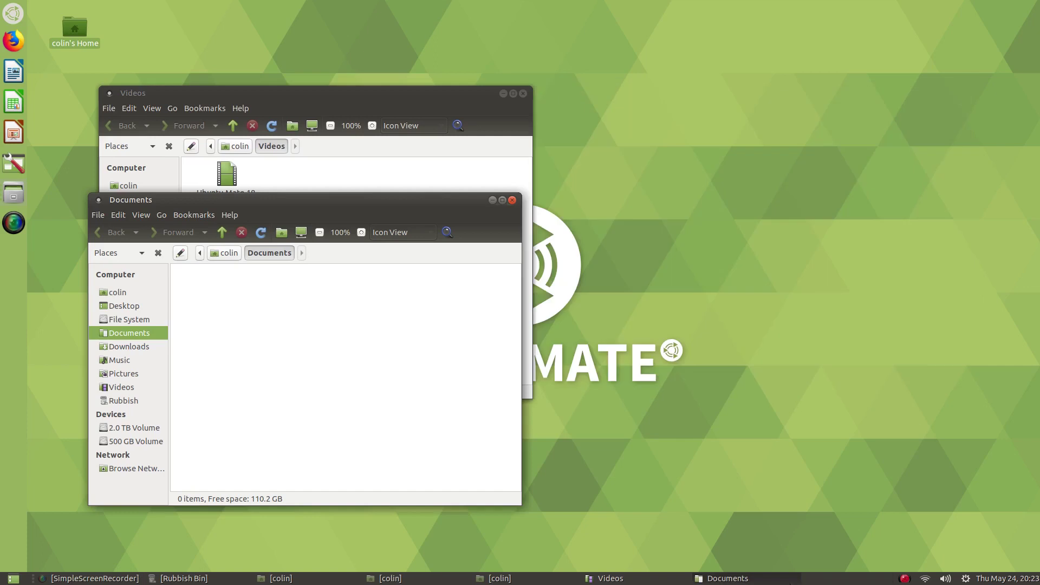
- Toggle the Documents window between minimised and restored, and close the Videos and Documents folder windows
left_click(736, 578)
left_click(737, 579)
left_click(736, 579)
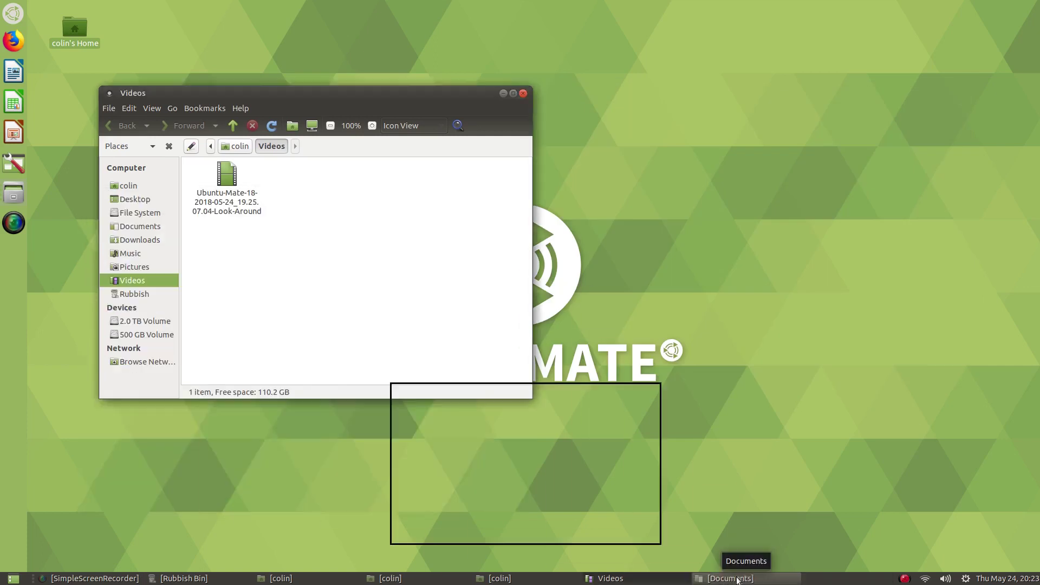
left_click(736, 578)
left_click(737, 578)
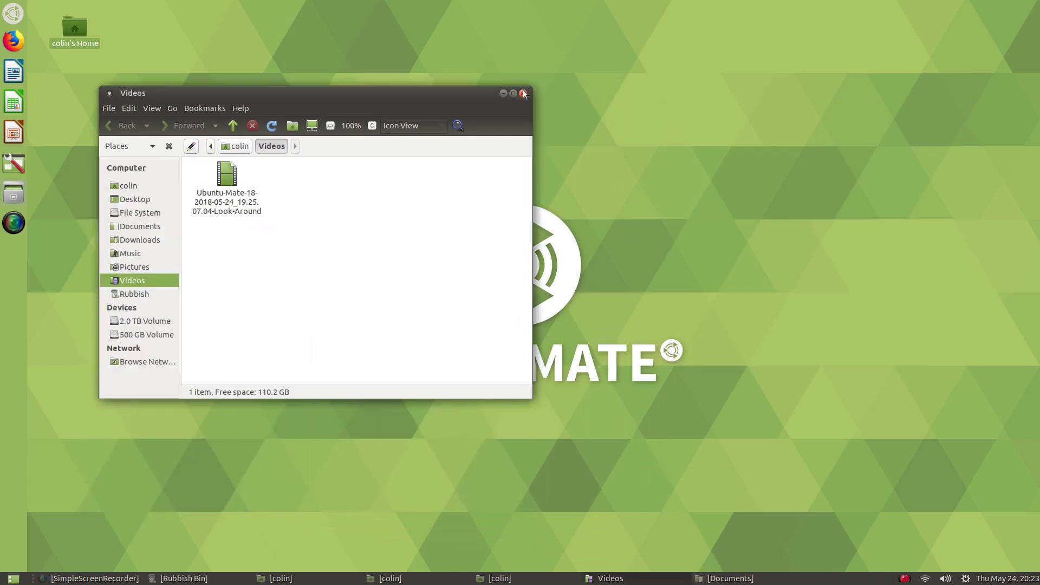
left_click(523, 93)
left_click(637, 574)
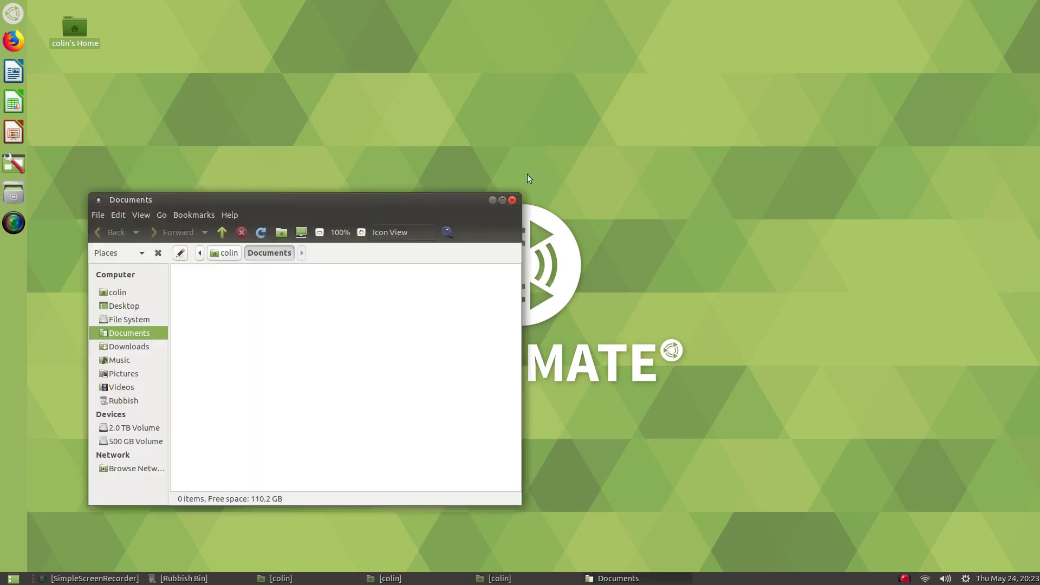
left_click(512, 200)
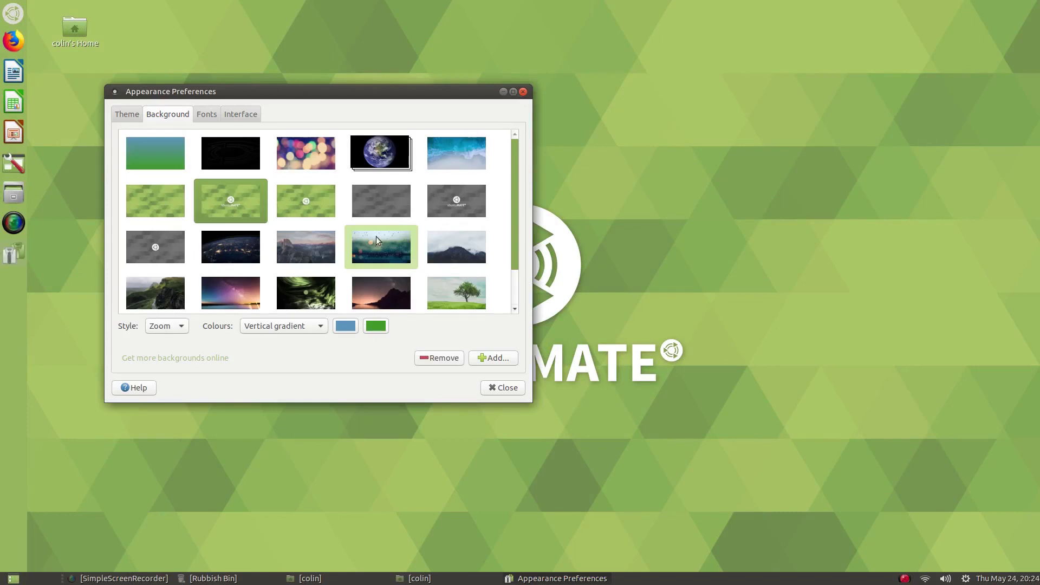
- Set the desktop background to the colourful Milky Way sky over water and close the appearance preferences
scroll(295, 201, "down", 1)
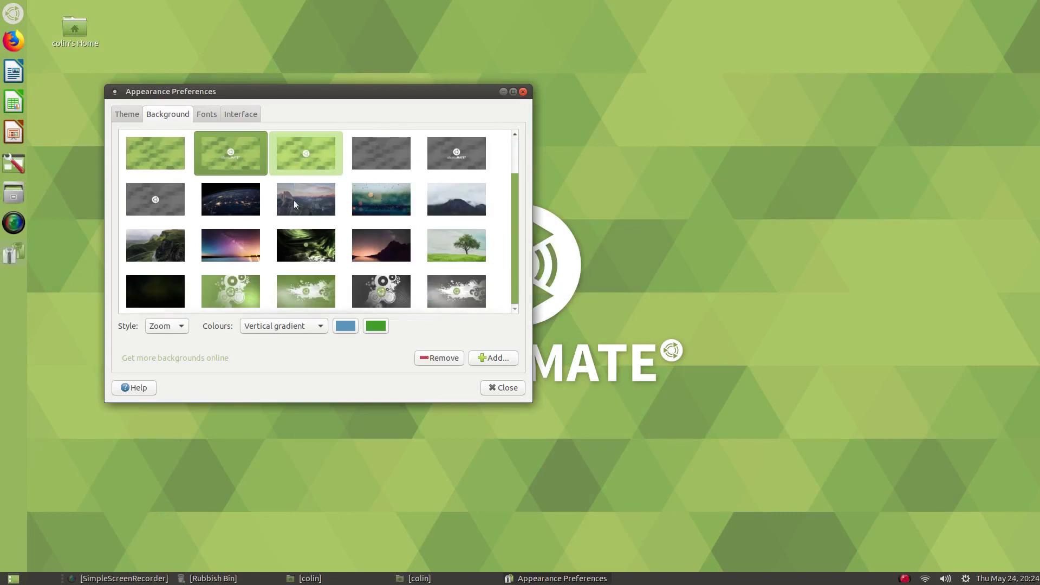
left_click(228, 242)
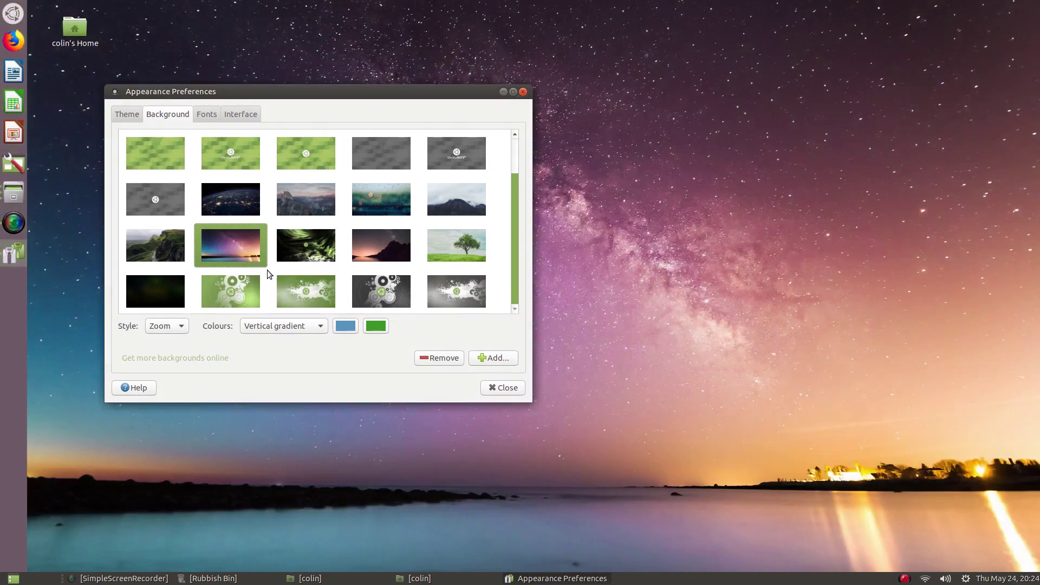
left_click(501, 387)
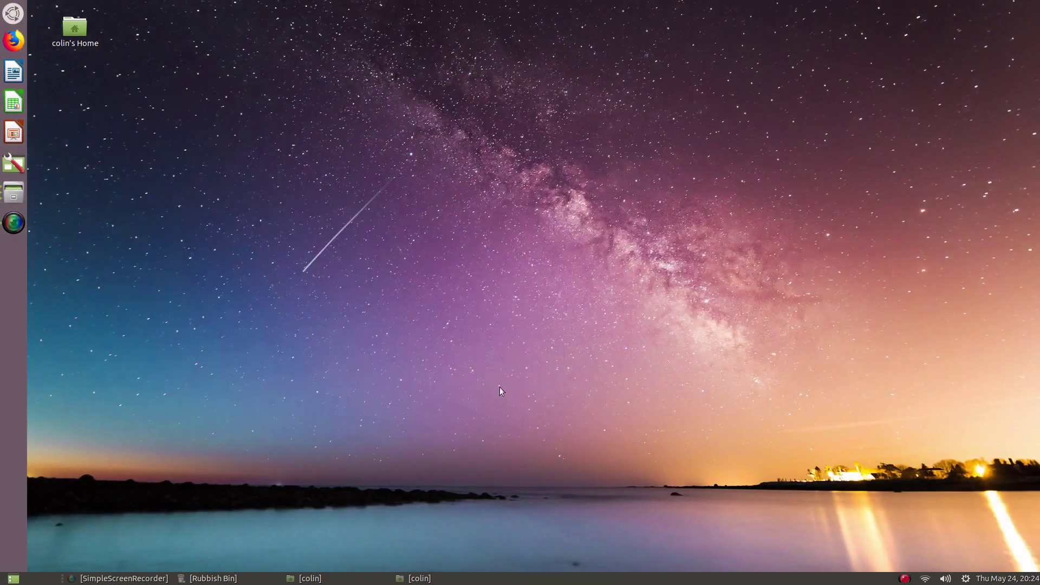
- Review the dock's panel options for spacing, panel colour and dock size, and accept the preferences
right_click(10, 266)
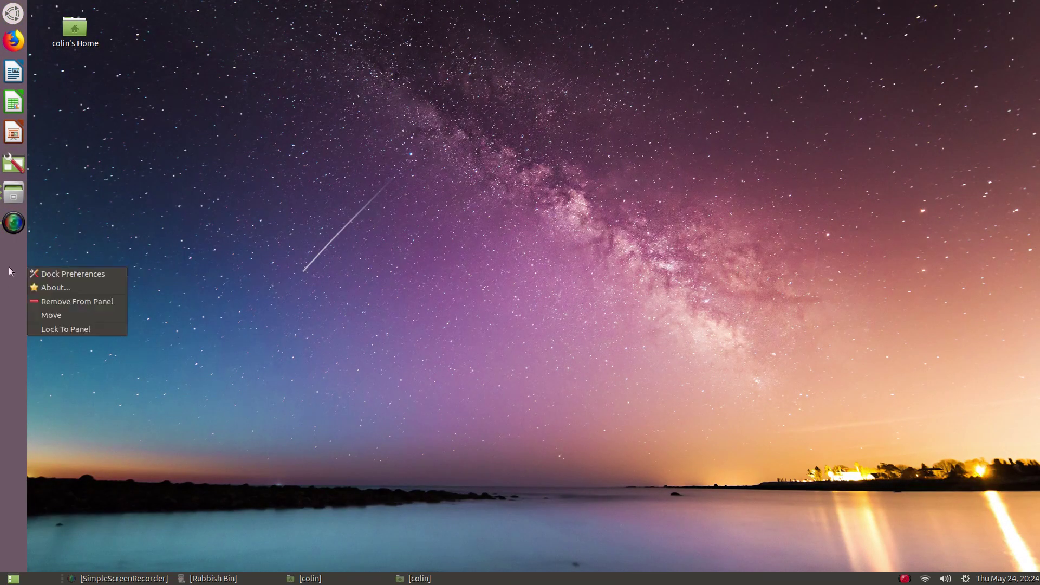
left_click(52, 273)
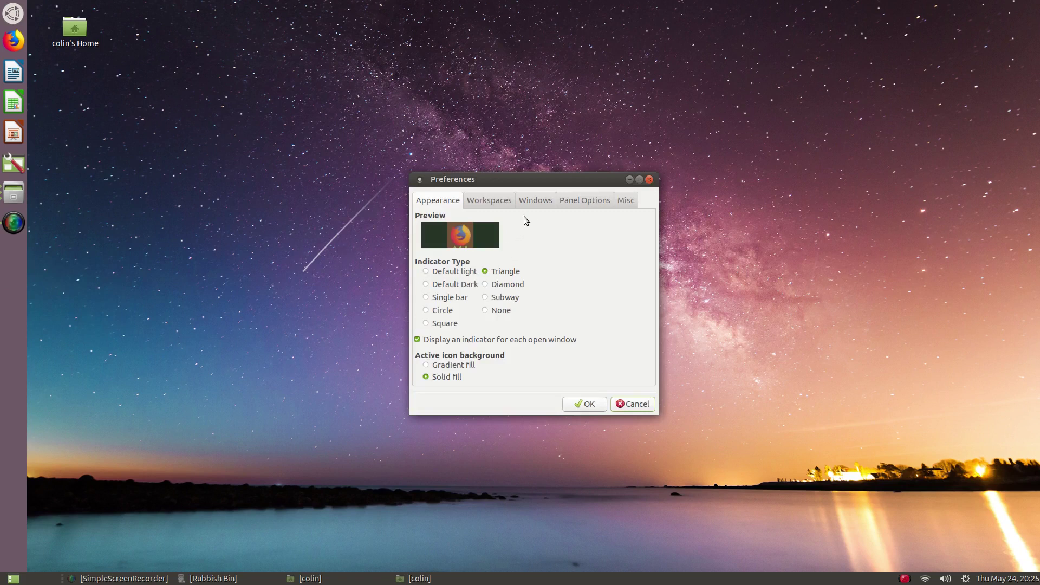
left_click(573, 202)
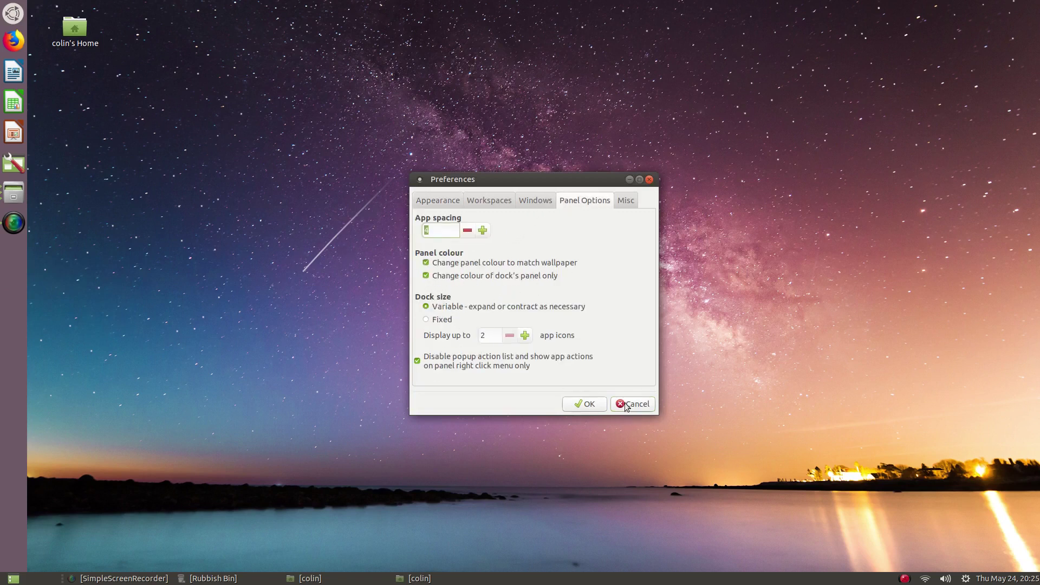
left_click(586, 407)
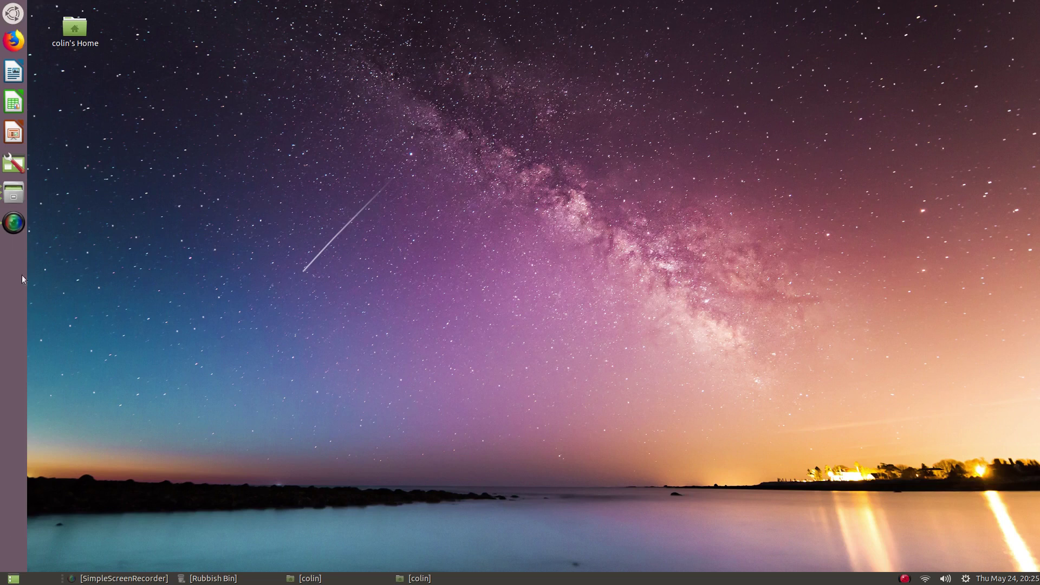
- Remove the dock from the side panel and enable Autohide in that panel's properties
right_click(9, 264)
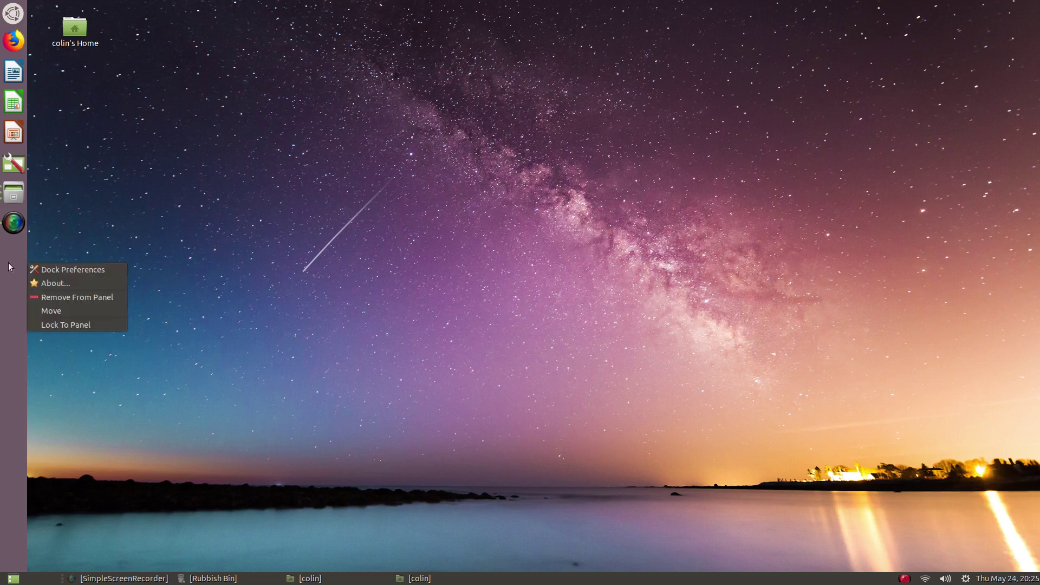
left_click(70, 297)
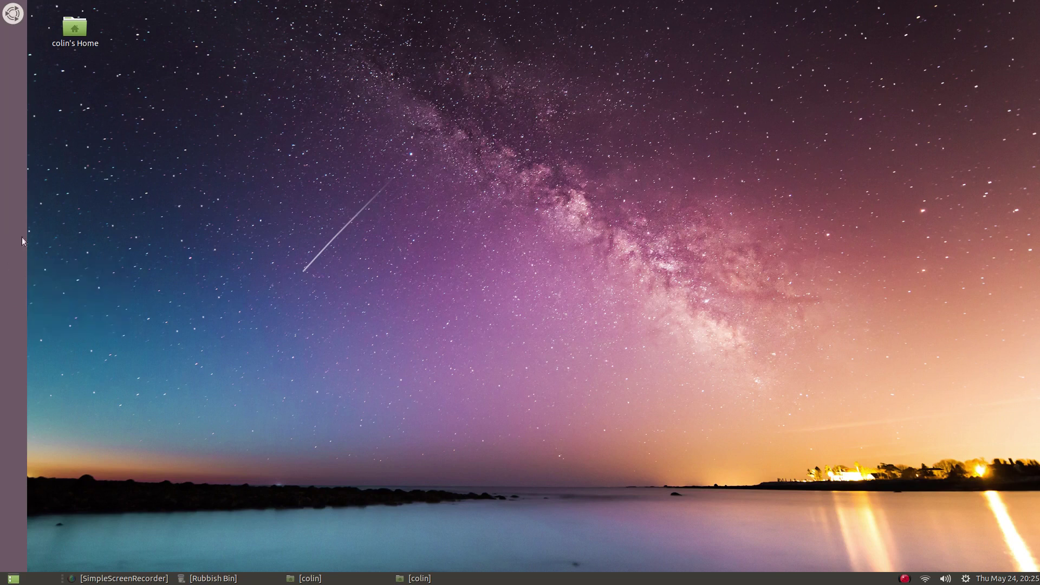
right_click(9, 160)
left_click(57, 181)
left_click(473, 309)
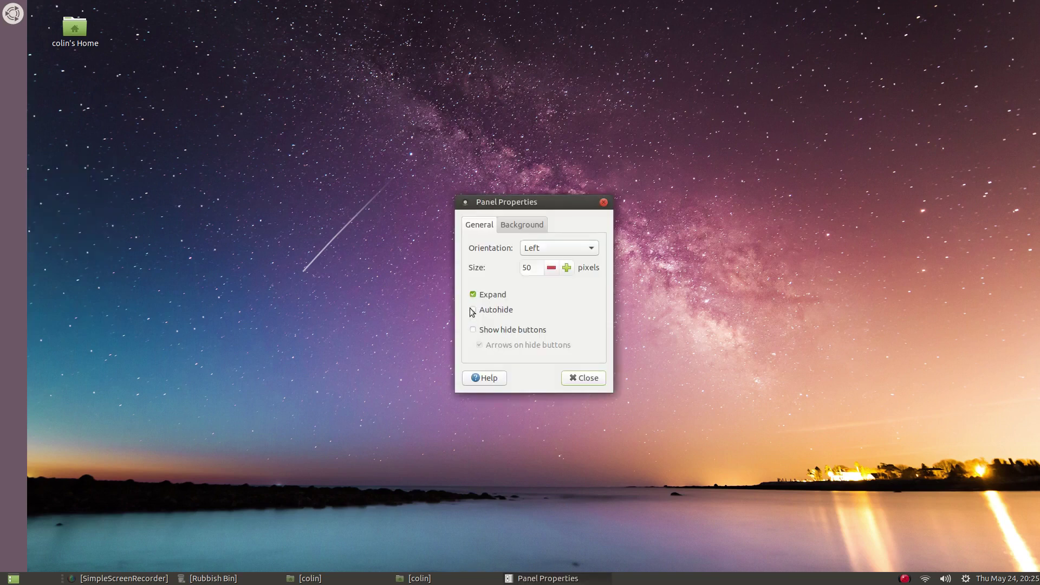
left_click(570, 382)
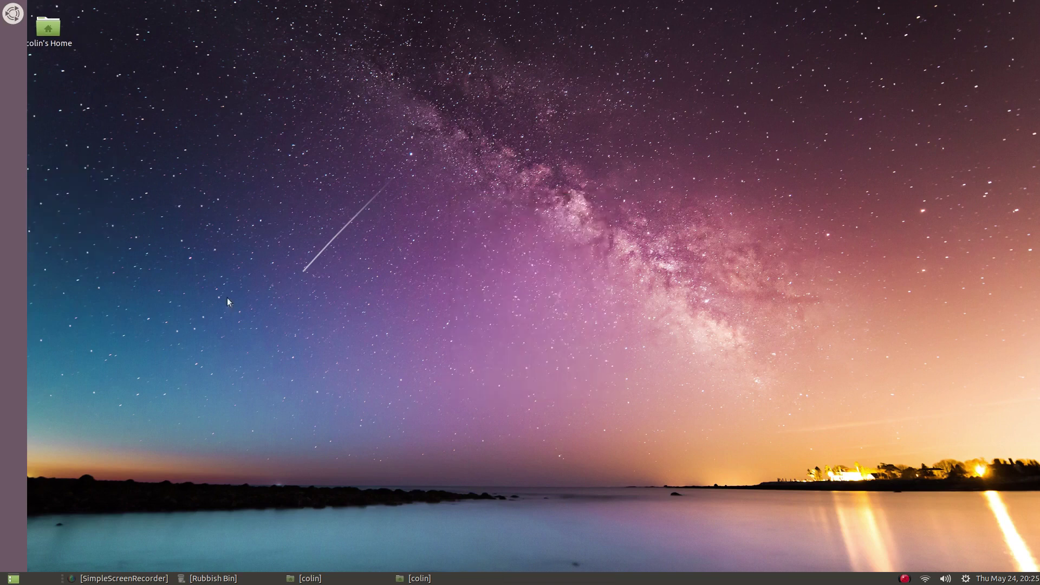
- Add the Dock applet back to the side panel
right_click(10, 227)
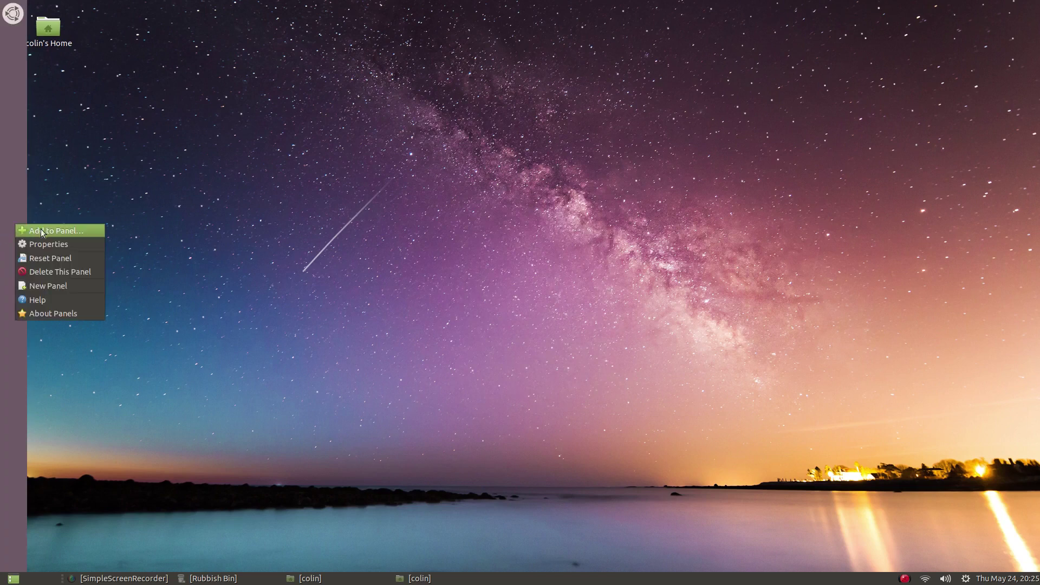
left_click(41, 228)
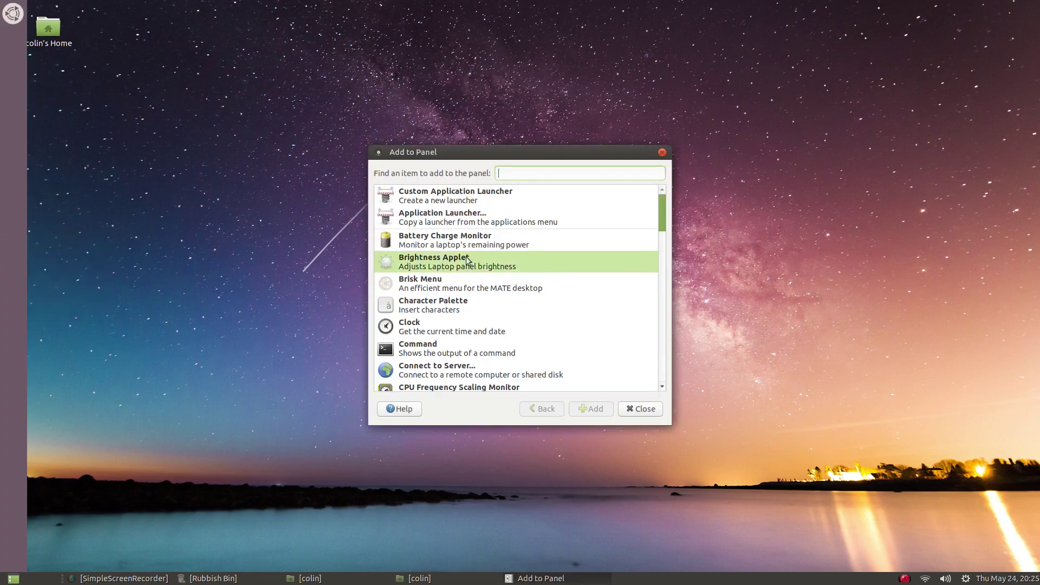
scroll(467, 260, "down", 3)
left_click(461, 342)
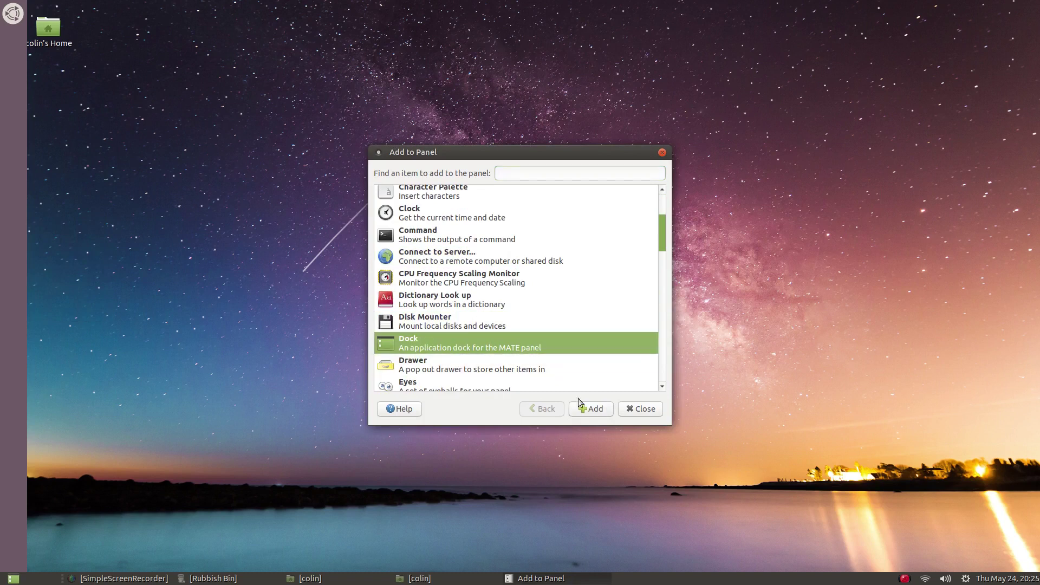
left_click(593, 409)
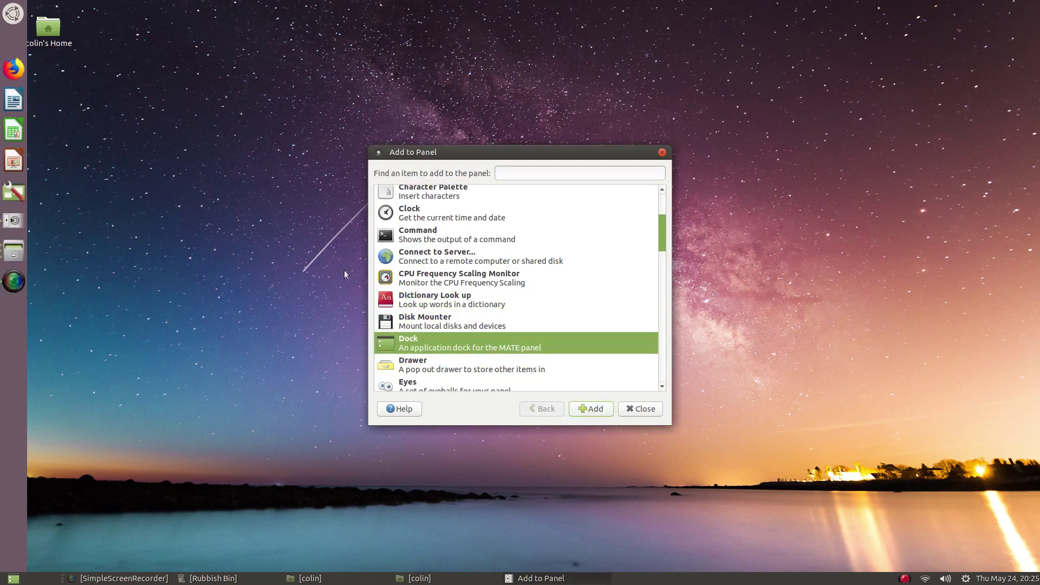
left_click(649, 409)
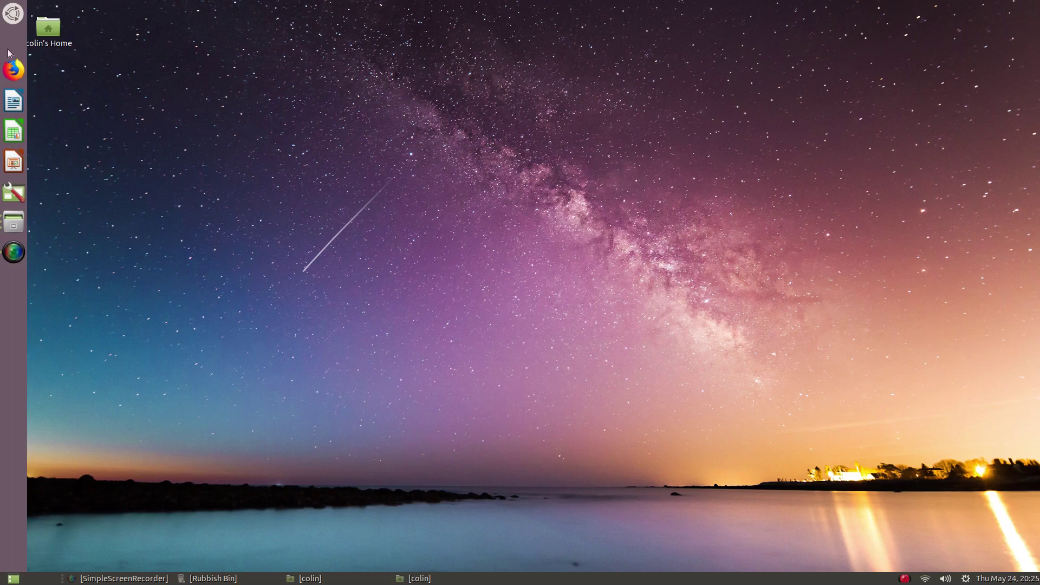
- Start moving the re-added dock to a new place on the side panel
right_click(11, 279)
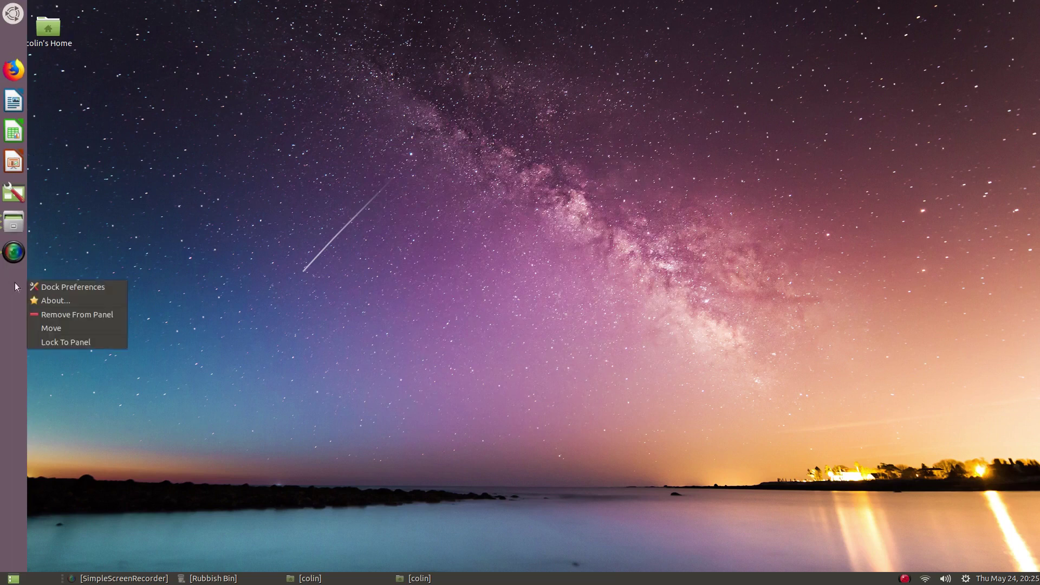
right_click(13, 252)
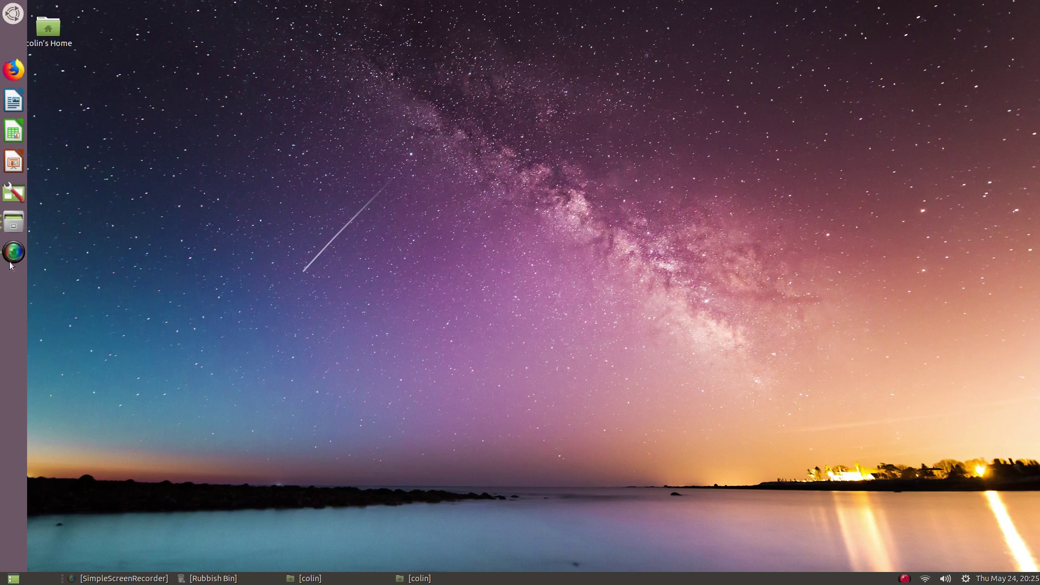
right_click(13, 251)
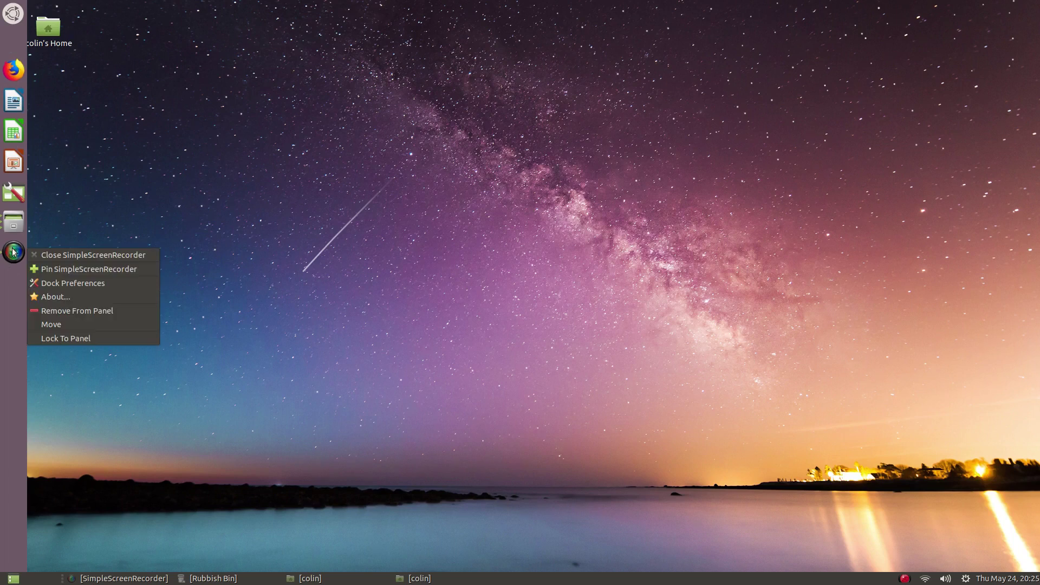
left_click(47, 324)
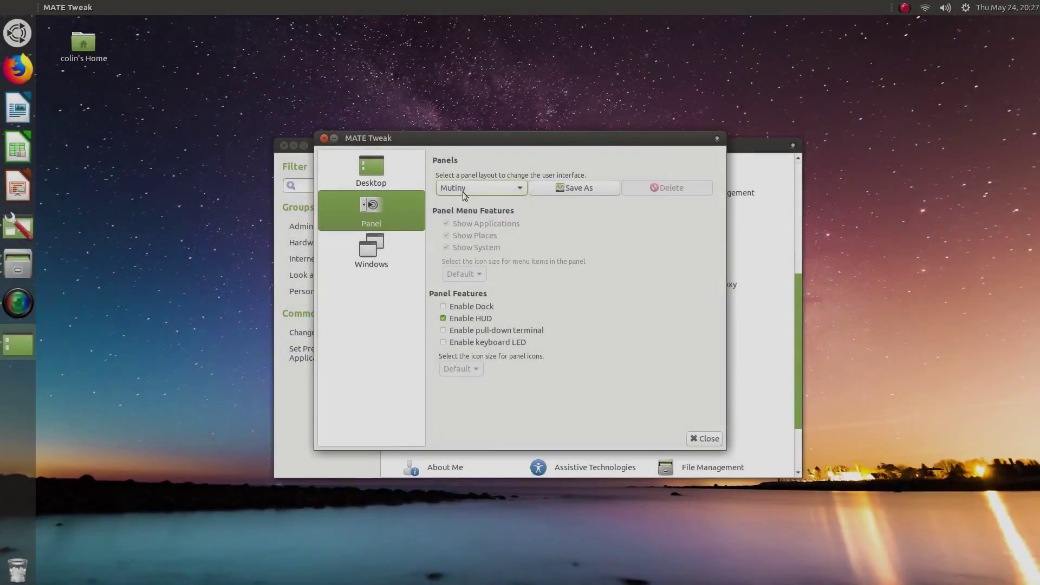
- Switch the MATE Tweak panel layout from Mutiny to Familiar, confirm replacing the configuration, and show the desktop
left_click(463, 190)
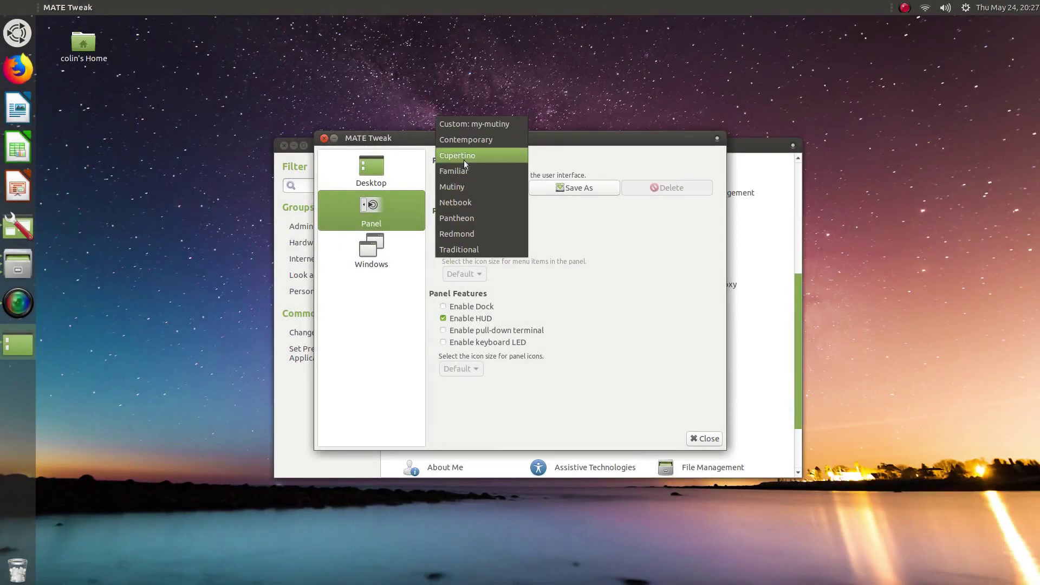
left_click(462, 169)
left_click(681, 319)
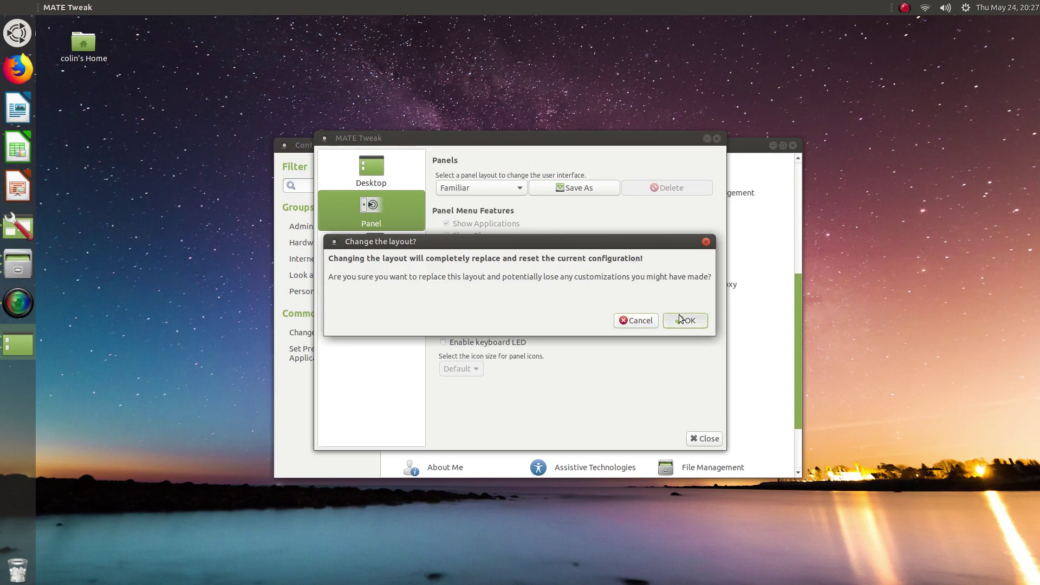
key("super+d")
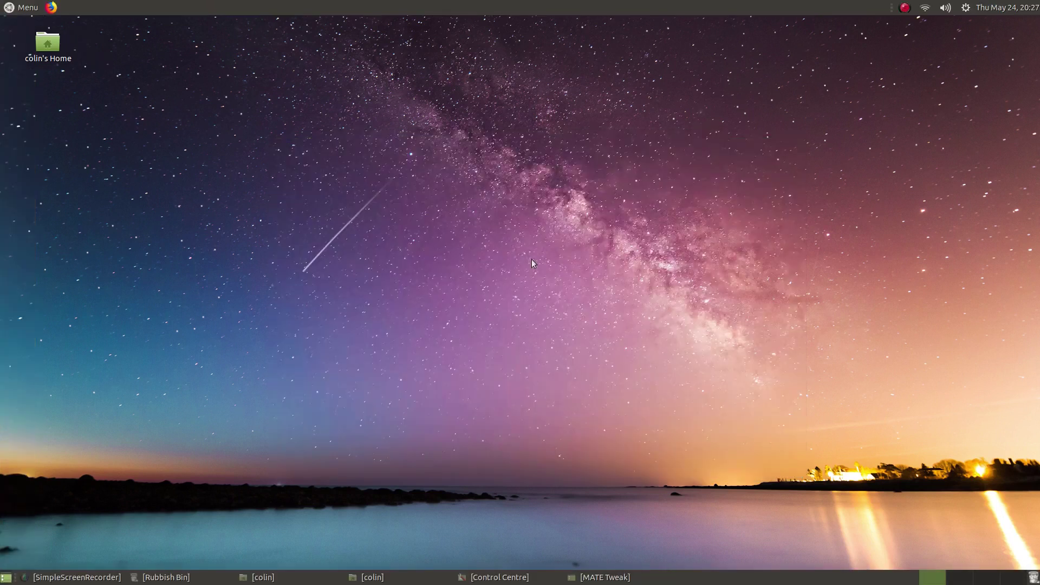
- Check the Places category in the Familiar layout's application menu and close the menu
left_click(26, 6)
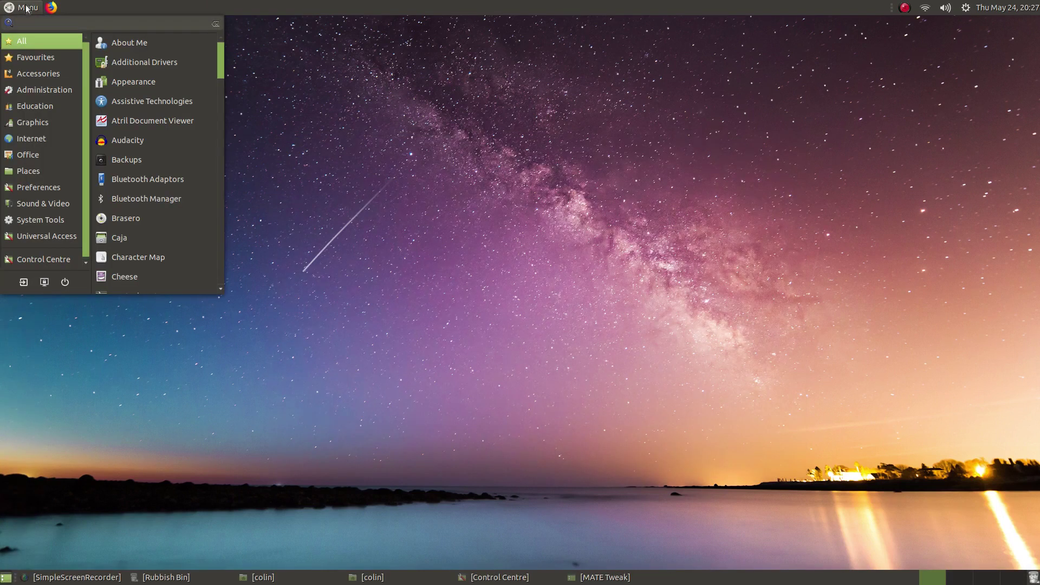
left_click(44, 170)
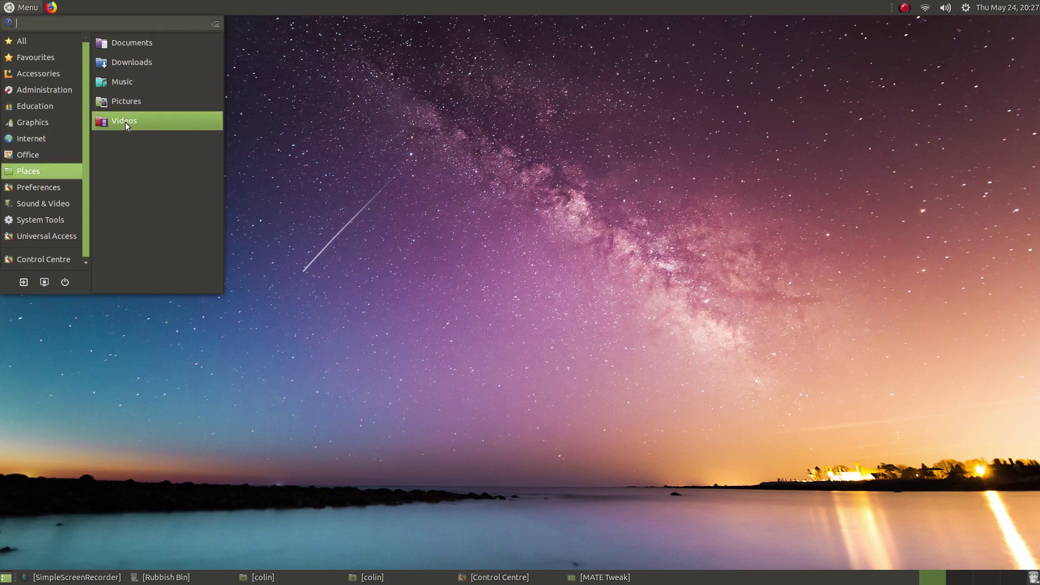
left_click(314, 153)
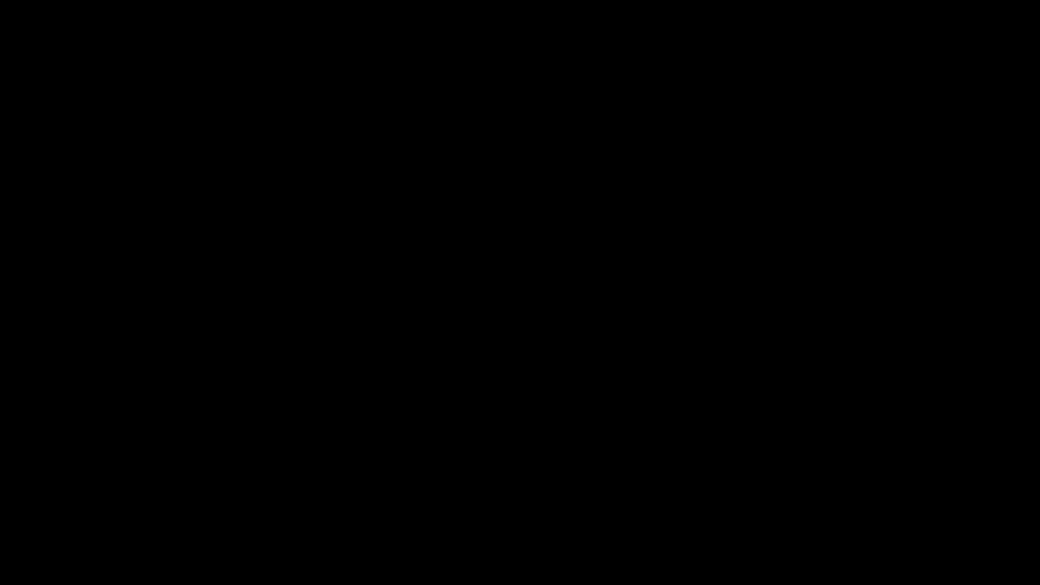